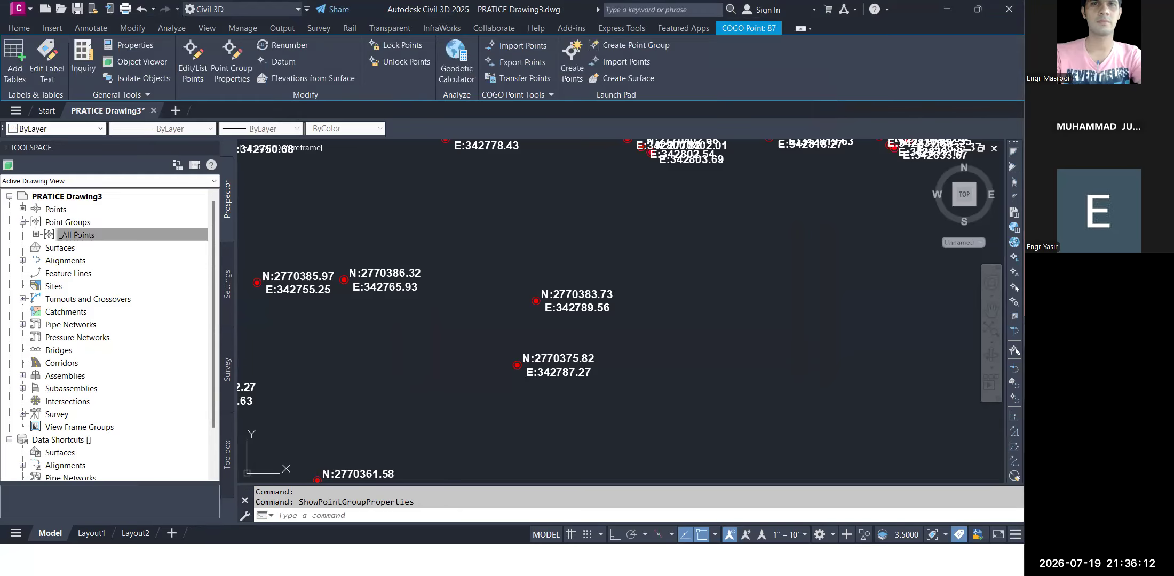
scroll(523, 279, down, 3)
key(Escape)
scroll(530, 268, up, 8)
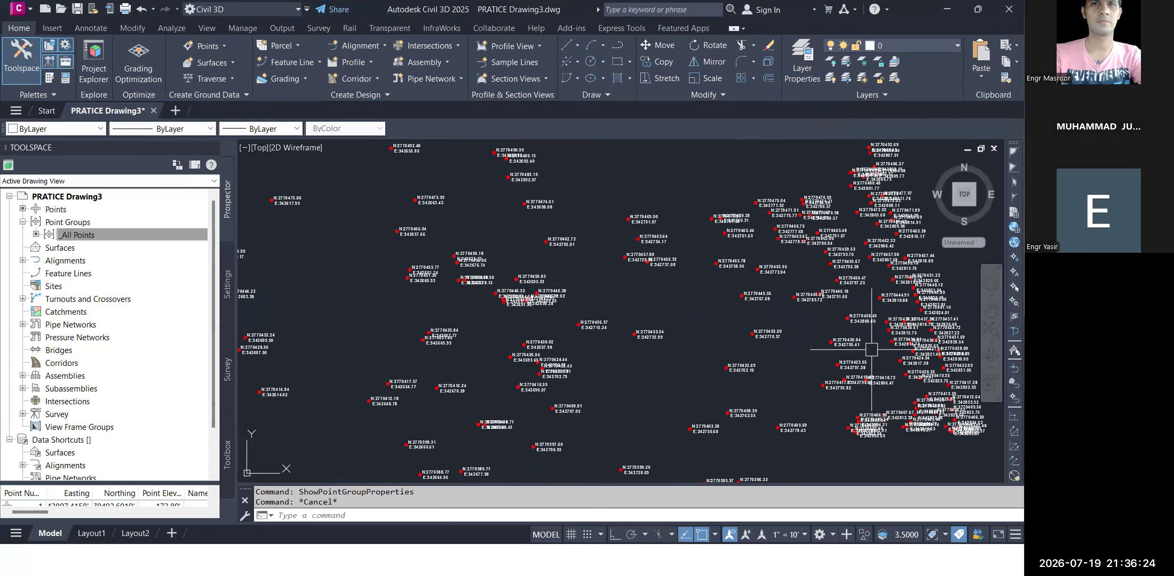
key(Escape)
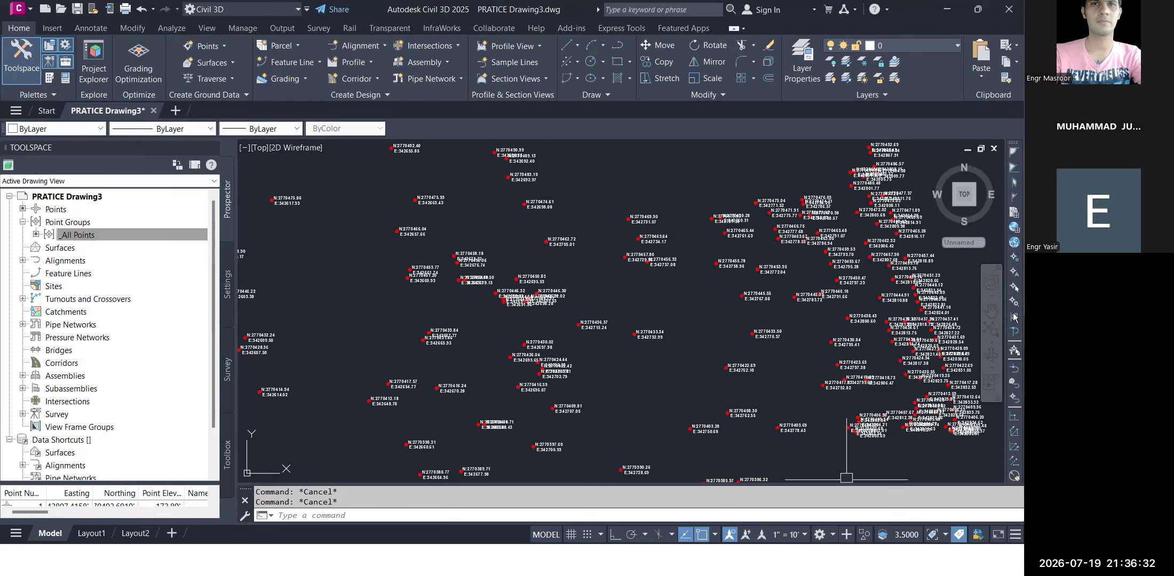
click(730, 295)
click(655, 310)
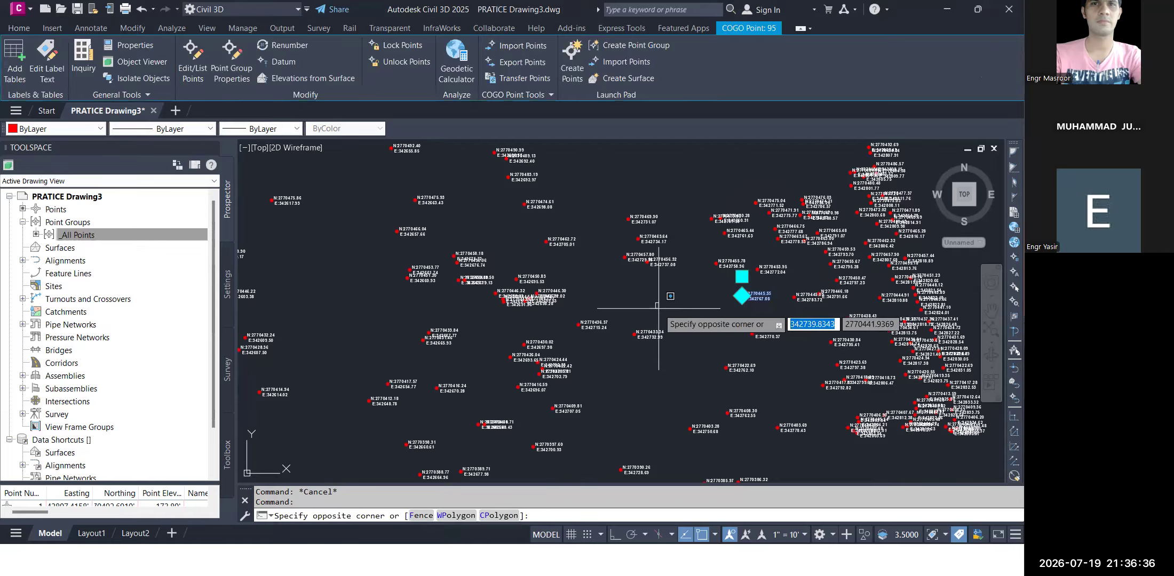
scroll(659, 311, down, 4)
key(Escape)
key(Escape)
scroll(662, 315, up, 5)
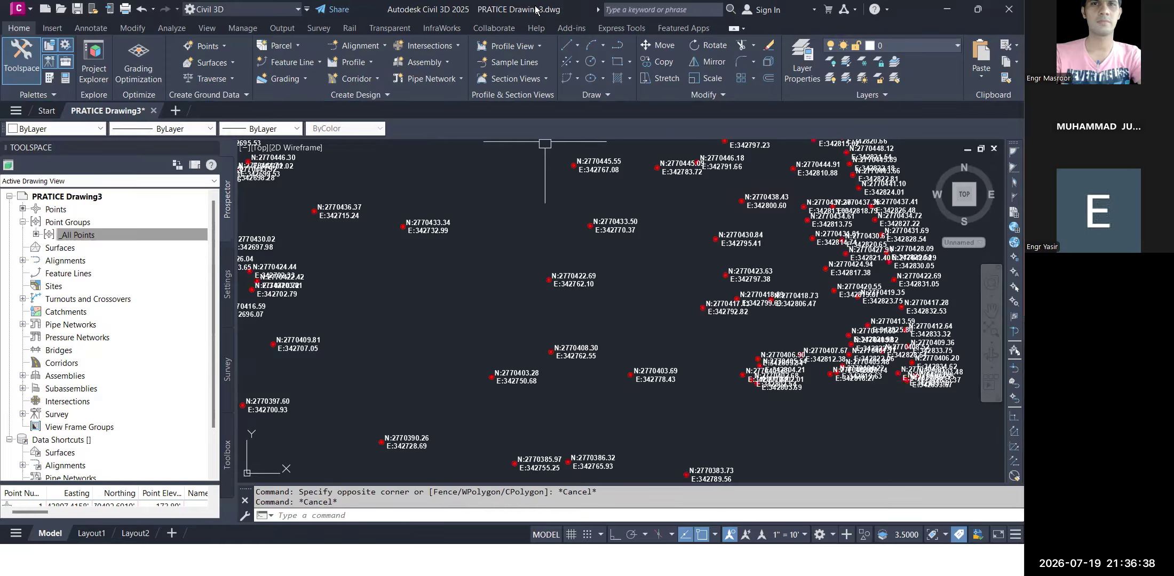
click(677, 400)
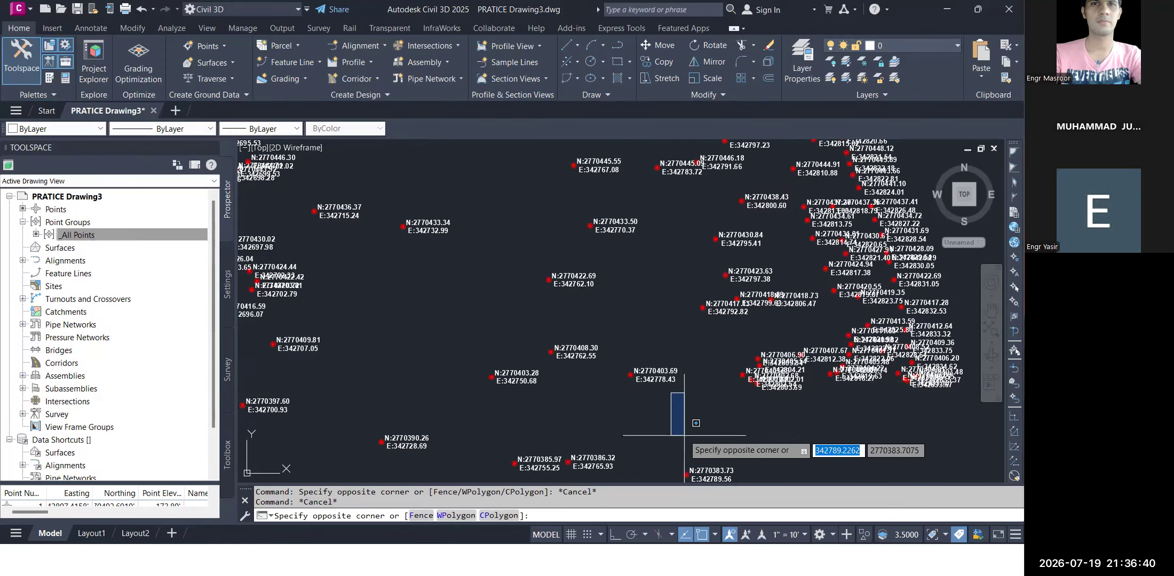
key(Escape)
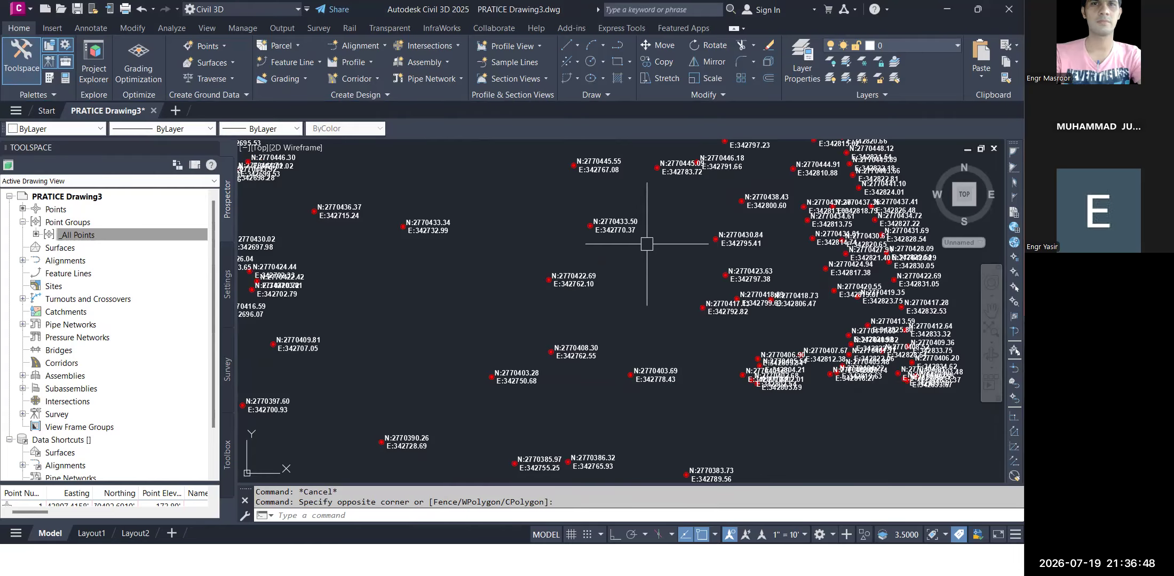
- Zoom the drawing to its extents and close the Toolspace palette to enlarge the drawing area
text(z)
key(Return)
text(e)
key(Return)
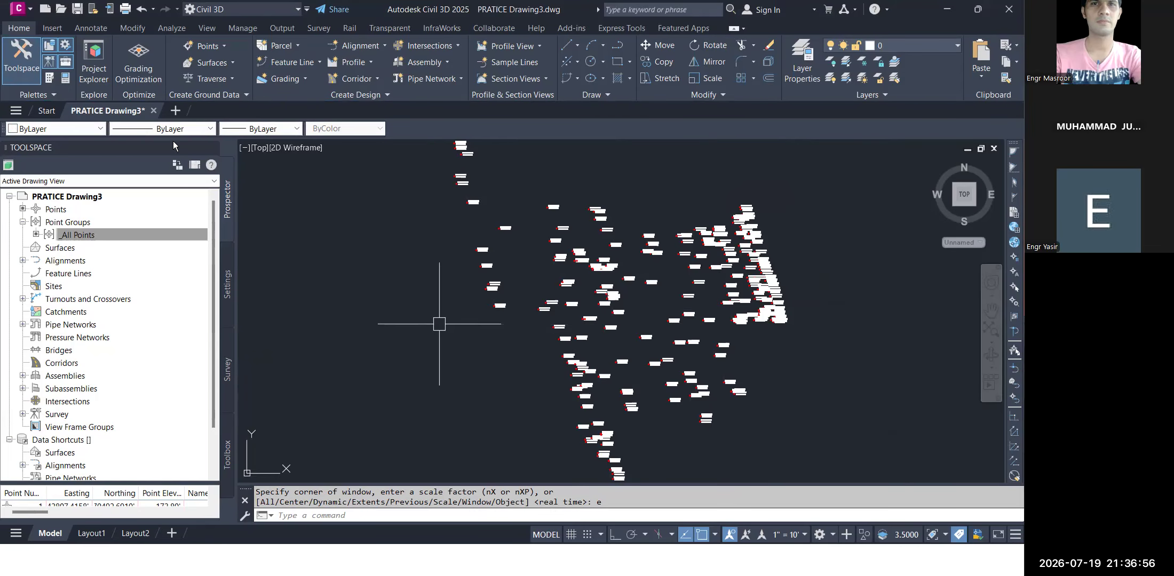
click(220, 145)
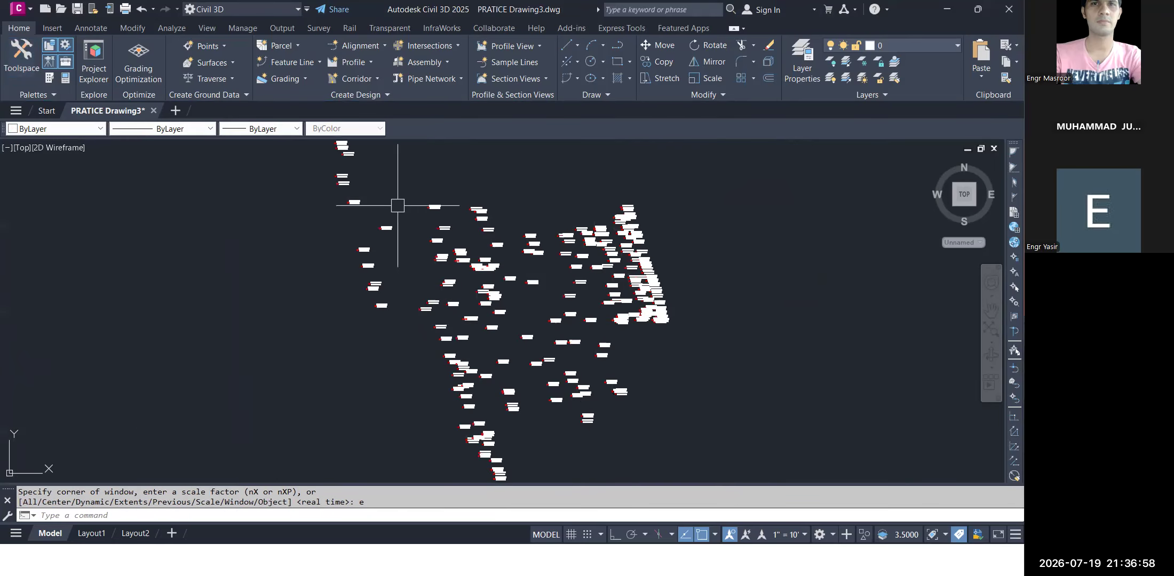
click(733, 212)
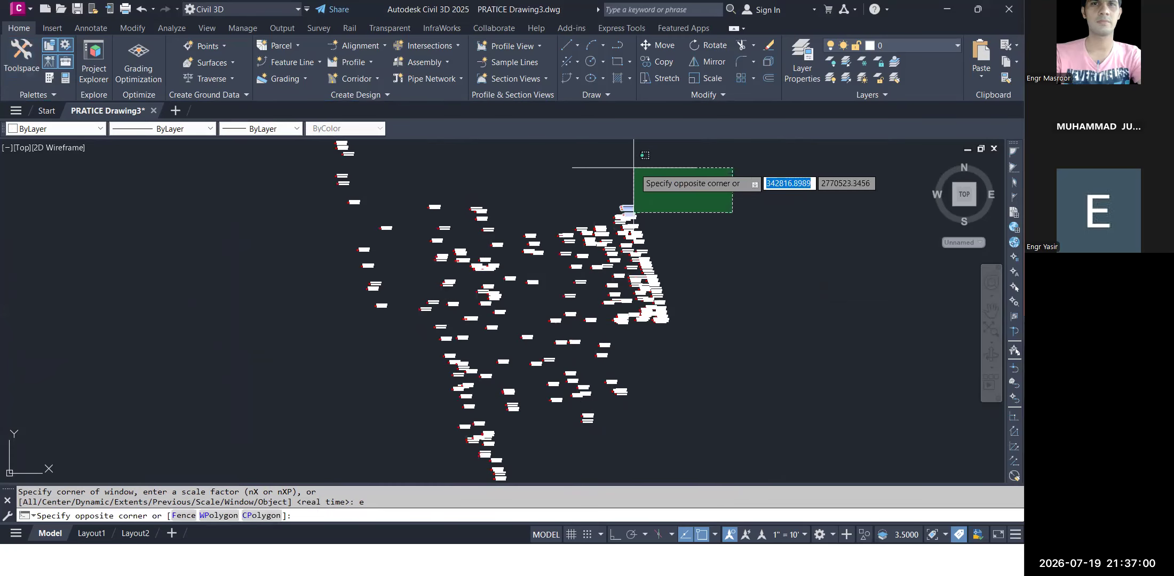
key(Escape)
scroll(625, 207, up, 4)
middle_drag(617, 210, 572, 215)
scroll(572, 215, down, 5)
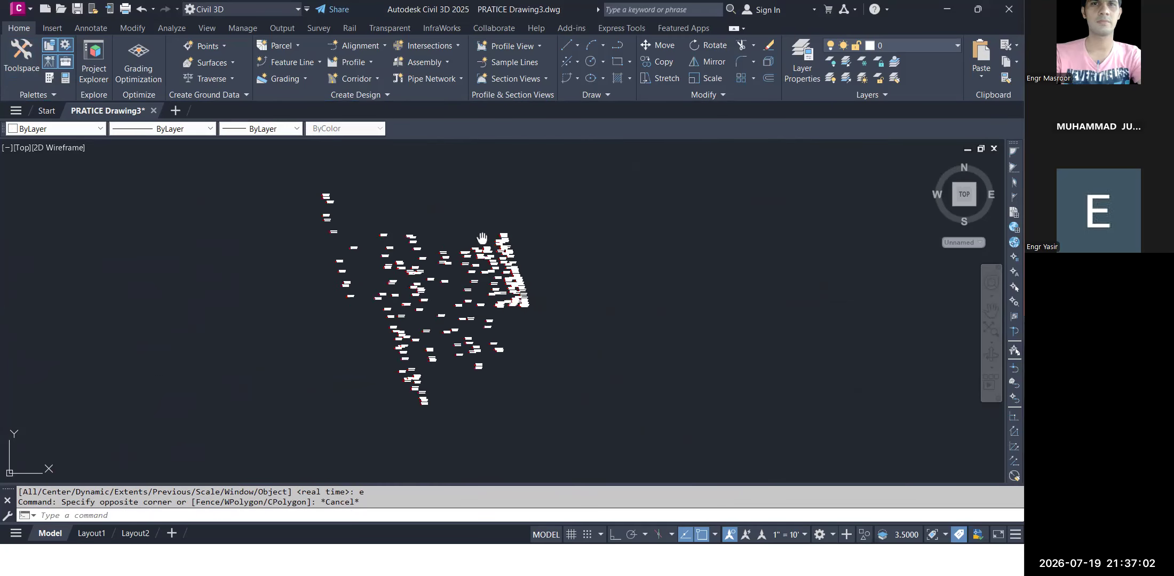
scroll(503, 267, up, 4)
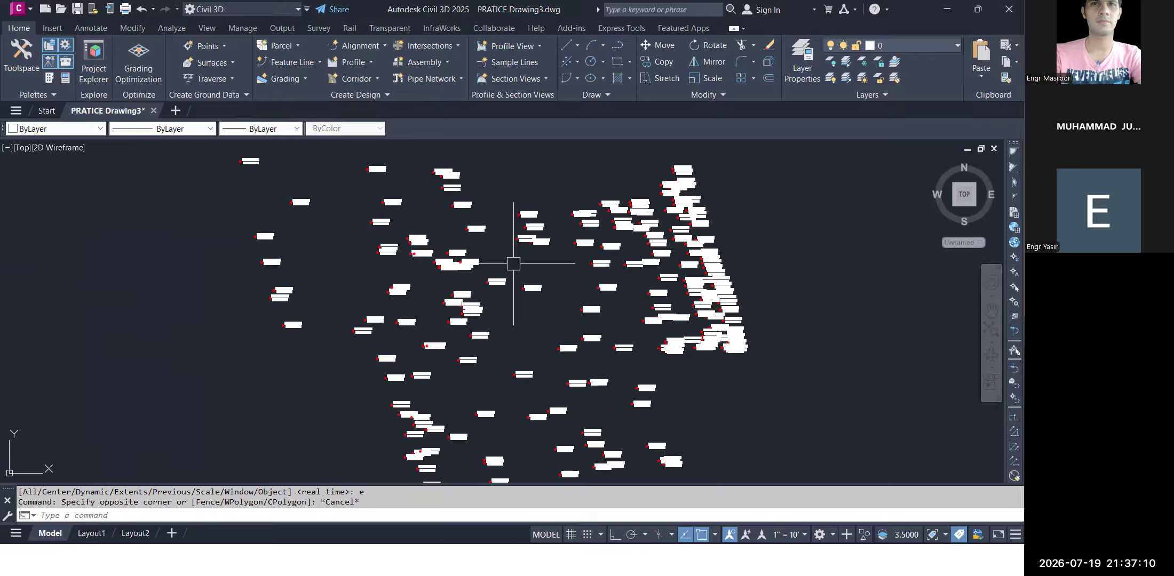
key(Escape)
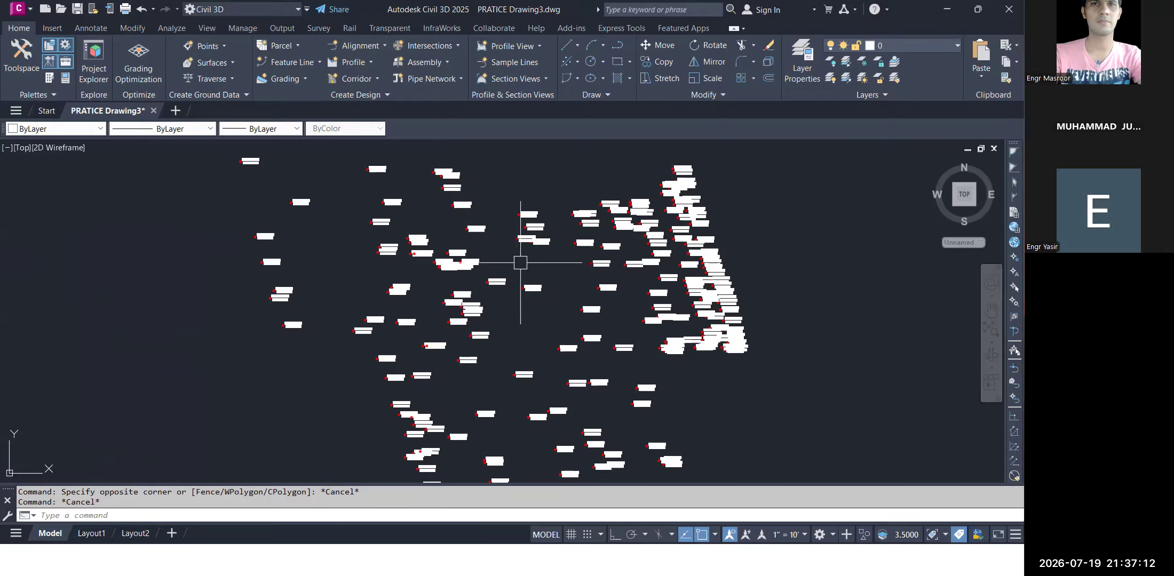
- Switch to Google Chrome and load the website getintopc.com
key(alt+Tab)
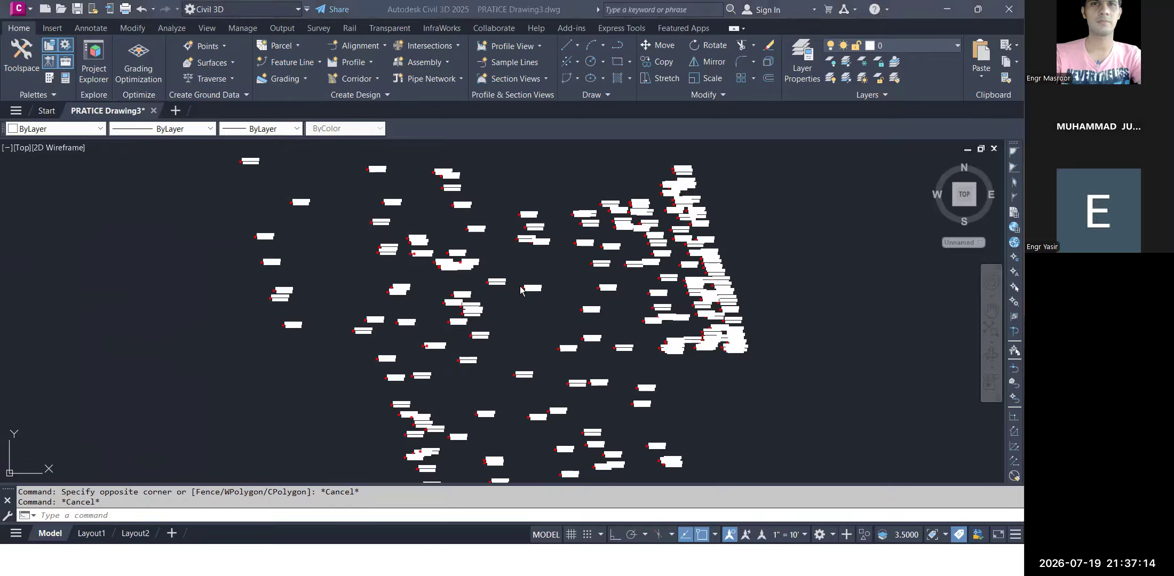
key(super+d)
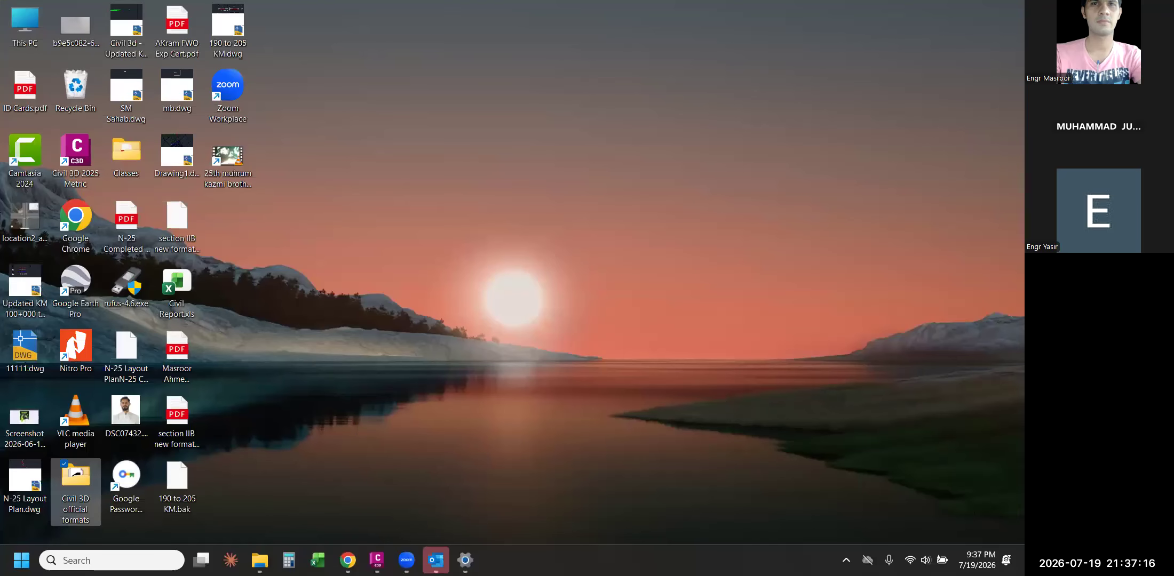
click(347, 560)
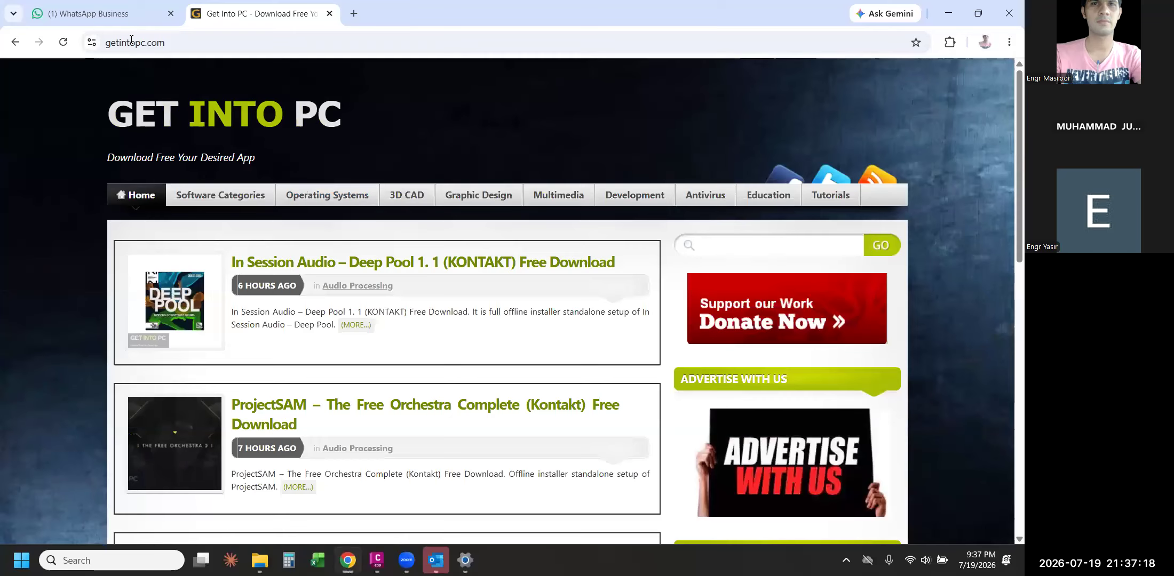
click(185, 41)
text(geti)
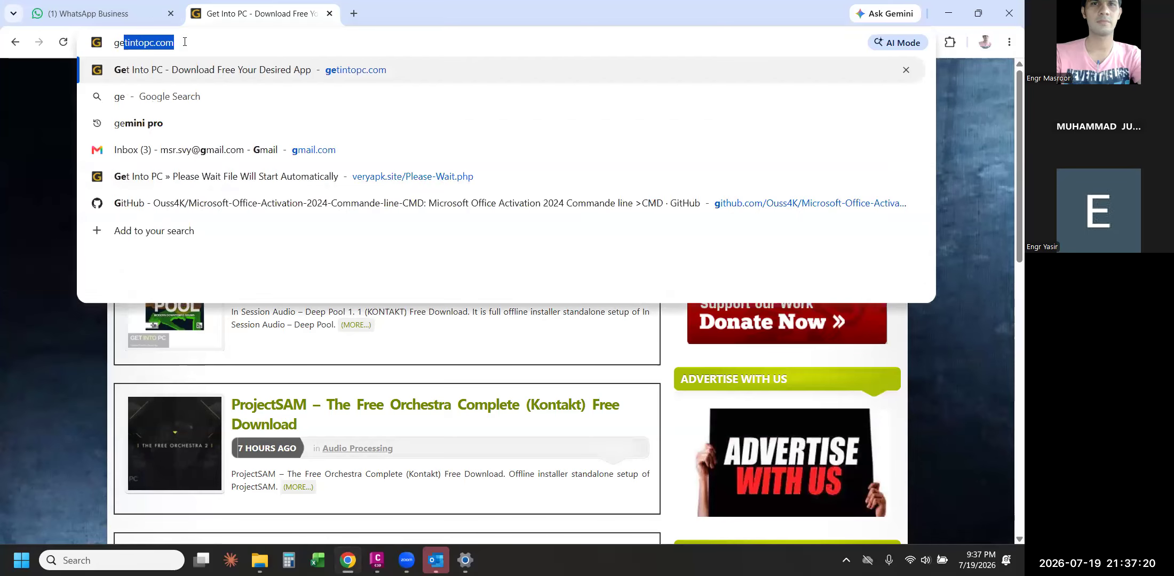
text(ntopc)
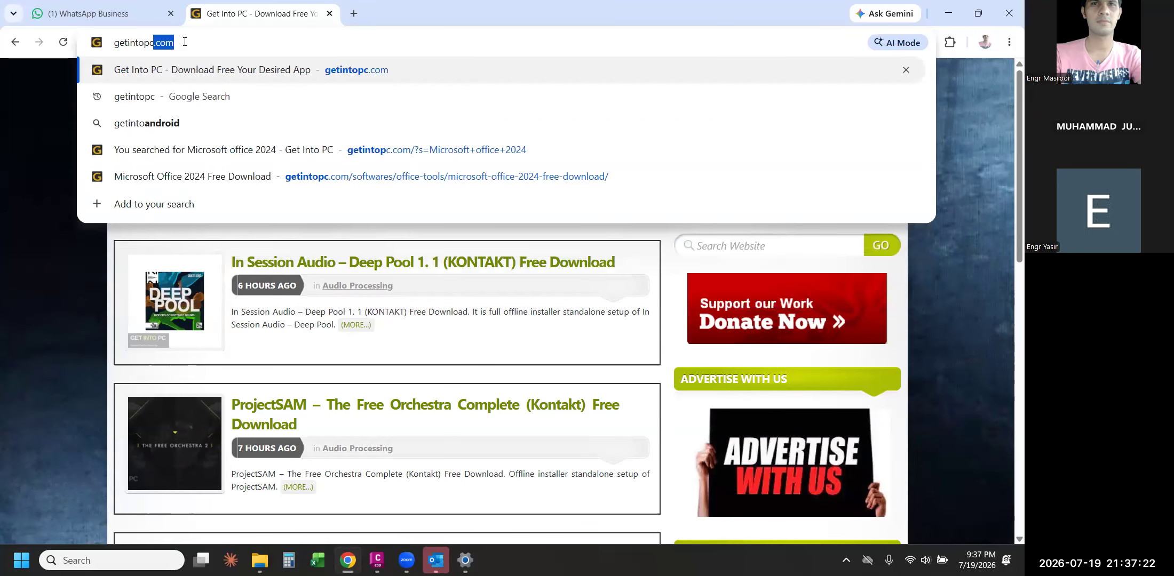
key(Return)
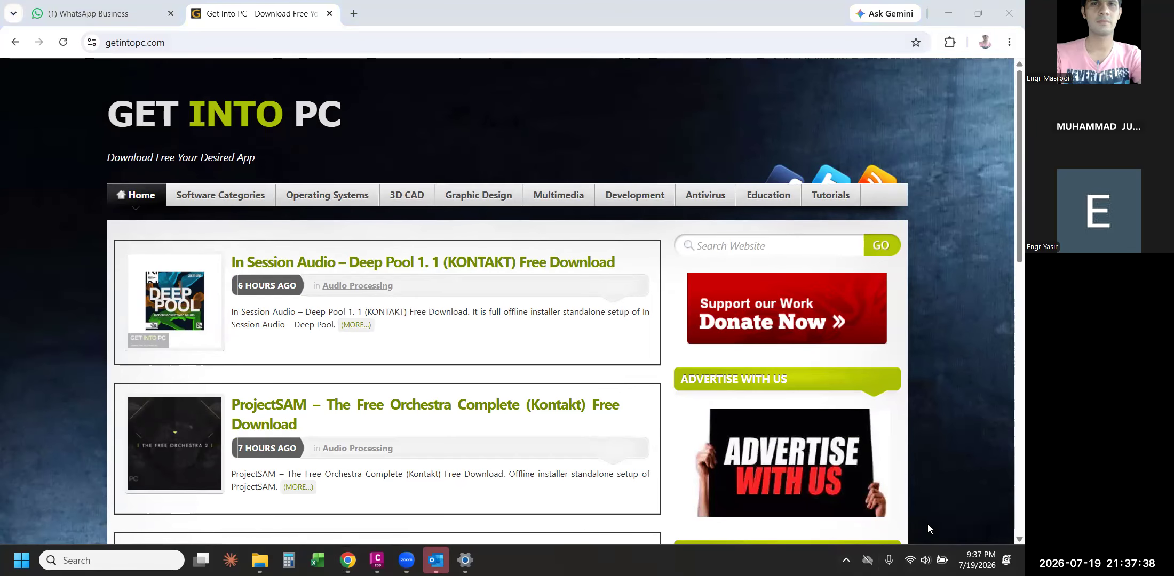
click(925, 560)
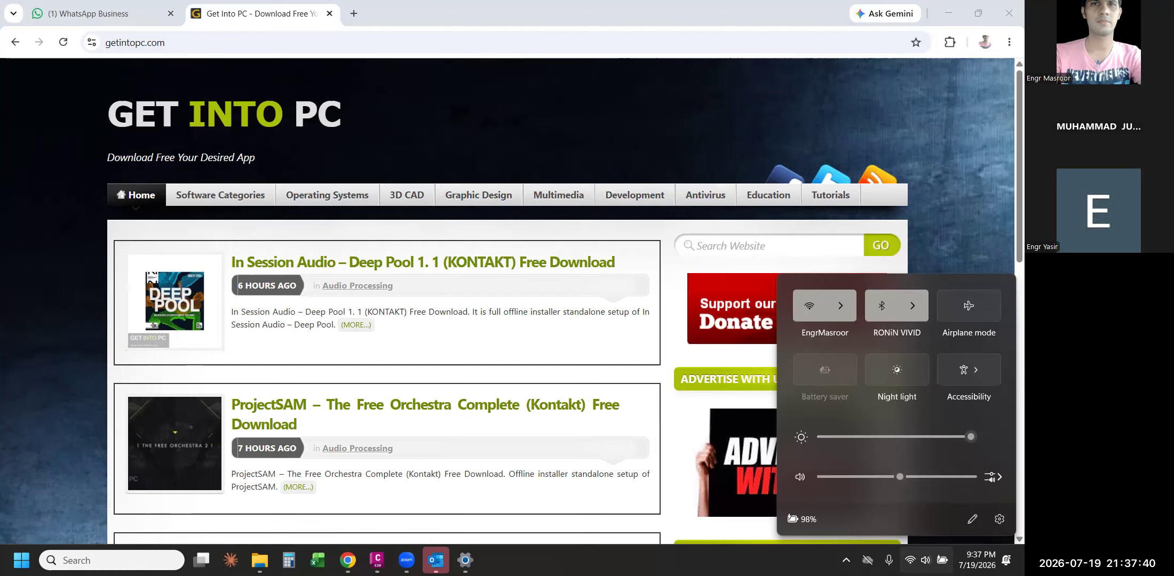
click(611, 7)
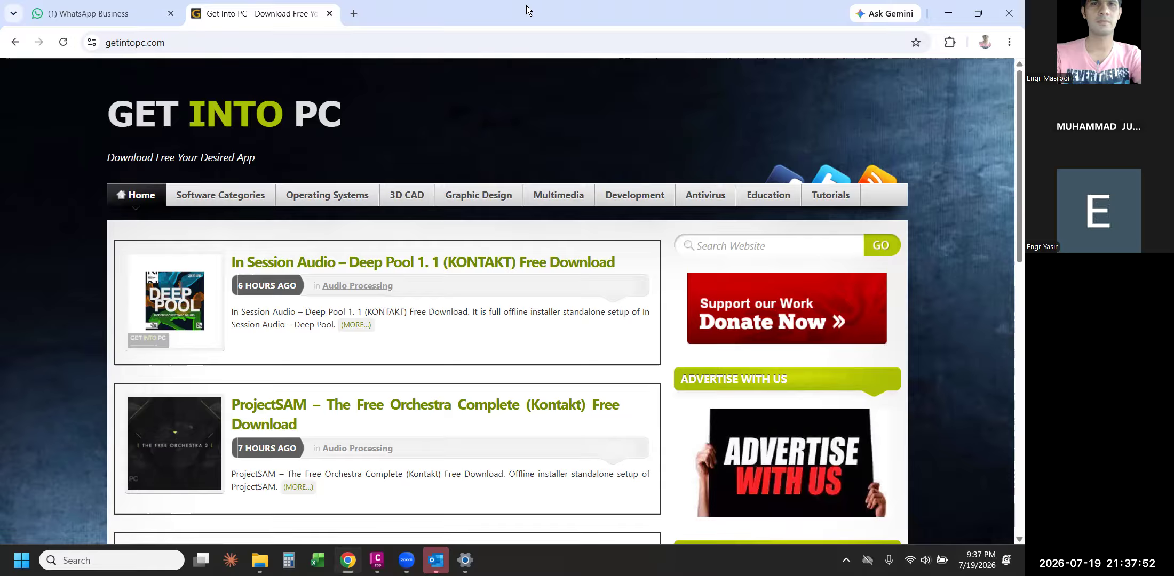
click(724, 246)
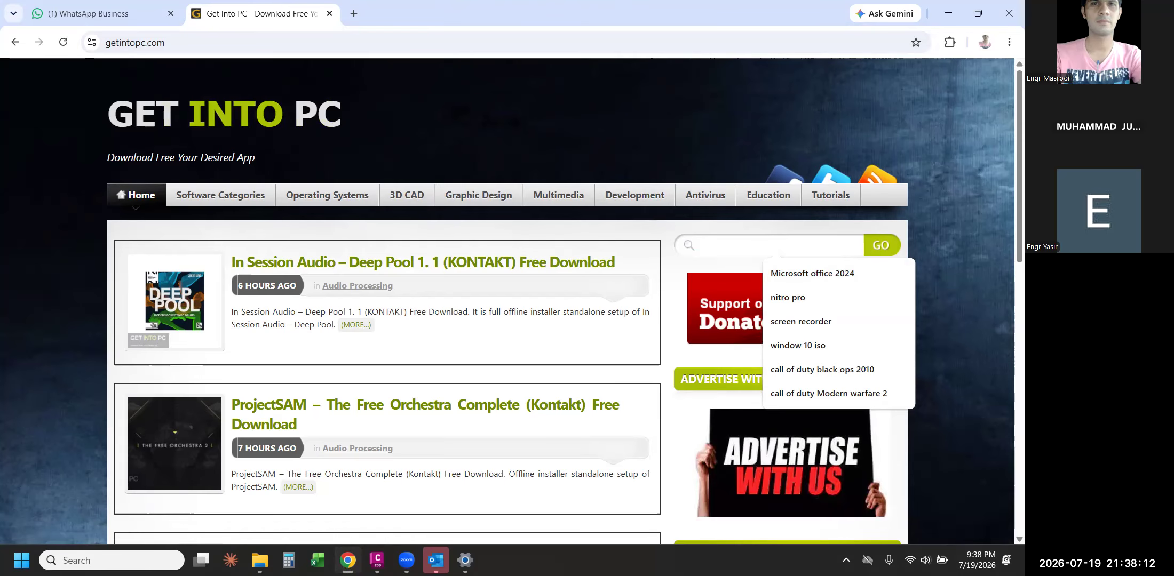
click(477, 5)
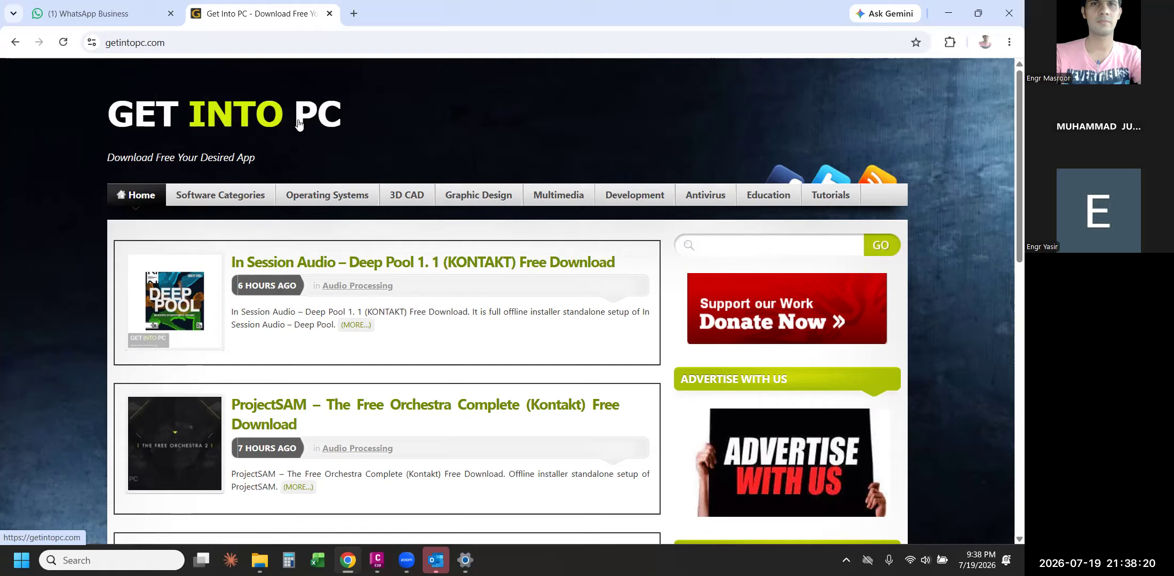
- Search the Get Into PC website for "autodesk civil 3d" and look through the results
click(728, 246)
text(autodesk civil )
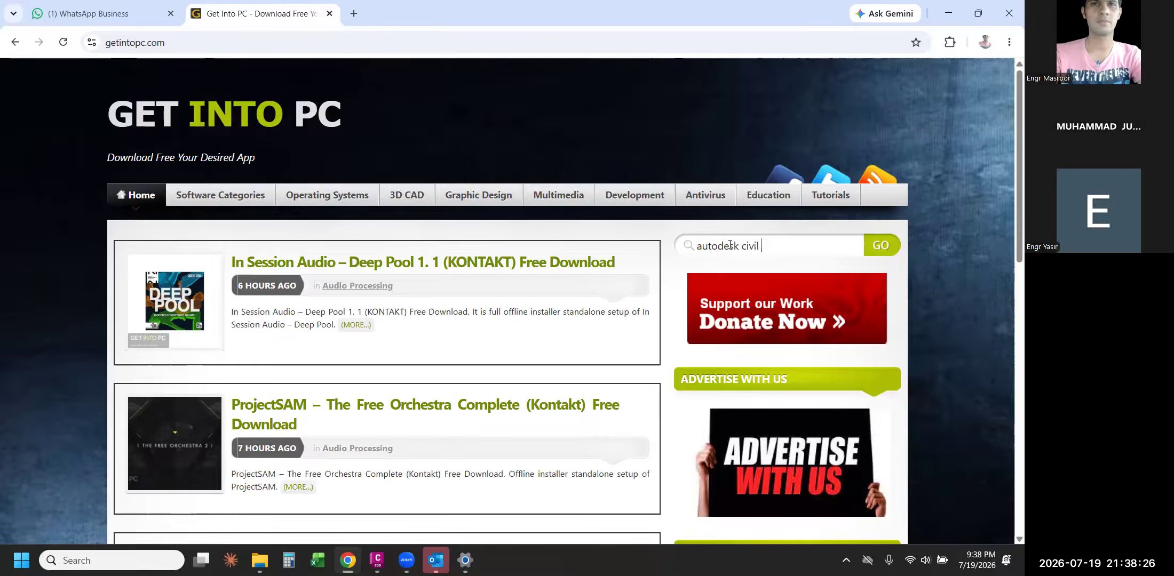
text(3d)
key(Return)
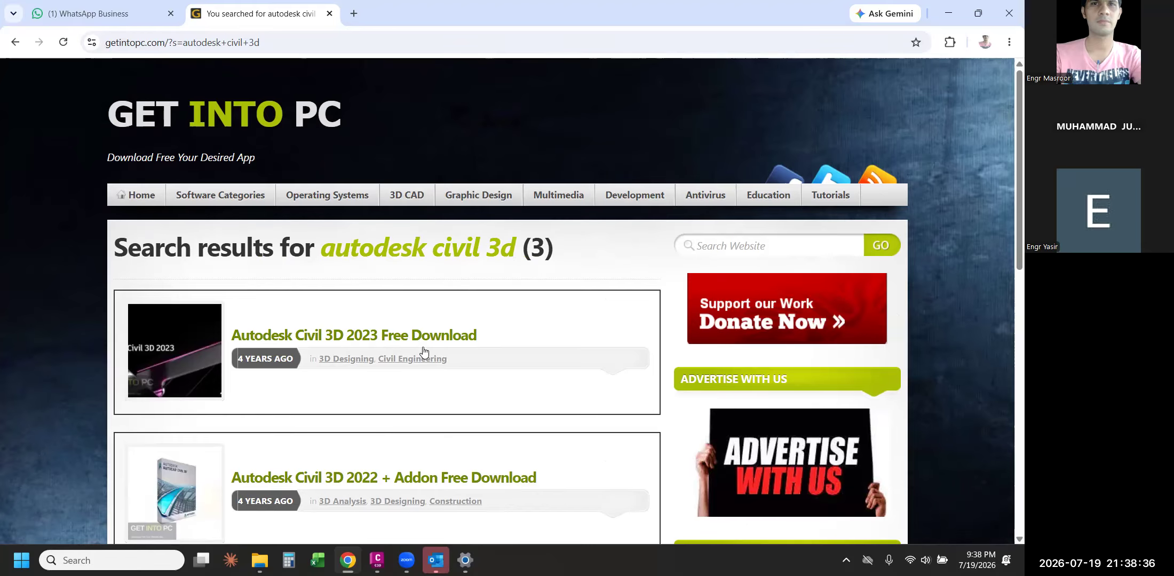
scroll(424, 352, down, 4)
scroll(510, 282, up, 4)
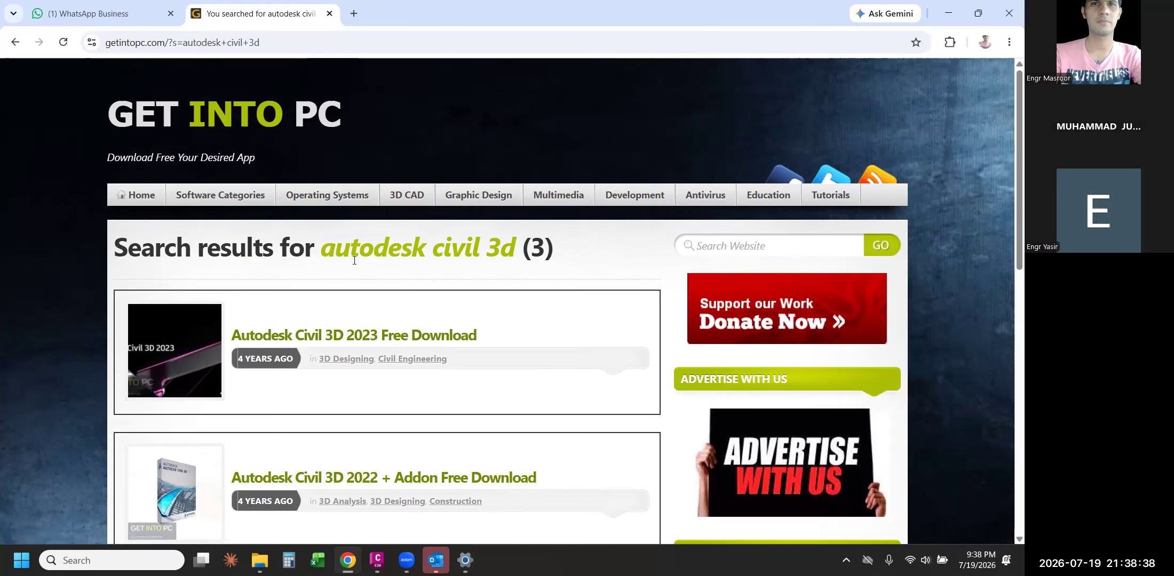
- Search the website for "autodesk civil 3d 2025", reusing the copied text of the previous query
drag(324, 255, 515, 253)
key(ctrl+c)
click(729, 244)
key(ctrl+v)
text(2025)
key(Return)
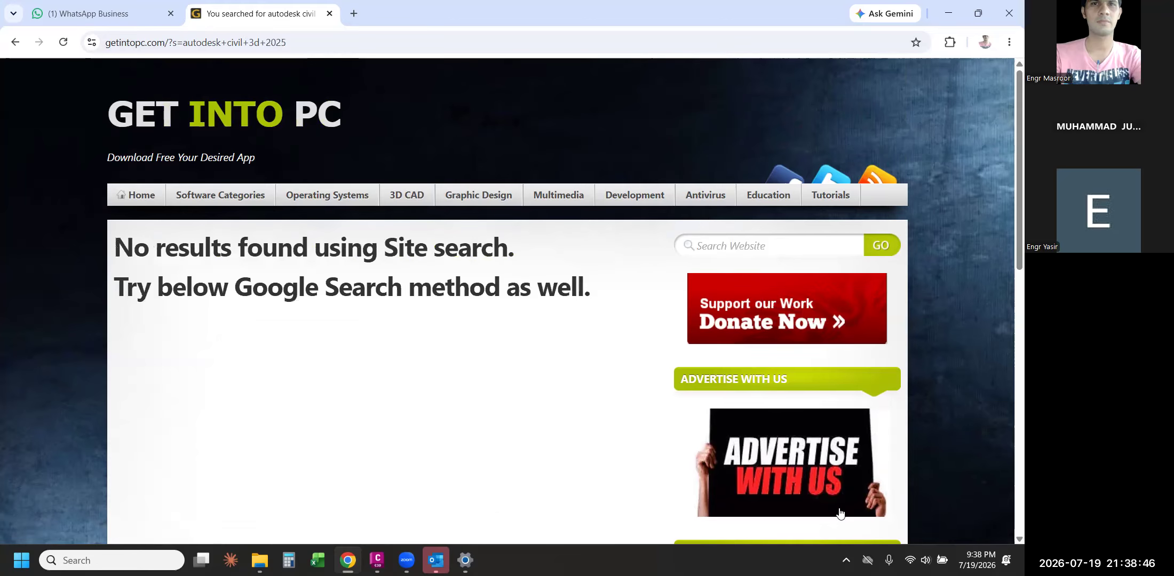
- Search the website for "autodesk autocad civil 3d 2025"
click(767, 246)
text(aut)
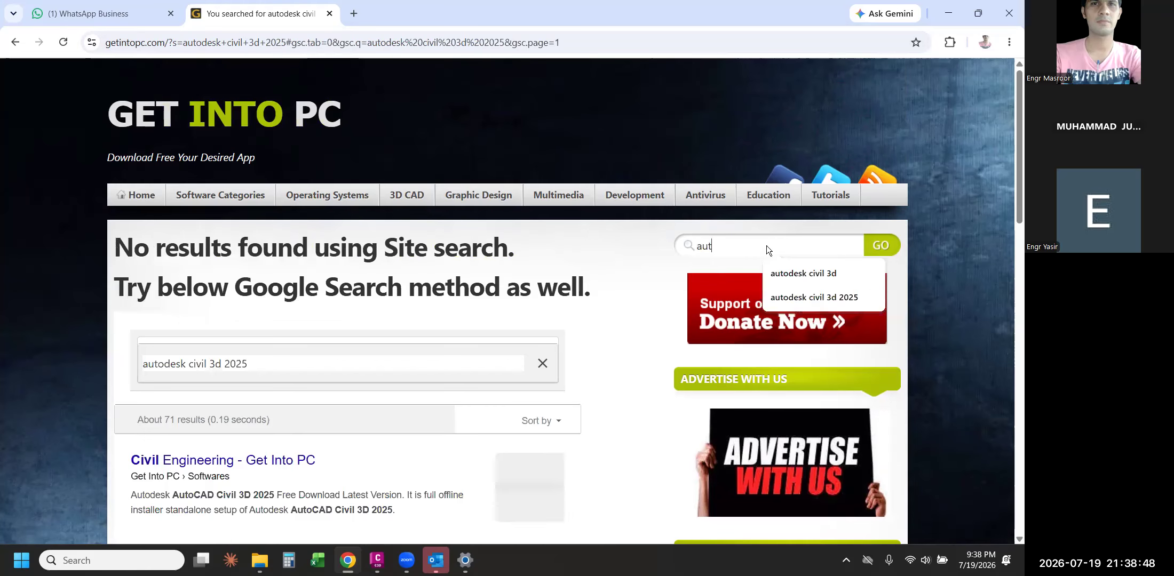
text(odesk au)
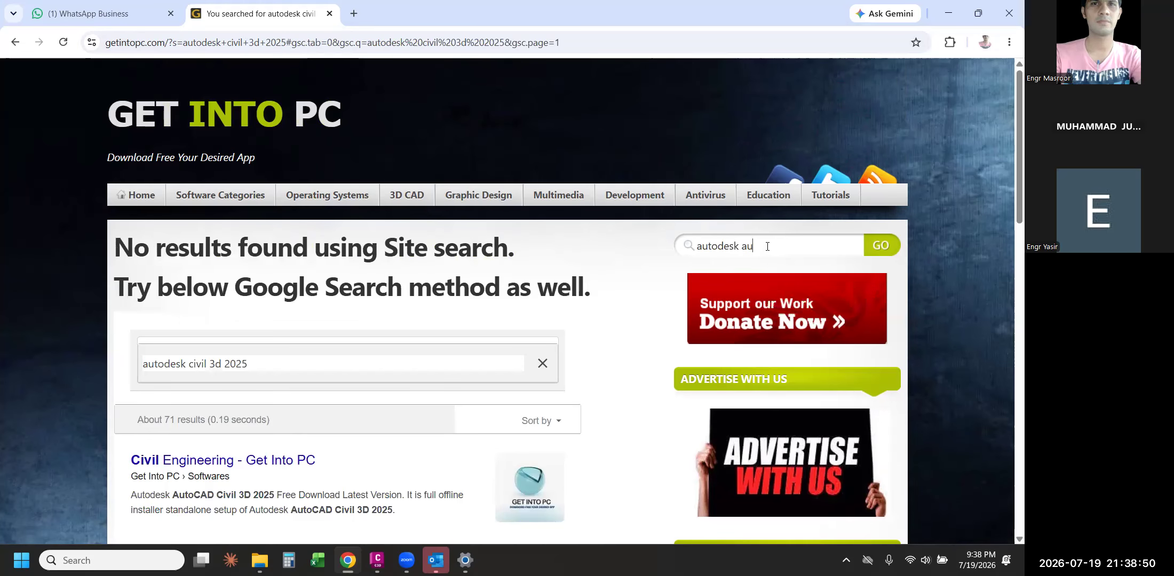
text(tocad civil 3d 2025)
key(Return)
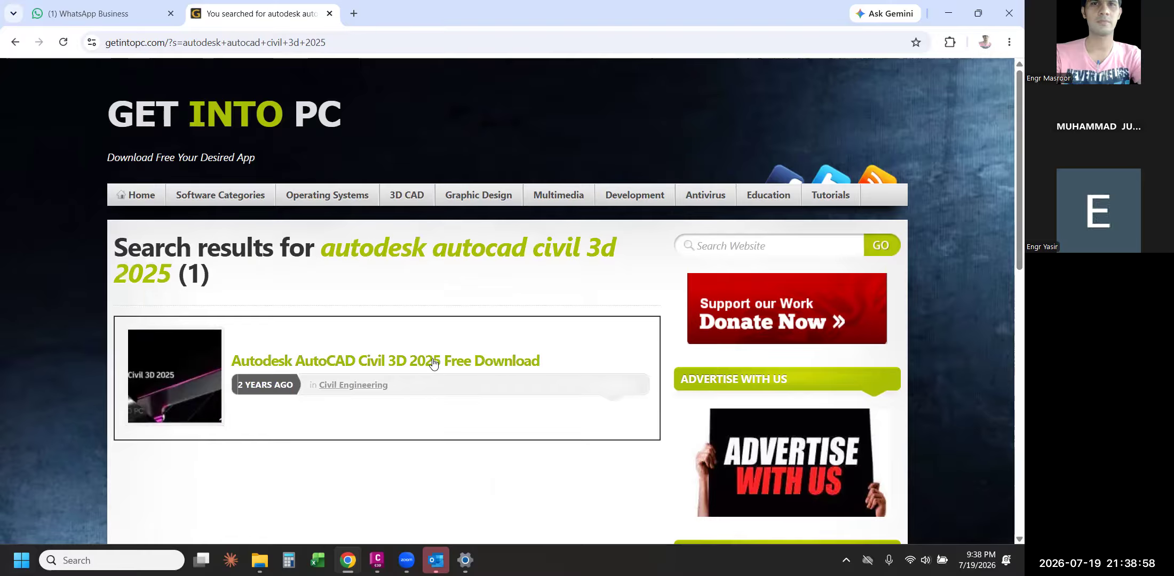
- Open the Autodesk AutoCAD Civil 3D 2025 Free Download page, examine its system requirements and download section, and return to the desktop
click(497, 354)
scroll(497, 351, down, 5)
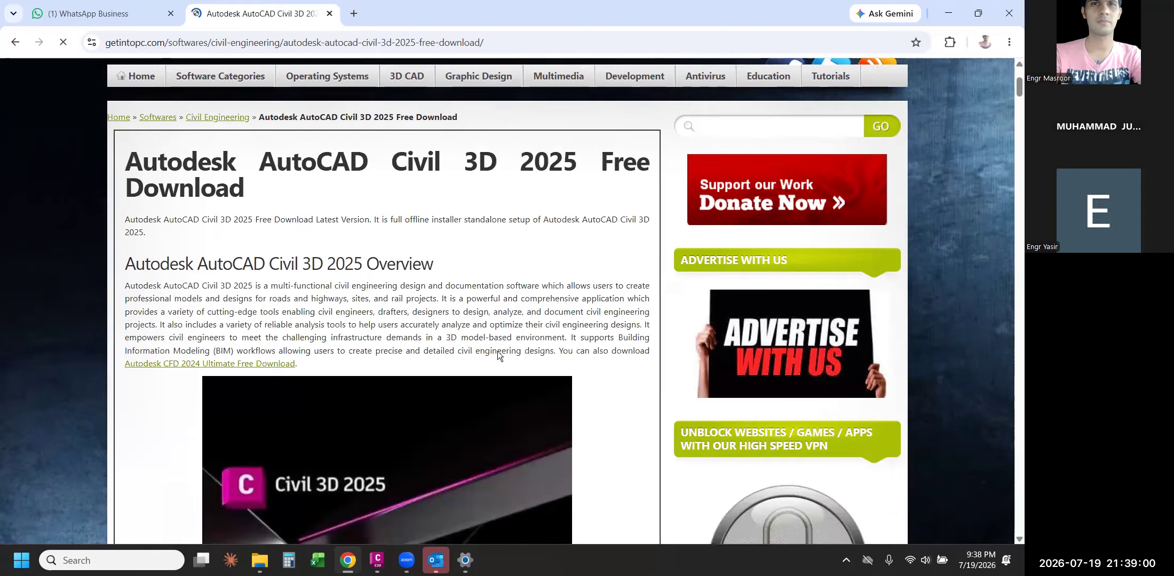
scroll(498, 349, down, 20)
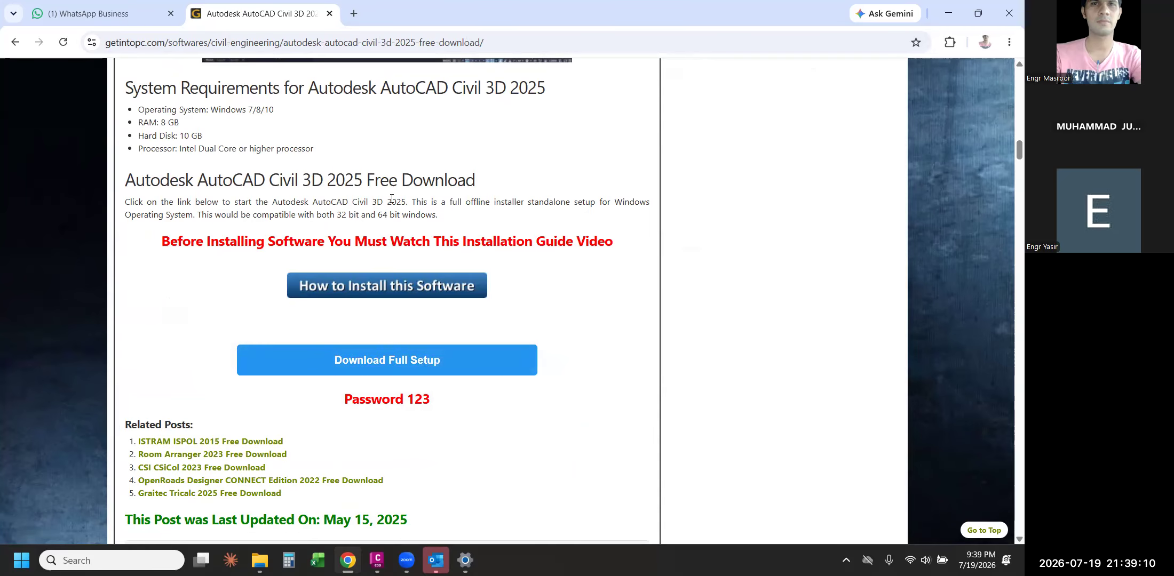
drag(613, 242, 247, 164)
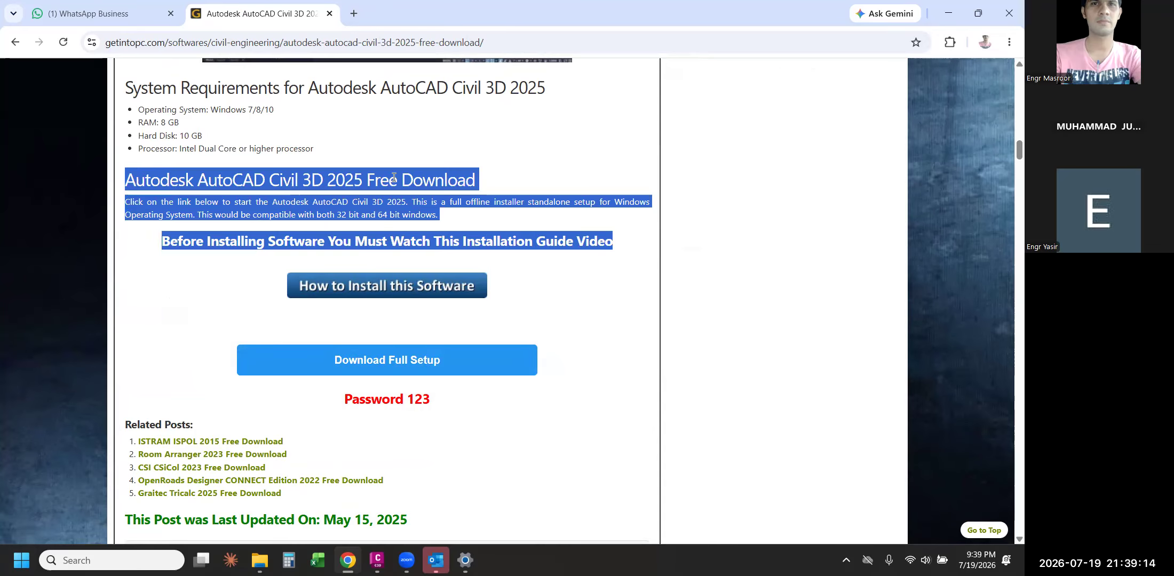
click(481, 196)
scroll(453, 322, up, 1)
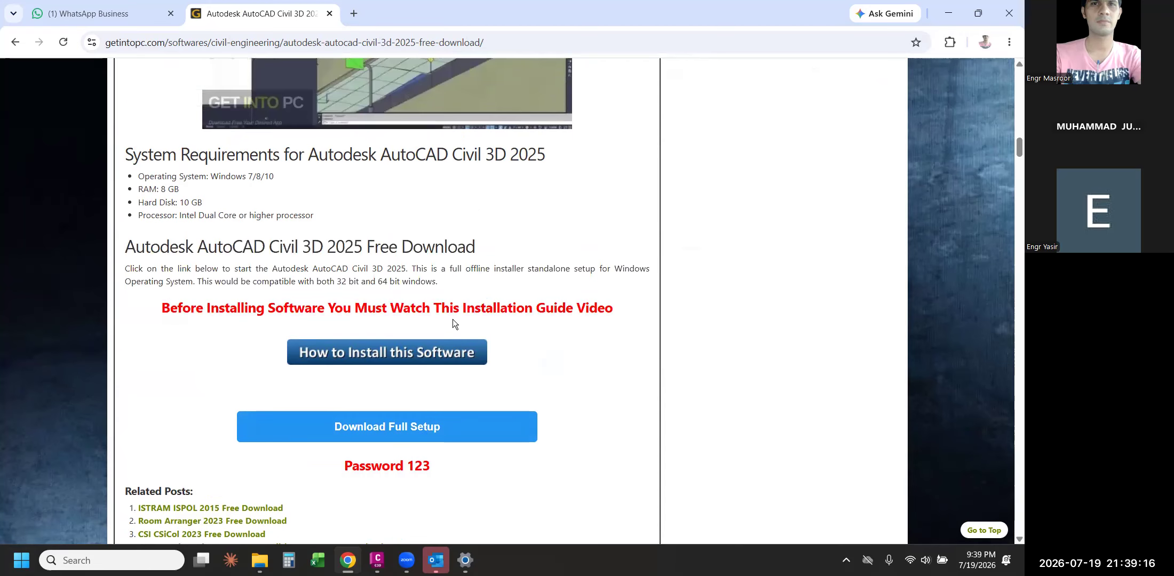
scroll(535, 296, up, 1)
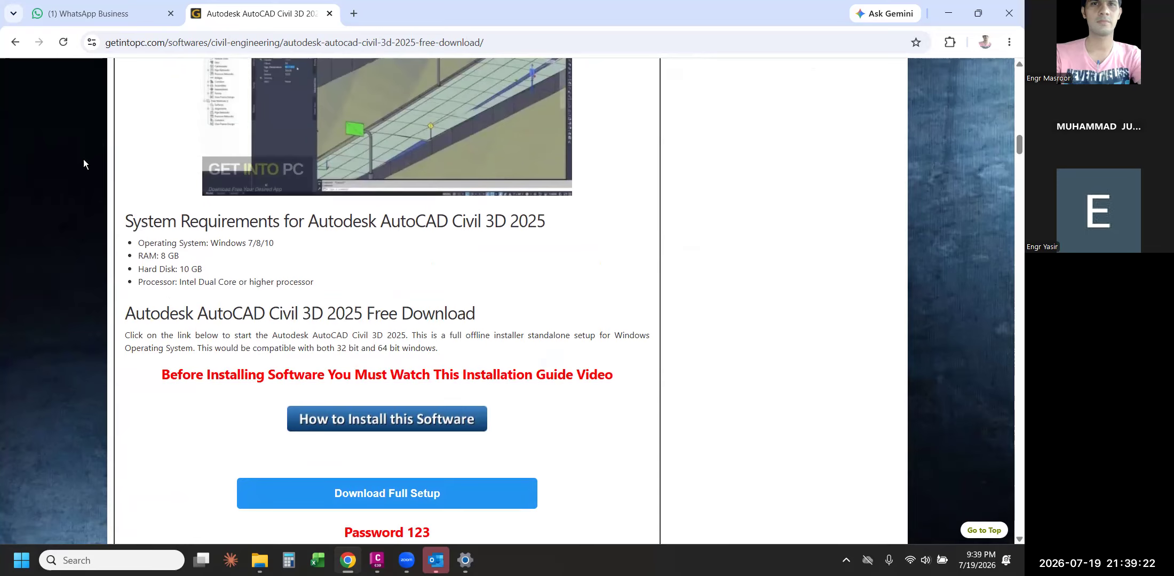
key(super+d)
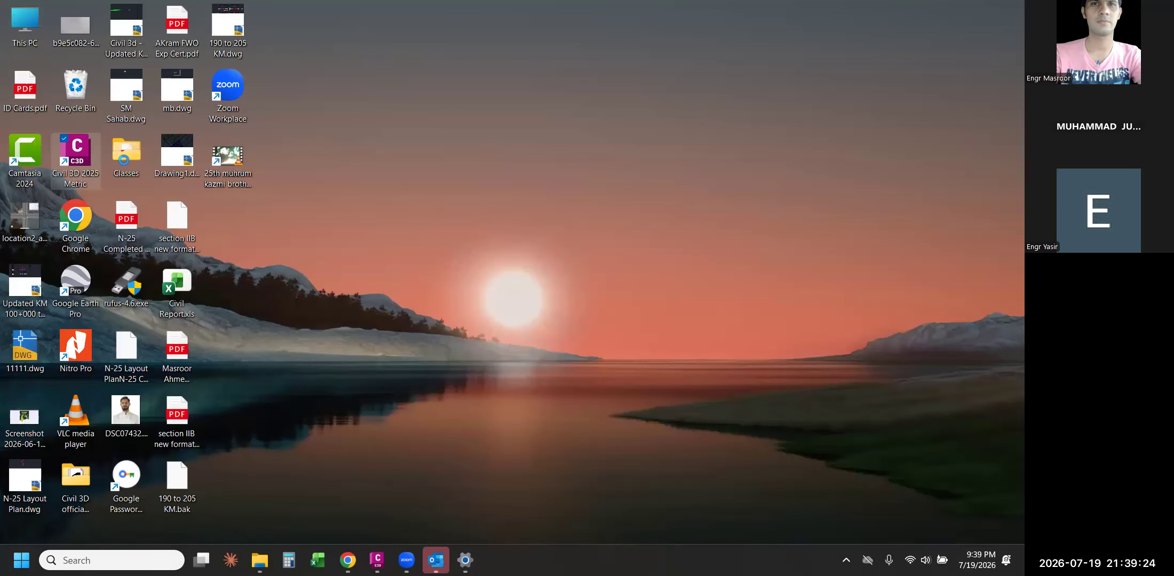
- Open the install location of the Civil 3D 2025 Metric shortcut to view the program folder, and close it
right_click(87, 164)
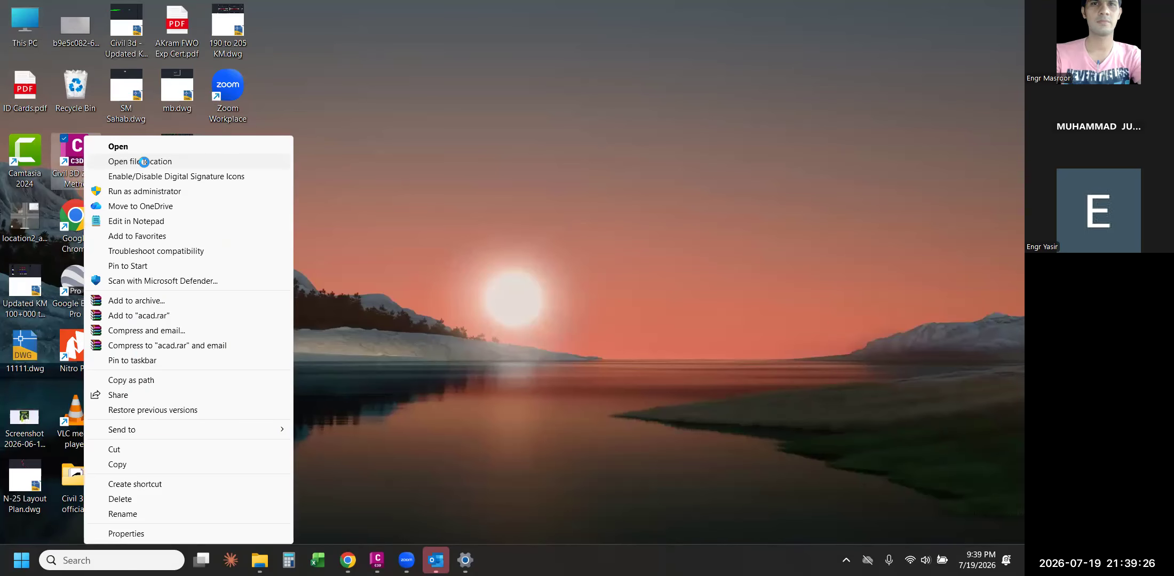
click(144, 161)
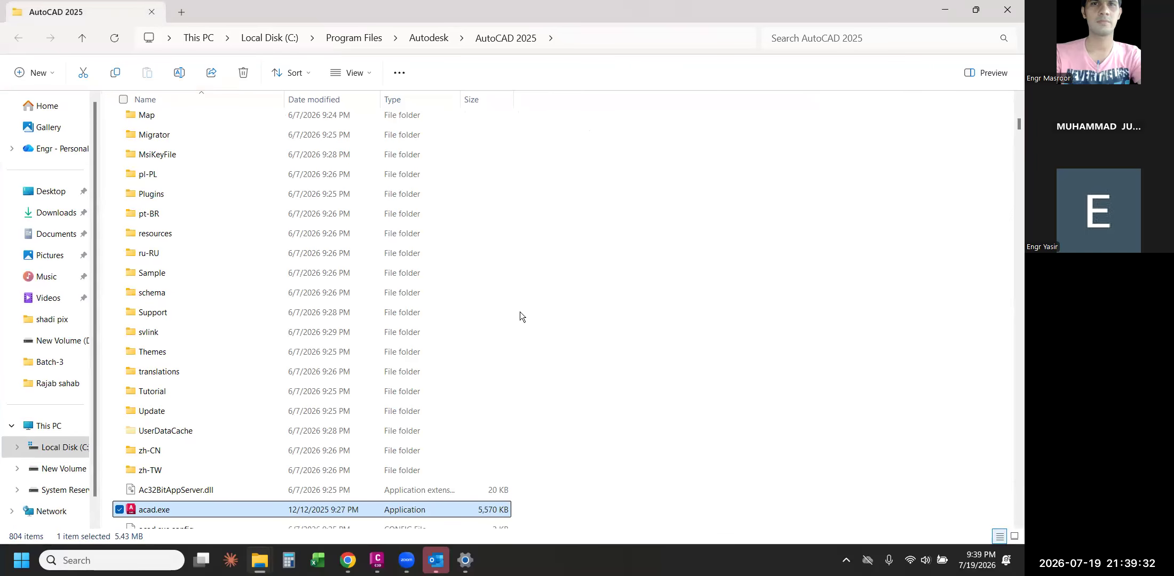
click(1010, 7)
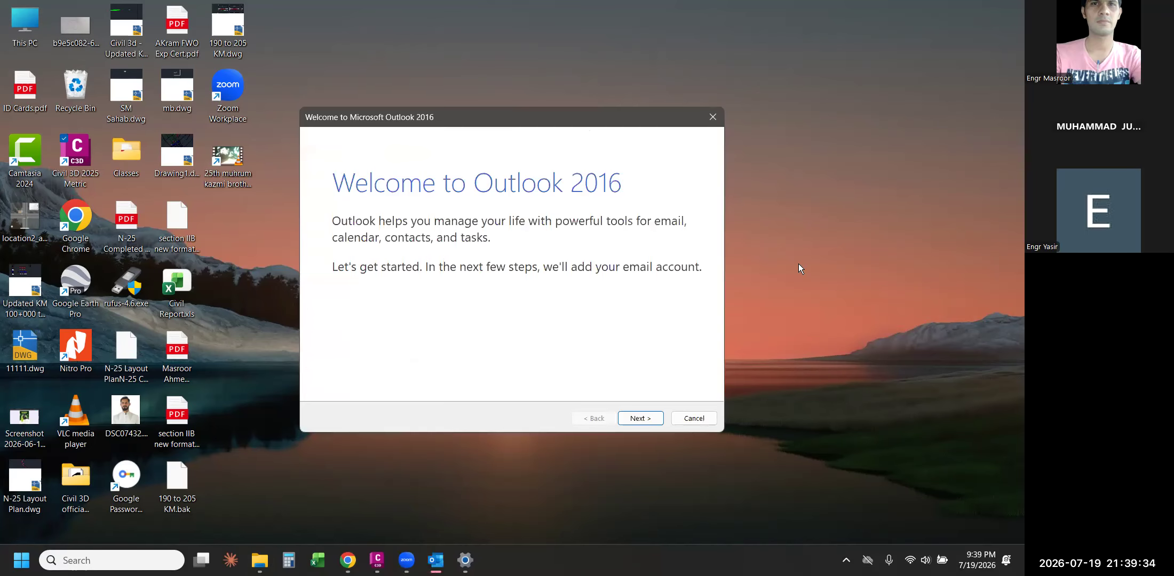
- Exit the Outlook 2016 setup wizard without adding an account and refresh the desktop
key(Escape)
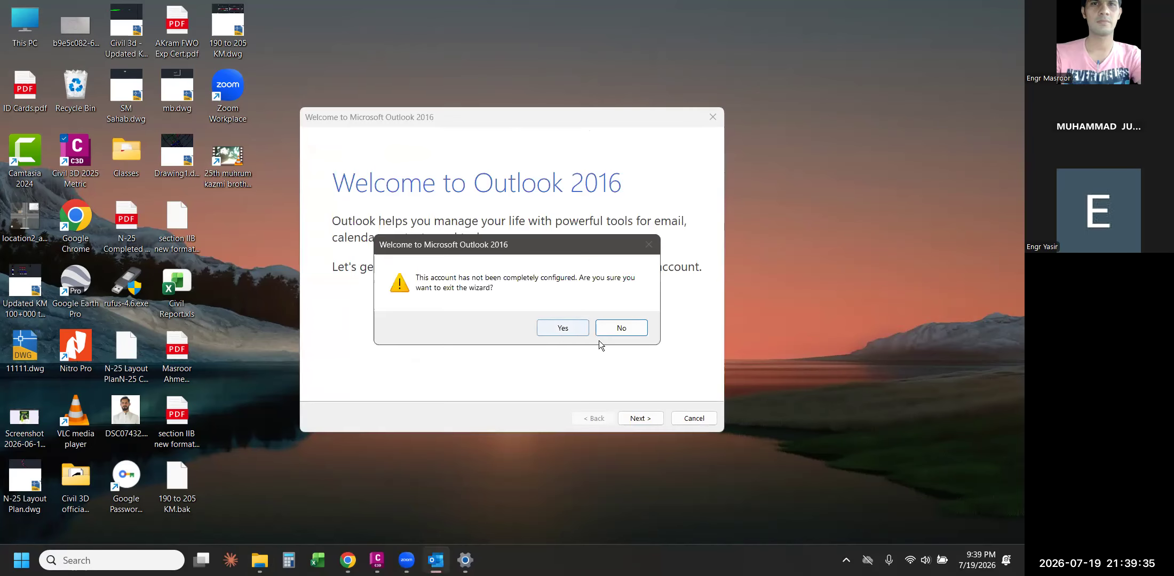
click(564, 328)
right_click(515, 227)
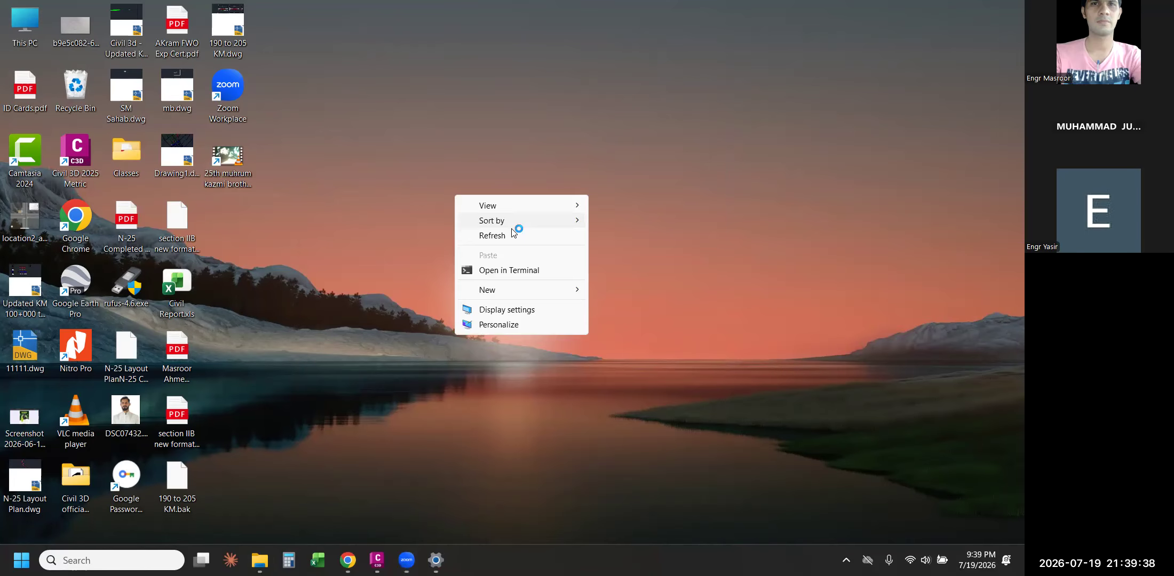
click(516, 232)
click(594, 243)
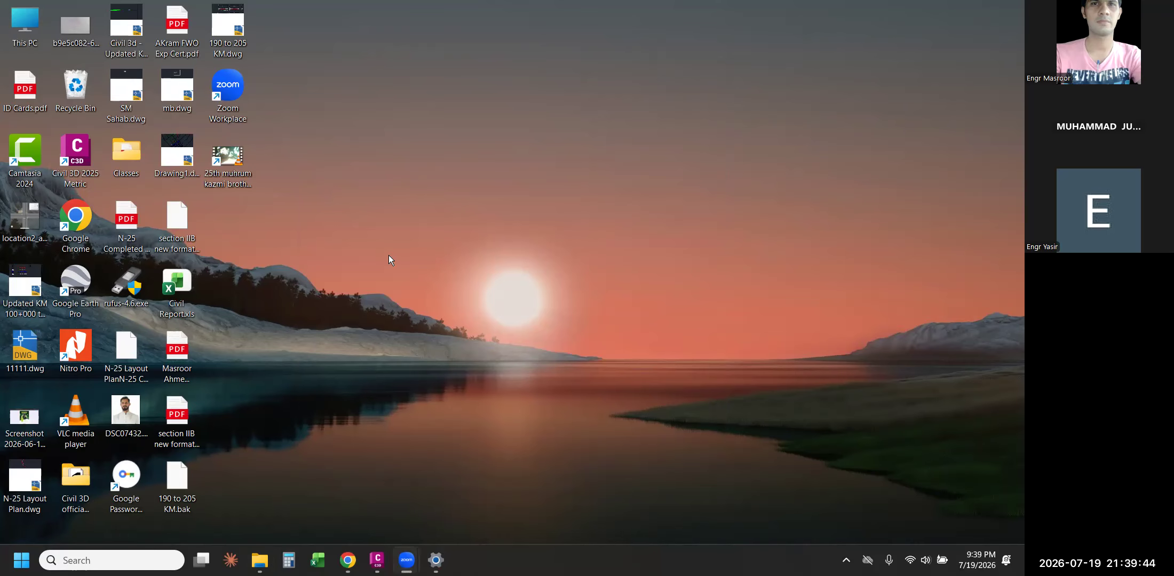
- Switch to Chrome to examine the system requirements on the Autodesk AutoCAD Civil 3D 2025 download page, and return to the desktop
key(alt+Tab)
scroll(333, 236, up, 2)
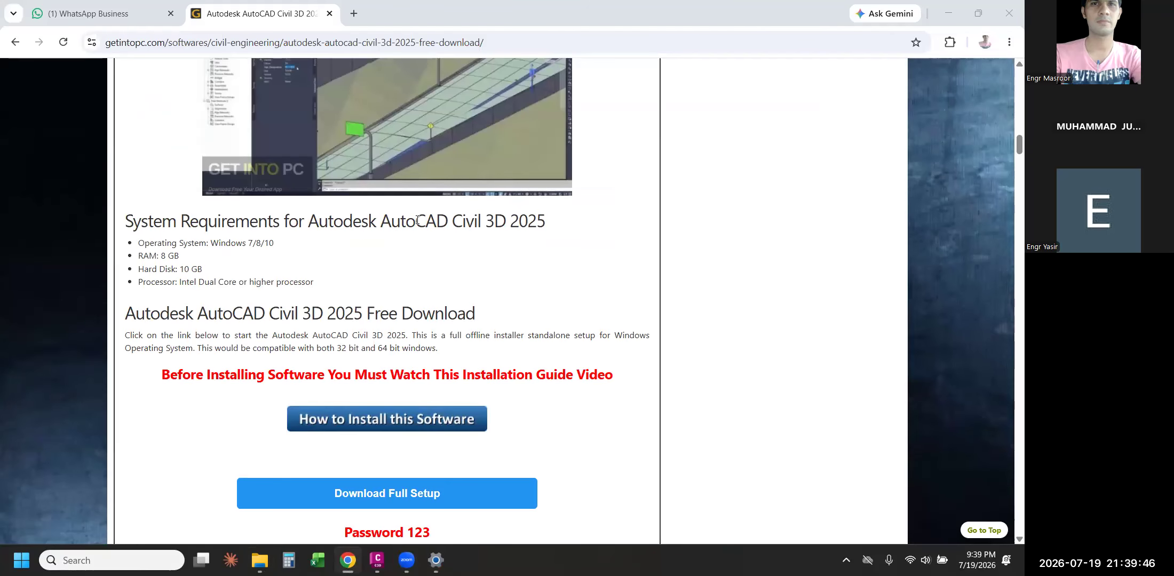
drag(380, 221, 555, 217)
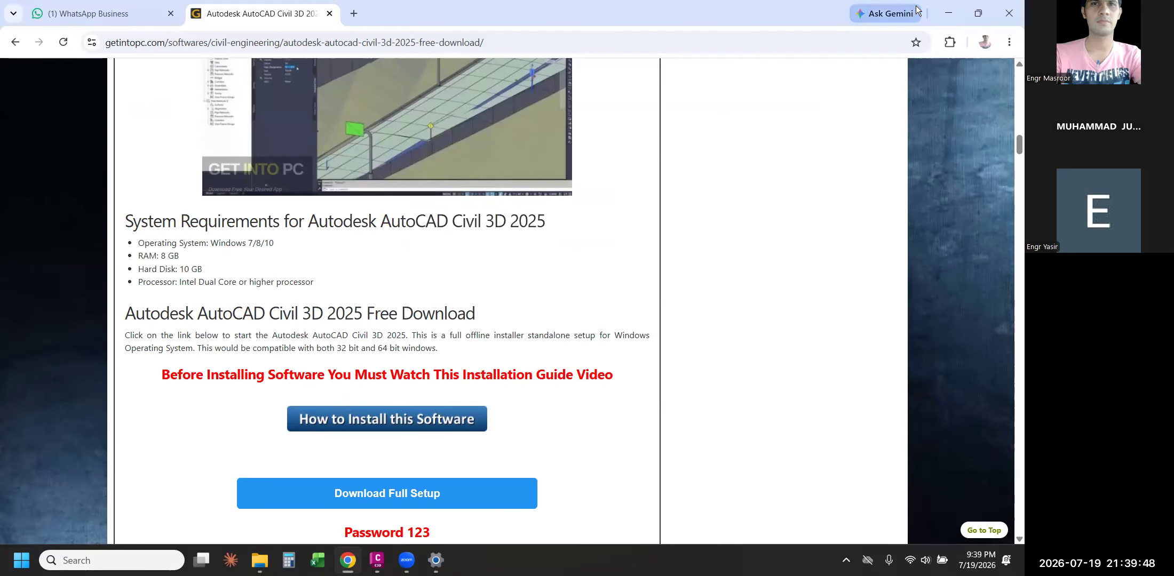
click(948, 14)
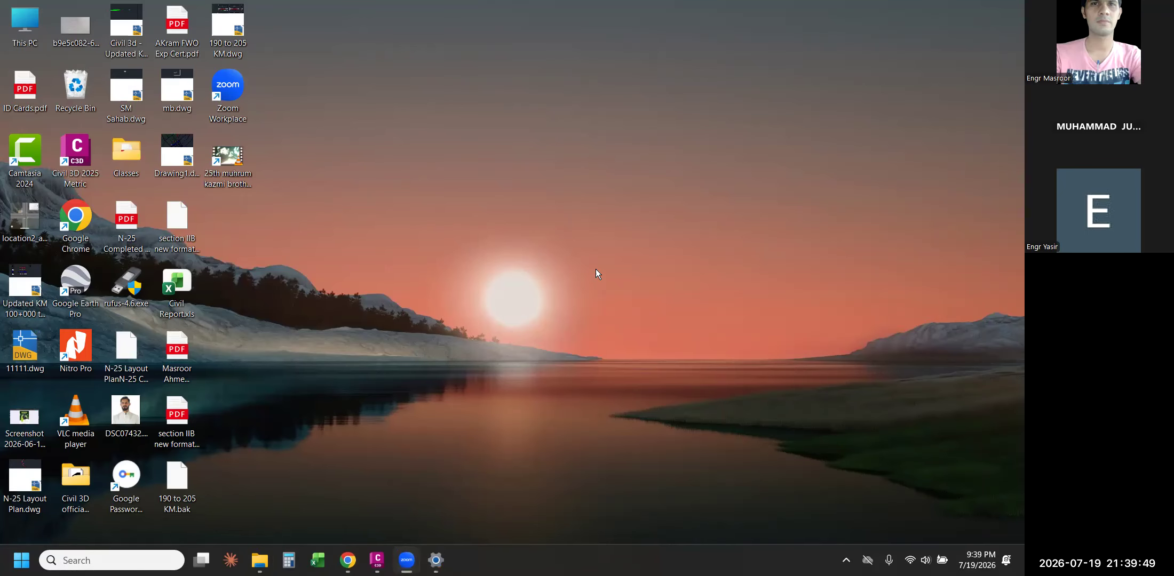
click(75, 158)
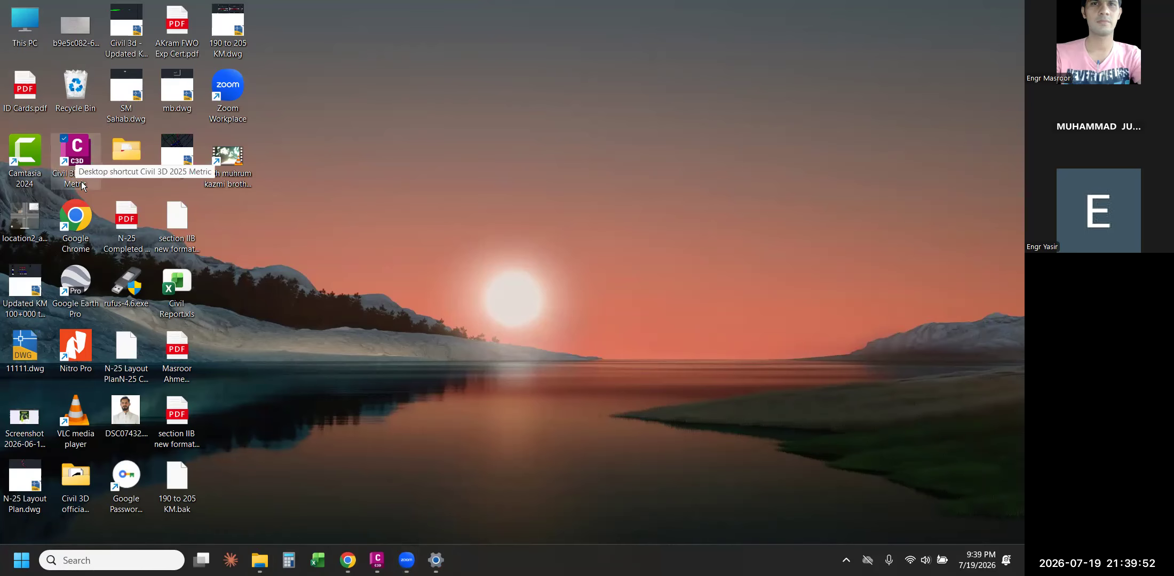
click(403, 205)
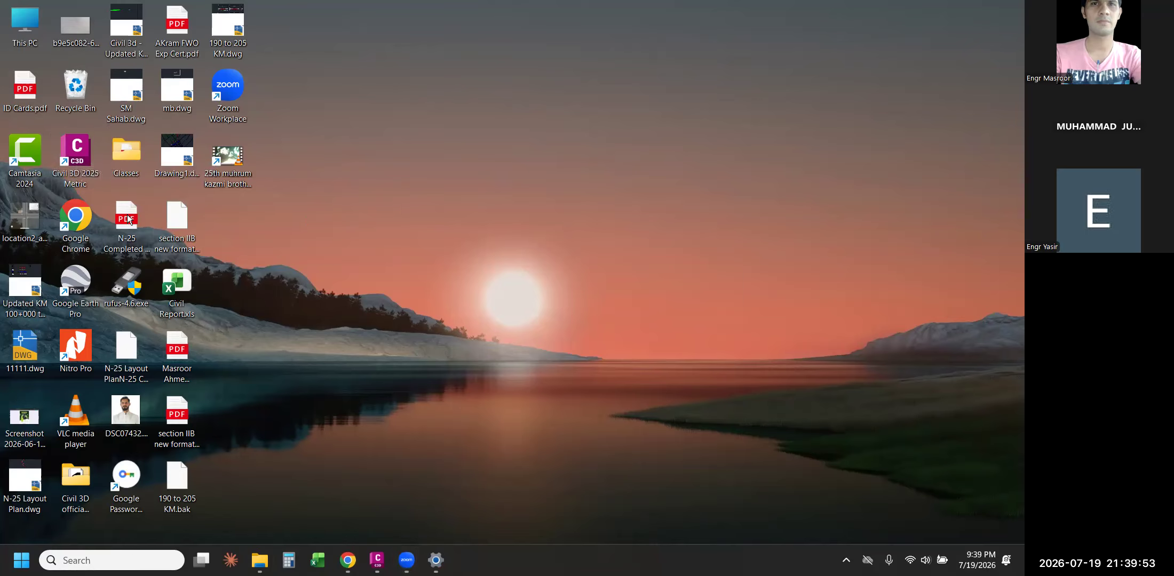
click(86, 185)
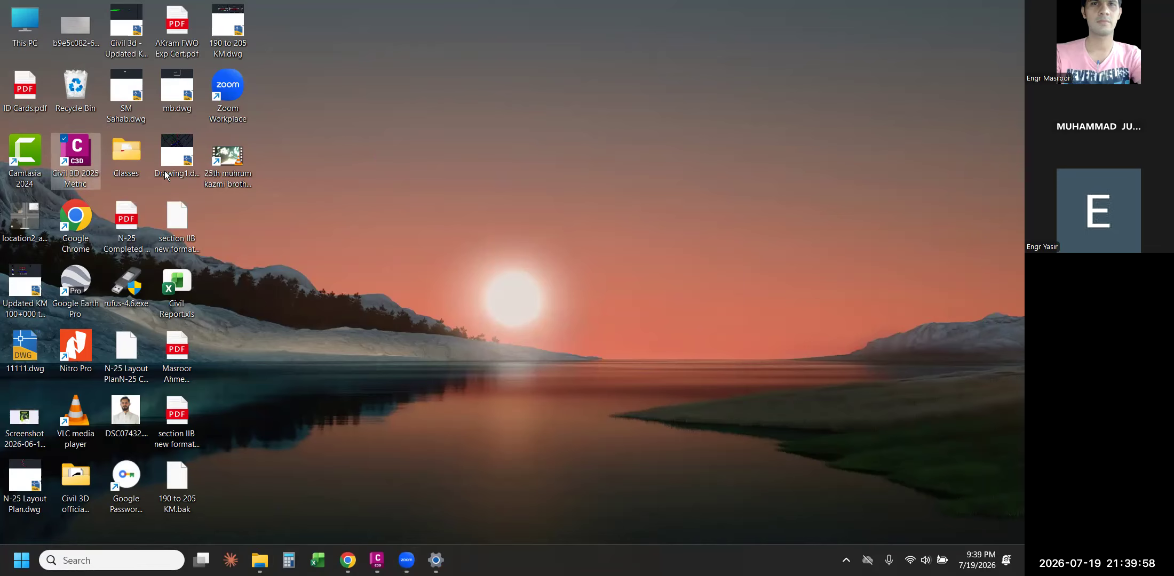
- Search Windows for "civil 3d", examine the matching apps, and return to the desktop
key(super)
key(super)
key(super)
text(civil3)
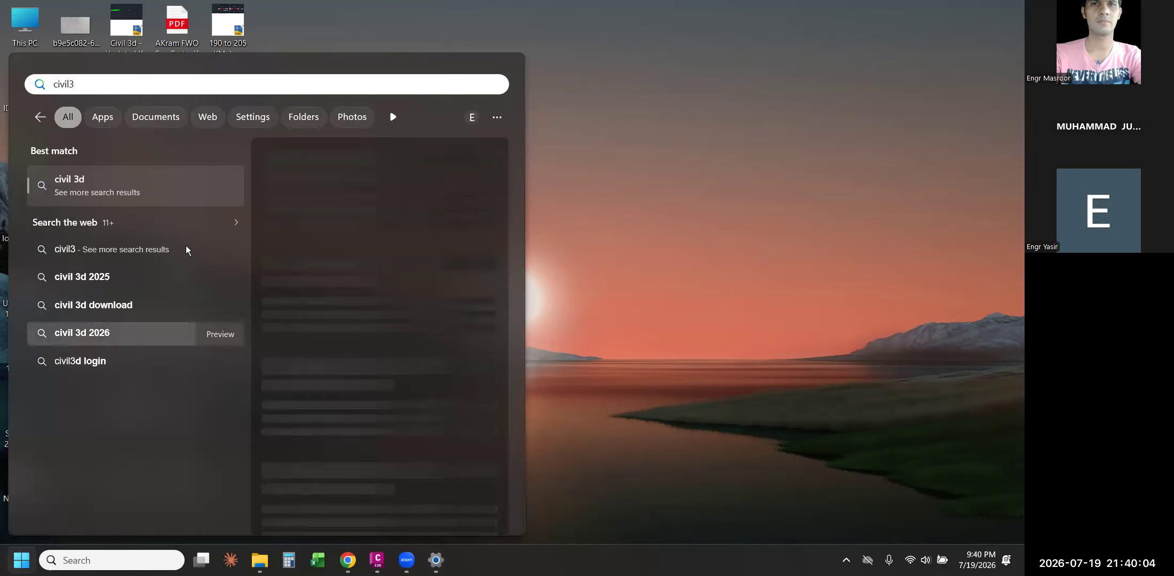
key(BackSpace)
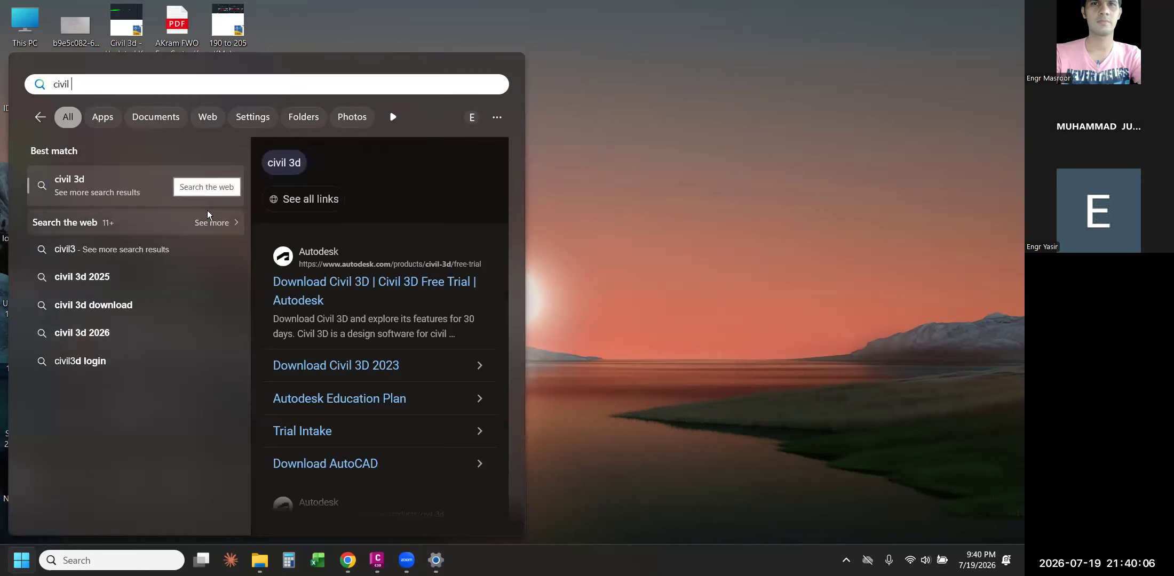
text(3d)
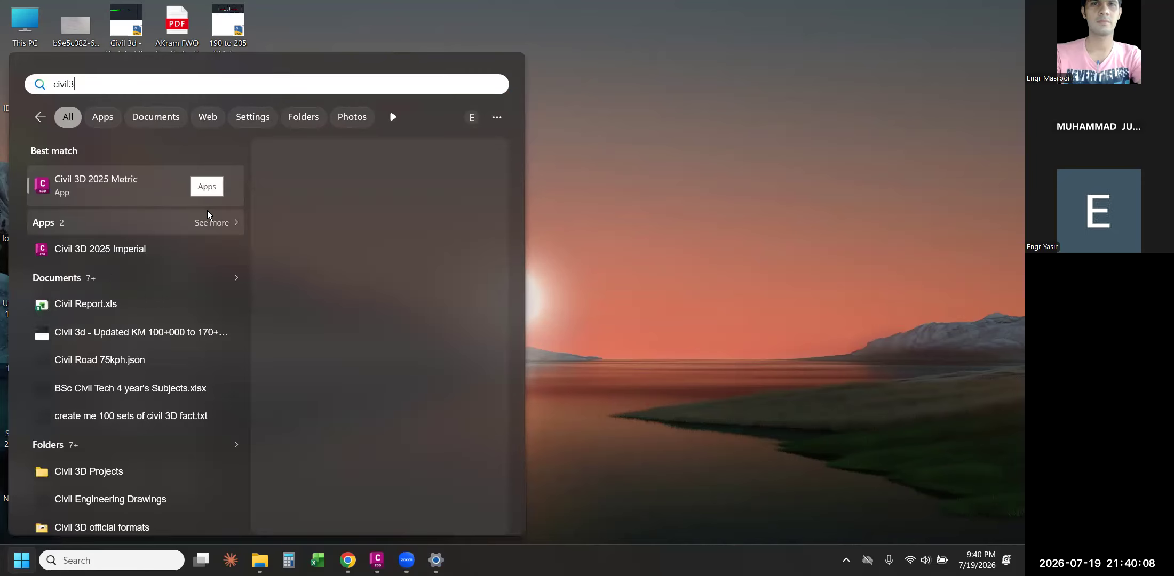
key(Left)
key(Left)
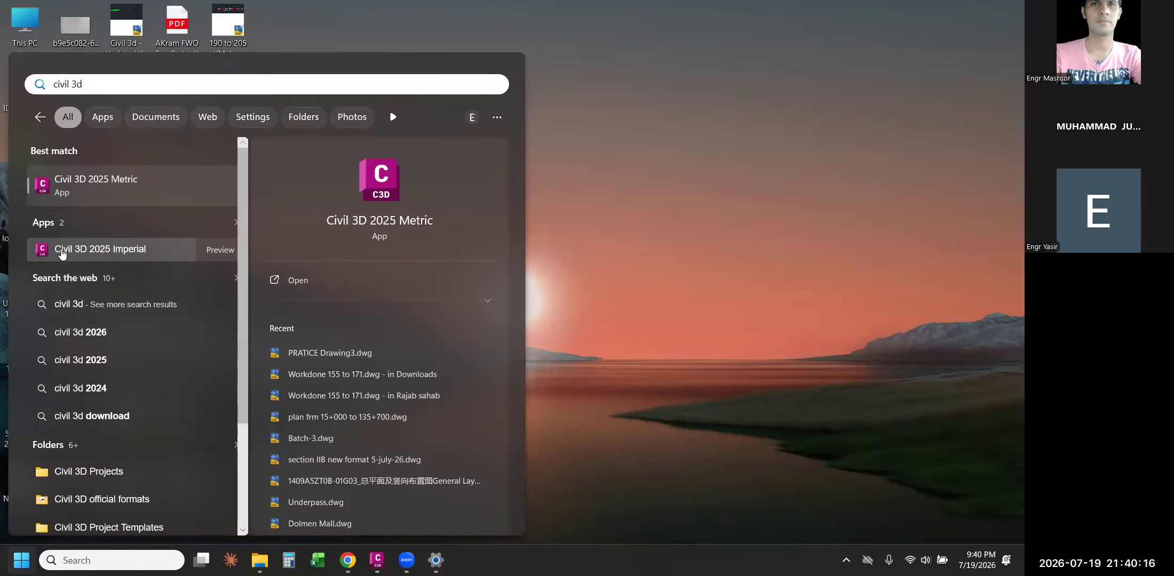
click(88, 180)
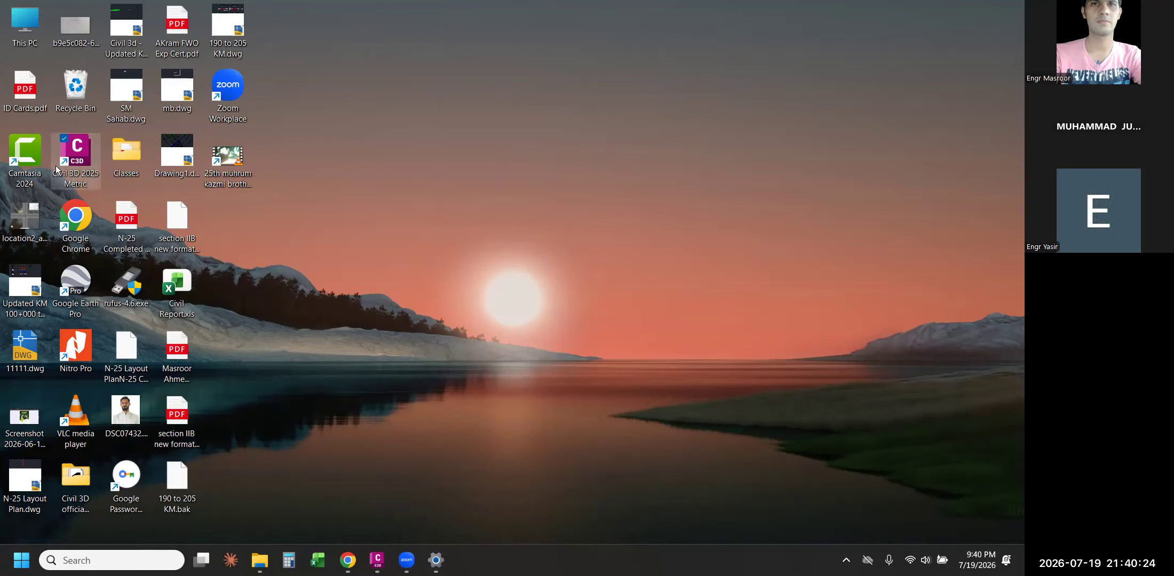
- Open the file location of the Civil 3D 2025 Metric shortcut, look through the AutoCAD 2025 program folder from its beginning, and close it
right_click(76, 160)
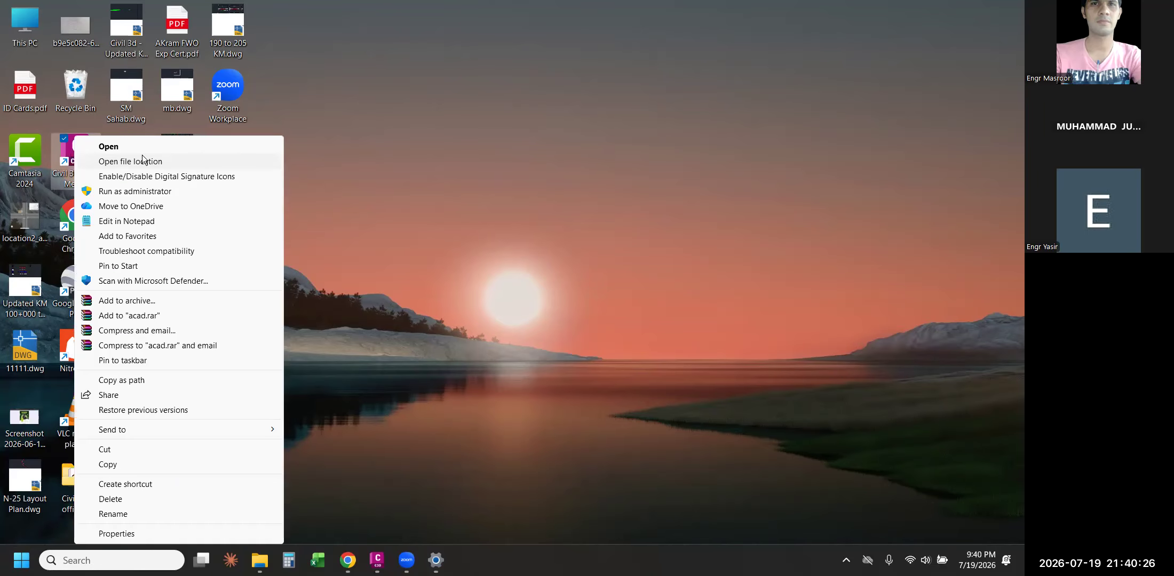
click(173, 161)
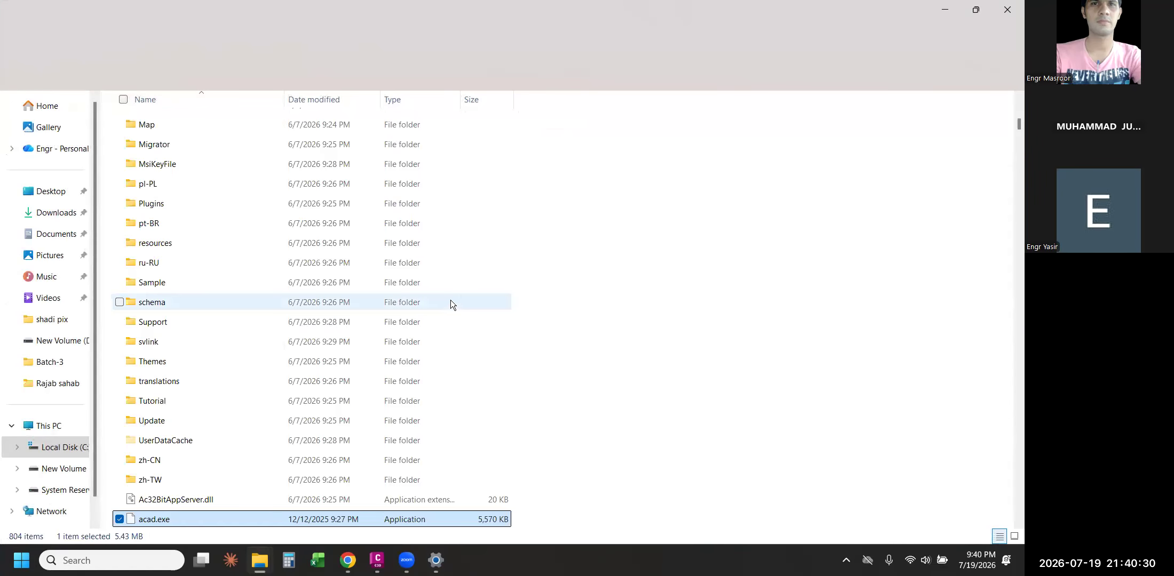
scroll(564, 276, up, 15)
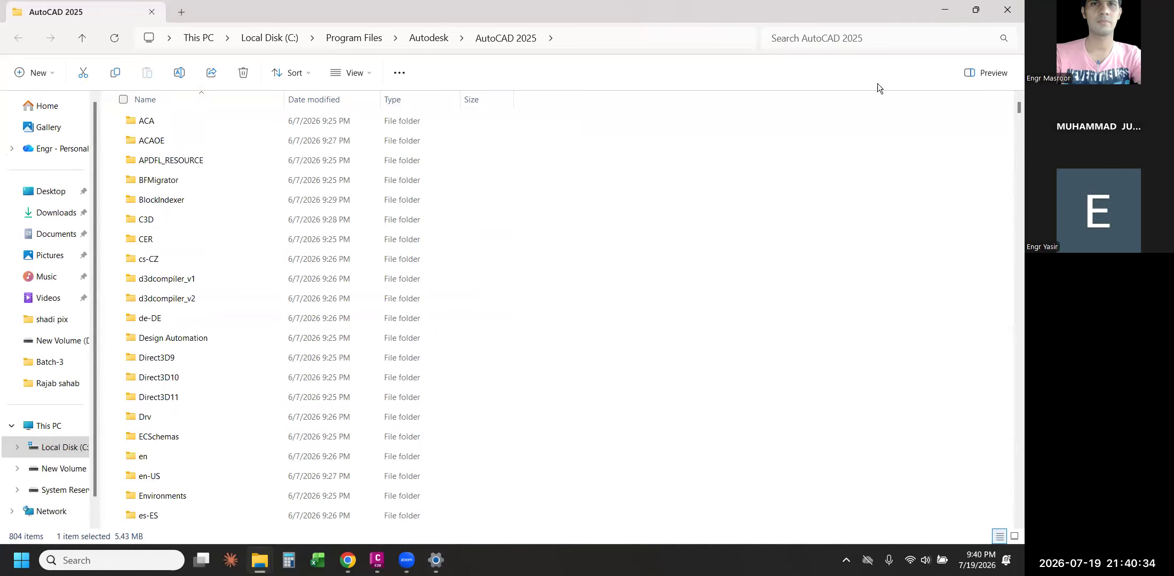
click(1006, 9)
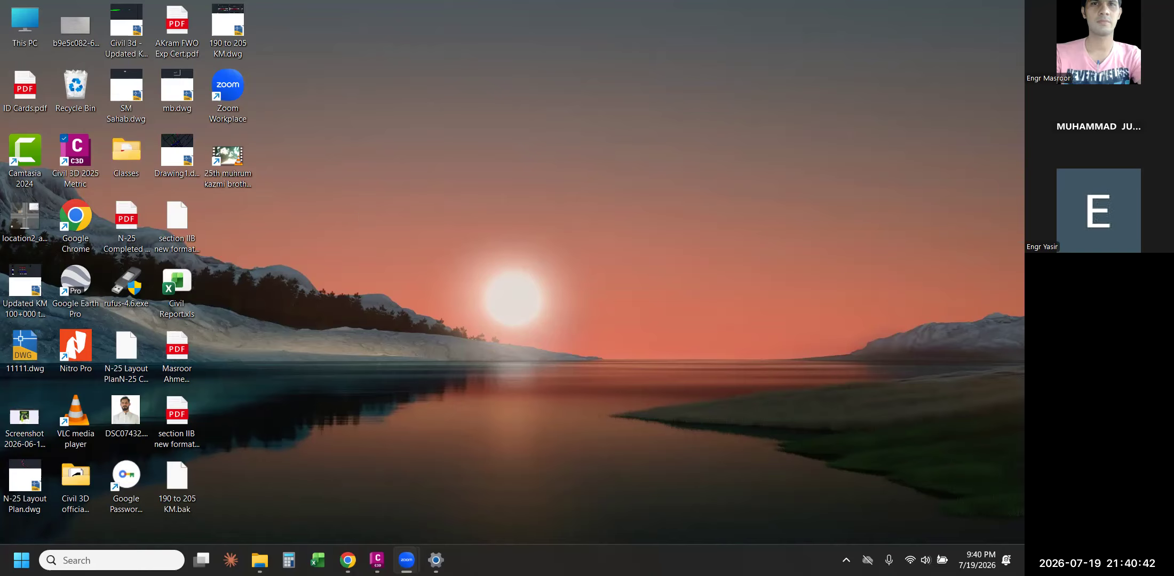
- Turn off real-time protection, cloud-delivered protection, automatic sample submission and Tamper Protection in the Windows Security virus and threat protection settings
click(845, 560)
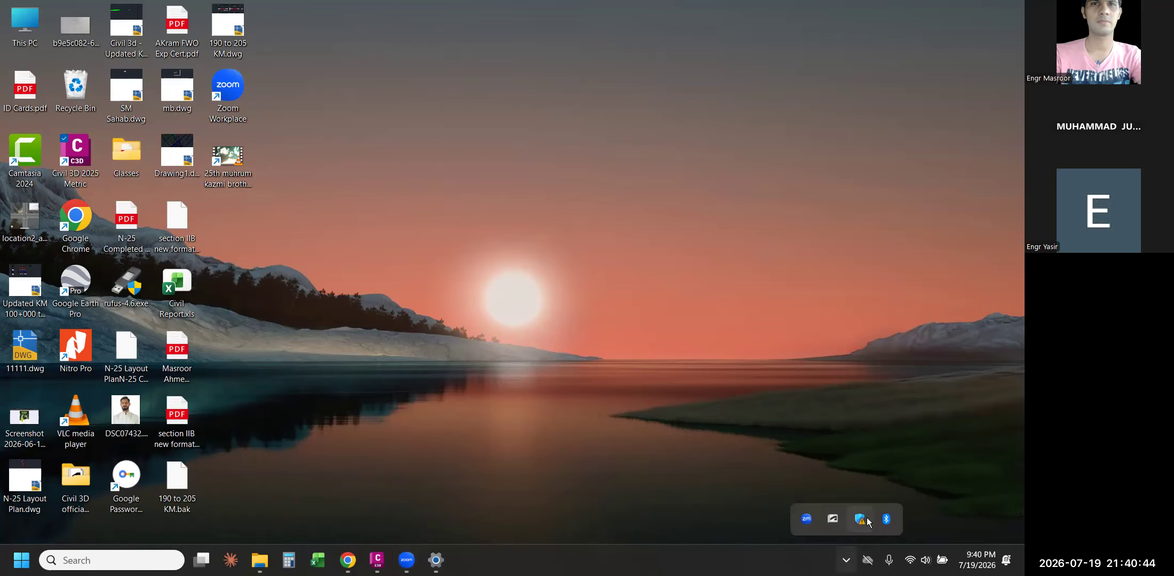
click(859, 519)
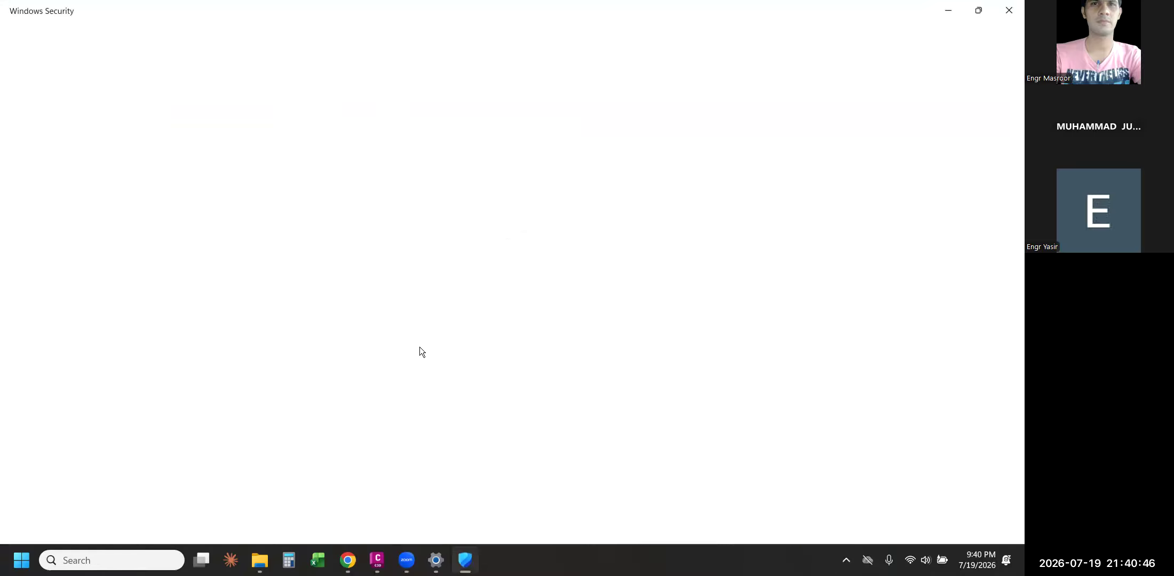
click(96, 121)
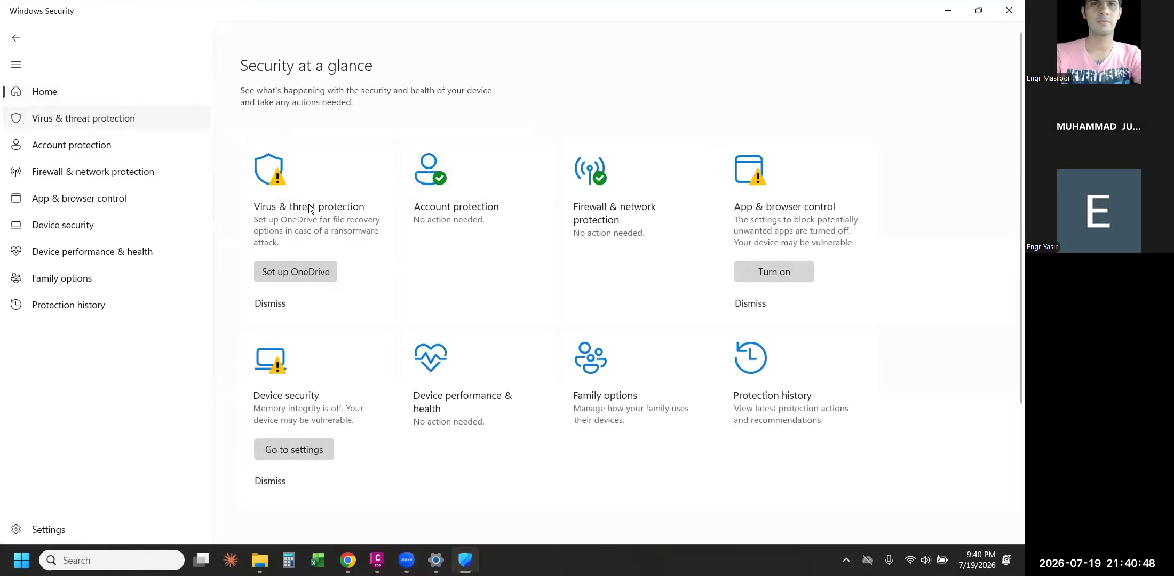
click(275, 404)
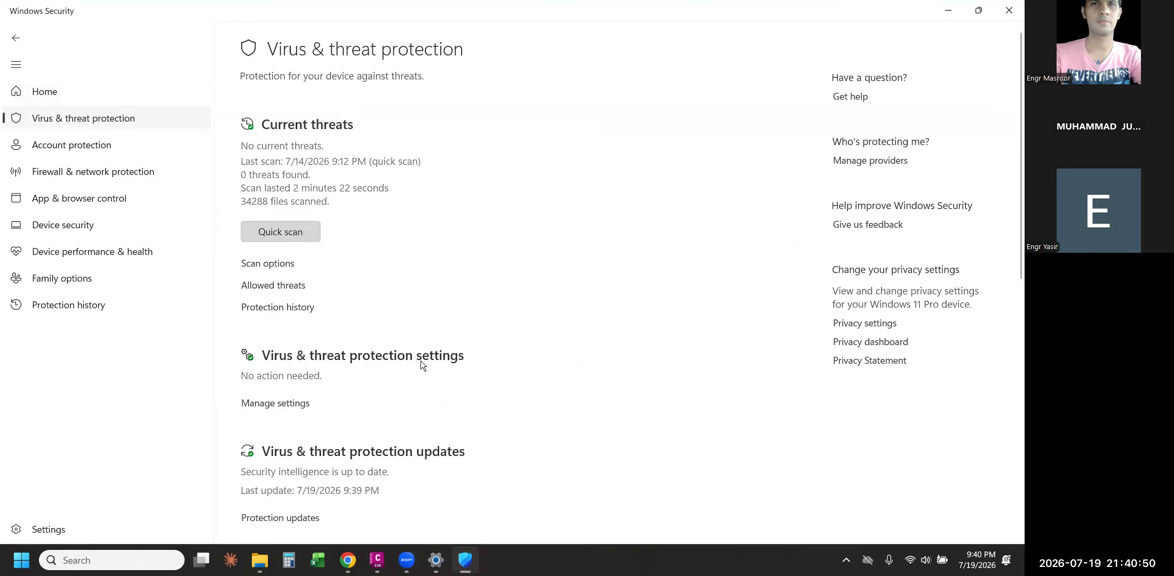
click(252, 213)
scroll(272, 331, down, 6)
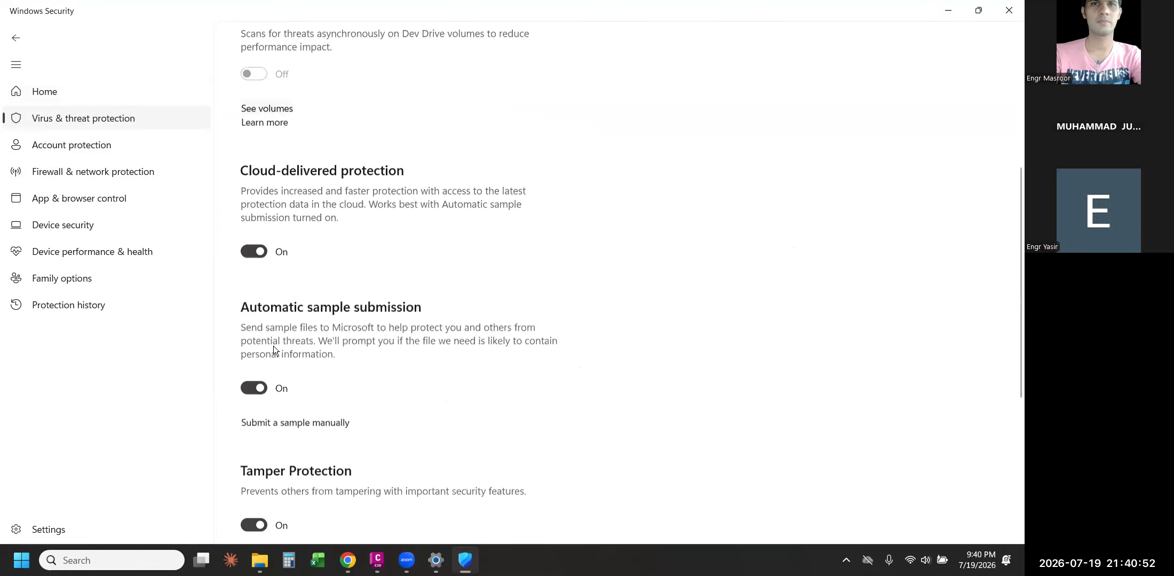
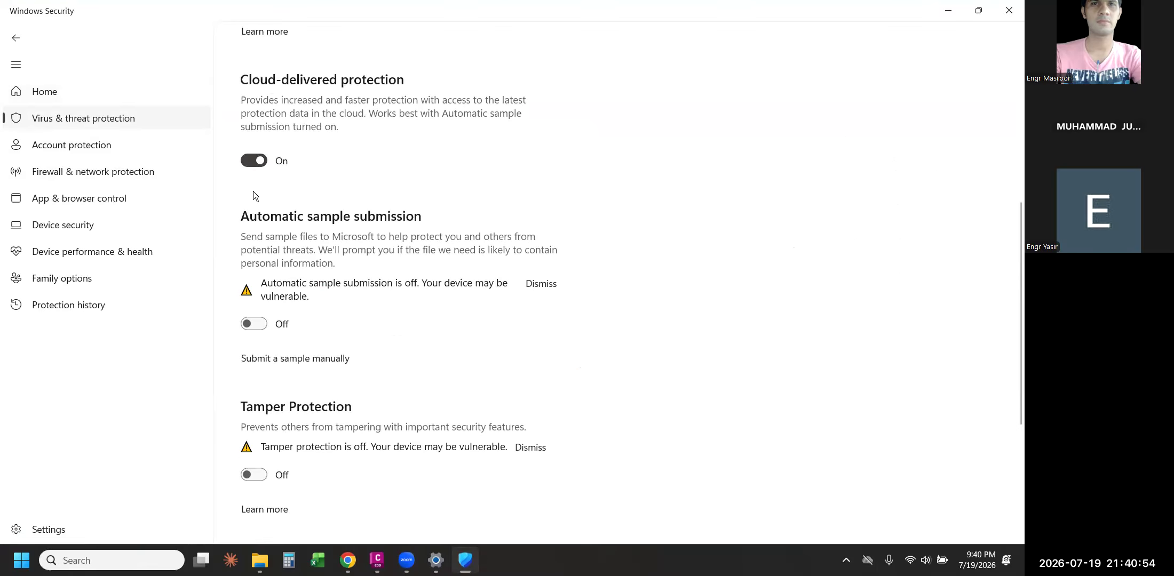
- Turn real-time protection, cloud-delivered protection, automatic sample submission and Tamper Protection back on, and close Windows Security
scroll(302, 178, up, 6)
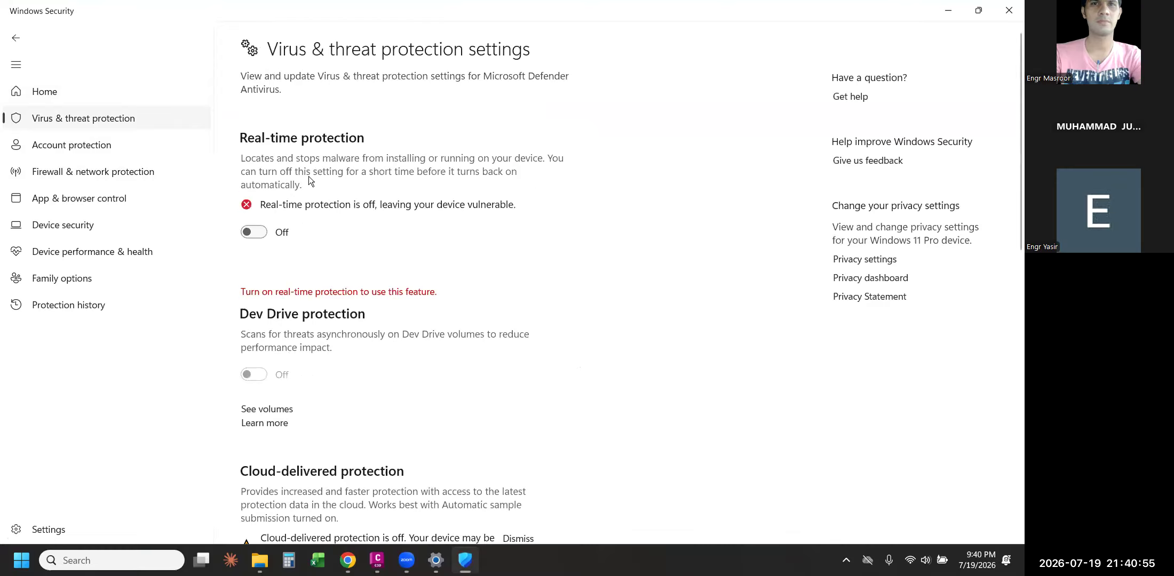
click(257, 238)
click(259, 328)
scroll(255, 298, down, 5)
click(255, 298)
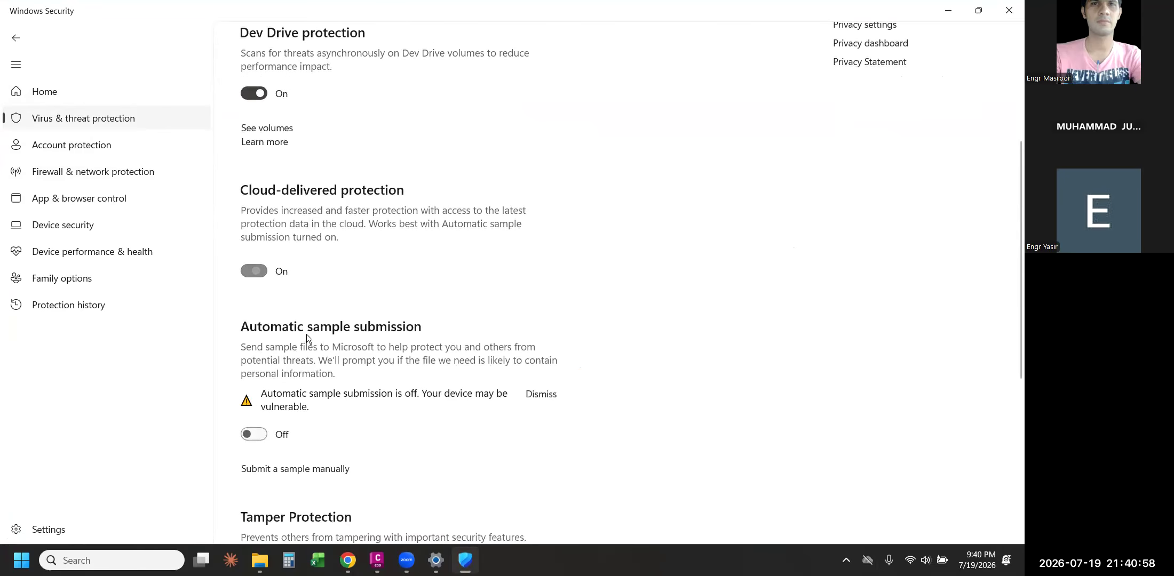
scroll(255, 288, down, 4)
click(250, 201)
click(254, 324)
scroll(374, 283, down, 2)
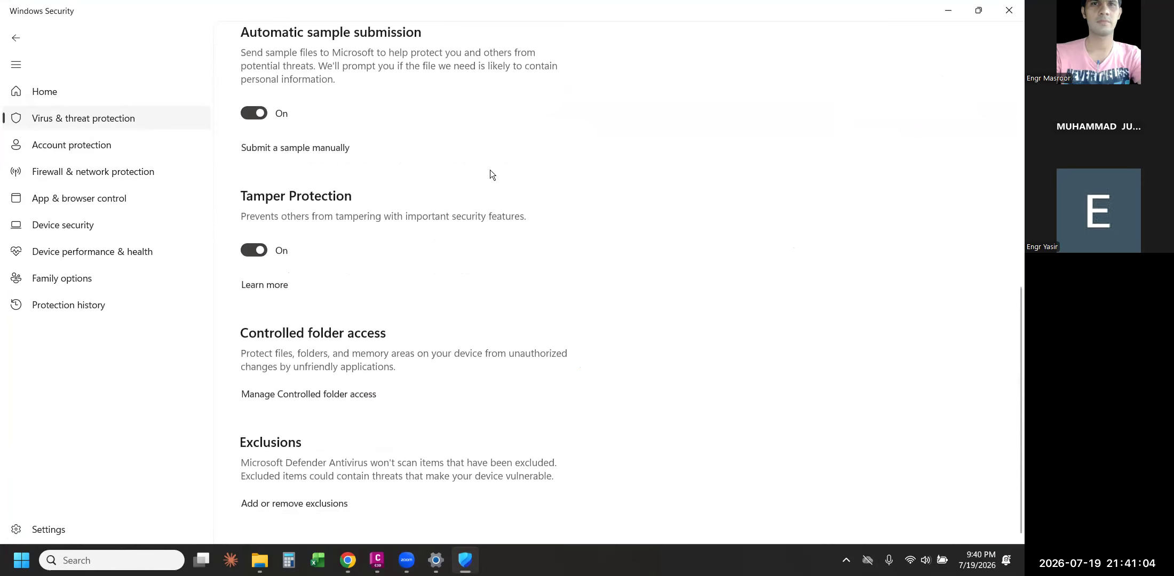
key(alt+F4)
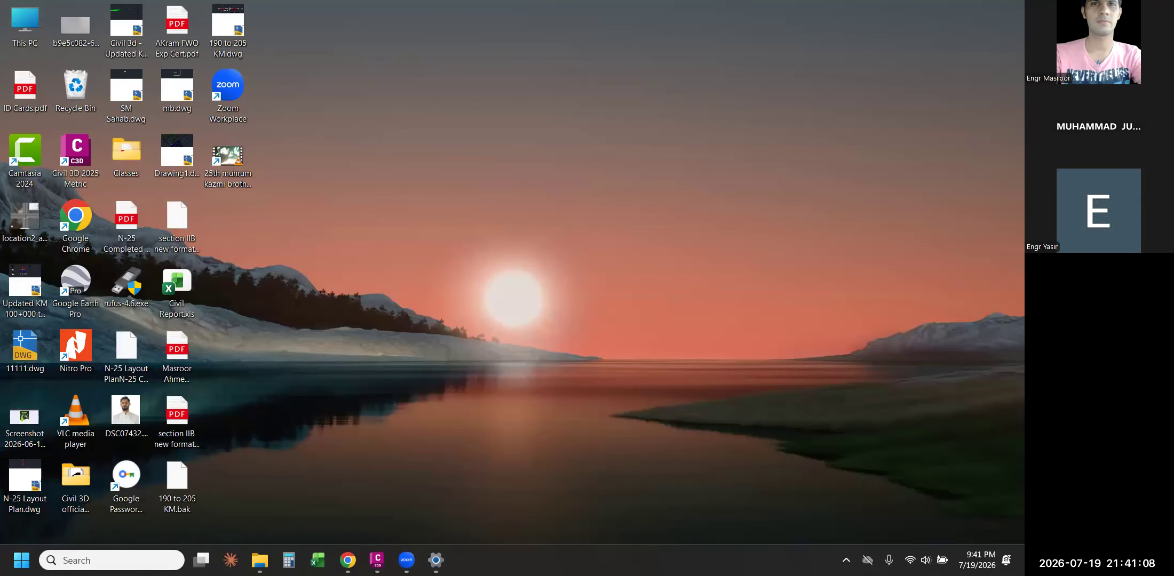
- Switch to Civil 3D and set the point label style of the _All Points group to <none>
key(alt+Tab)
click(555, 309)
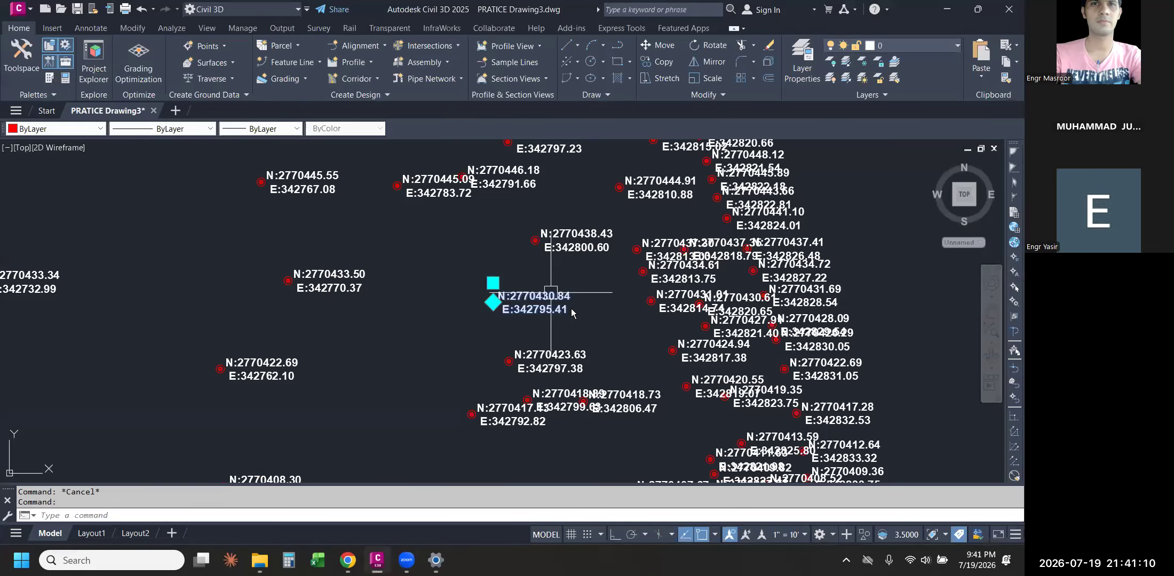
right_click(571, 308)
click(641, 297)
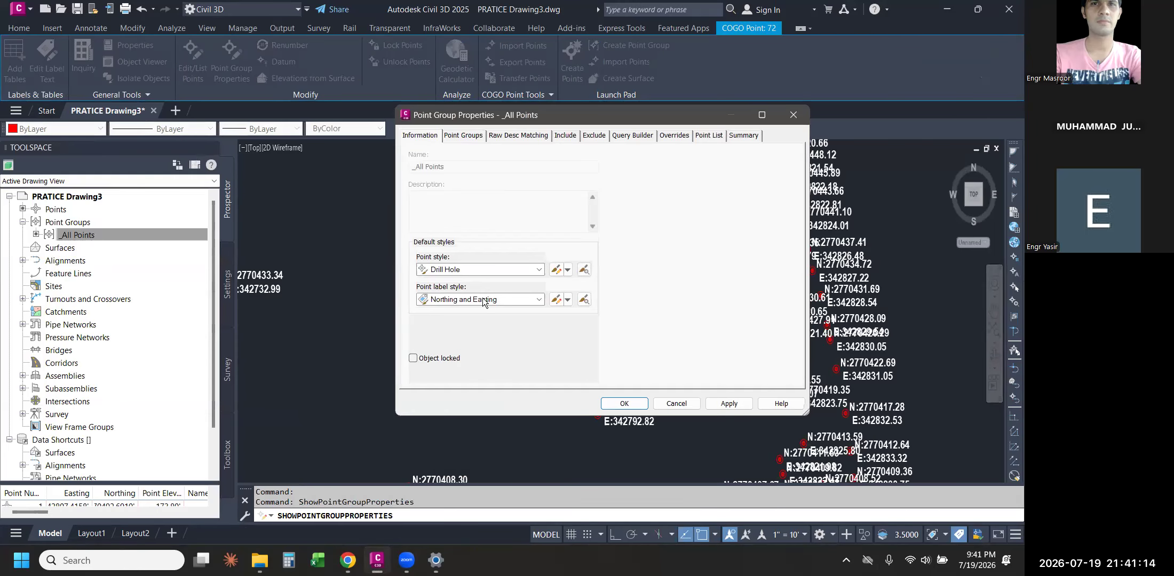
click(481, 299)
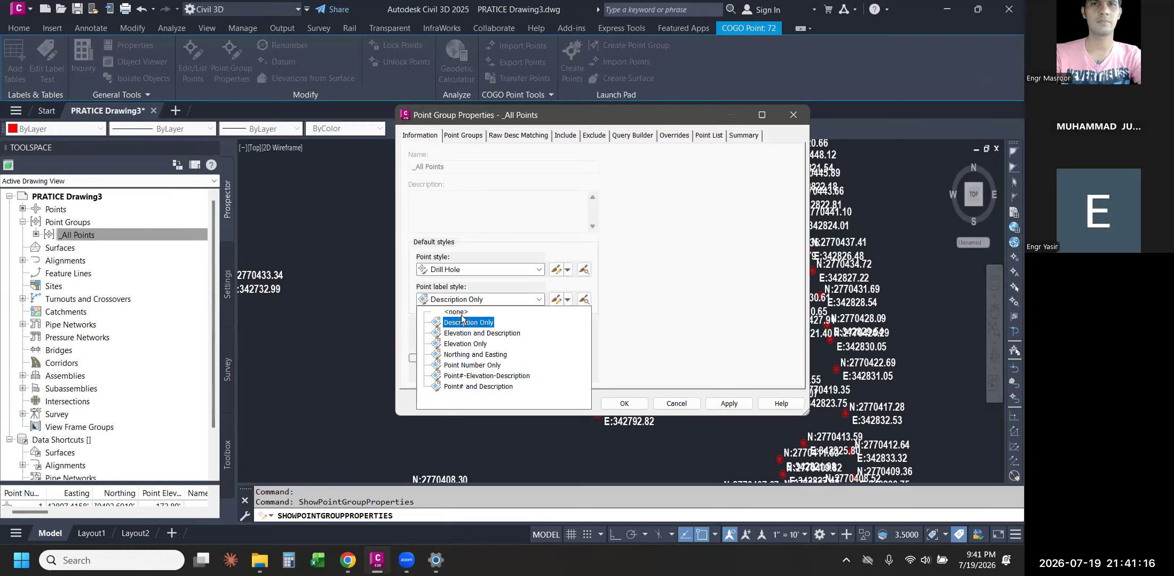
click(462, 315)
click(623, 403)
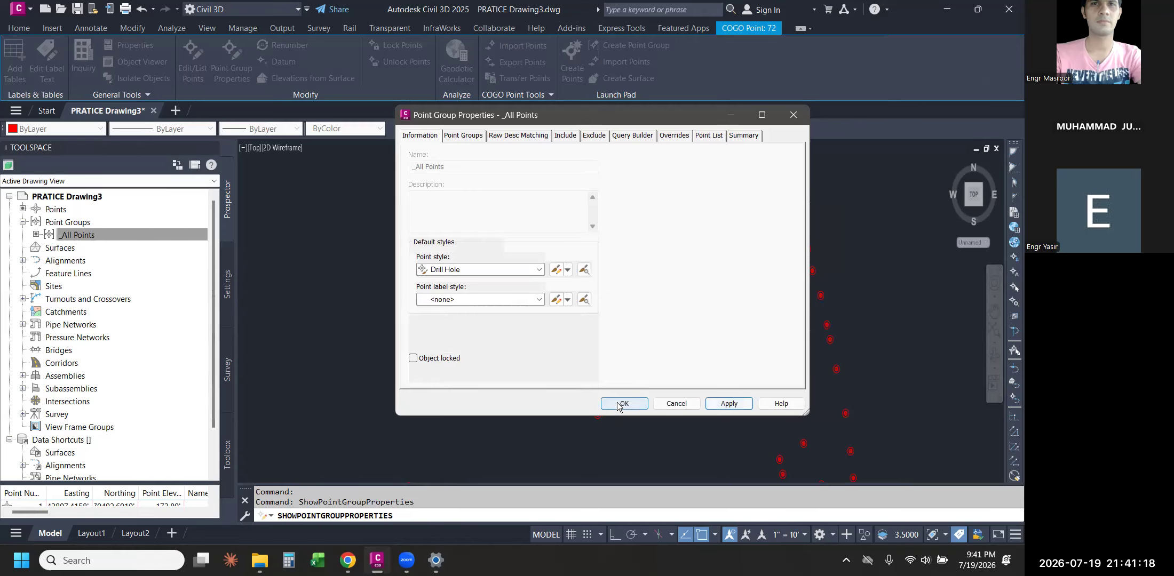
- Try <none> as the point style of the _All Points group, and set the point style to Basic
click(637, 335)
click(596, 381)
key(Return)
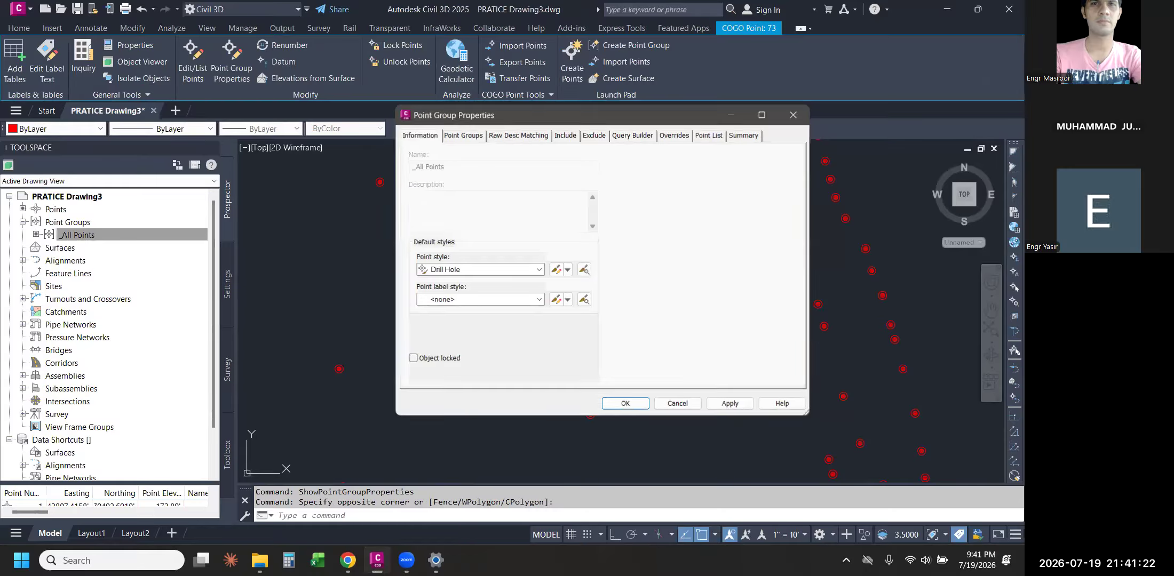
click(478, 271)
scroll(465, 281, up, 2)
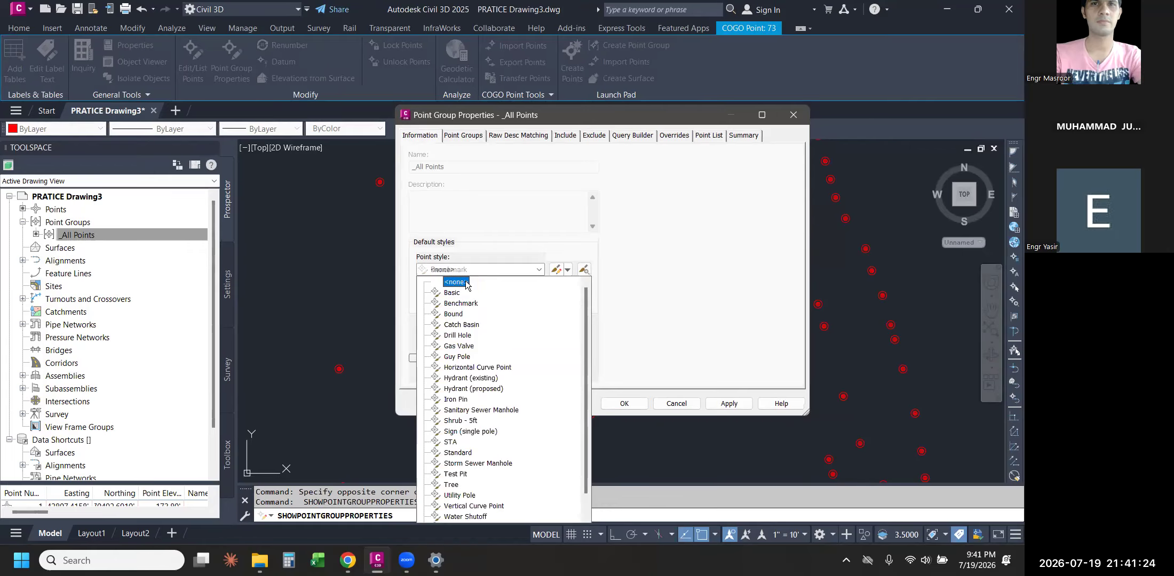
click(451, 282)
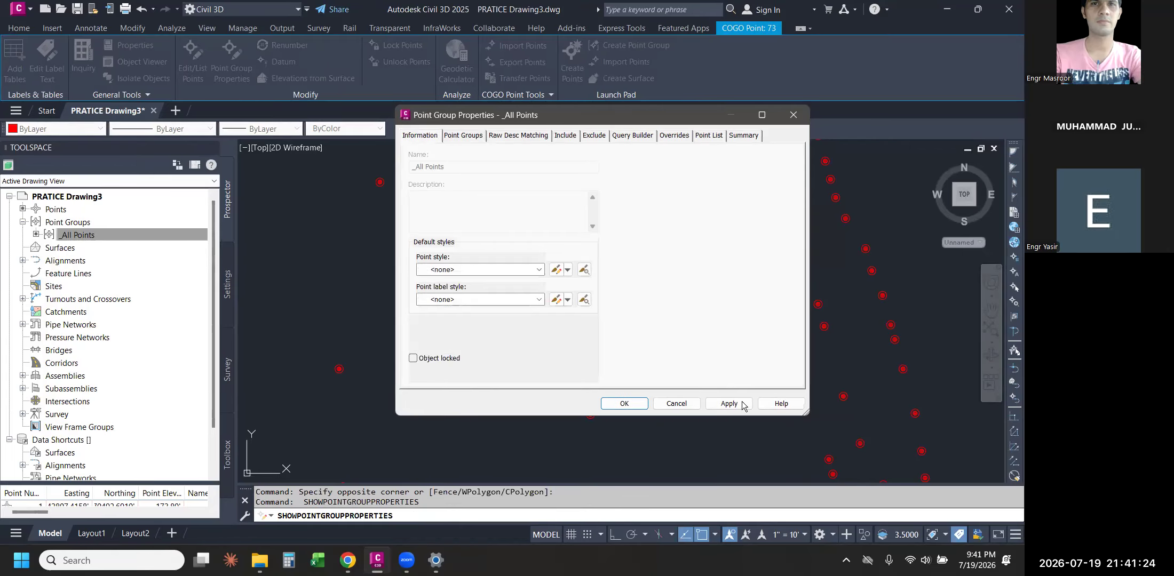
click(454, 270)
click(449, 293)
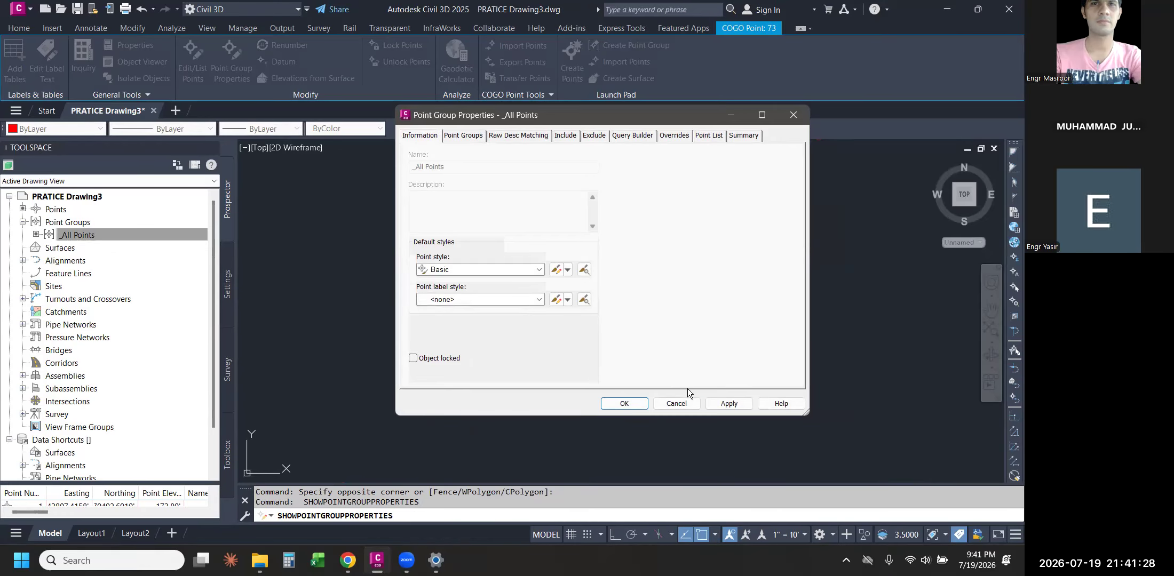
click(625, 406)
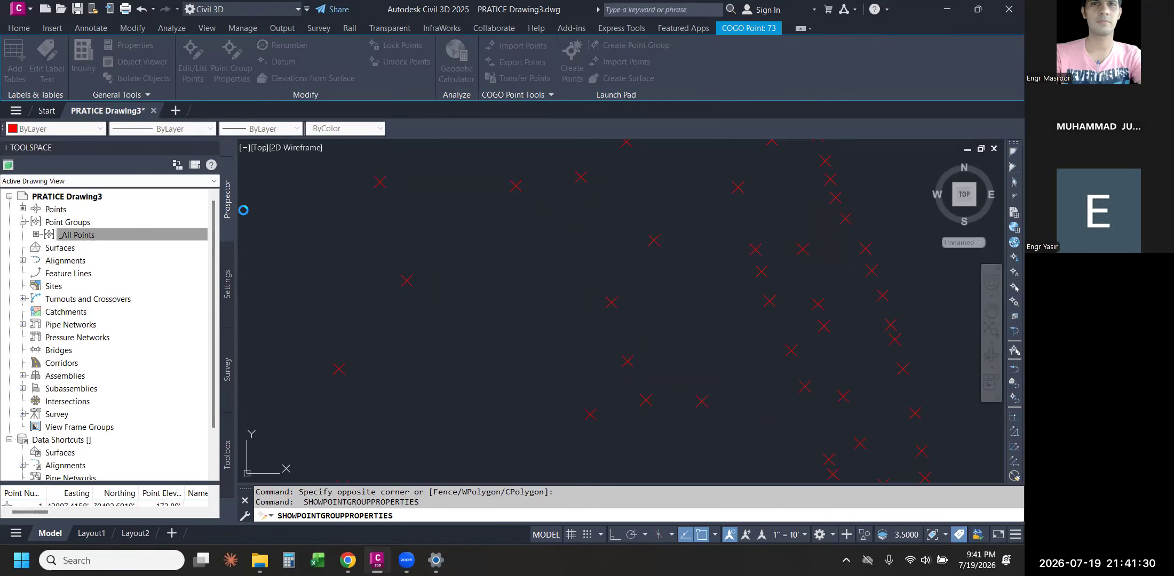
- Close the Toolspace and zoom the drawing to its extents
click(212, 149)
scroll(480, 310, down, 4)
text(z)
key(Return)
text(e)
key(Return)
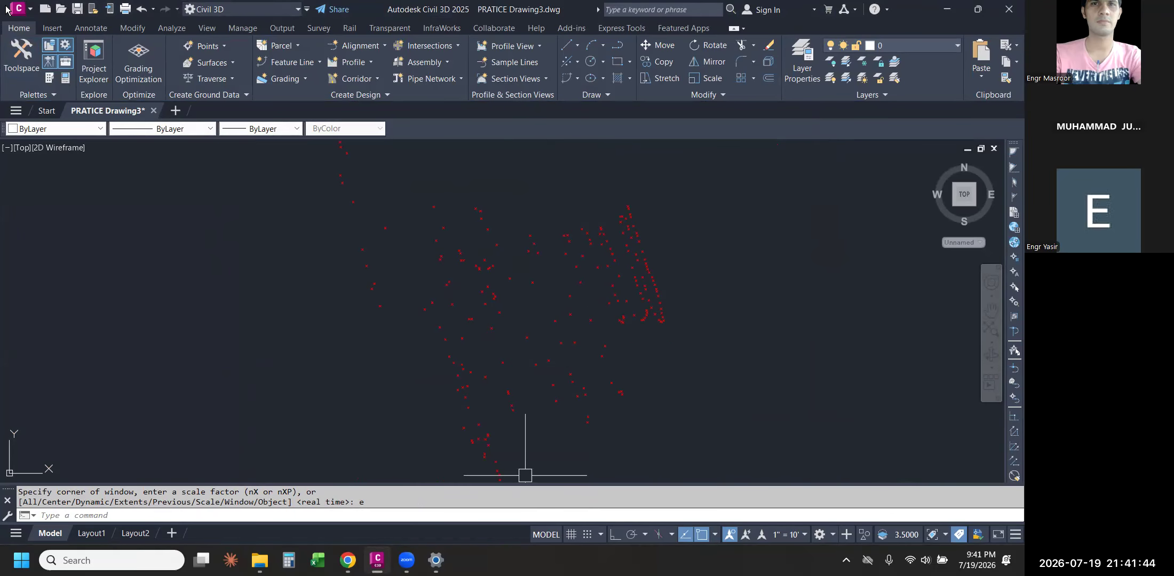
- Go to the Start page and look through the tips and videos in its Learning section
click(47, 111)
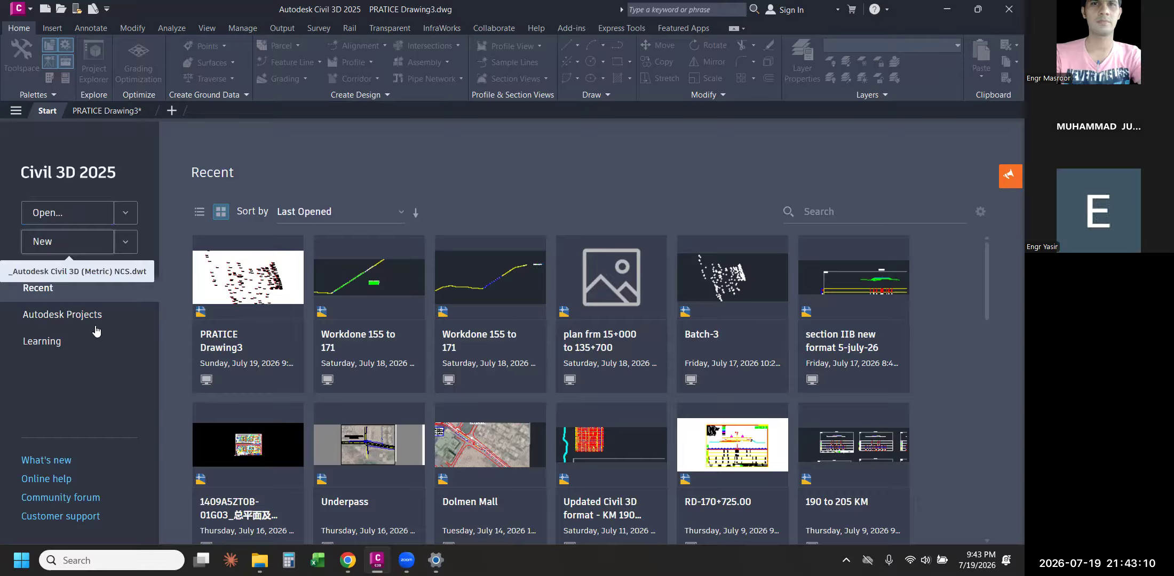
click(77, 352)
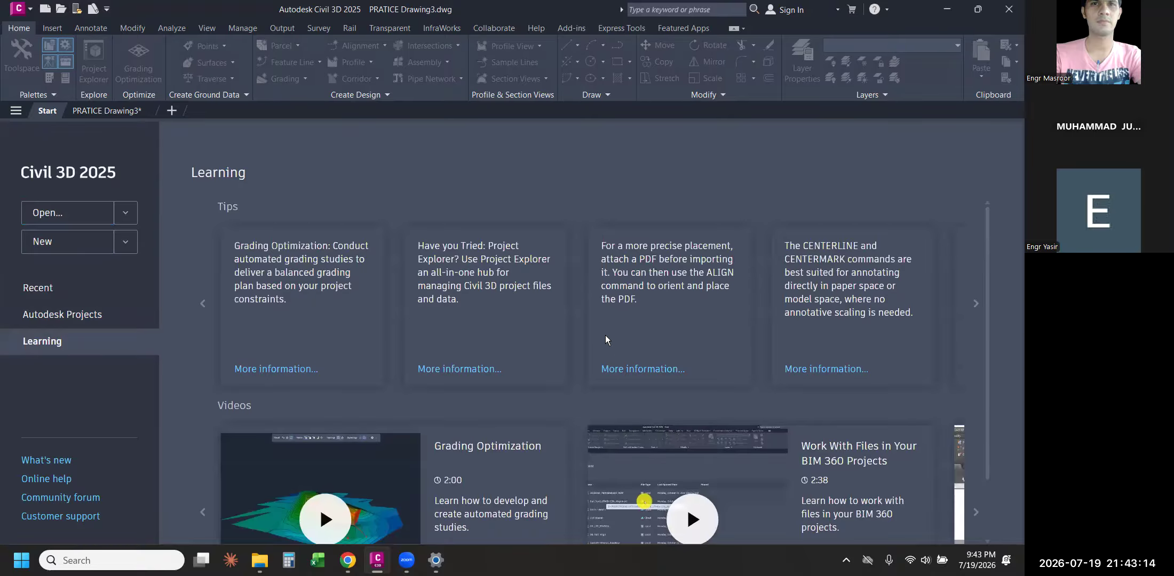
scroll(607, 352, down, 1)
scroll(585, 418, up, 1)
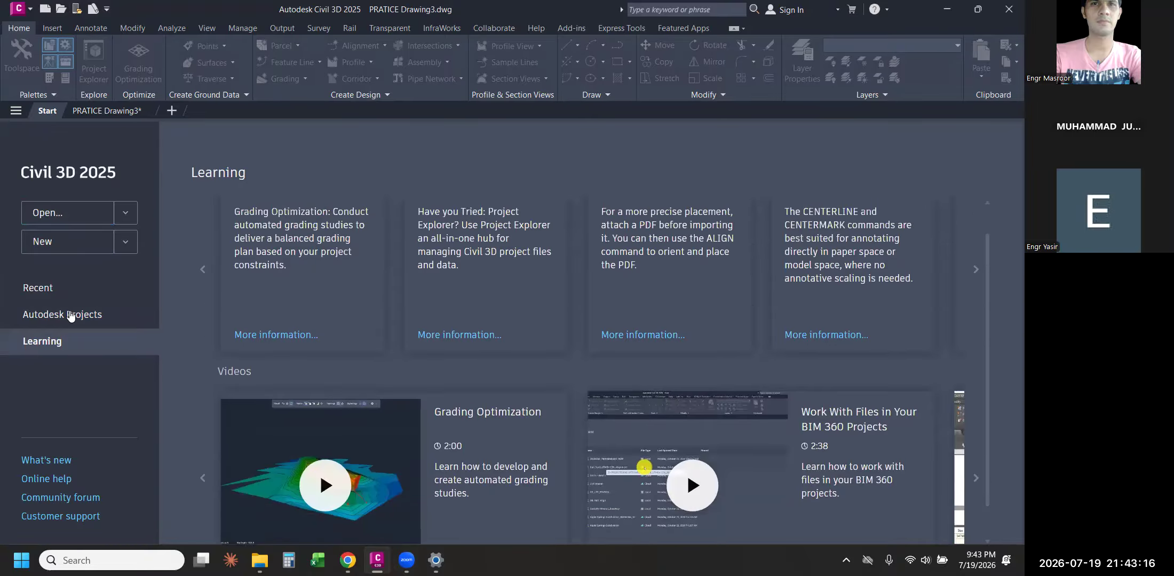
scroll(181, 199, up, 1)
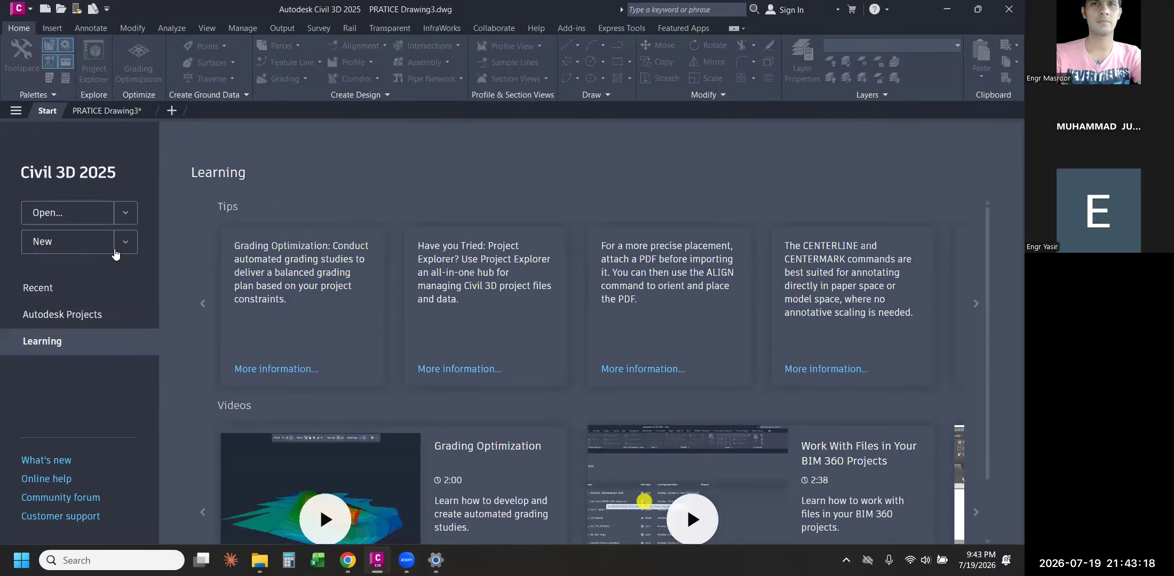
- Browse the recent drawings as thumbnails and as a list, restore the thumbnails, and return to PRATICE Drawing3
click(50, 288)
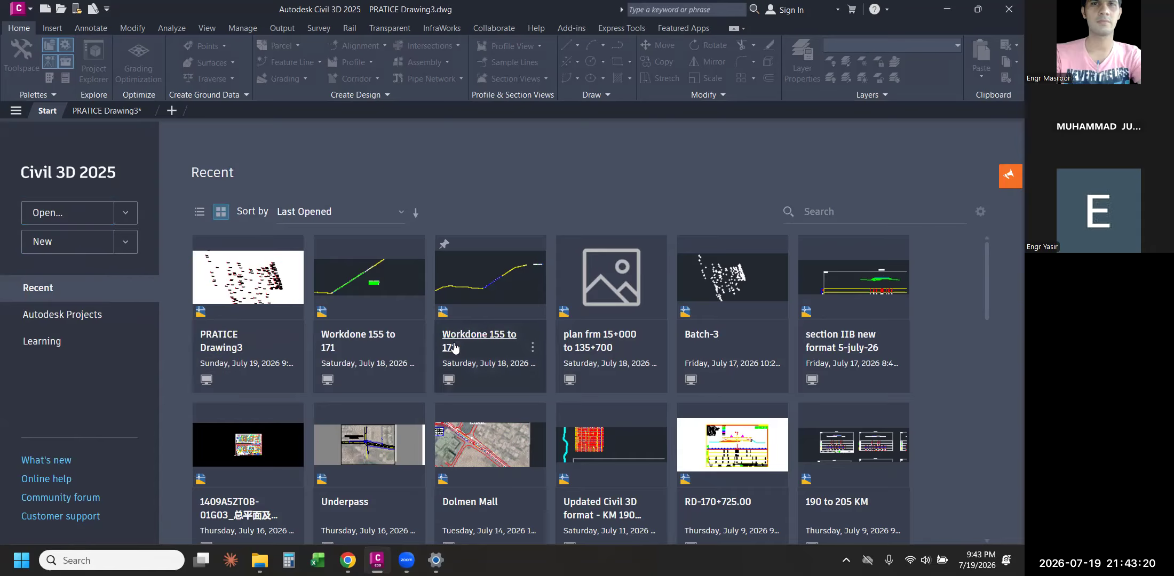
scroll(533, 363, down, 10)
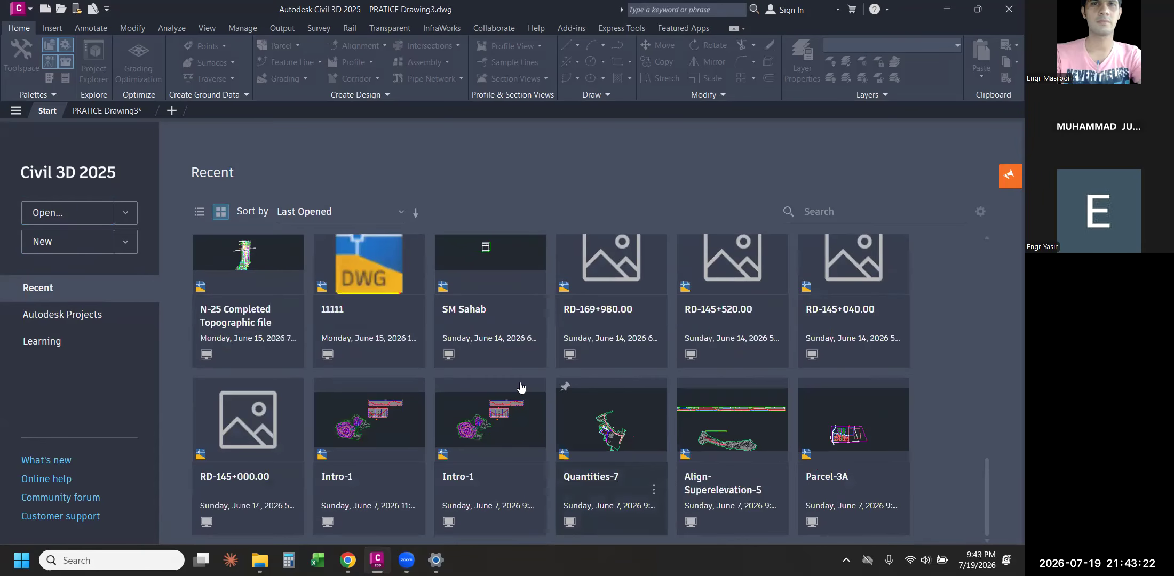
scroll(534, 384, up, 12)
scroll(537, 389, up, 5)
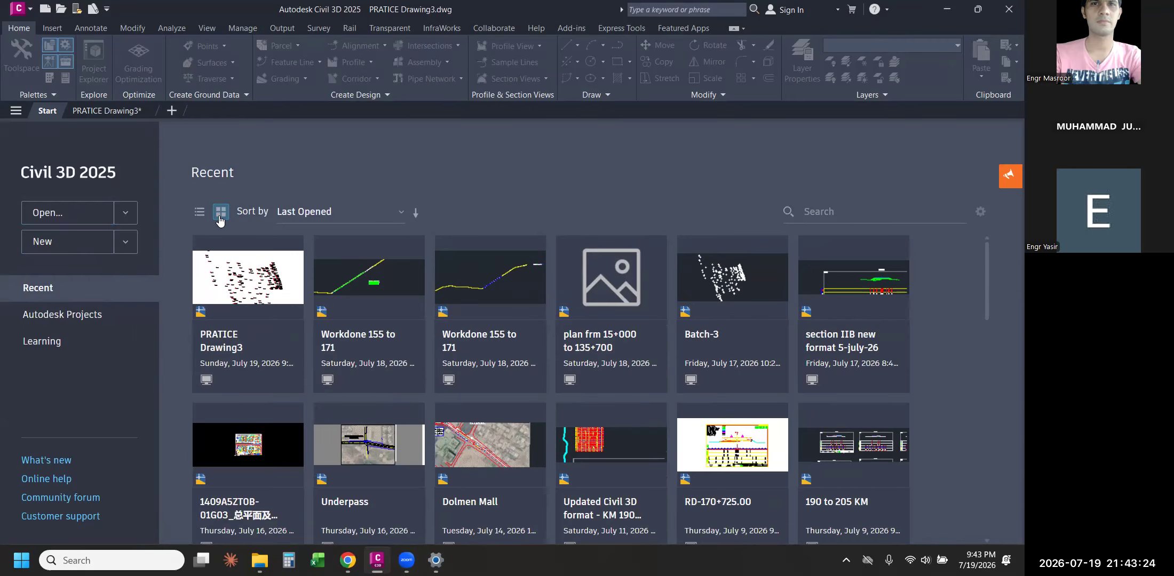
click(199, 212)
scroll(452, 320, down, 10)
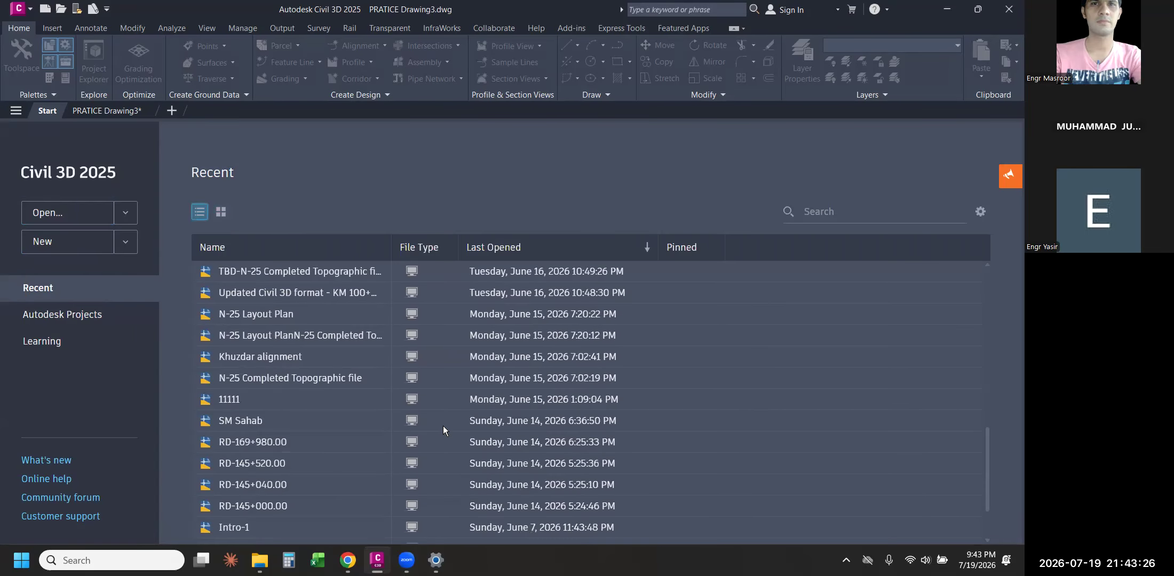
click(221, 212)
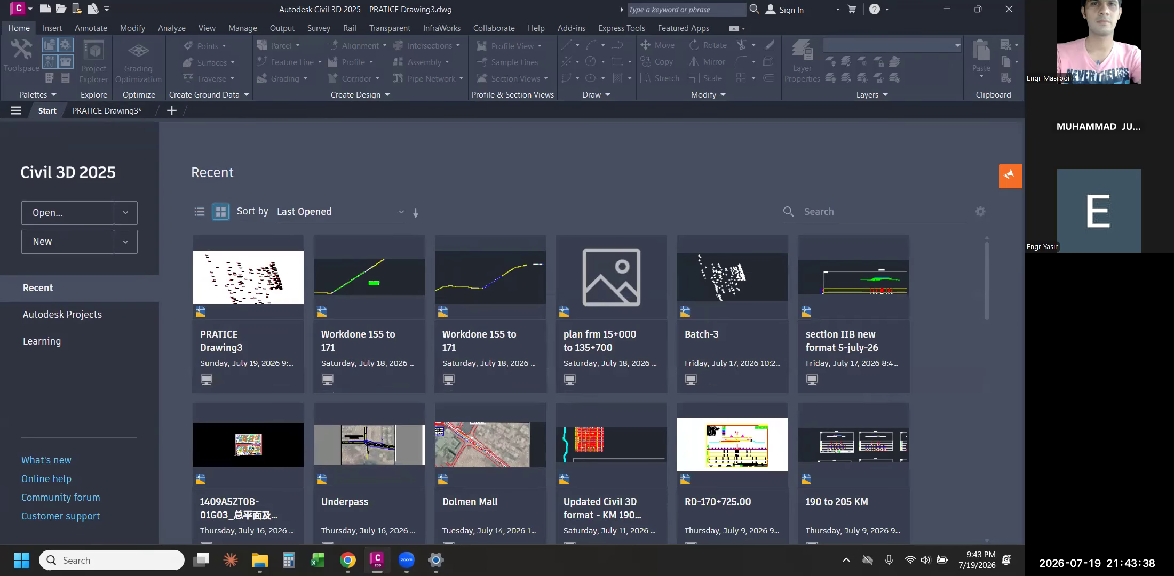
click(109, 110)
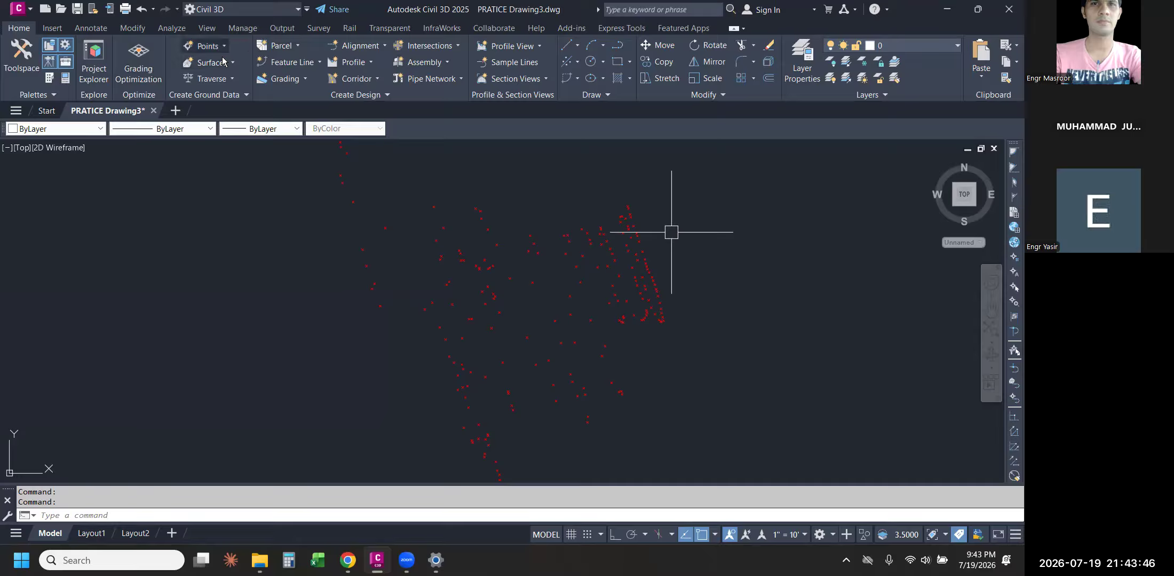
- Look over the point creation commands, and erase all COGO points from the drawing
click(208, 46)
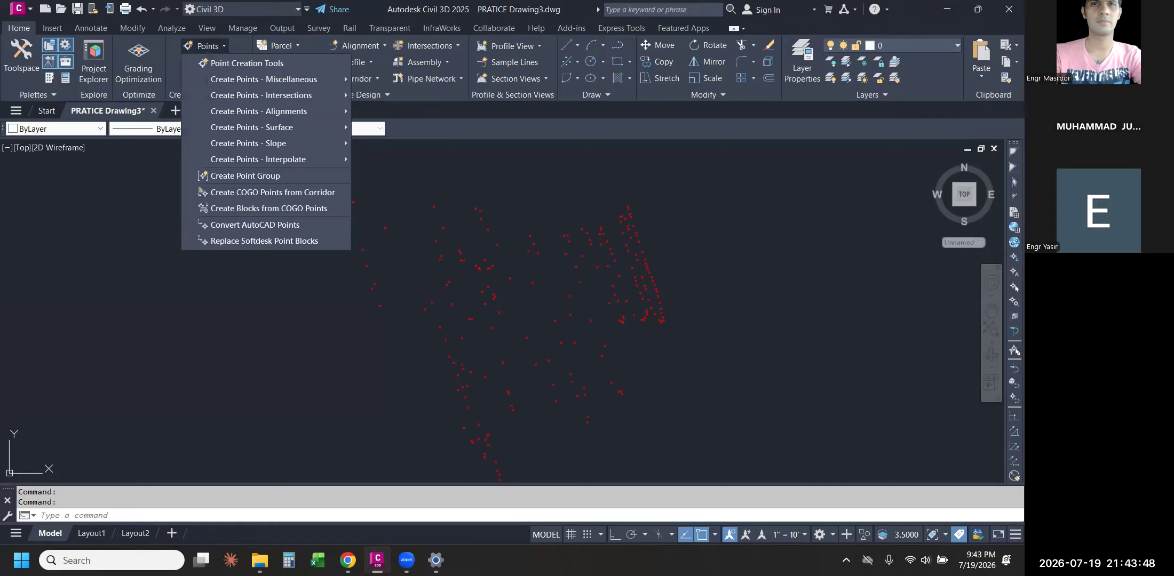
click(208, 358)
scroll(479, 314, down, 4)
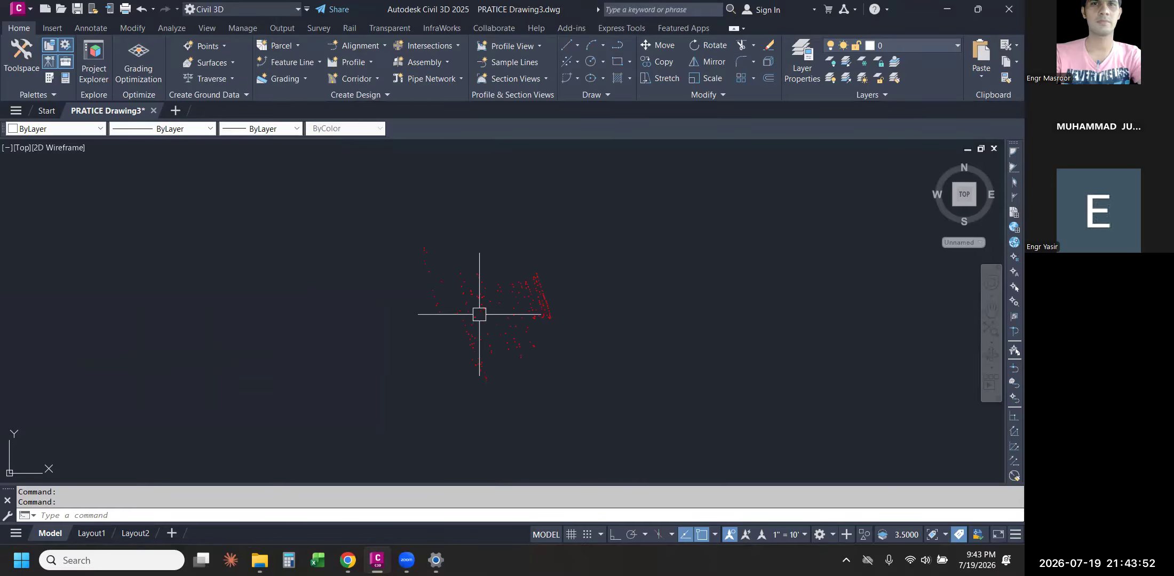
click(677, 449)
click(167, 139)
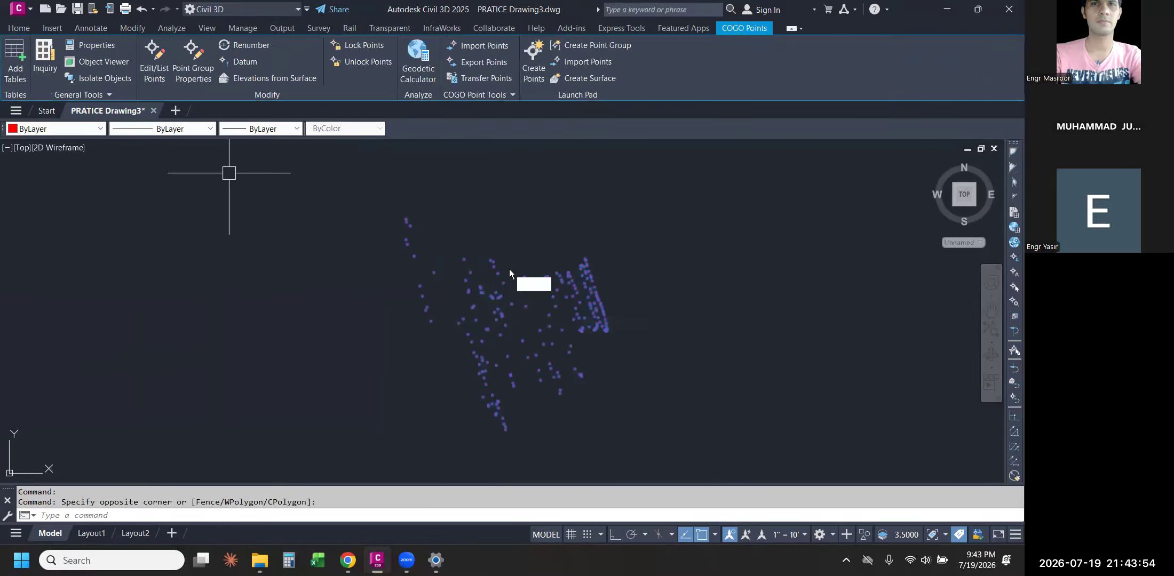
text(E)
key(Return)
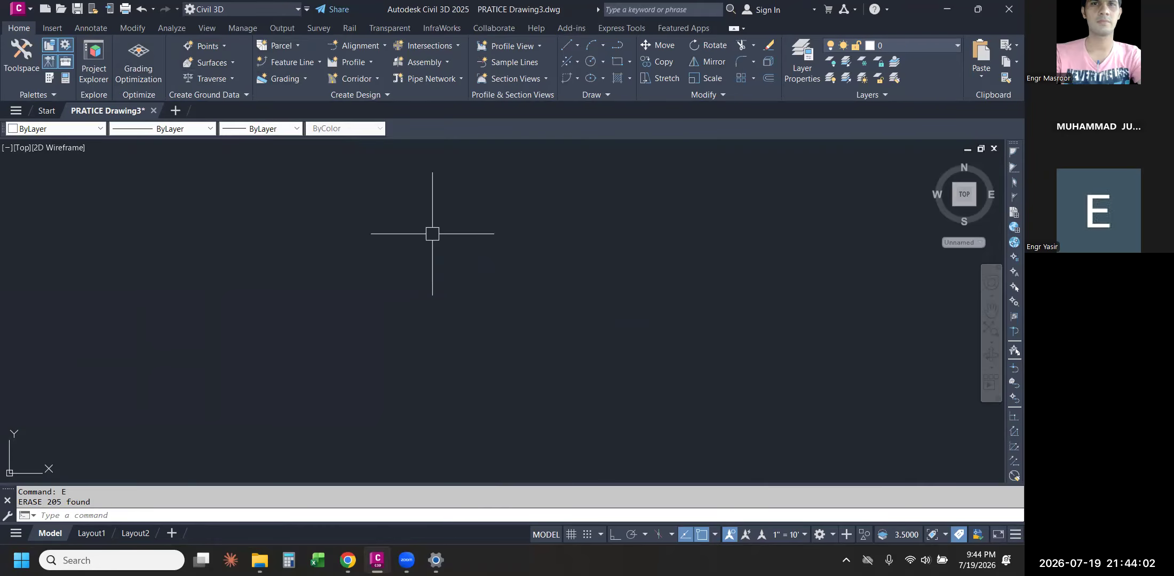
text(z)
key(Return)
text(e)
key(Return)
key(Escape)
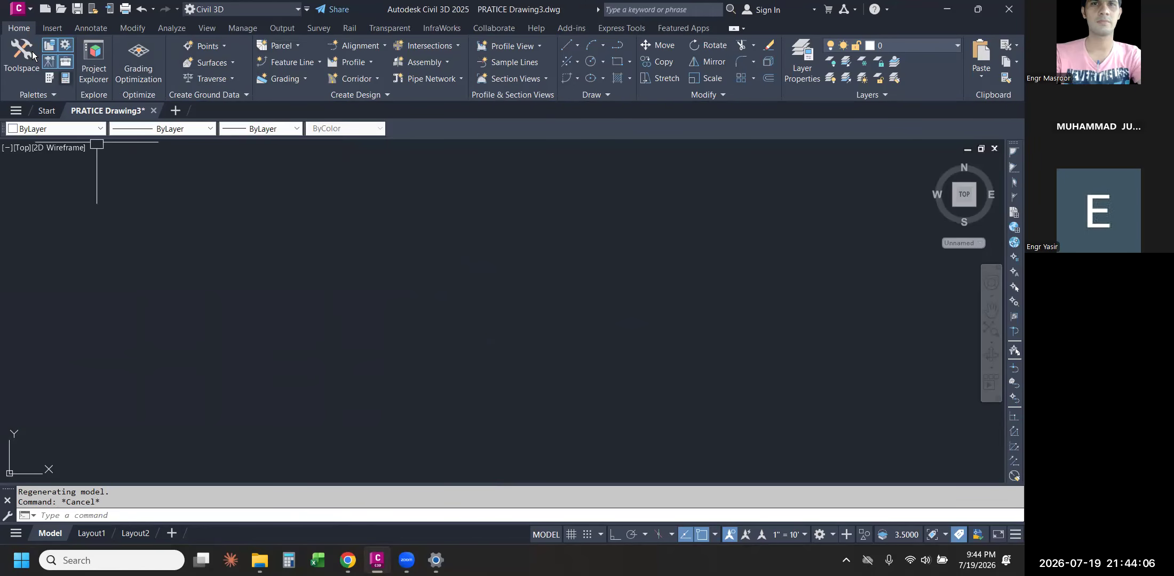
- Reopen the Toolspace and examine the drawing's object collections, including Bridges and Subassemblies, and the data shortcuts
click(31, 54)
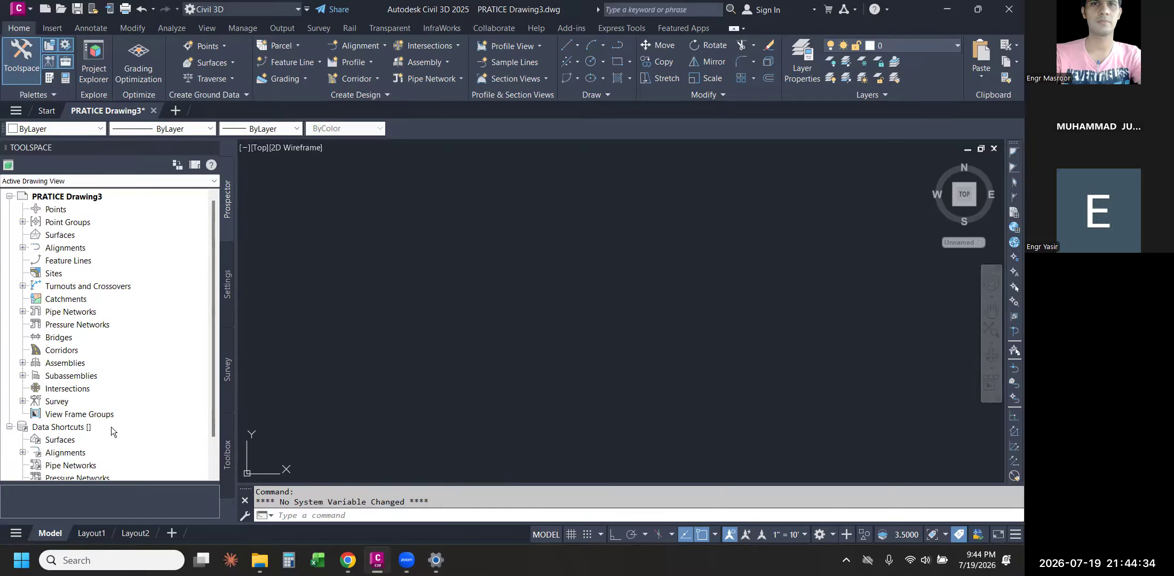
scroll(108, 405, down, 1)
scroll(75, 352, up, 1)
click(65, 352)
click(60, 338)
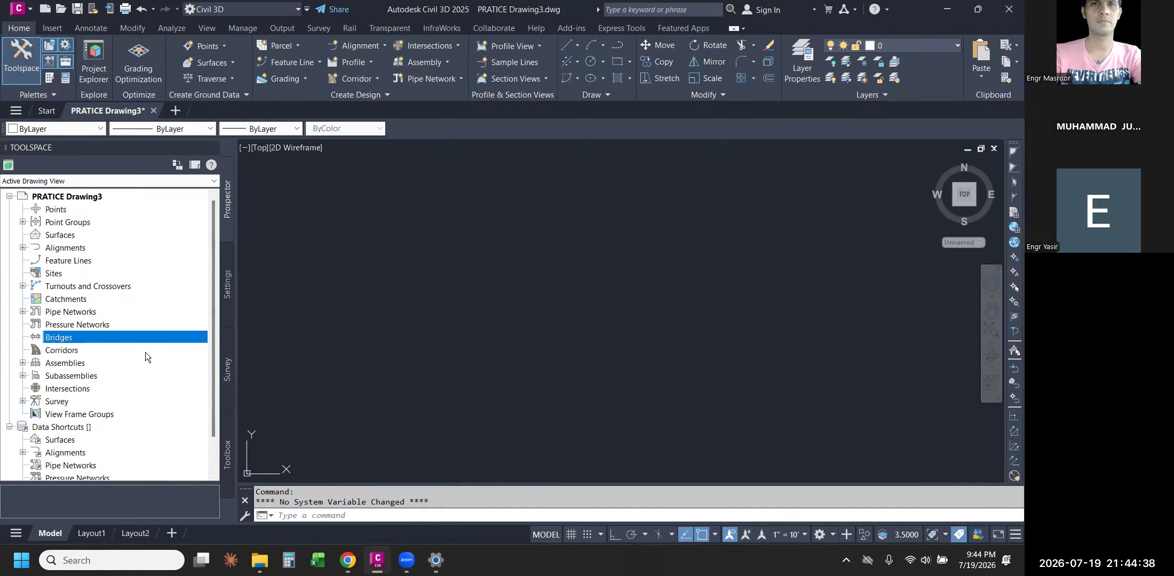
click(77, 377)
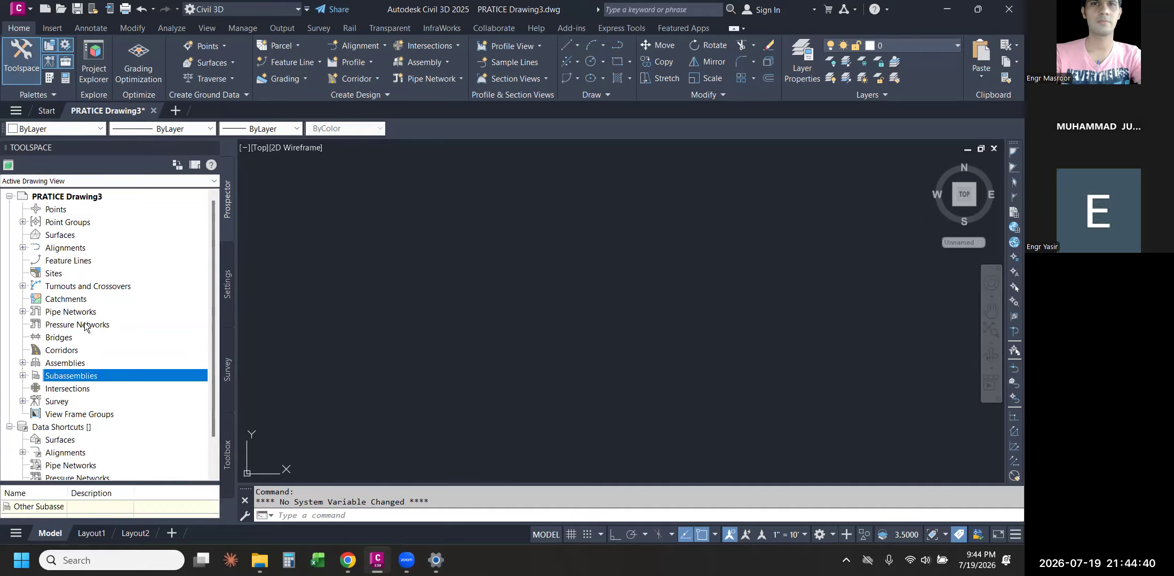
scroll(109, 262, down, 1)
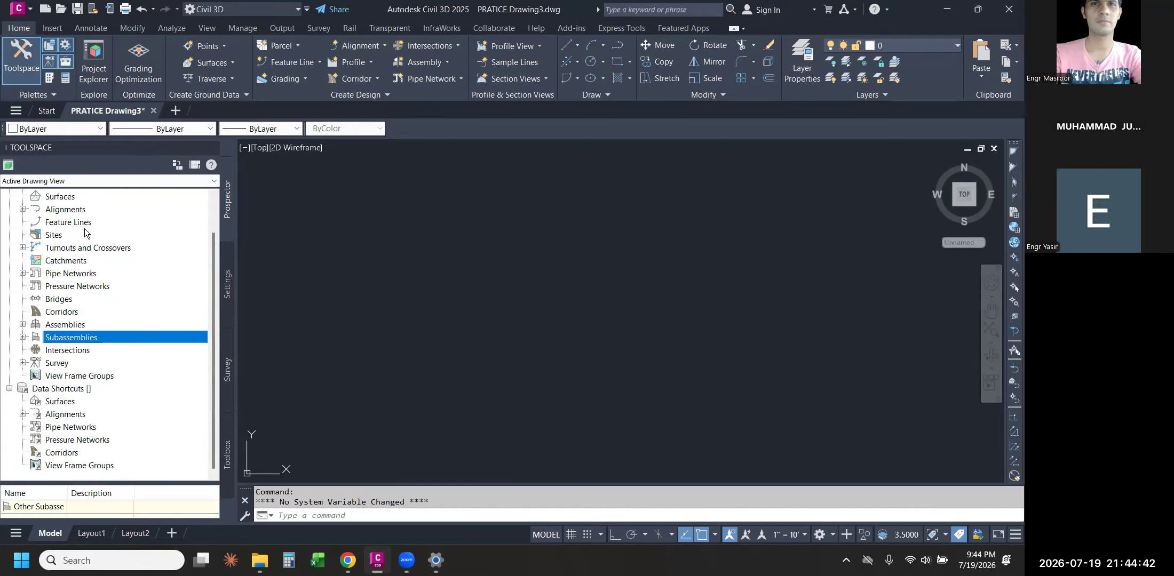
scroll(80, 228, up, 1)
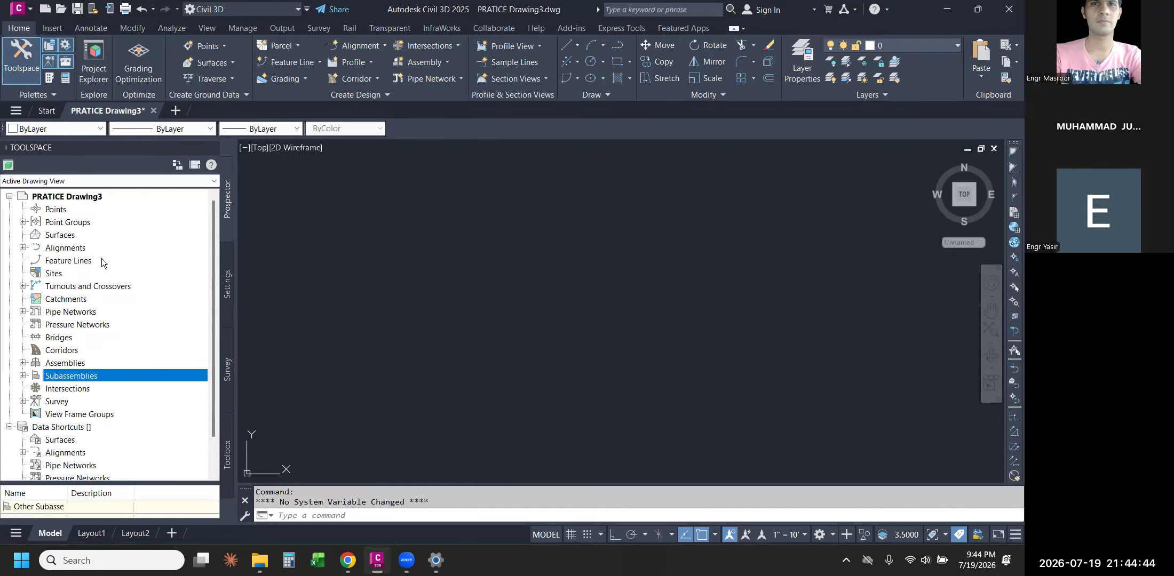
scroll(93, 391, down, 1)
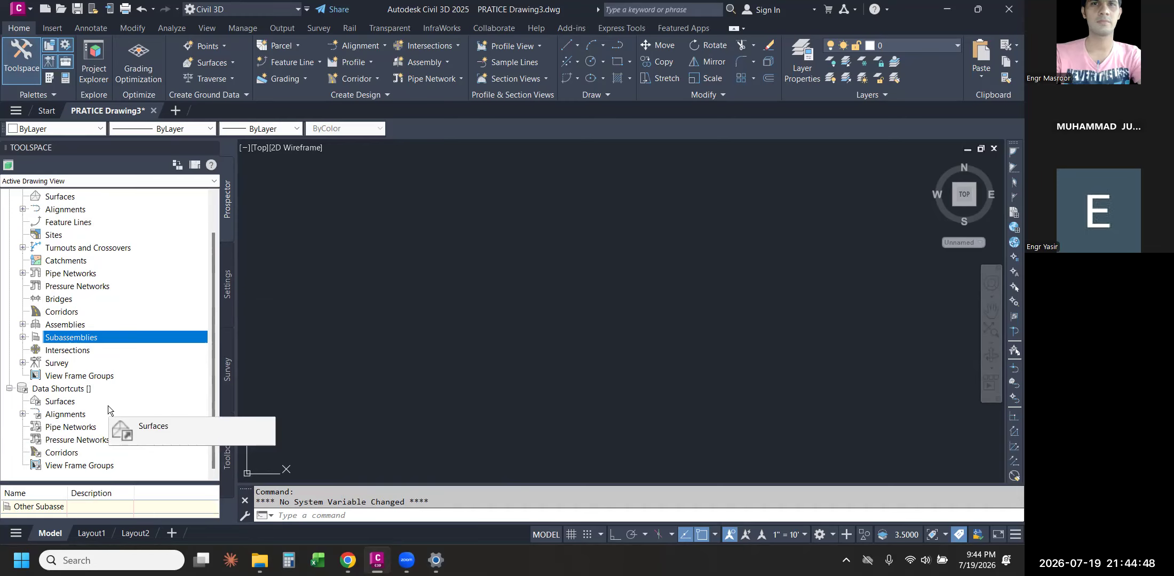
- Look through the drawing's object settings in the Toolspace from General onward, and view the survey data
click(228, 285)
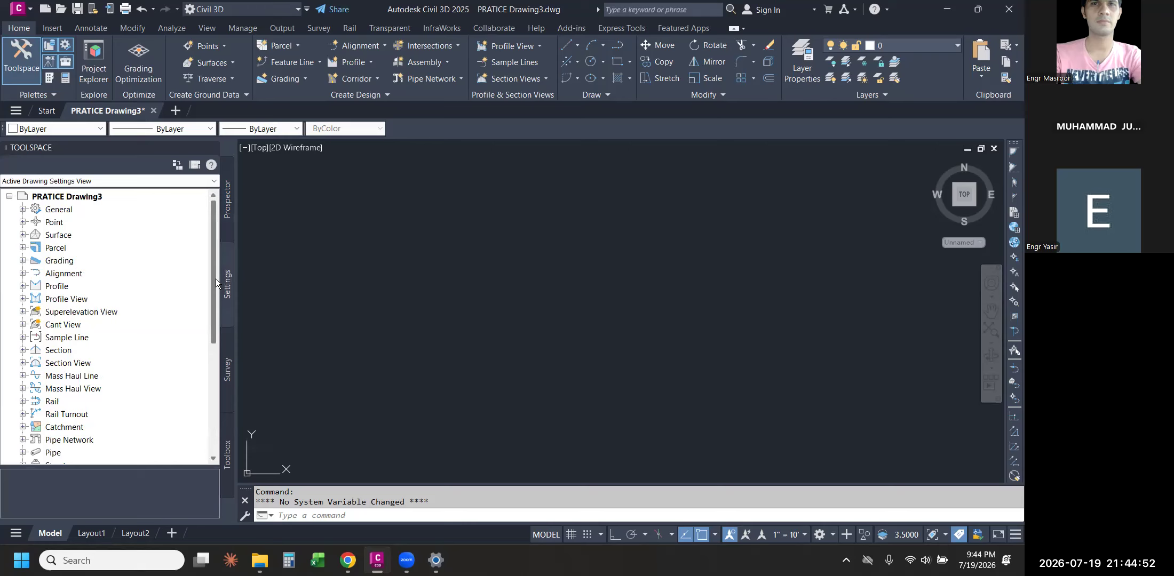
scroll(216, 282, down, 5)
scroll(216, 283, up, 5)
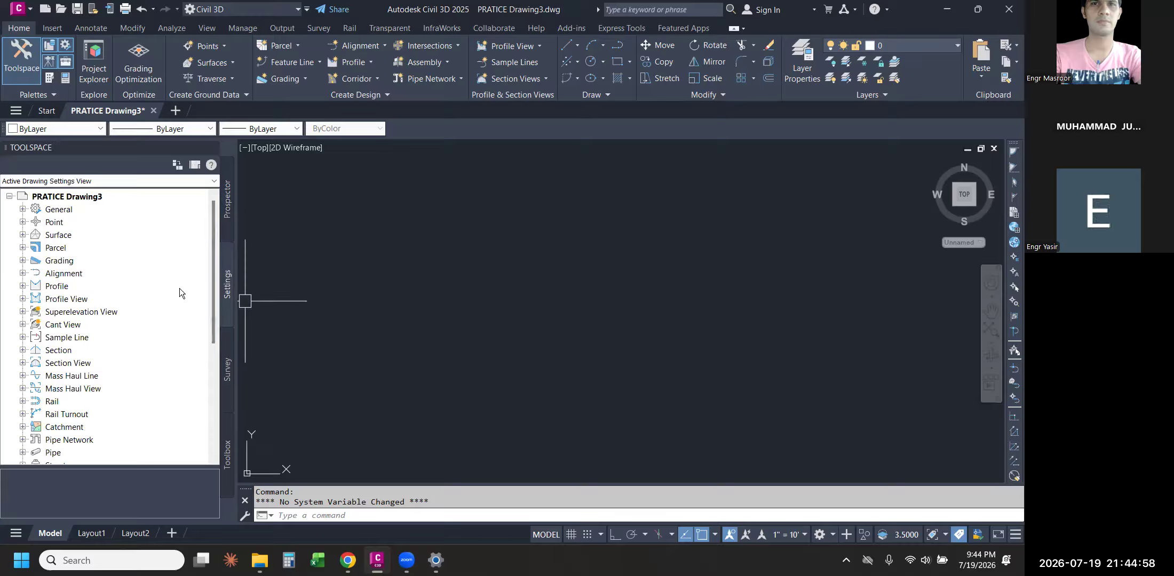
click(227, 373)
- Examine the alignment reports under Reports Manager in the Toolbox, including the Horizontal Alignment and Incremental Stationing reports, and collapse the Alignment category
click(232, 448)
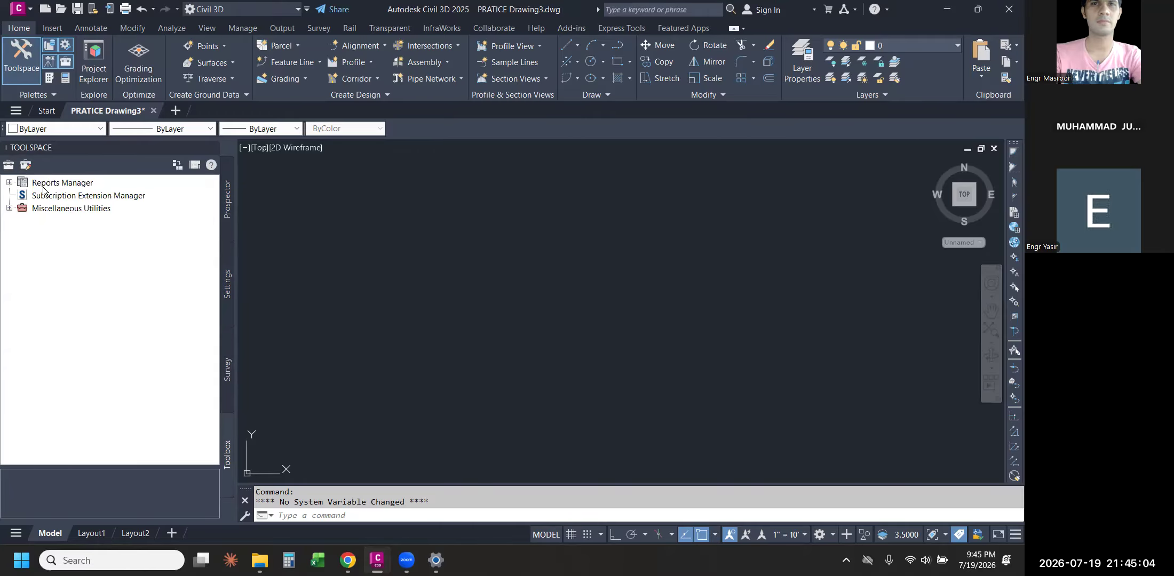
click(11, 185)
click(10, 182)
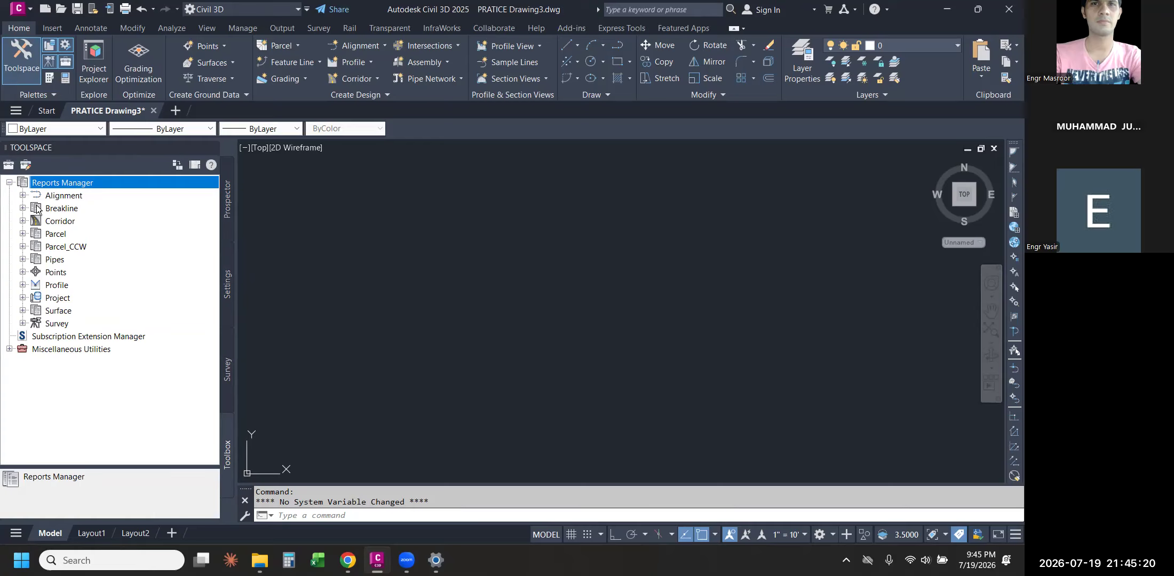
click(23, 195)
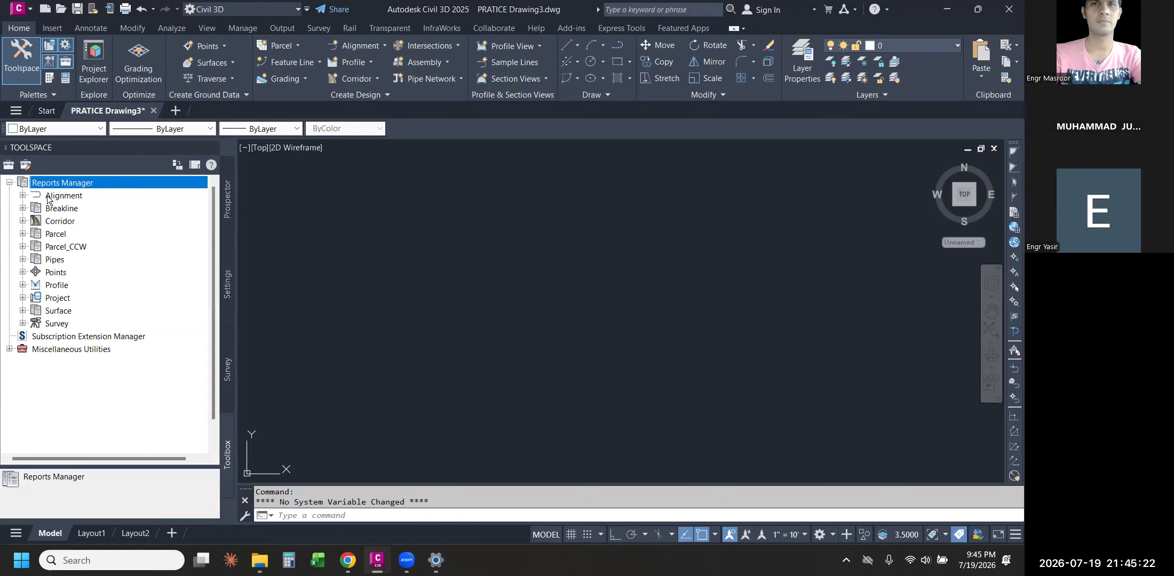
click(169, 236)
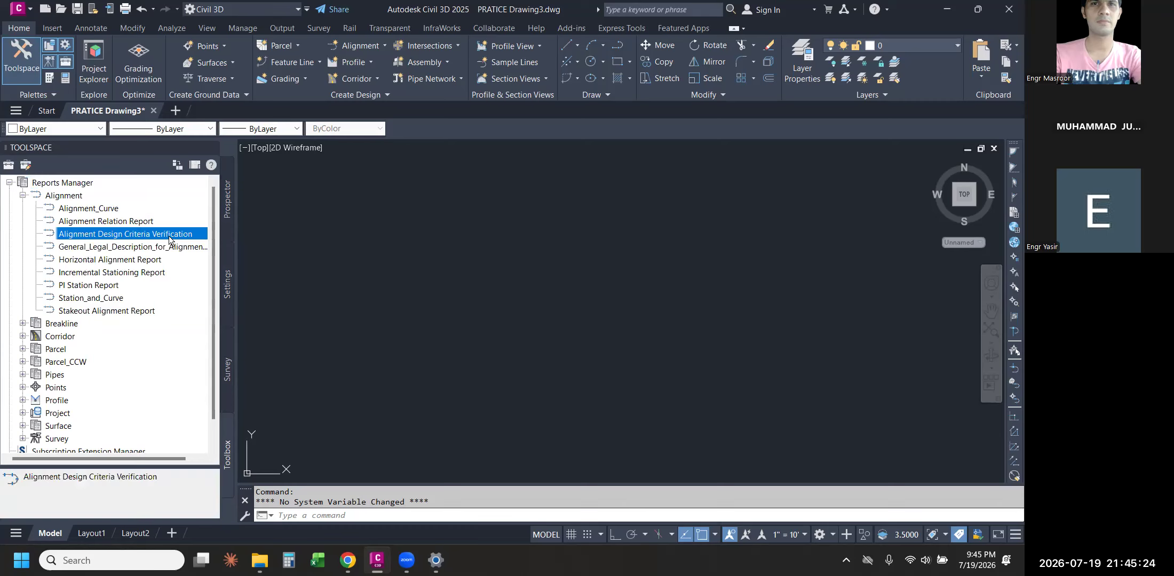
click(173, 248)
click(151, 260)
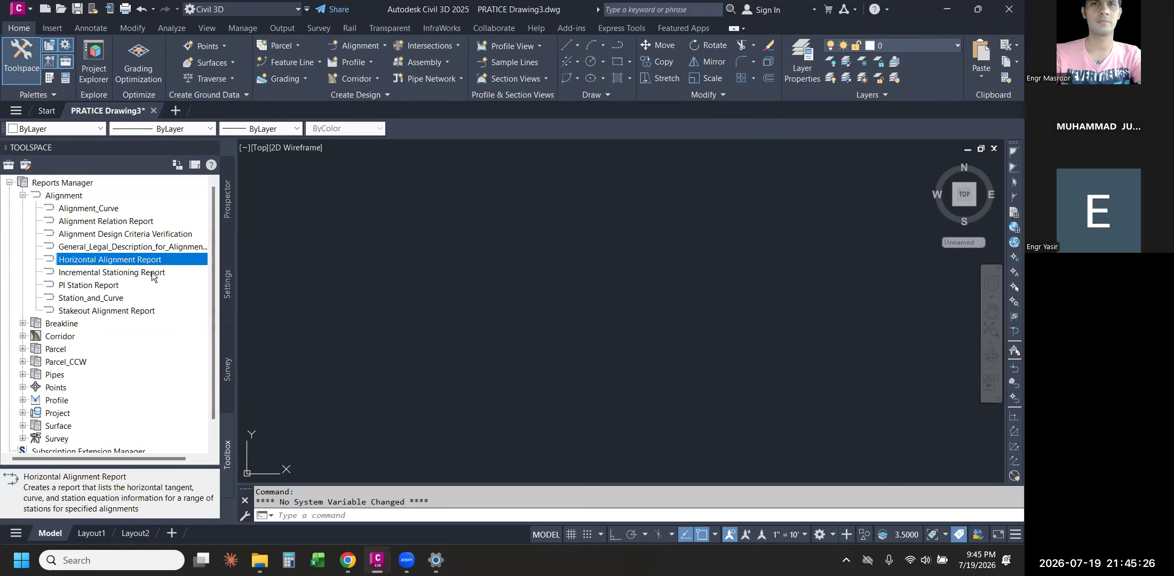
click(144, 272)
click(23, 195)
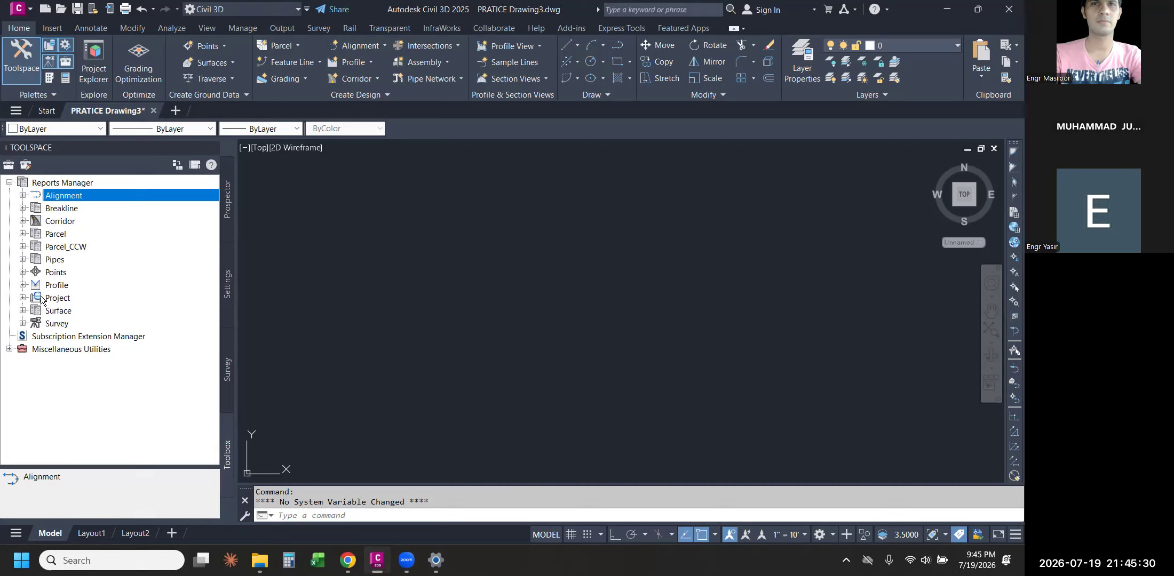
- Look through the Profile, Project, Corridor and Breakline report categories under Reports Manager, and collapse them again
click(36, 274)
click(23, 286)
click(23, 285)
click(23, 298)
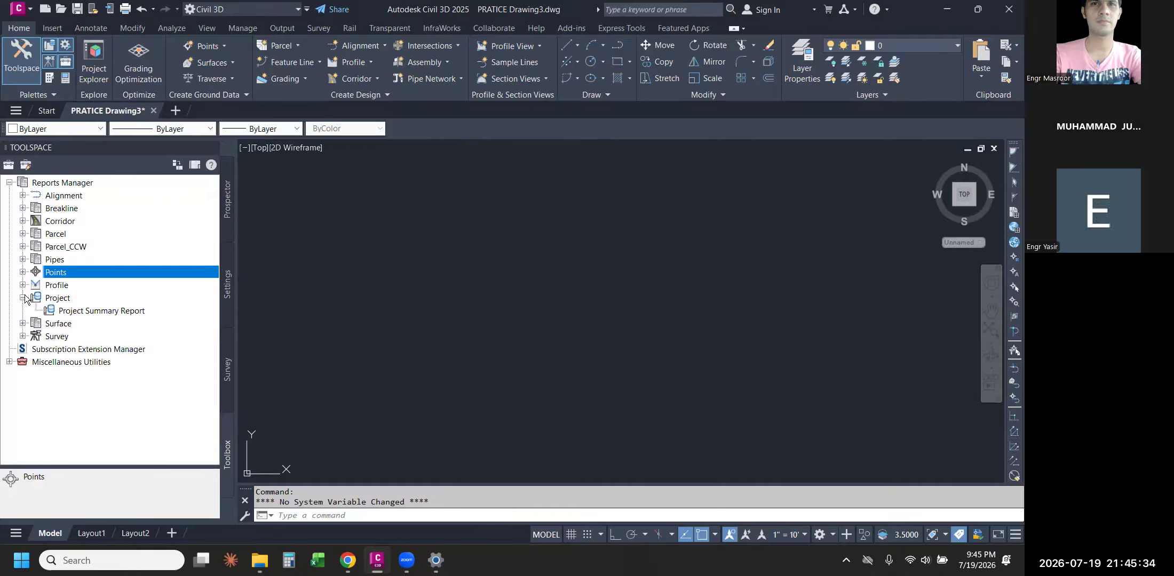
click(23, 298)
click(23, 221)
click(23, 220)
click(23, 208)
click(23, 208)
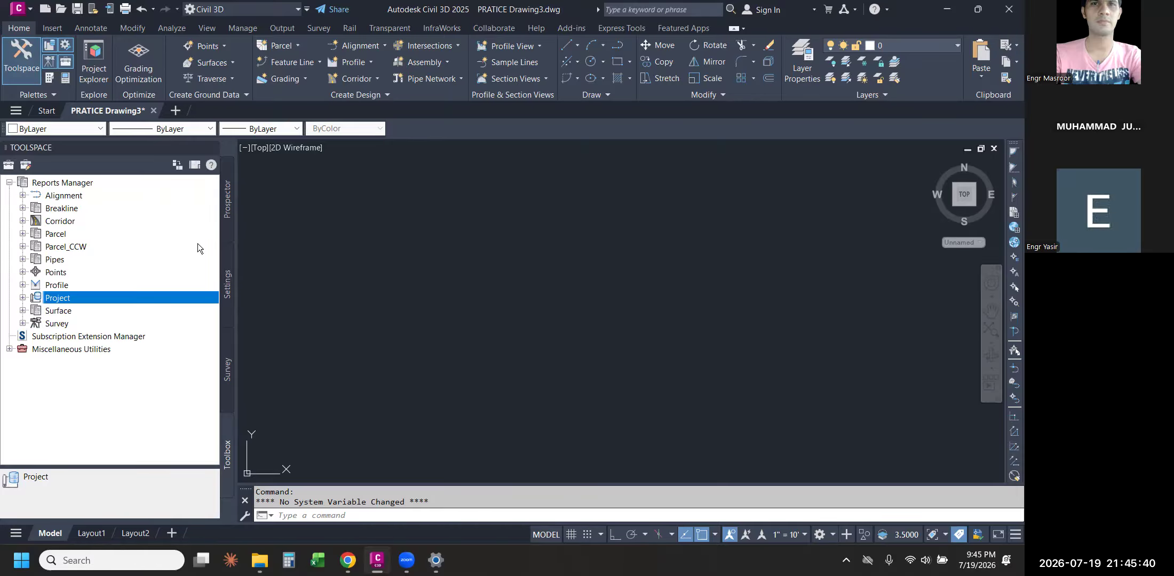
- Show the drawing settings tree in the Toolspace, create a new blank drawing, and look at the settings commands available for it
click(227, 264)
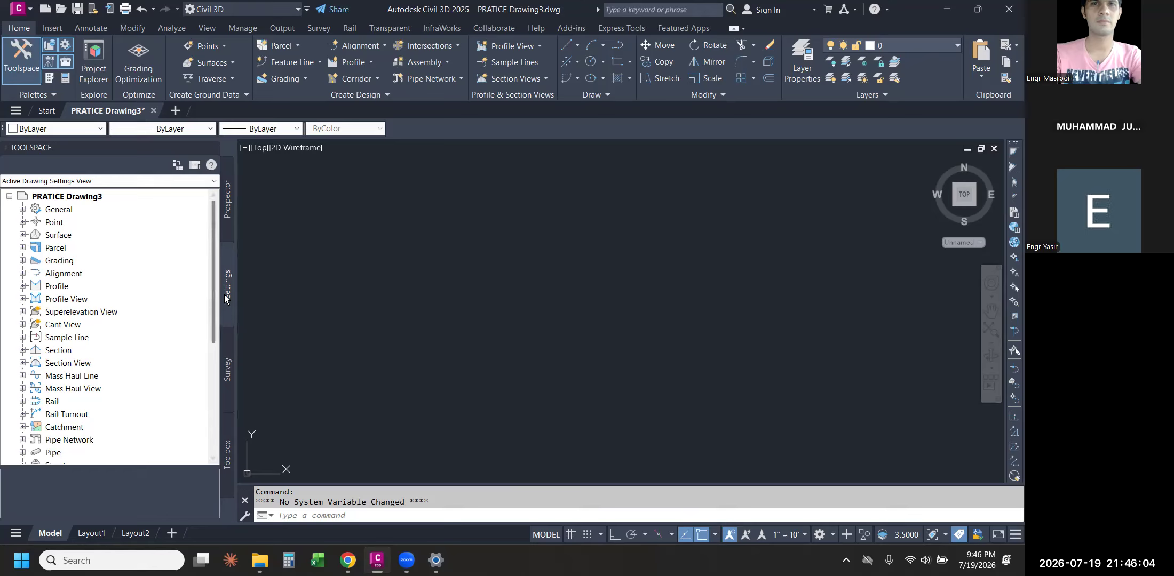
right_click(84, 198)
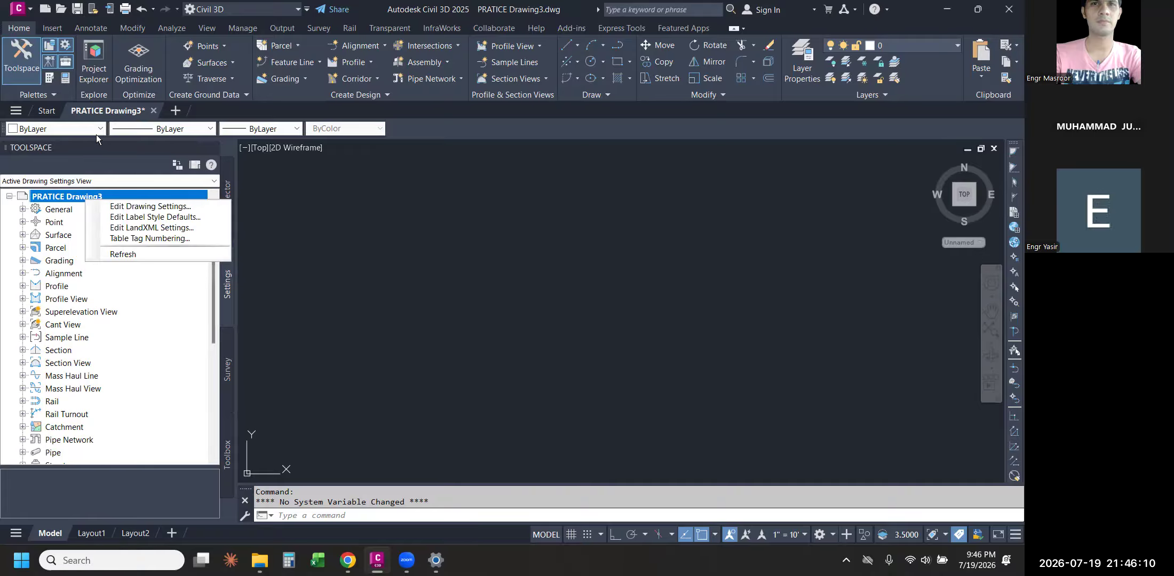
click(47, 113)
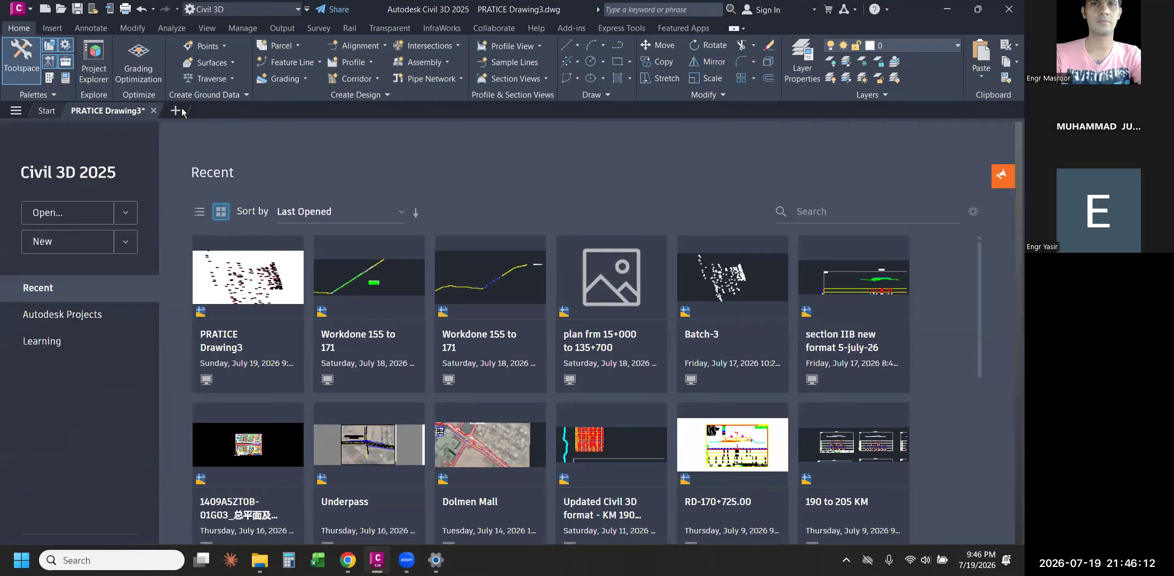
click(172, 111)
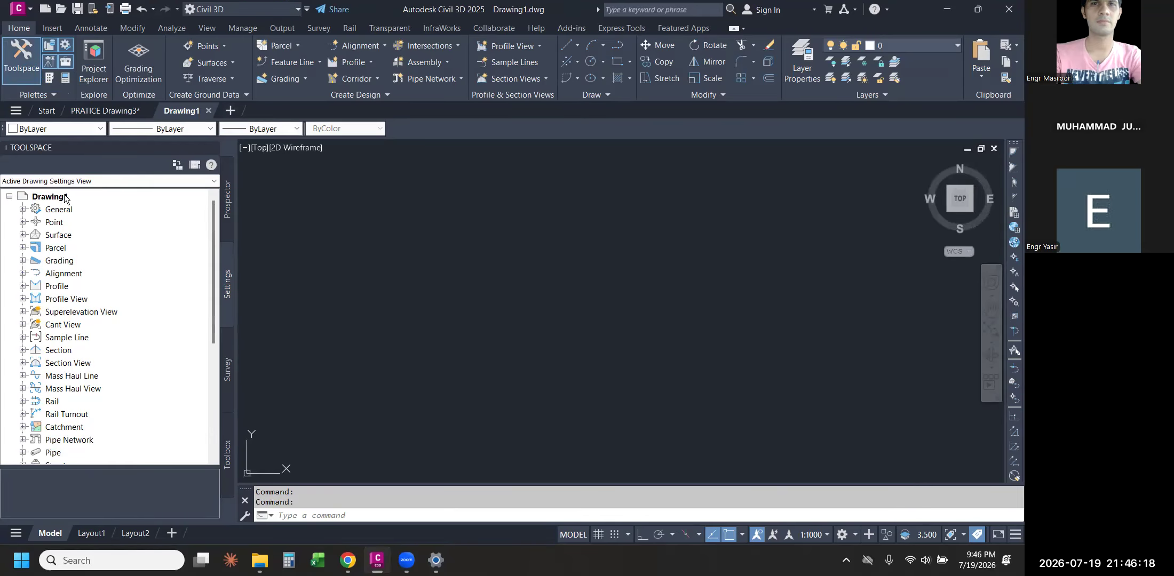
right_click(37, 196)
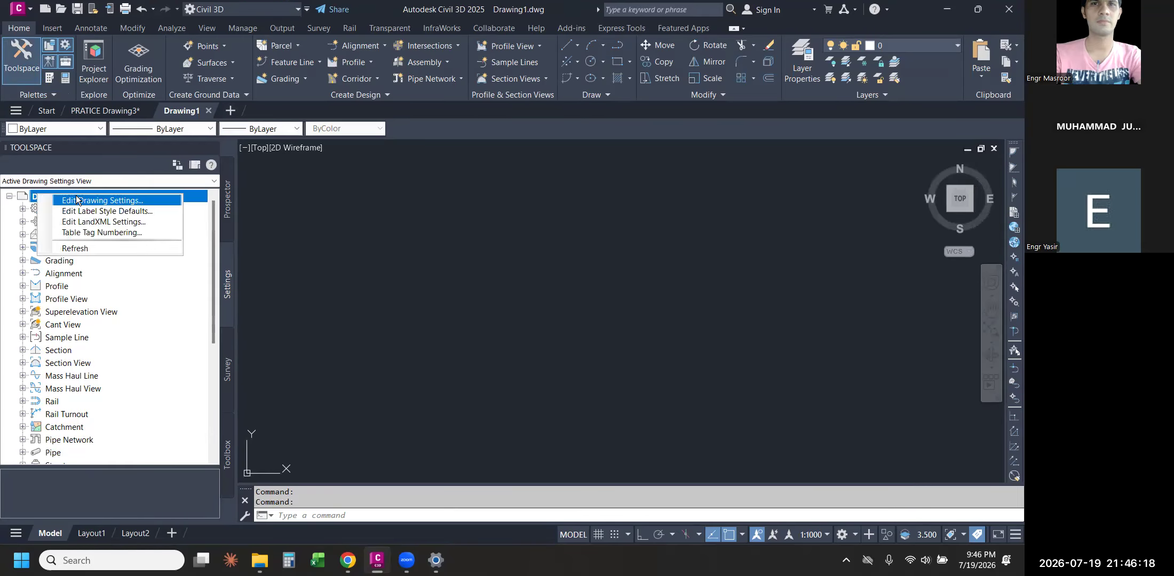
click(351, 236)
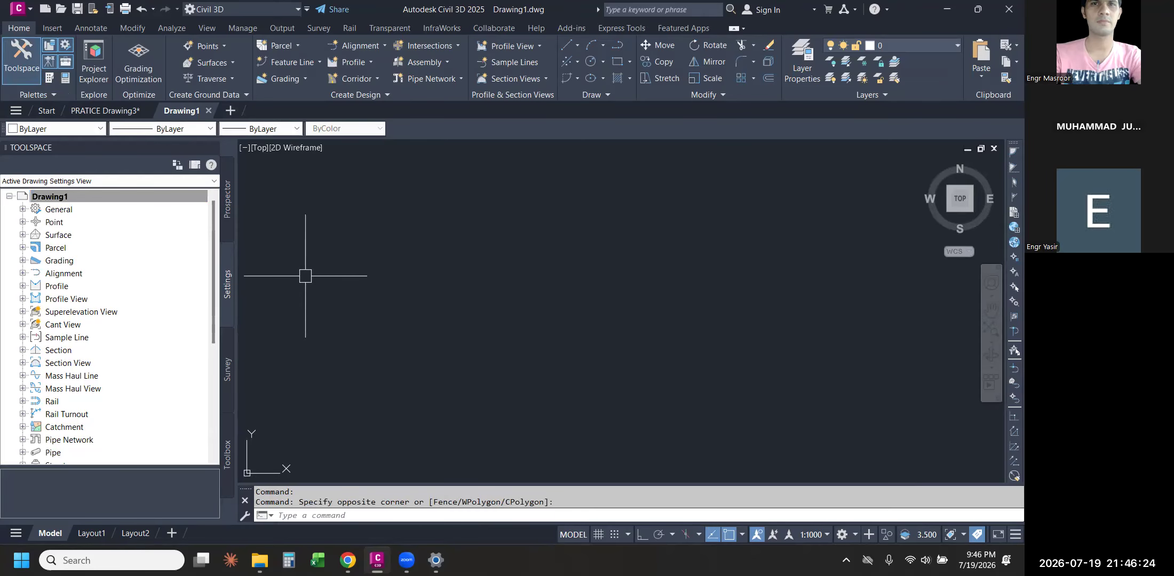
click(63, 196)
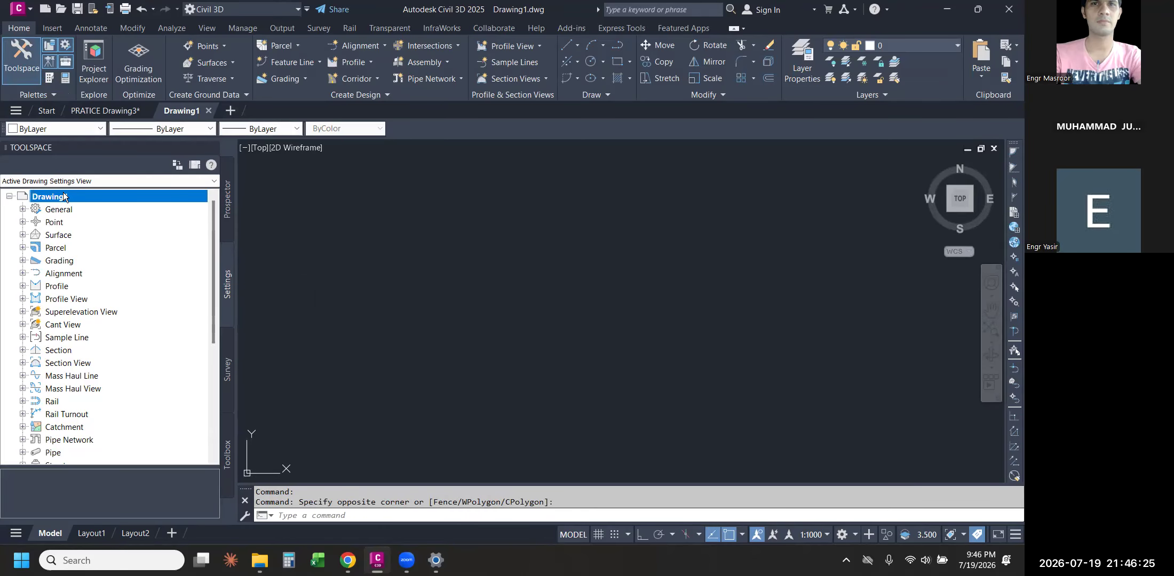
- Return to PRATICE Drawing3, open its drawing settings, and set the drawing units to Meters
click(117, 111)
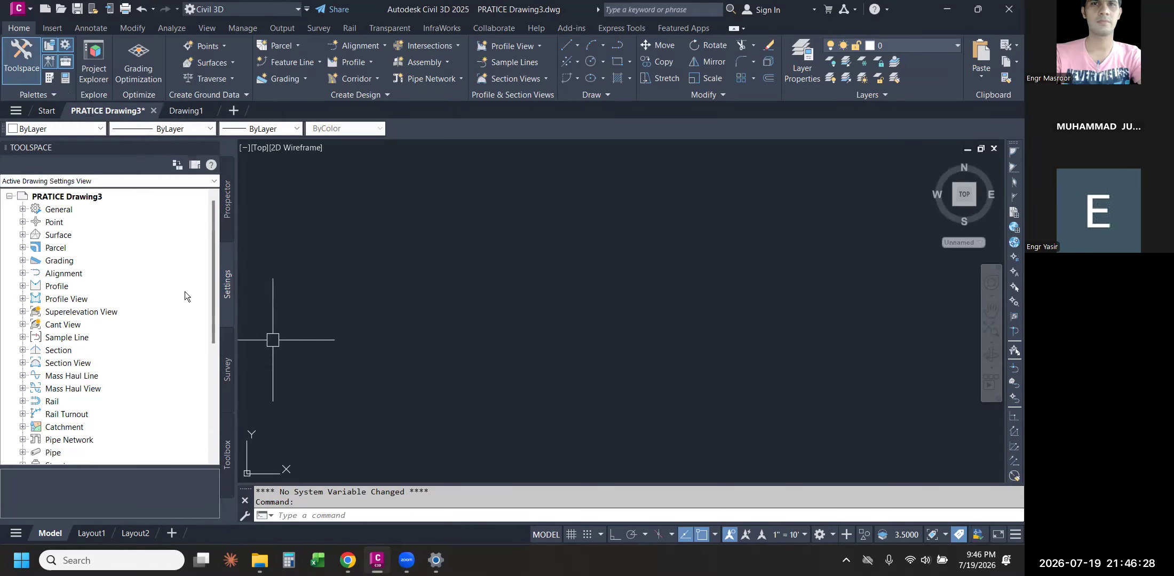
right_click(57, 197)
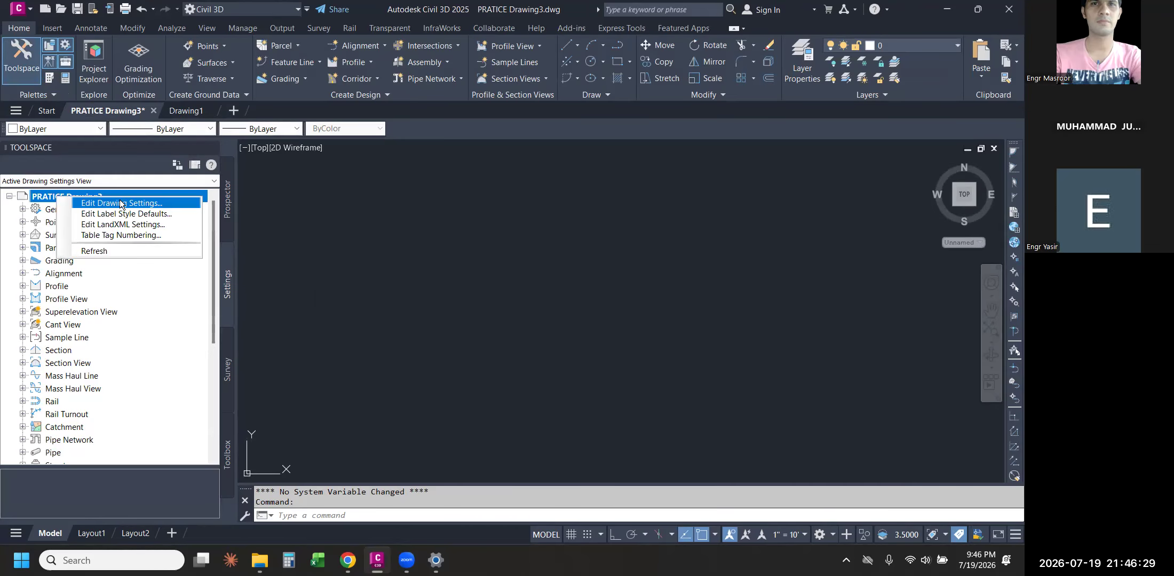
click(180, 204)
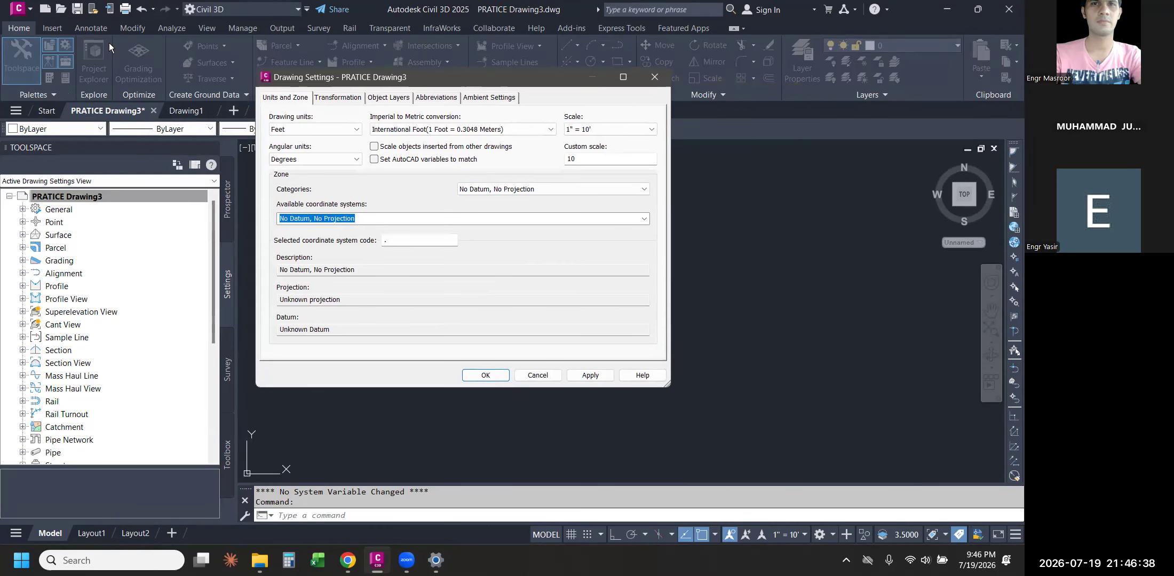
click(301, 126)
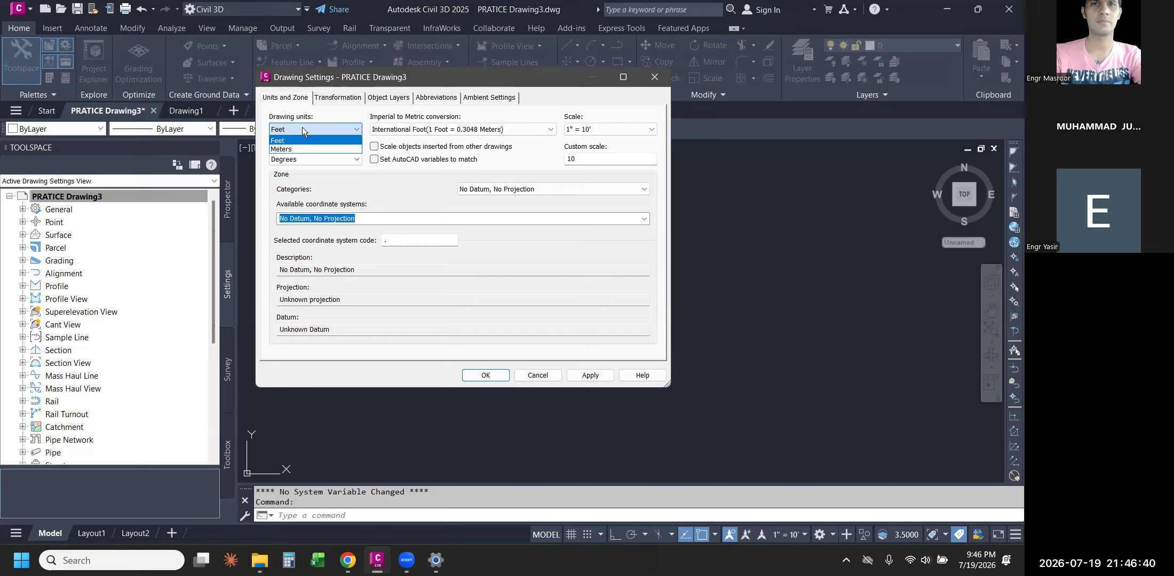
click(281, 149)
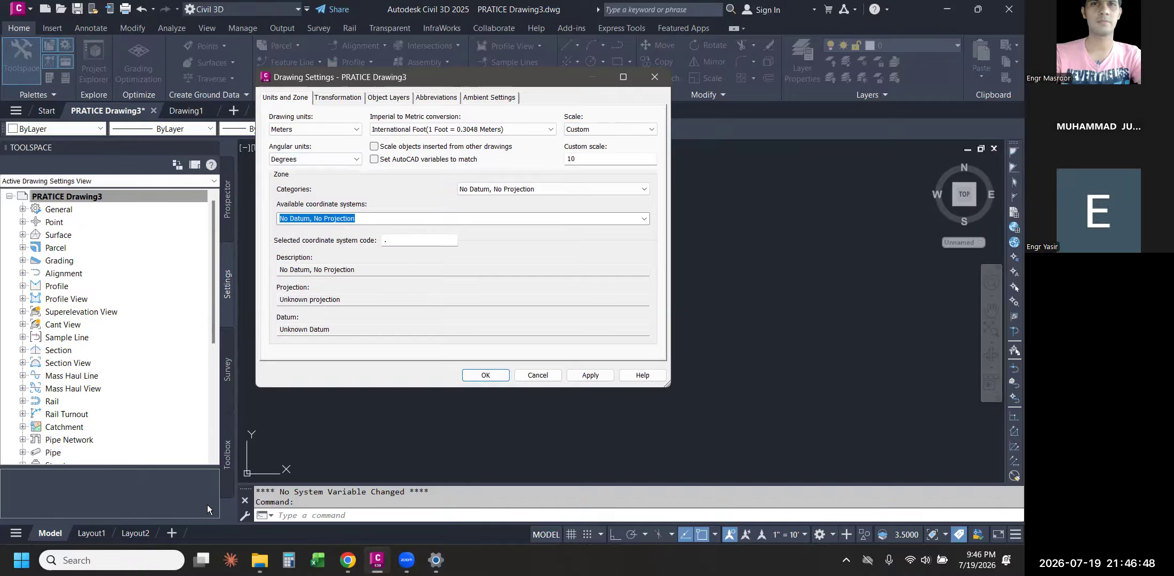
- Search Windows for "civil 3d" to view the installed Metric and Imperial versions, and dismiss the search
click(139, 557)
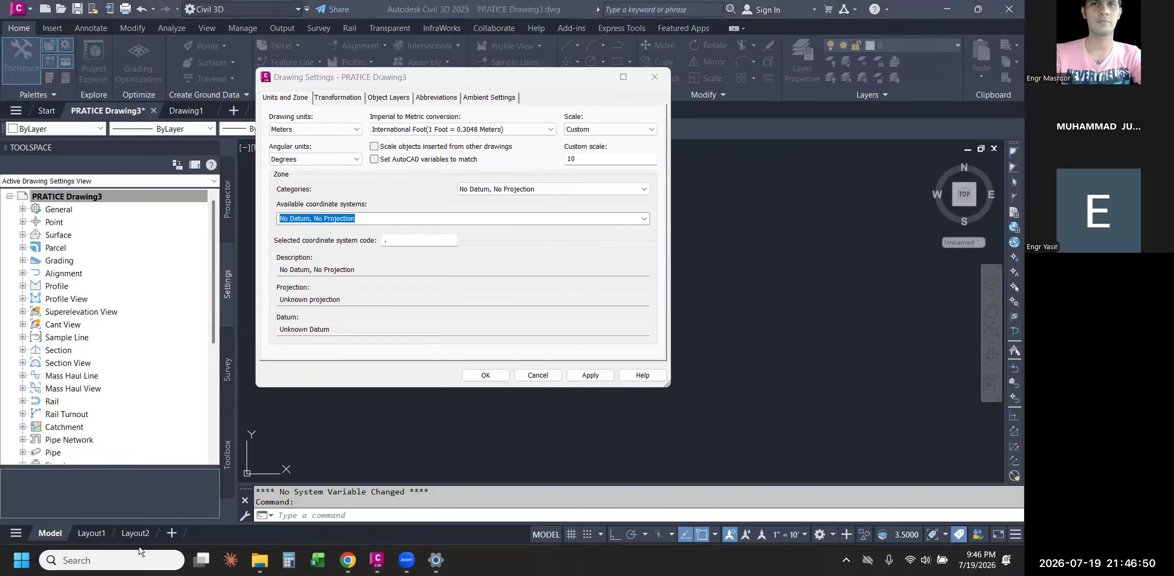
text(c)
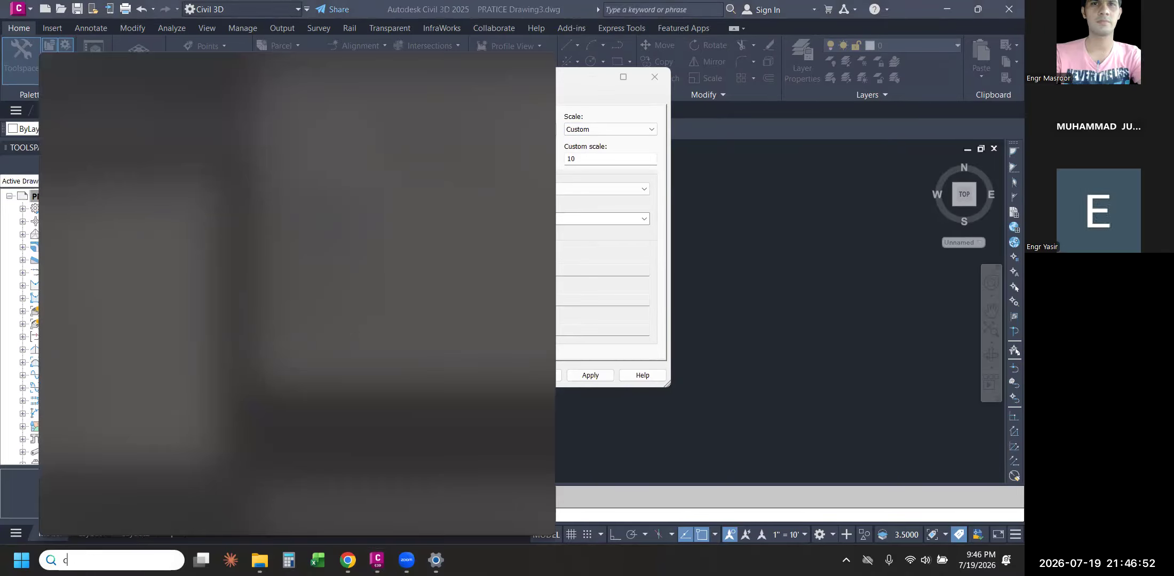
text(vi)
key(BackSpace)
key(BackSpace)
text(ivl)
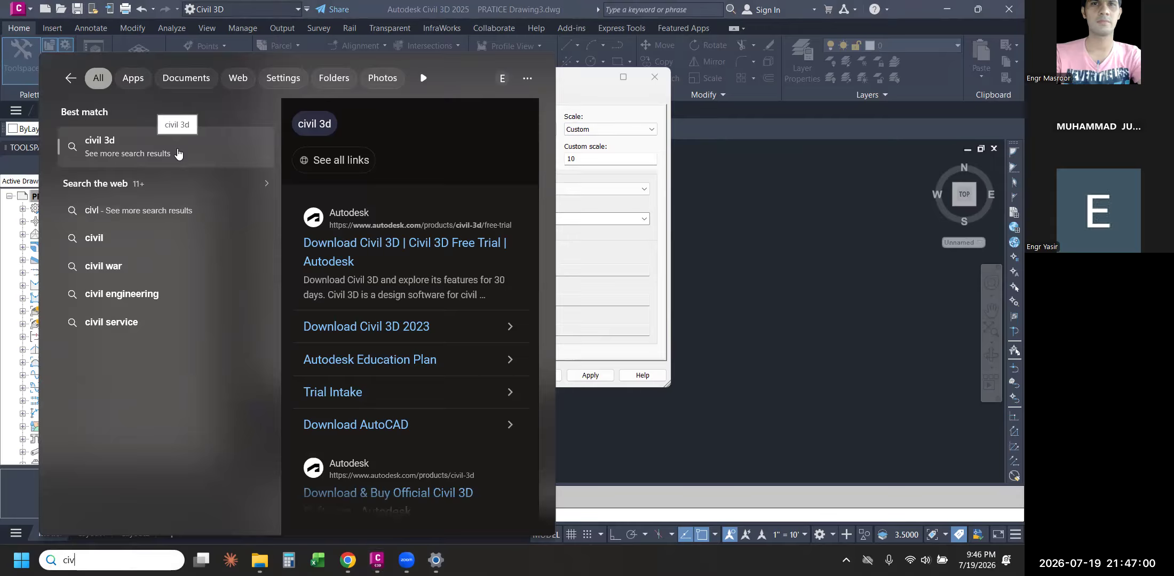
key(BackSpace)
key(BackSpace)
text(il 3d)
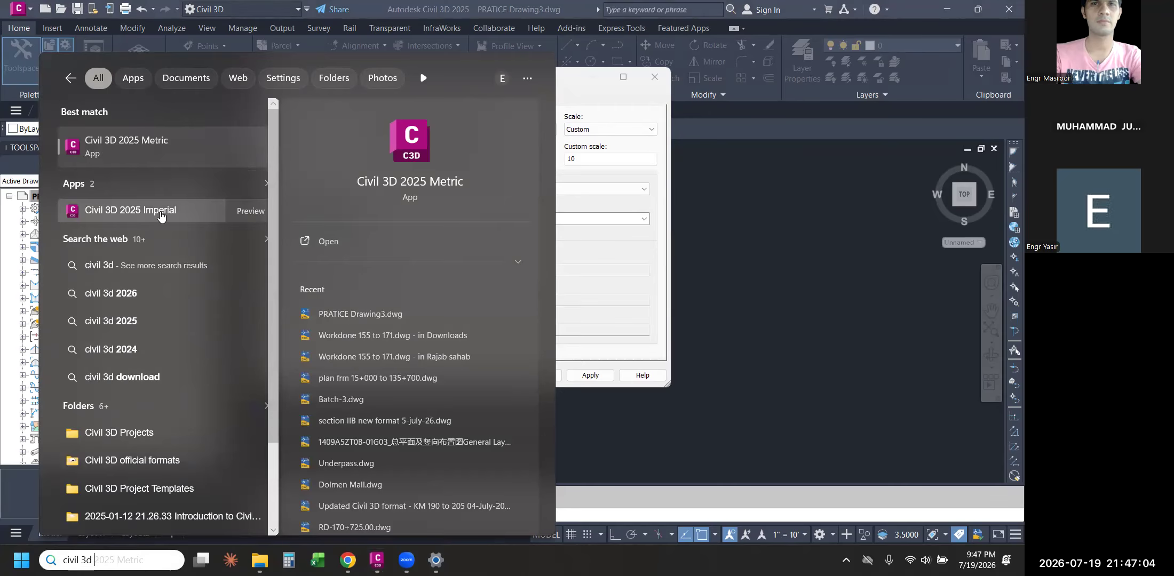
click(584, 241)
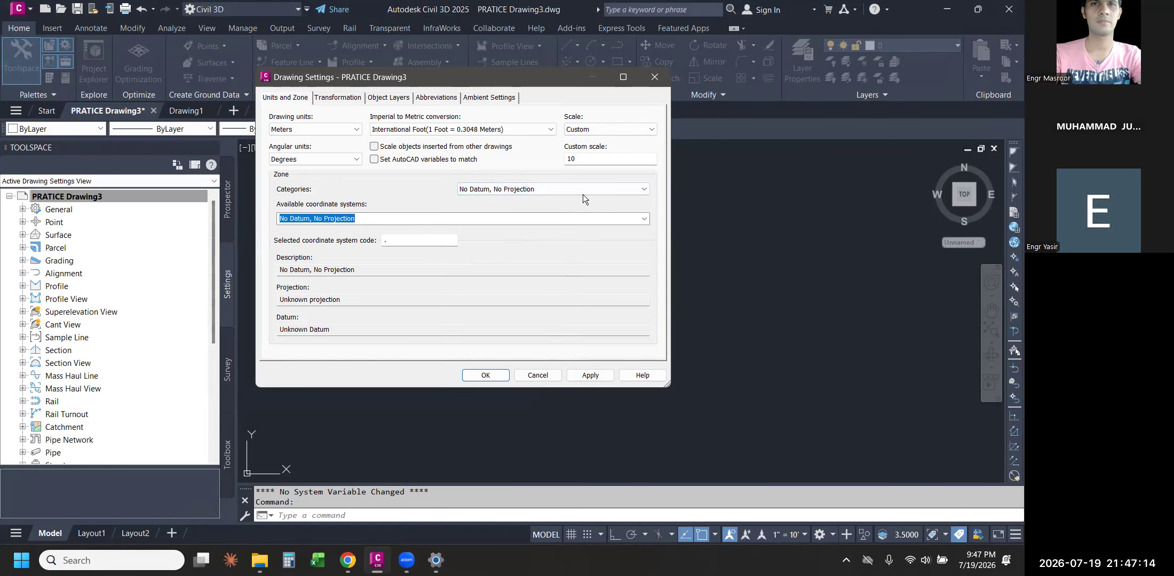
- Set the drawing's zone category to UTM, WGS84 Datum
click(612, 190)
drag(646, 216, 643, 437)
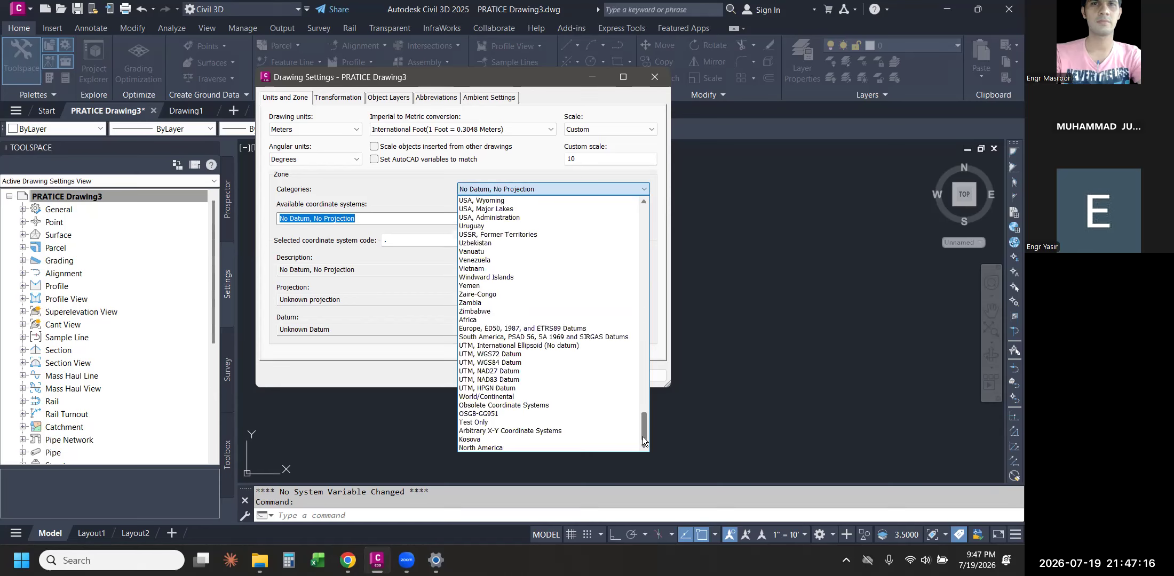
click(536, 363)
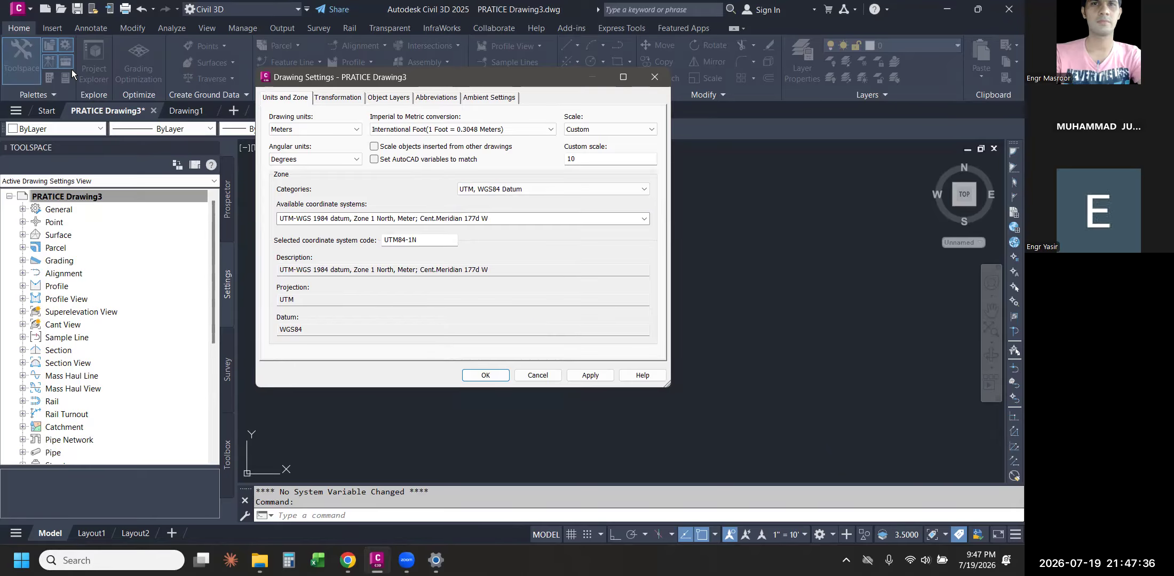
- Start Google Earth Pro from the desktop, and search Google in Chrome for Karachi's UTM zone, highlighting the zone in the answer
key(super+d)
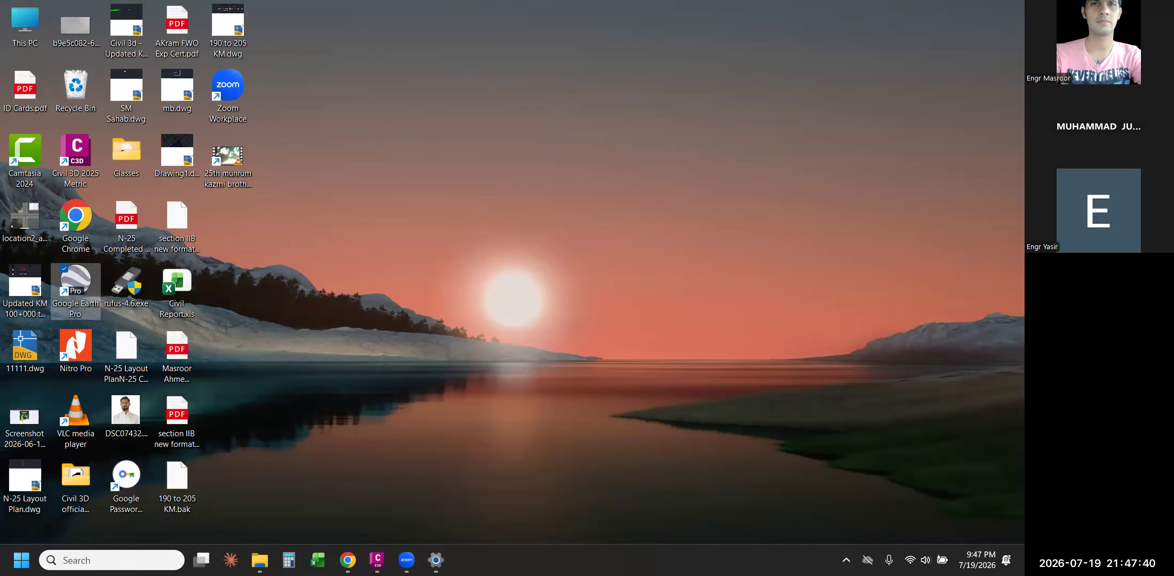
click(355, 16)
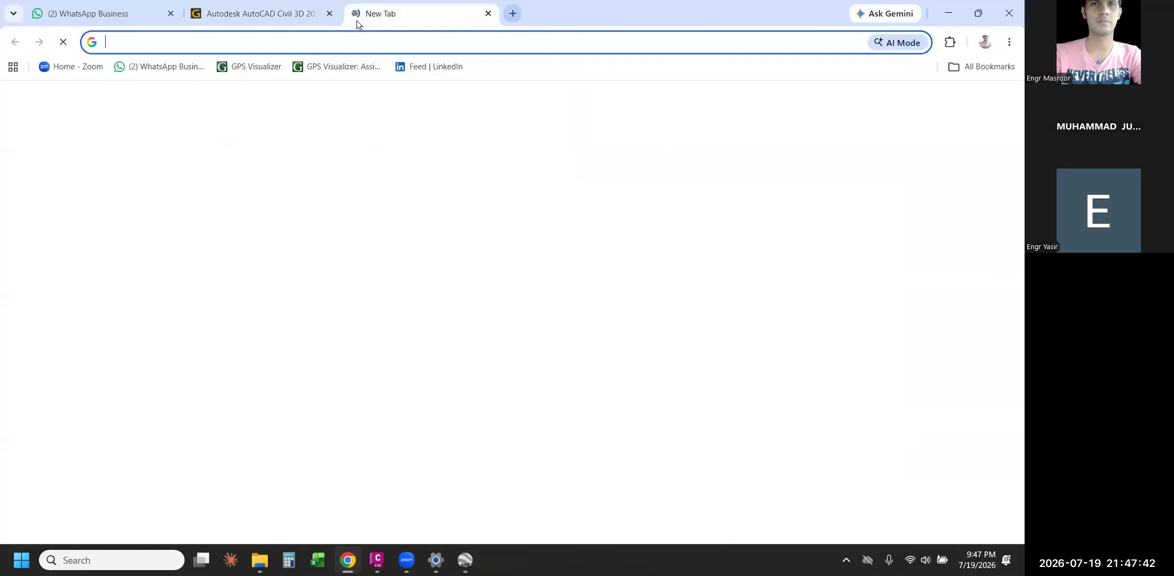
text(karac)
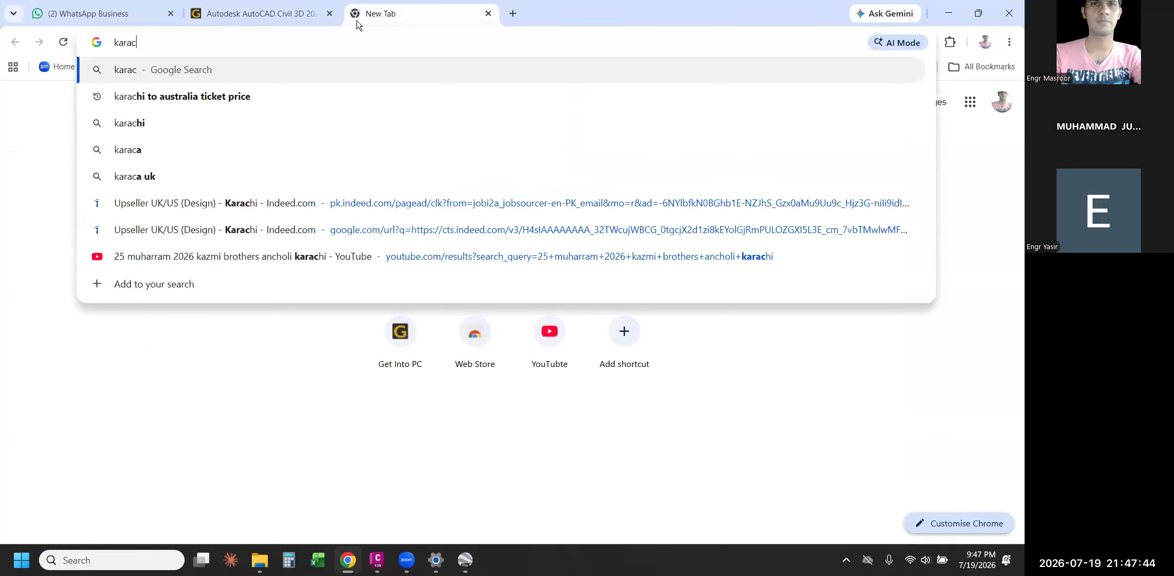
text(hi utm )
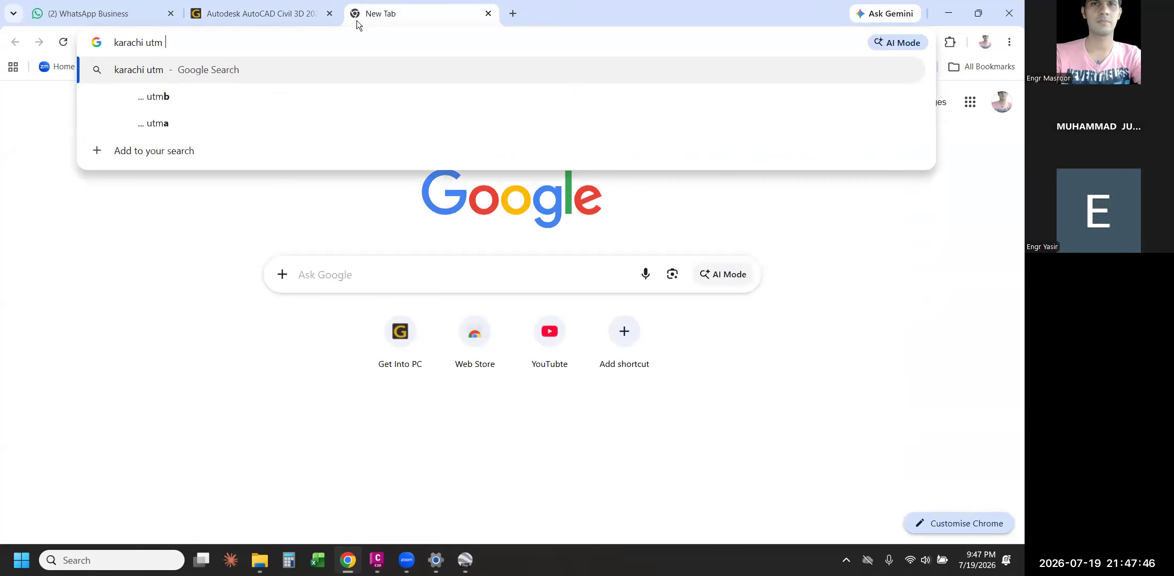
text(zomene?)
key(Return)
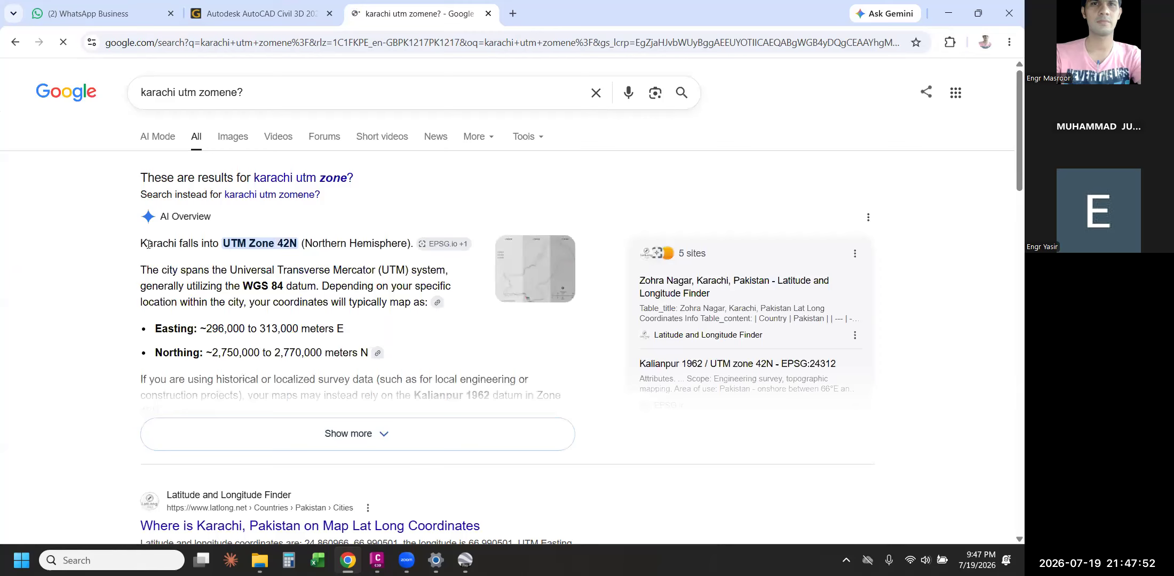
drag(222, 243, 312, 244)
click(282, 250)
click(296, 244)
- Switch to Google Earth Pro, search for "karachi", and view the UTM zone grid around the city on the globe
click(948, 13)
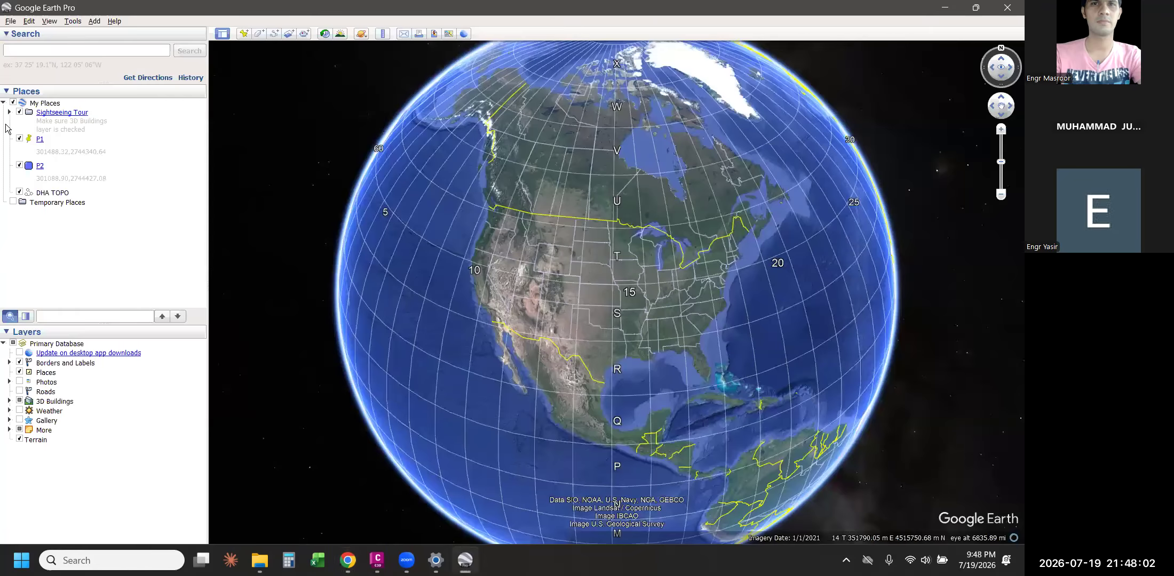
click(87, 49)
text(karachi)
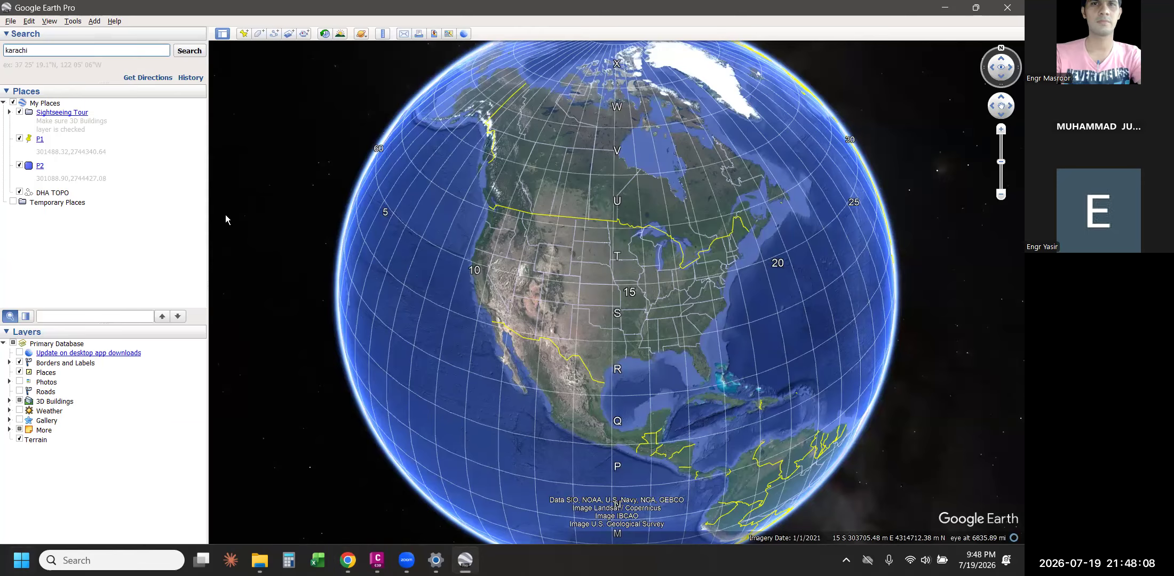
key(Return)
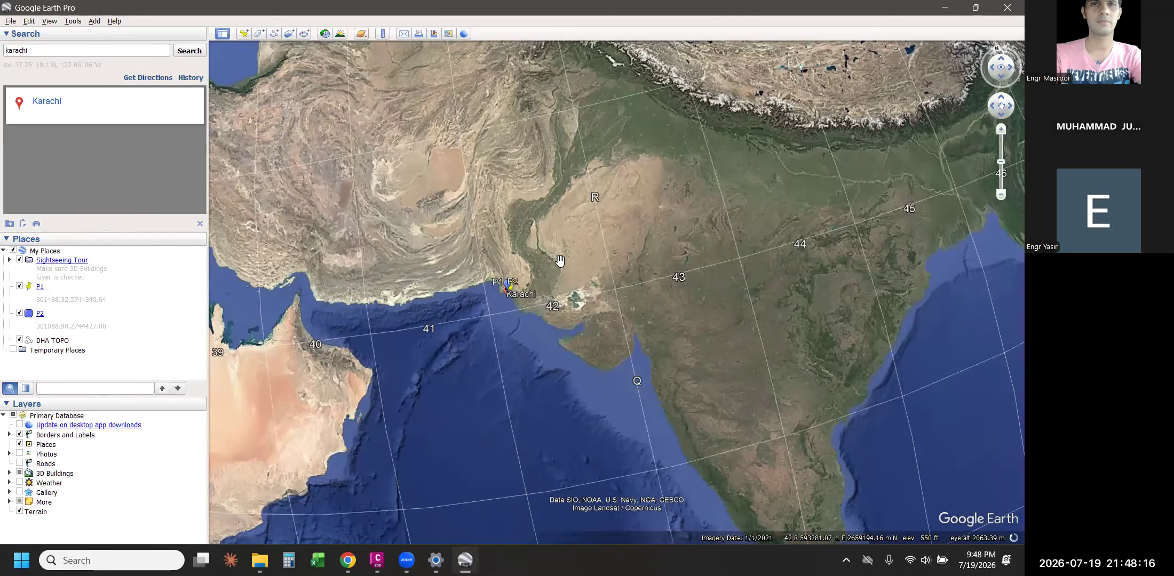
scroll(659, 277, down, 5)
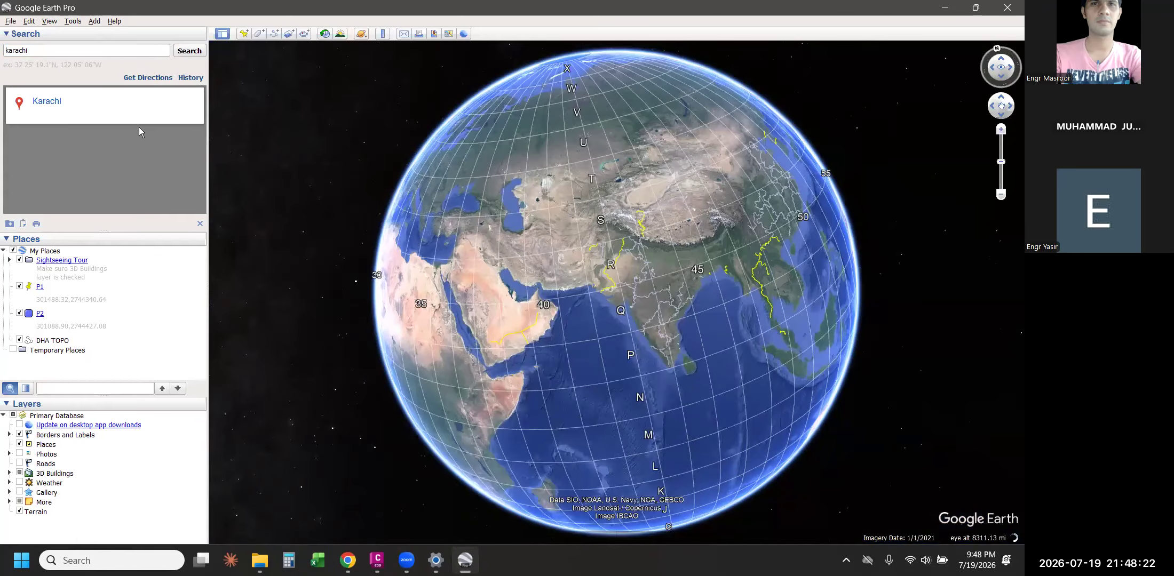
- Search Google in Chrome for Peshawar city's UTM zone, highlight the zone in the answer, and return to Google Earth Pro
key(alt+Tab)
drag(177, 92, 128, 89)
text(peshawar)
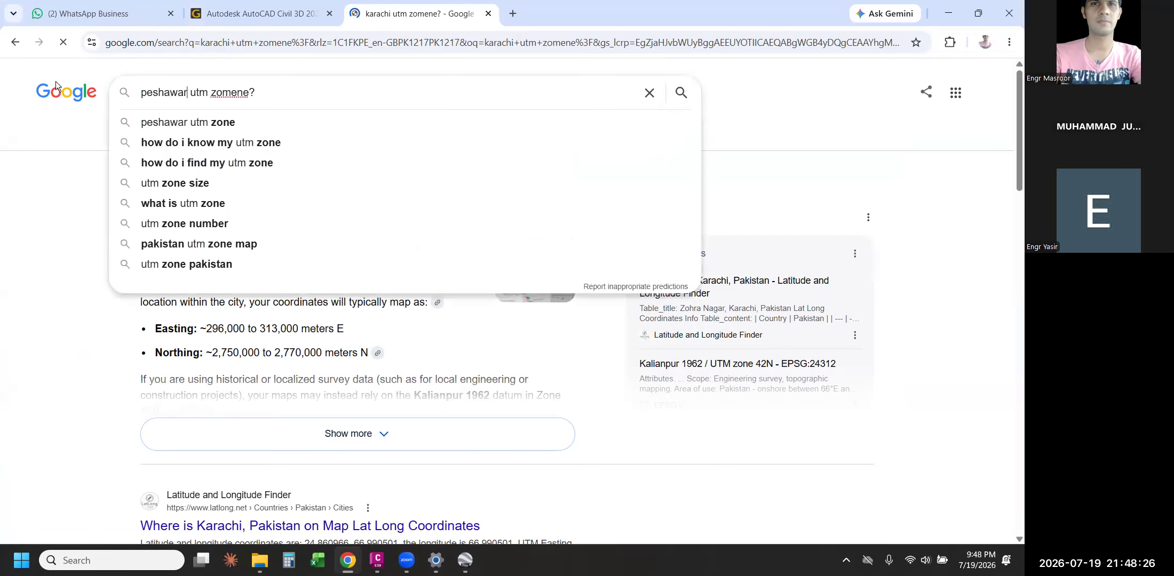
text( city)
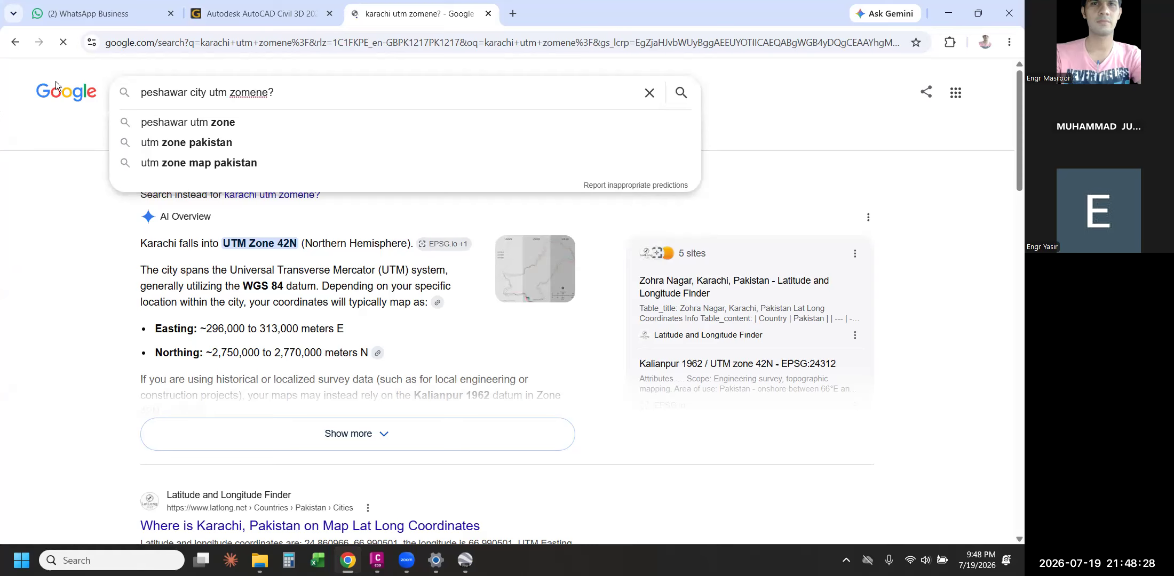
key(Return)
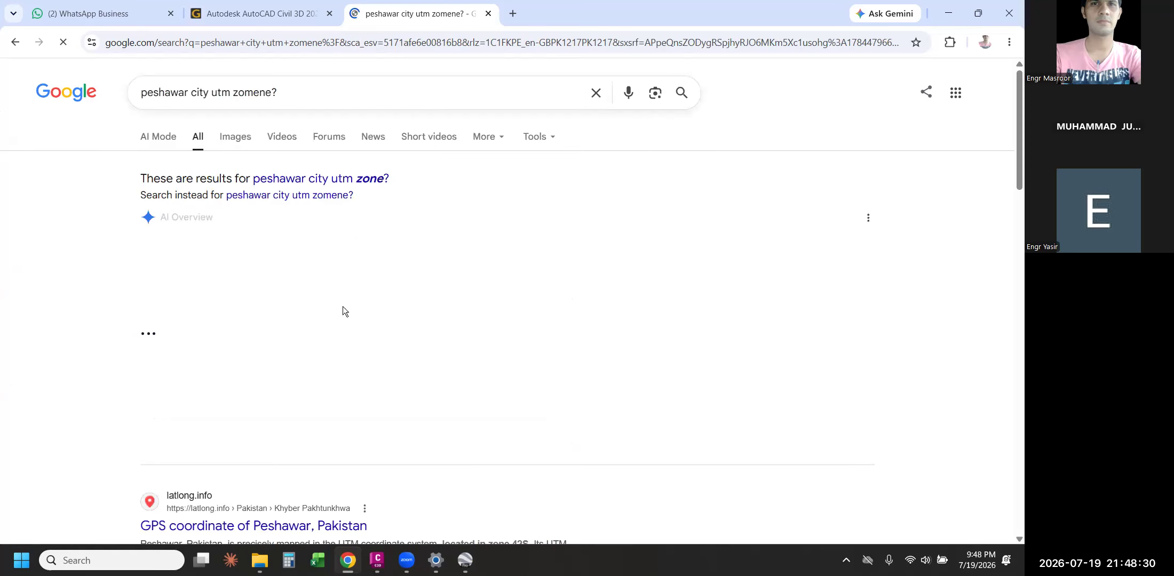
drag(304, 244, 406, 245)
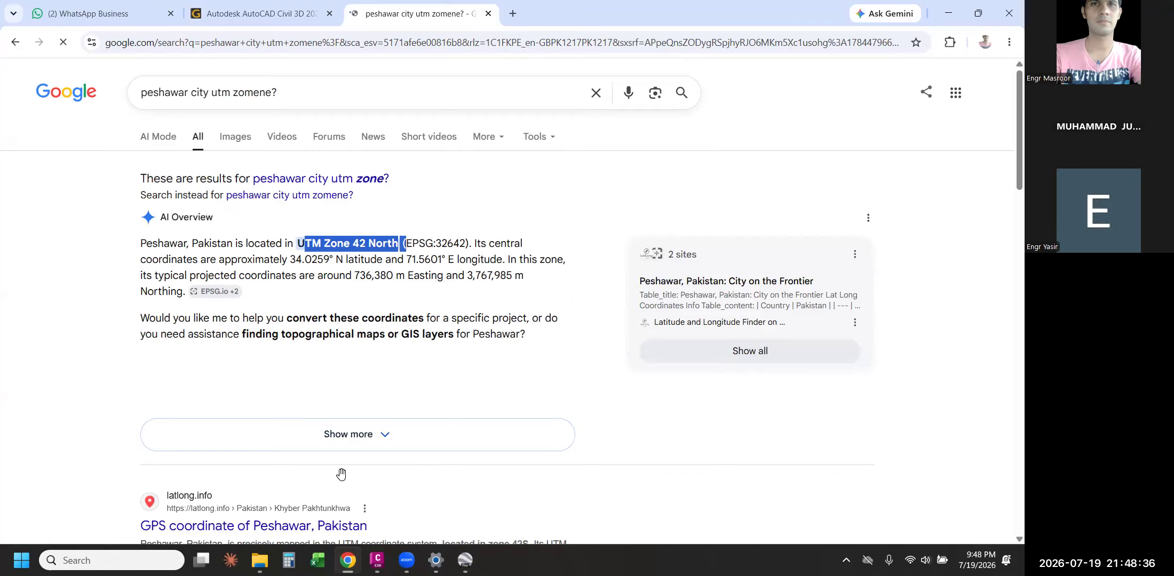
key(alt+Tab)
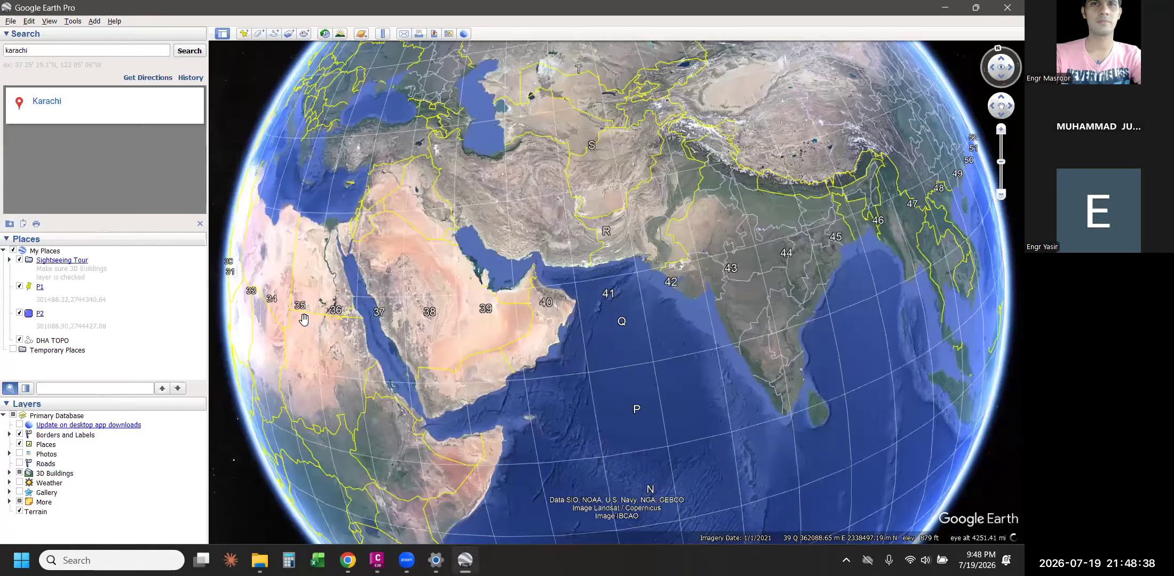
- Examine the UTM zone grid over Pakistan and its northern cities on the Google Earth globe
click(379, 325)
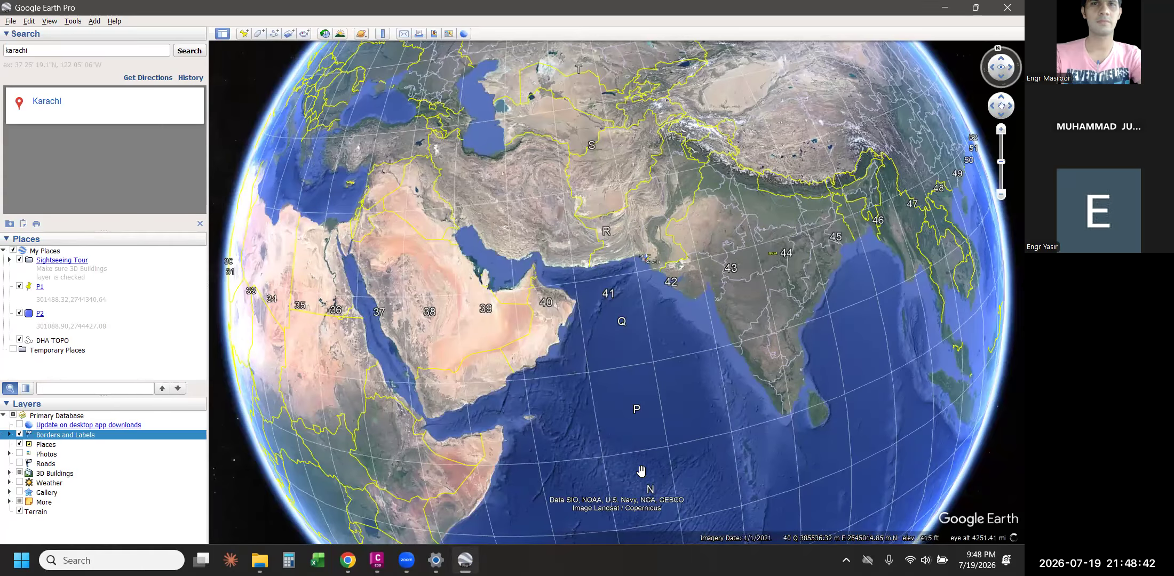
drag(623, 271, 623, 323)
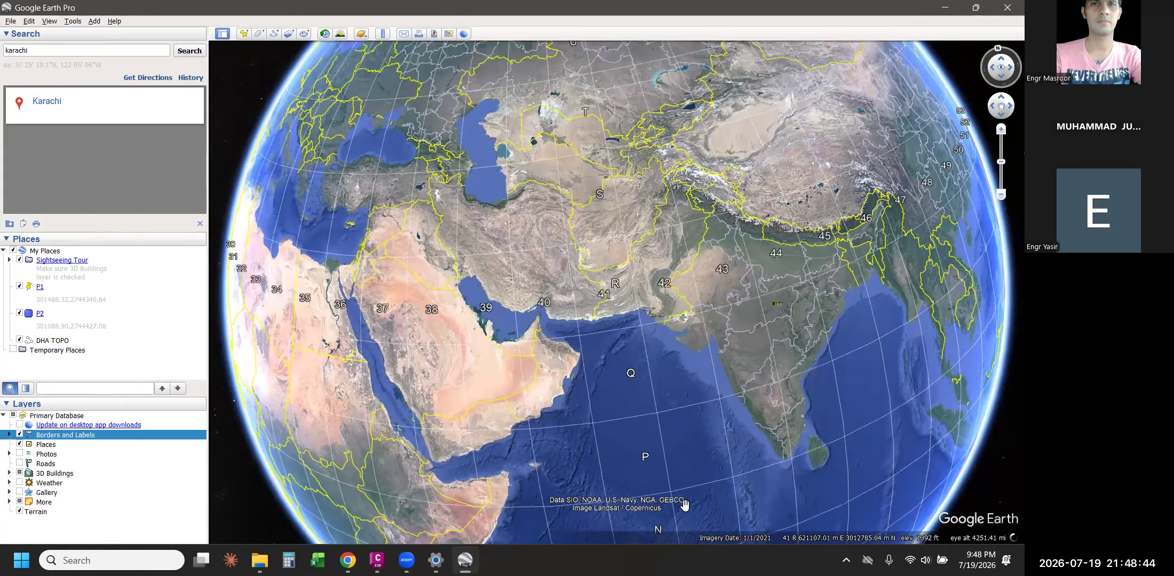
scroll(607, 304, up, 2)
scroll(647, 409, up, 2)
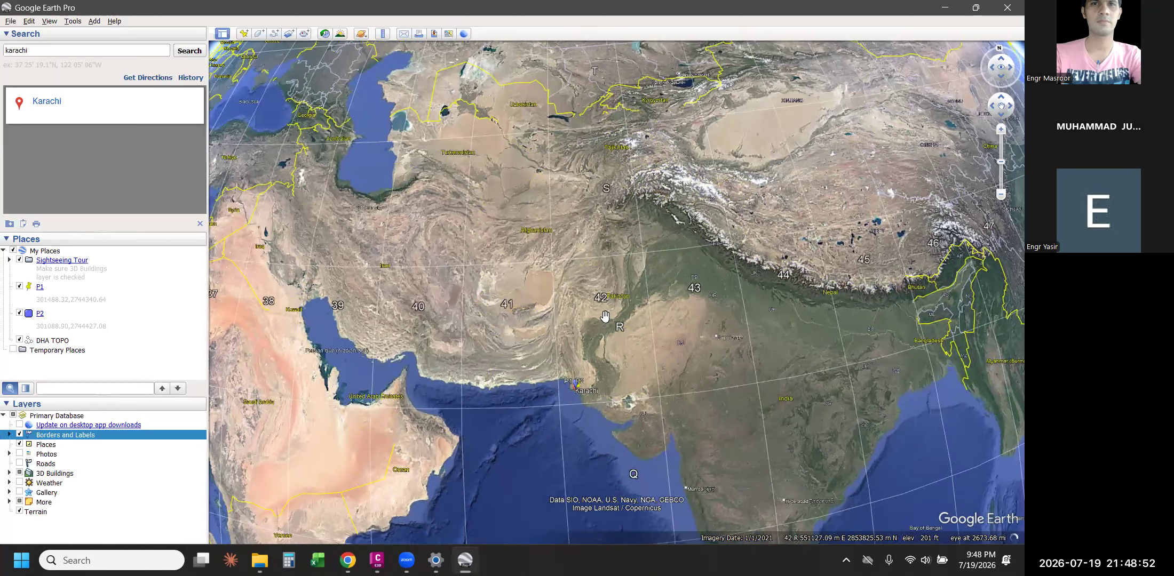
drag(607, 315, 606, 381)
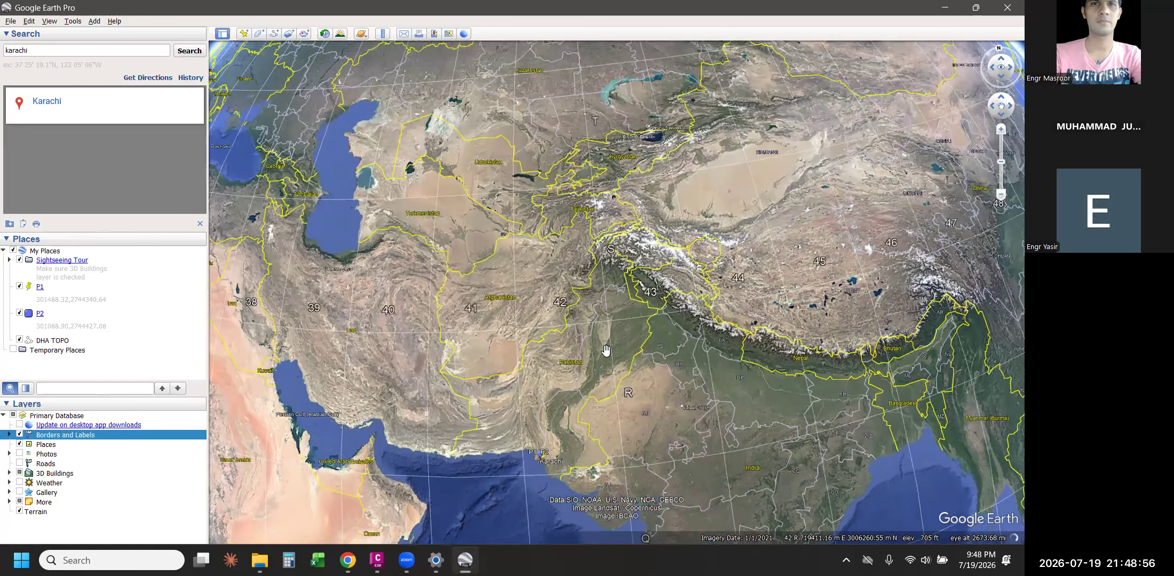
scroll(611, 342, up, 1)
drag(618, 320, 609, 387)
scroll(621, 307, up, 2)
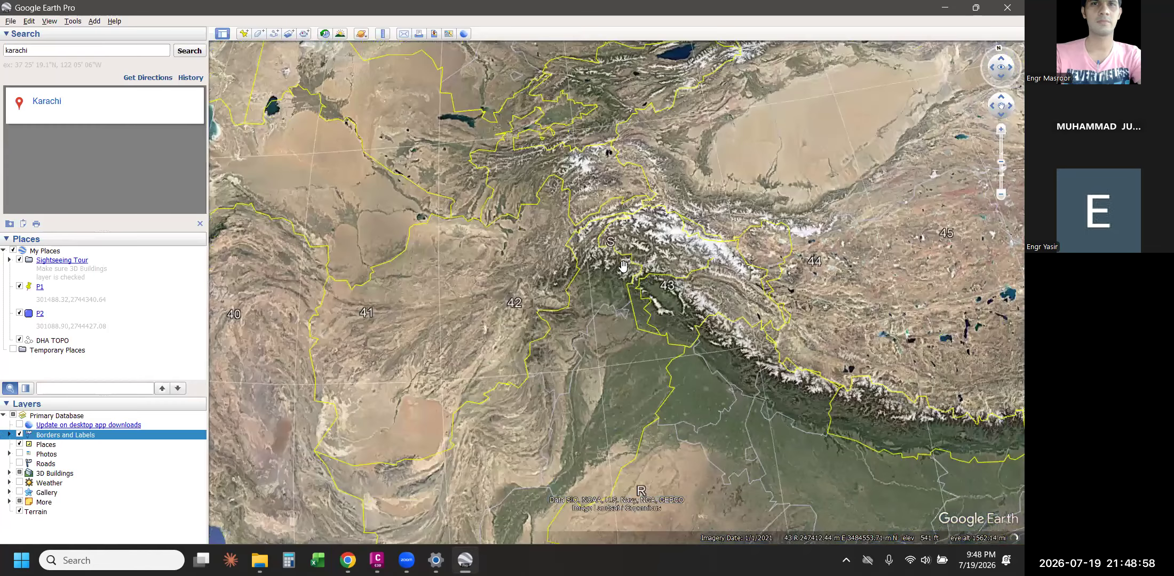
scroll(621, 336, up, 1)
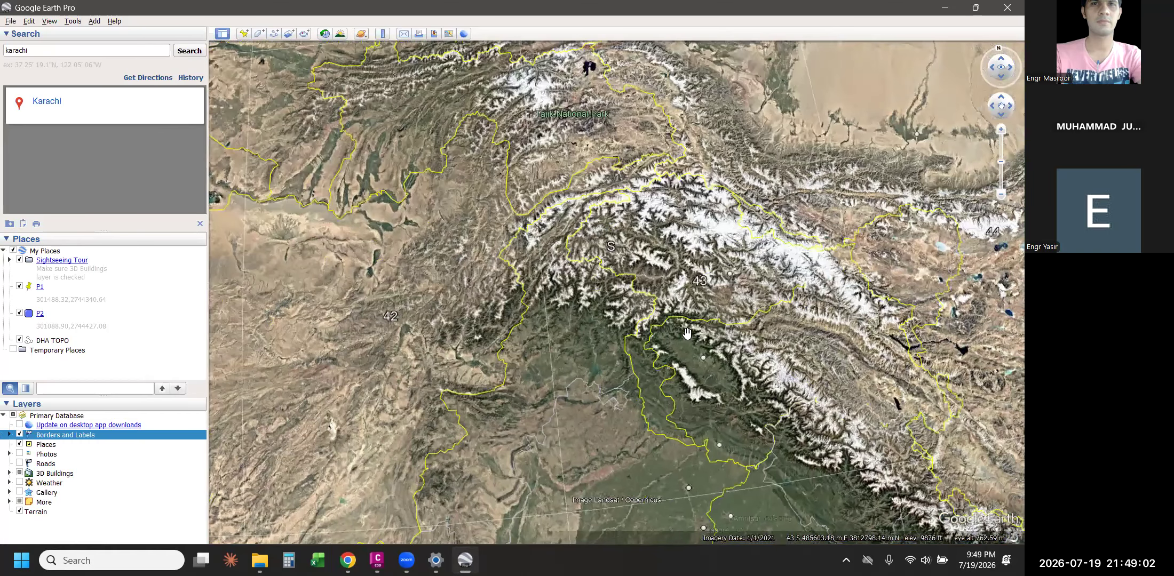
scroll(657, 304, down, 1)
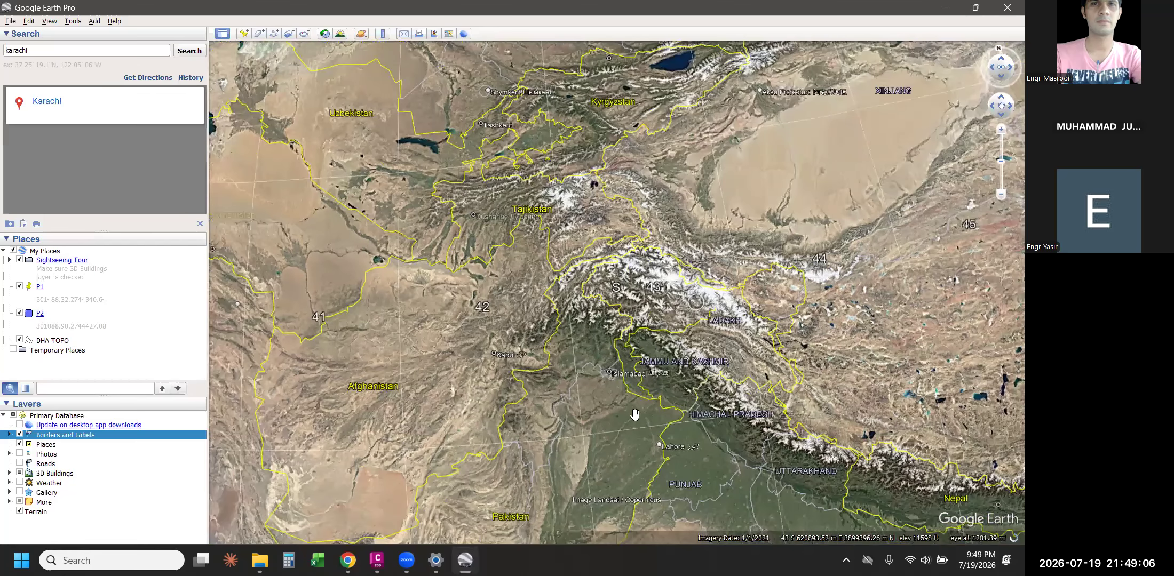
scroll(650, 361, down, 1)
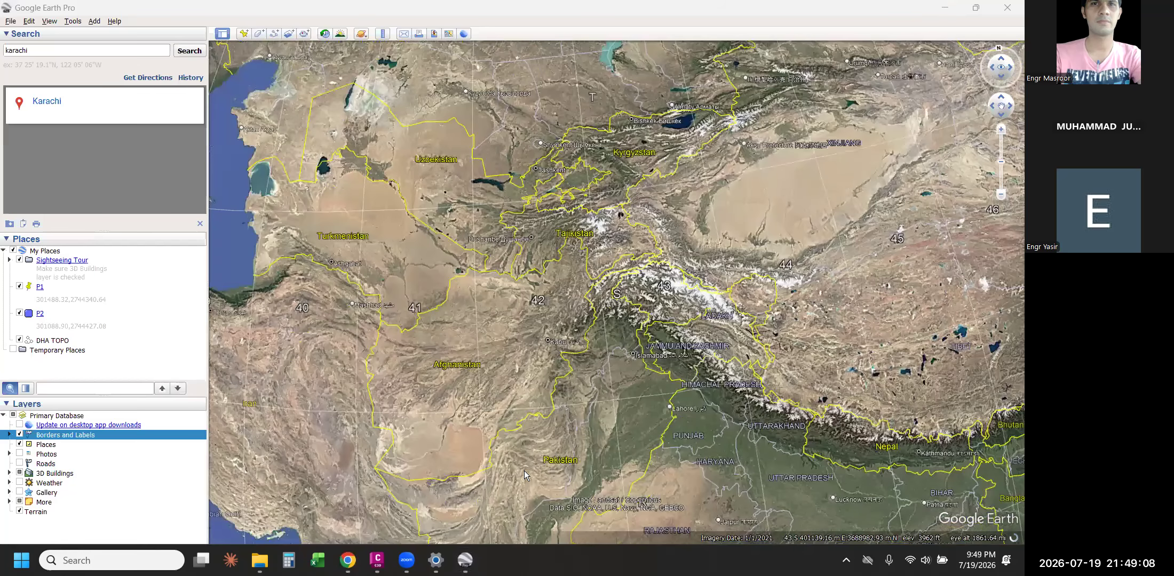
- Switch to Civil 3D, set the coordinate system to UTM-WGS 1984 datum, Zone 42 North, Meter, and zoom to the drawing extents
click(348, 560)
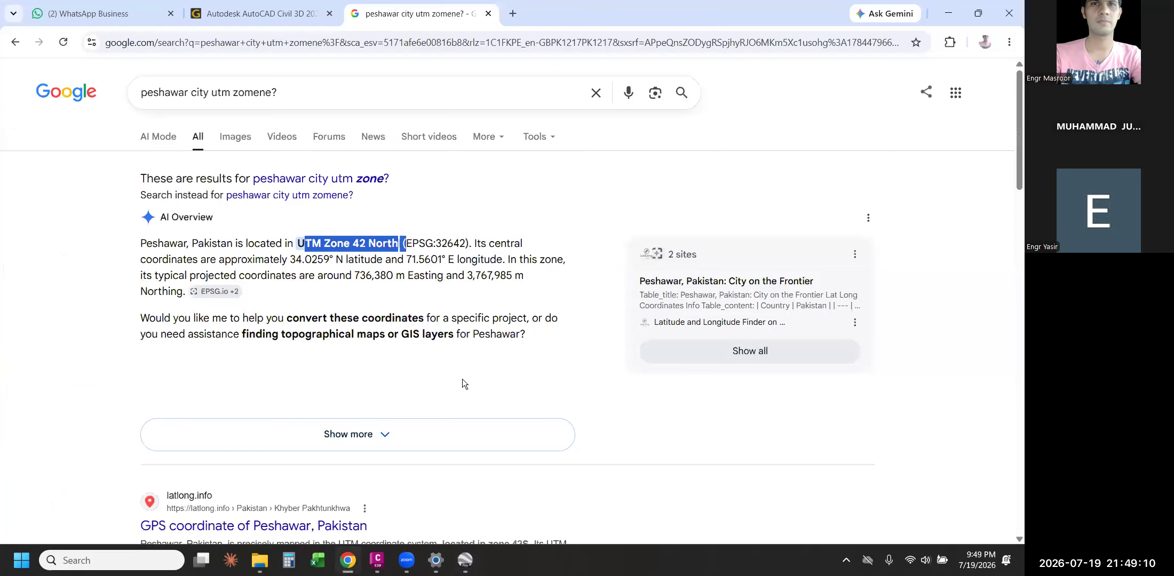
key(alt+Tab)
click(646, 218)
scroll(490, 335, down, 4)
scroll(412, 339, down, 3)
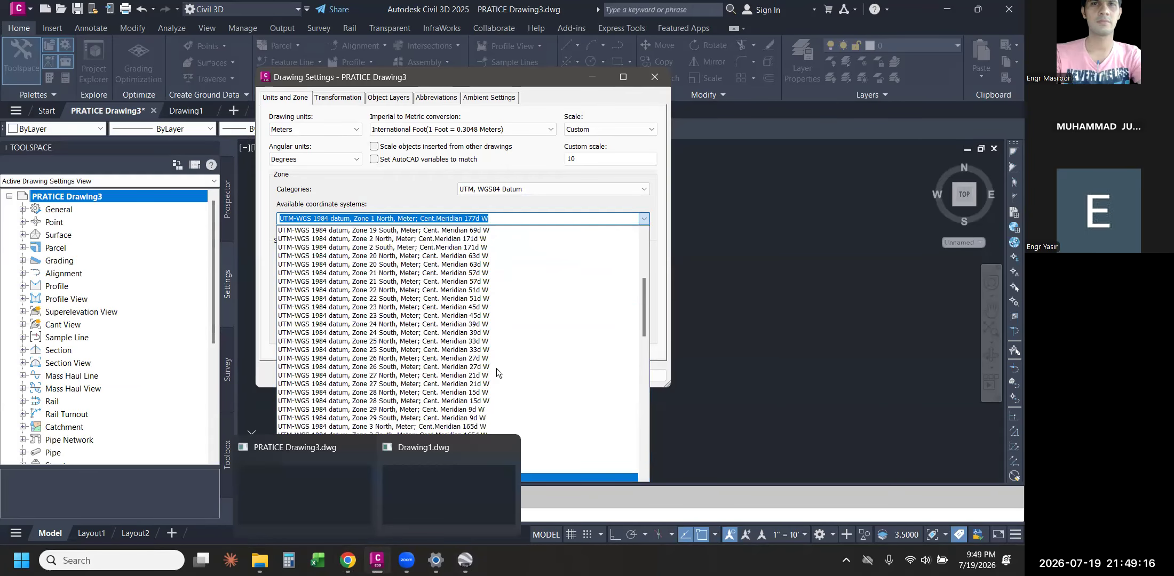
scroll(433, 337, down, 12)
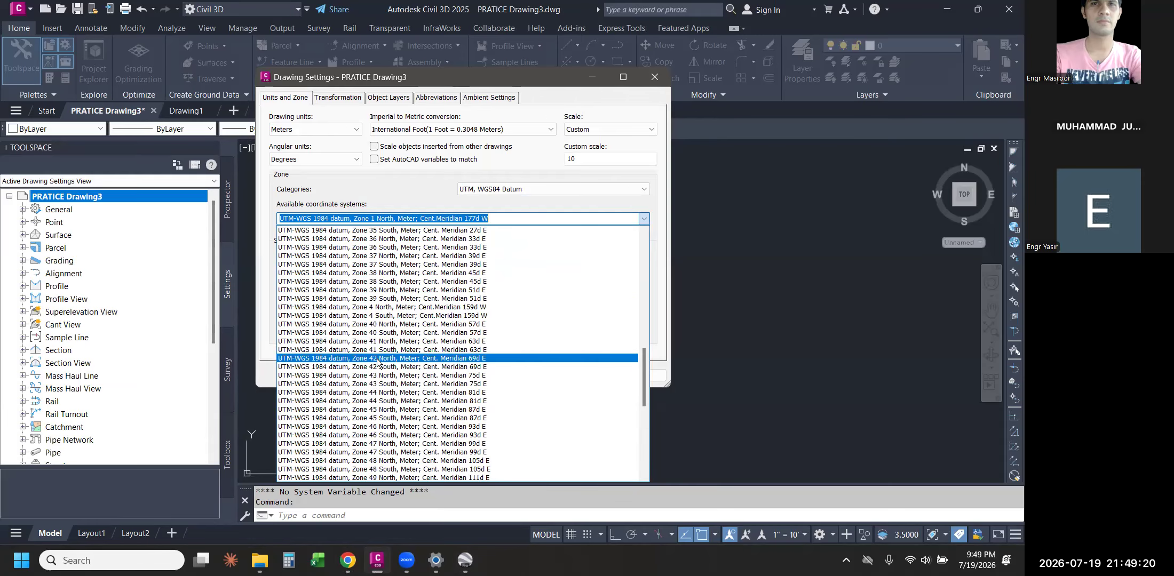
click(395, 359)
click(478, 375)
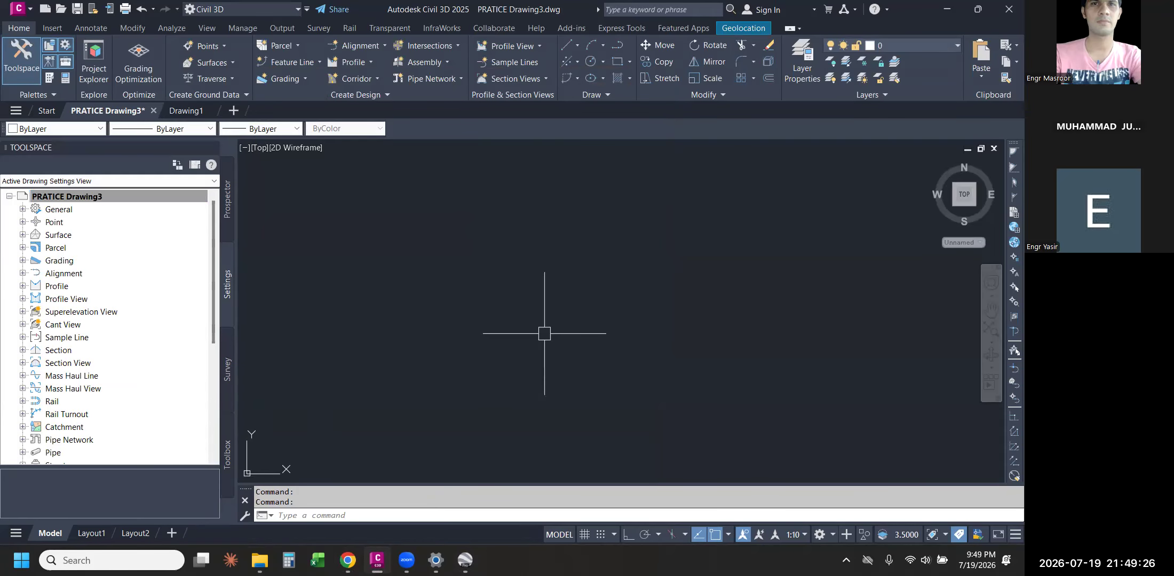
text(z)
key(Return)
text(e)
key(Return)
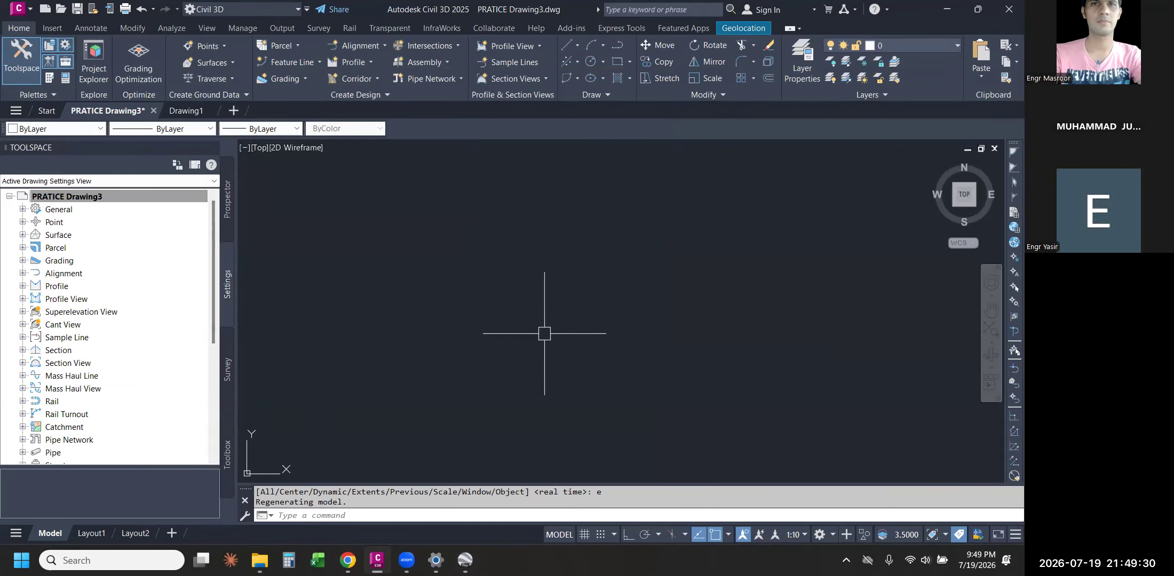
- Open Topo survey data.csv from the Batch-3 folder in Excel and insert a blank row above the first record
click(259, 558)
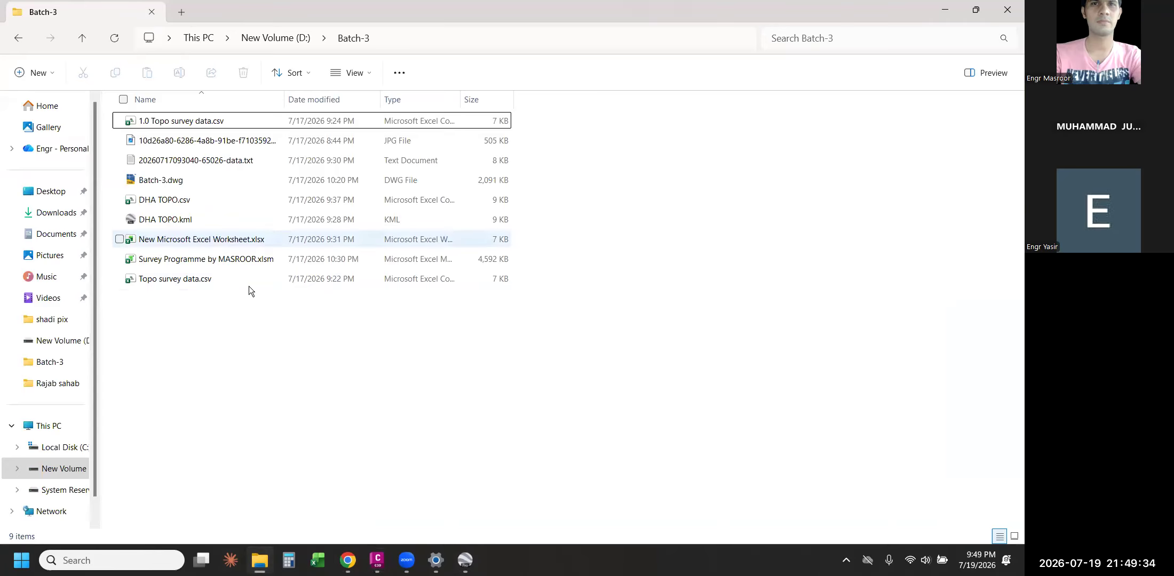
double_click(201, 281)
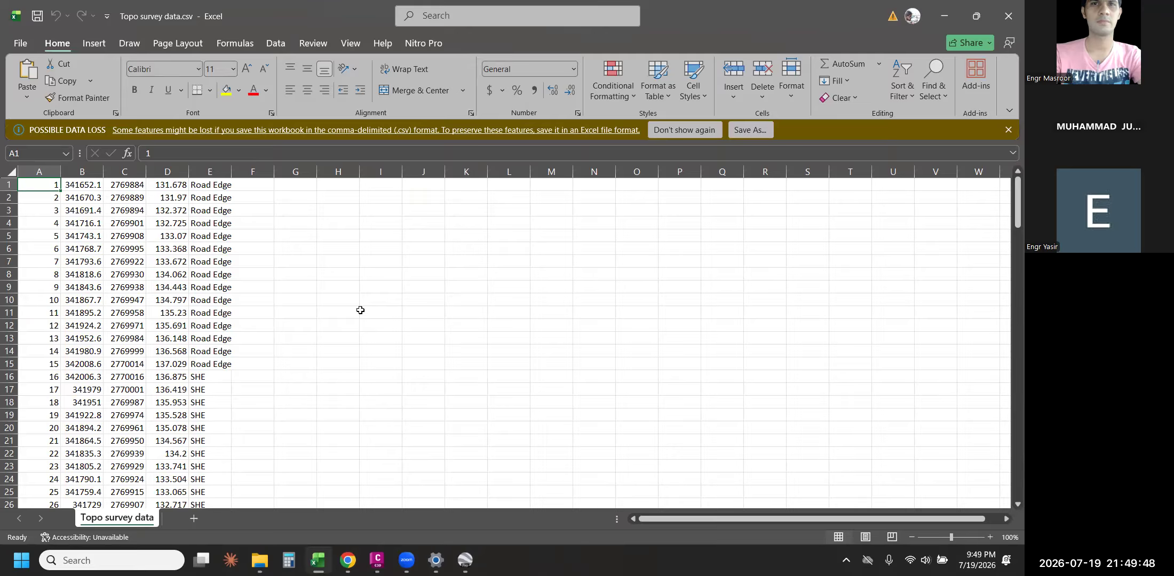
click(8, 184)
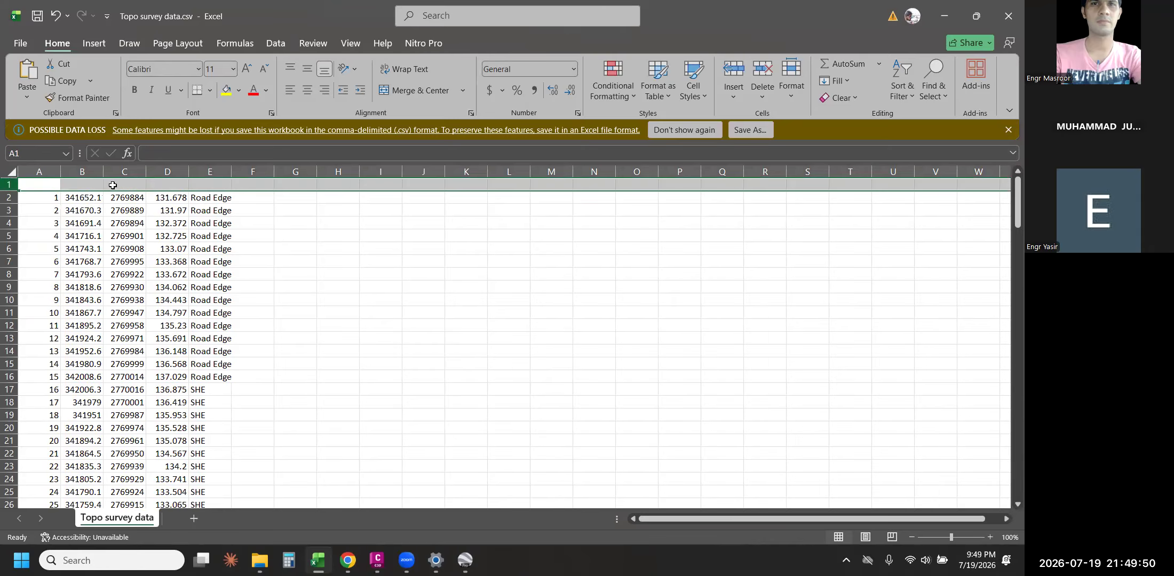
key(ctrl+shift+equal)
- Enter the headings POINT, EASTING, NORTHING, ELEVATION (Z) and DESCRIPTION across row 1
click(39, 183)
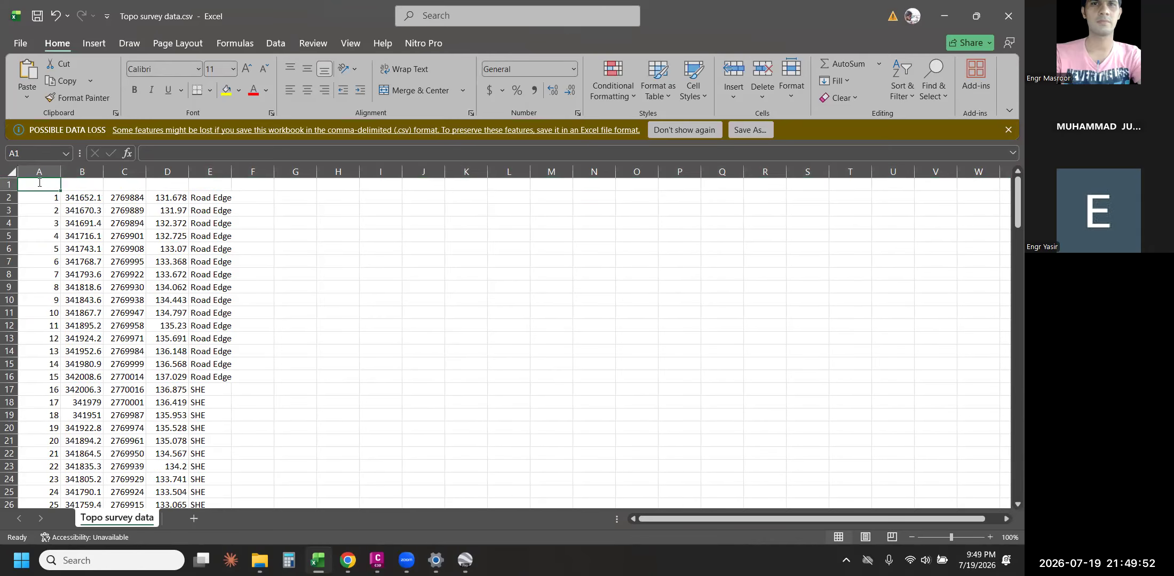
text(POINT)
key(Tab)
text(EASTING)
key(Tab)
text(NORTHING)
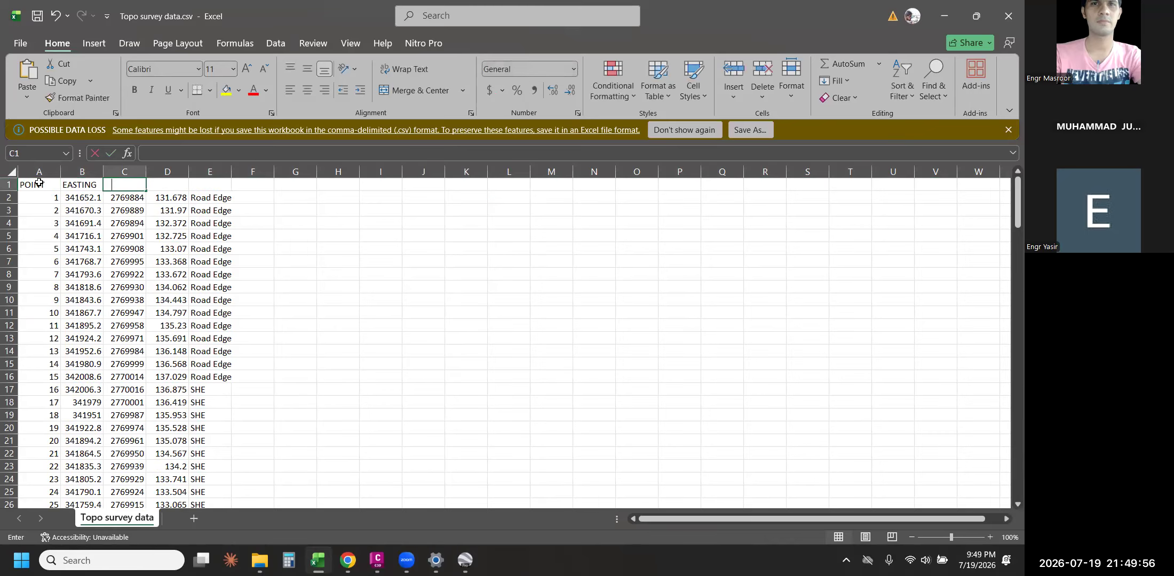
key(Tab)
text(ELE)
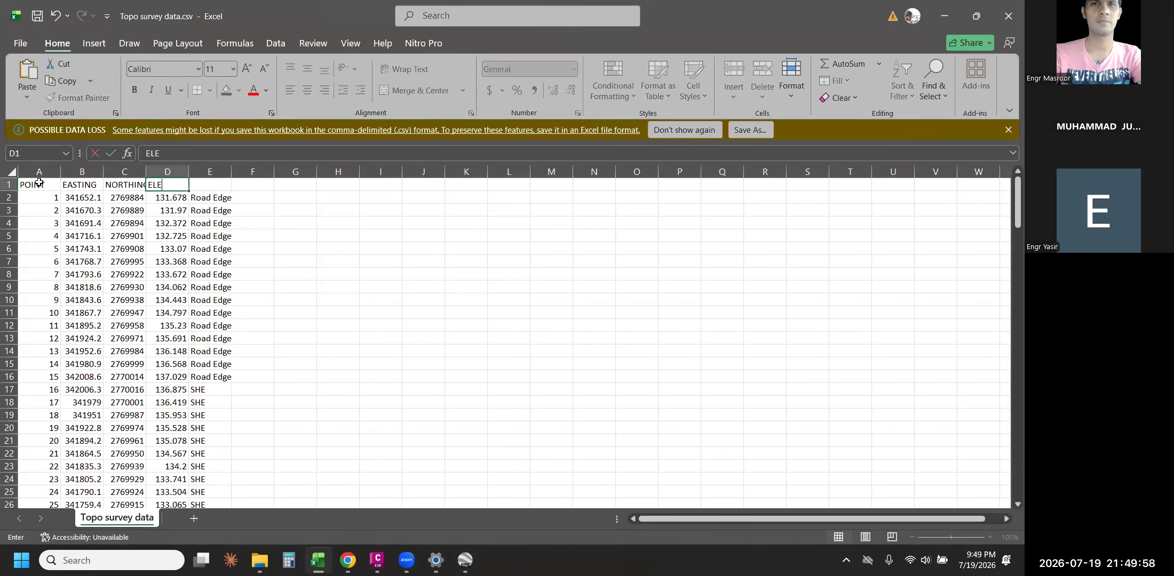
text(VATION ))
key(Tab)
text(DESCRIPTION)
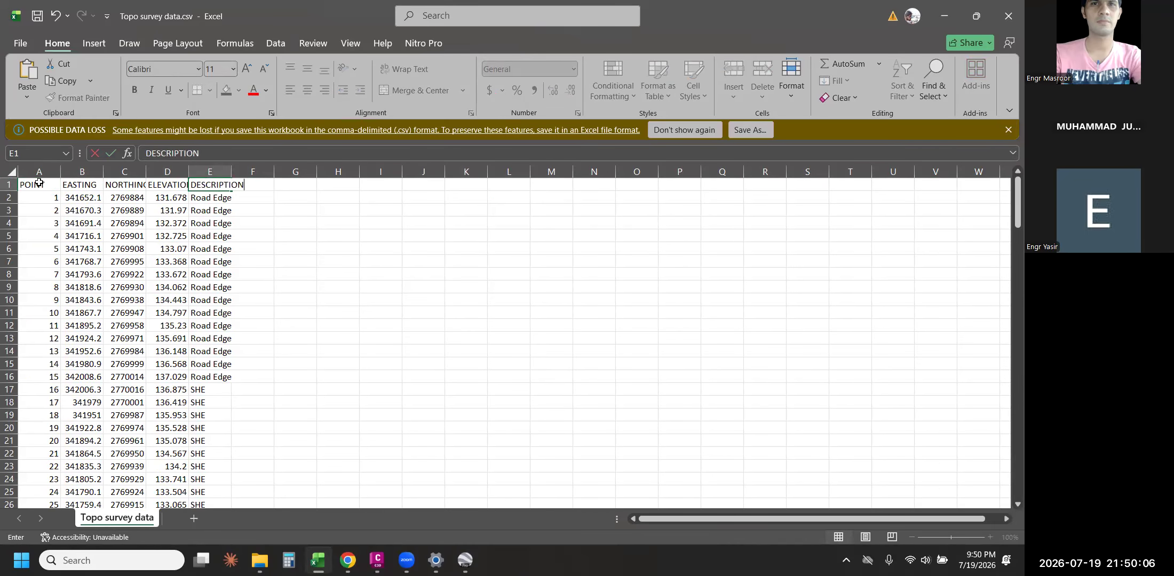
key(Return)
- Autofit all column widths and centre the contents of the whole sheet
key(ctrl+a)
key(ctrl+a)
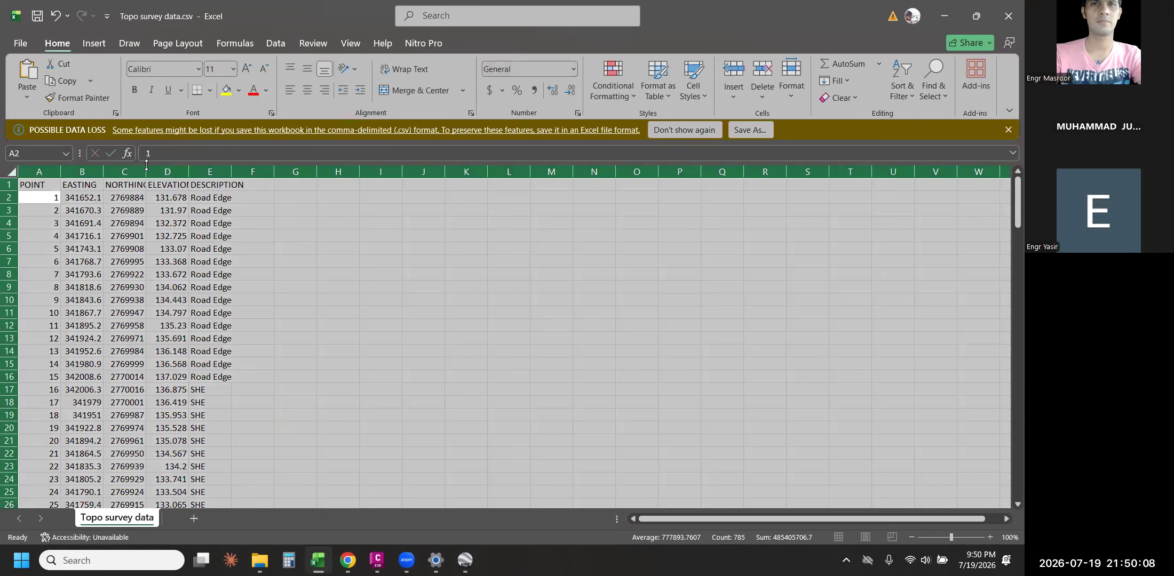
double_click(143, 169)
drag(142, 168, 167, 169)
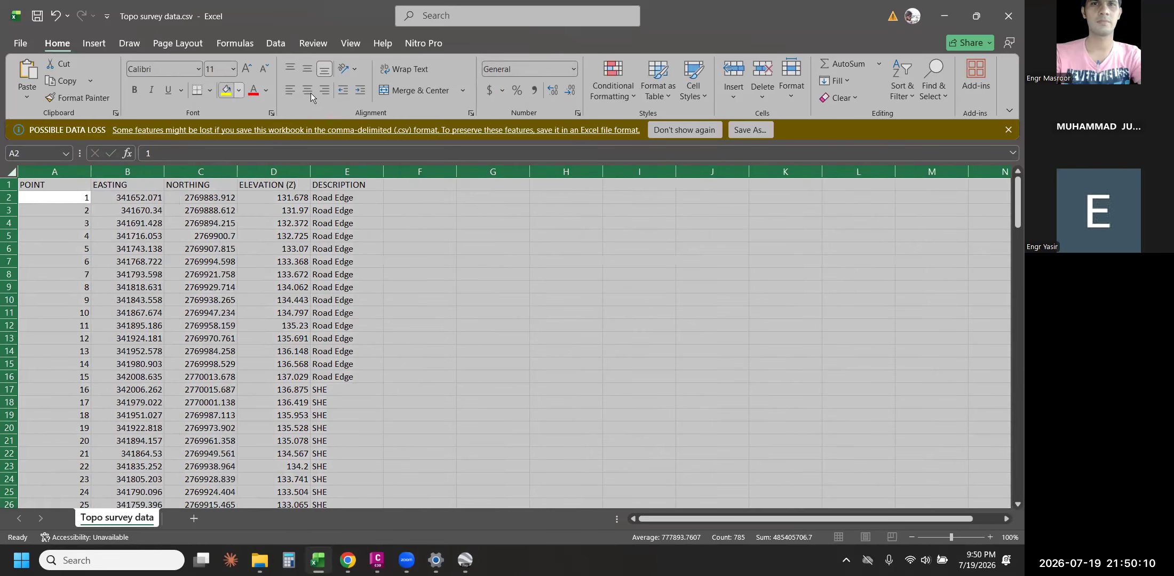
click(309, 89)
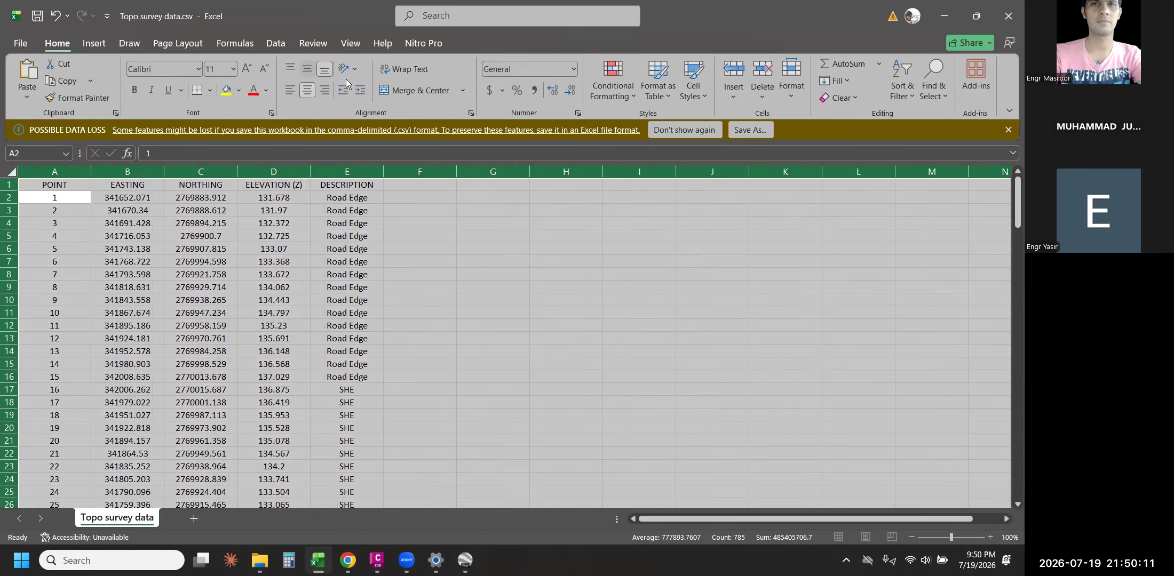
click(62, 186)
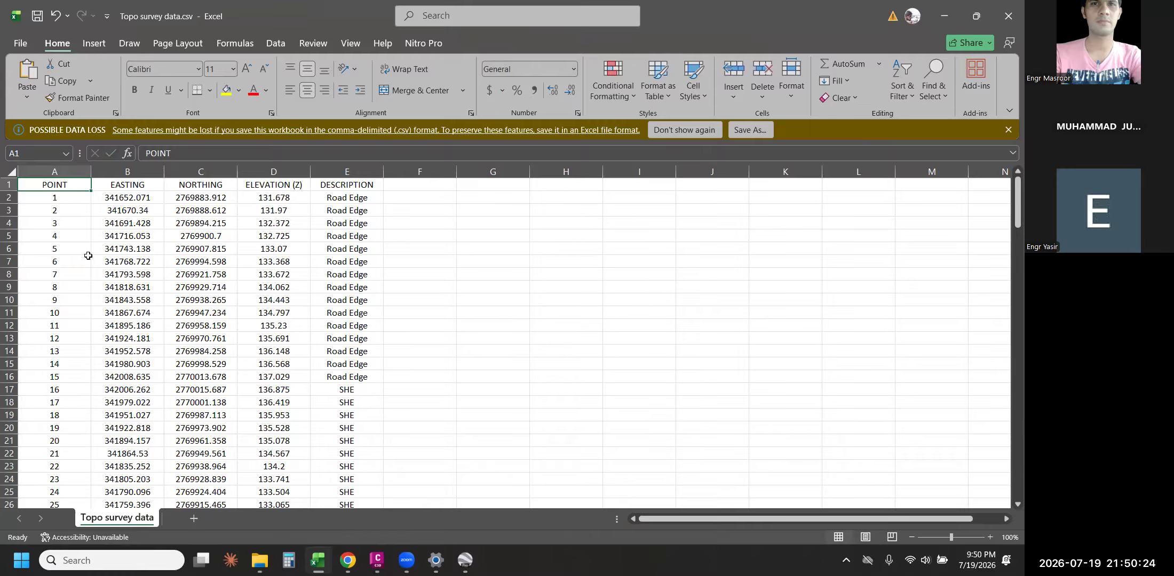
- Delete the POINT column and insert an empty column before EASTING
drag(56, 181, 61, 288)
click(75, 172)
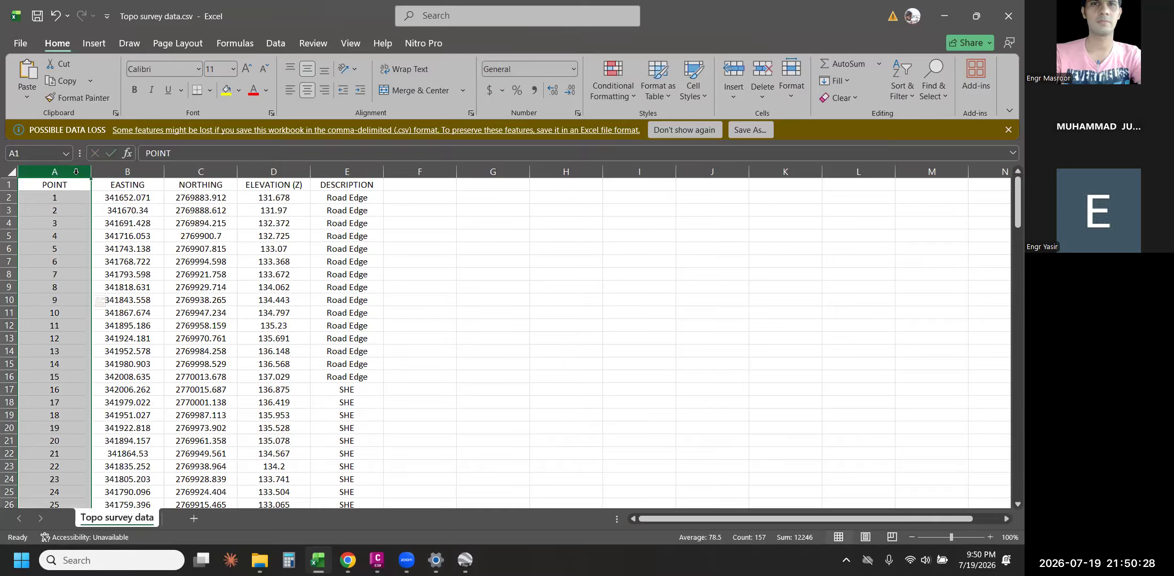
key(ctrl+minus)
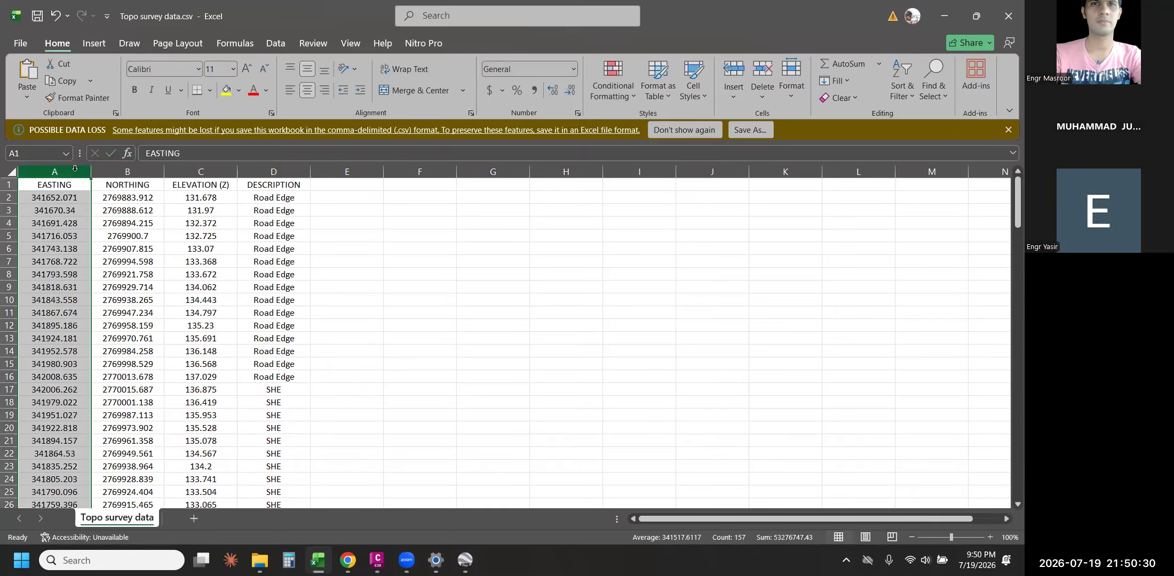
key(ctrl+plus)
click(86, 196)
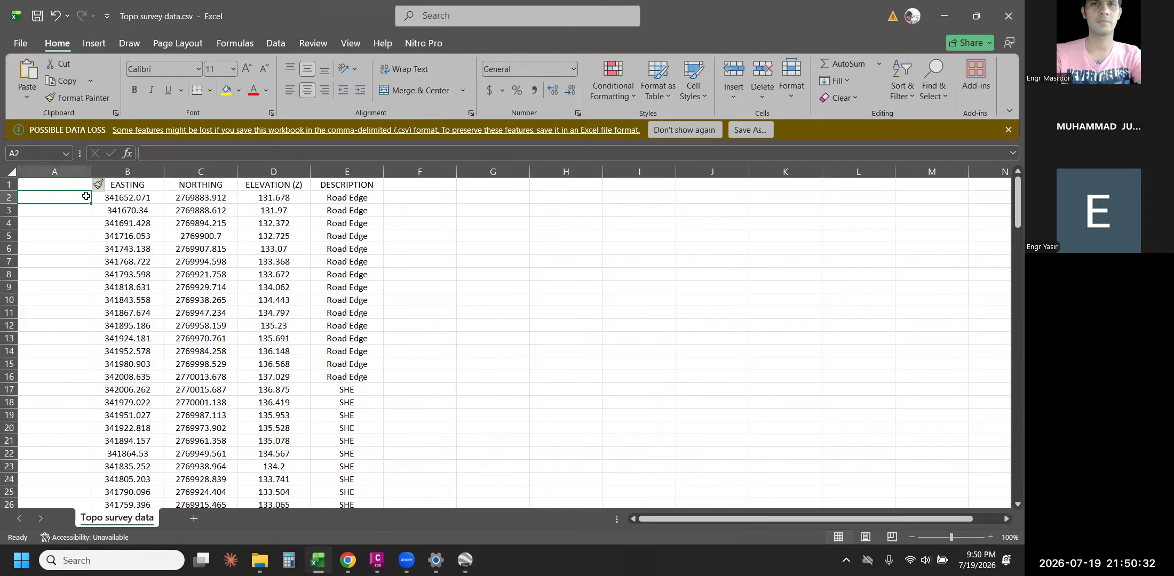
- Look through the survey records further down the sheet and return to the first row
key(Right)
key(Right)
key(Right)
key(Right)
key(Right)
key(Down)
key(Down)
key(Down)
key(Page_Down)
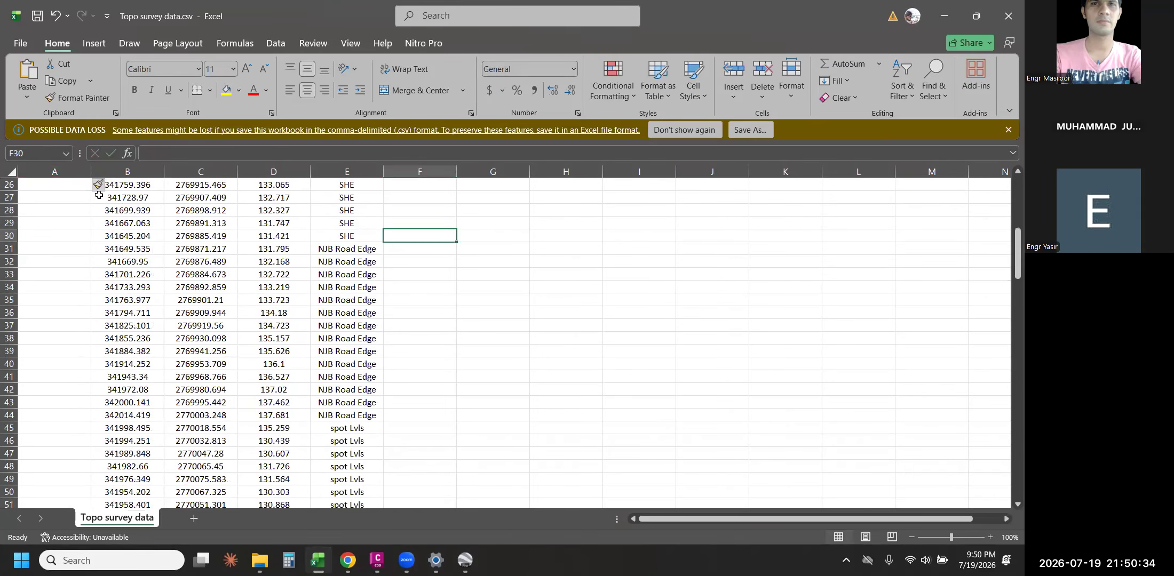
scroll(216, 341, up, 8)
key(ctrl+Up)
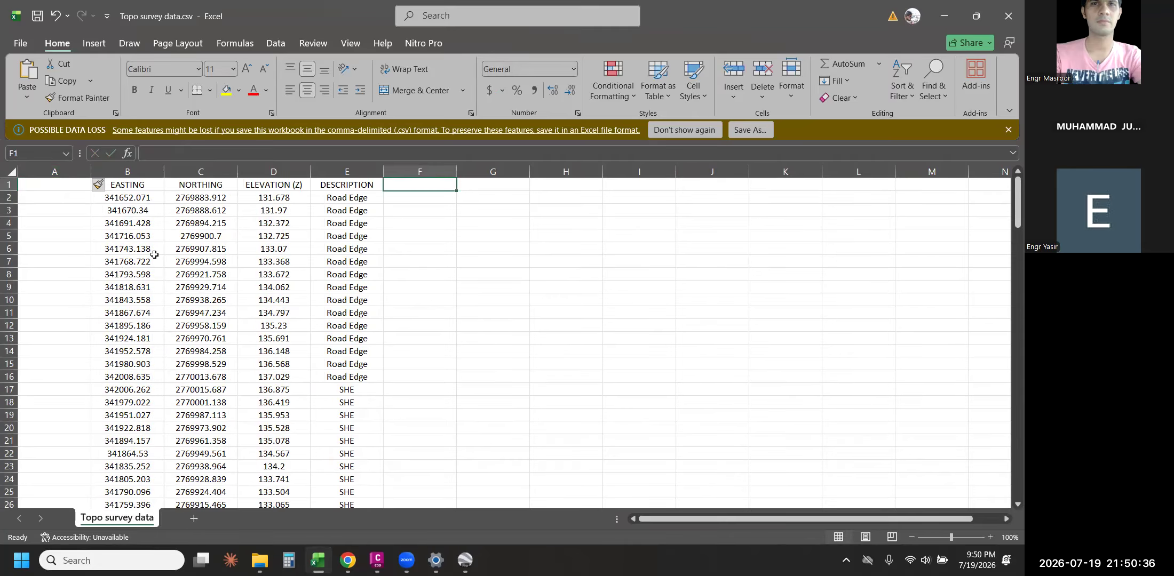
- Number the points in column A by entering 1, 2 and 3 from A2 and filling the series down to the last record
click(66, 188)
key(Down)
text(1)
key(Return)
text(2)
key(Return)
text(3)
key(Return)
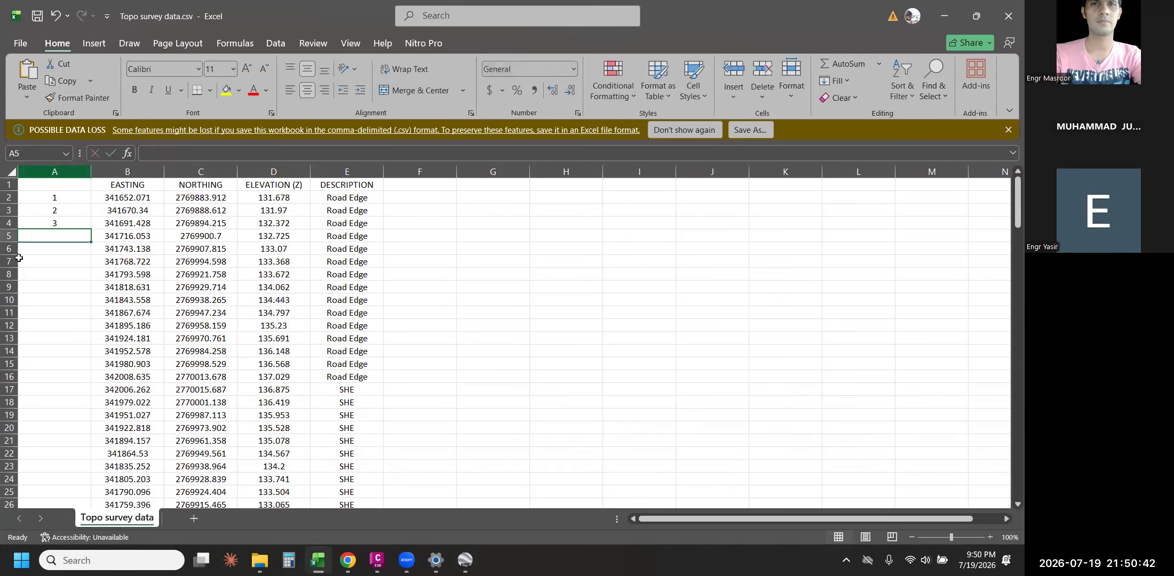
drag(60, 201, 85, 230)
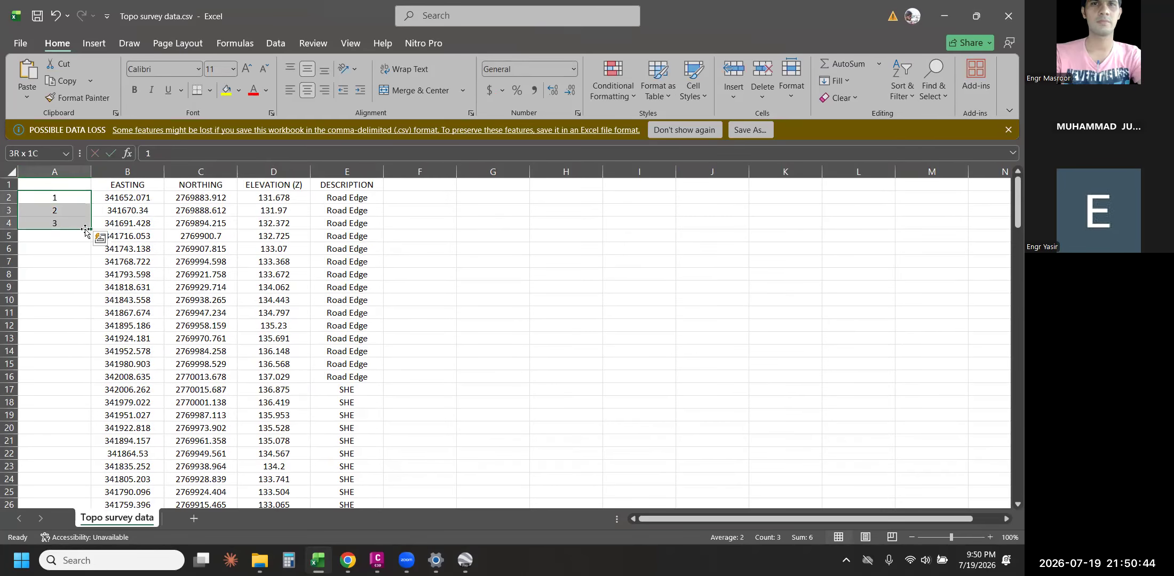
double_click(86, 230)
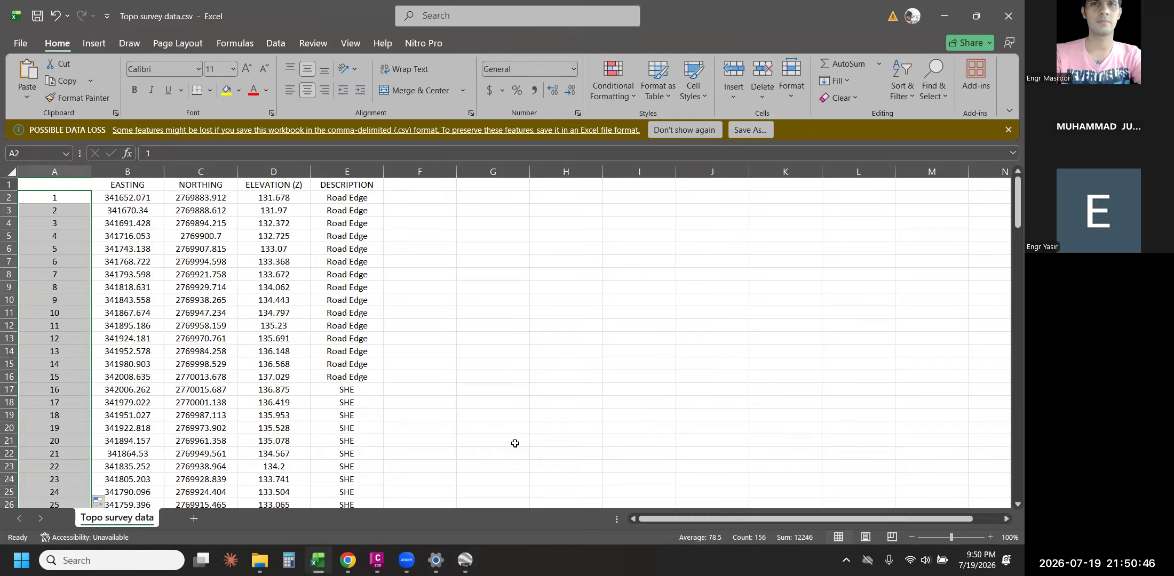
- Review the easting, northing, elevation and description columns and the first point's coordinates and elevation
click(138, 181)
click(173, 183)
click(283, 186)
click(346, 185)
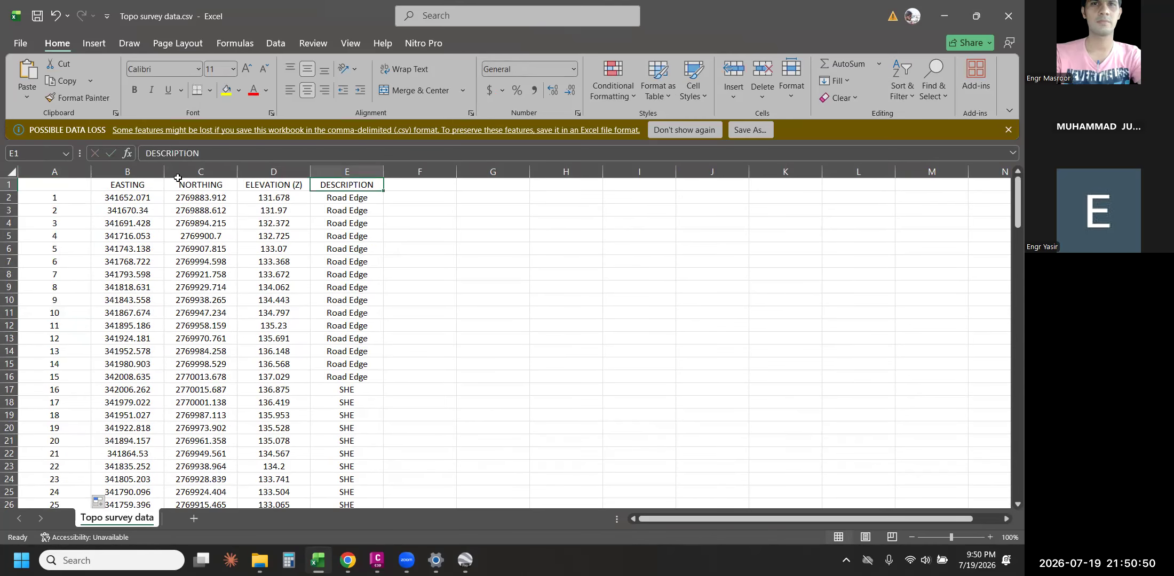
drag(128, 173, 203, 173)
drag(133, 197, 207, 197)
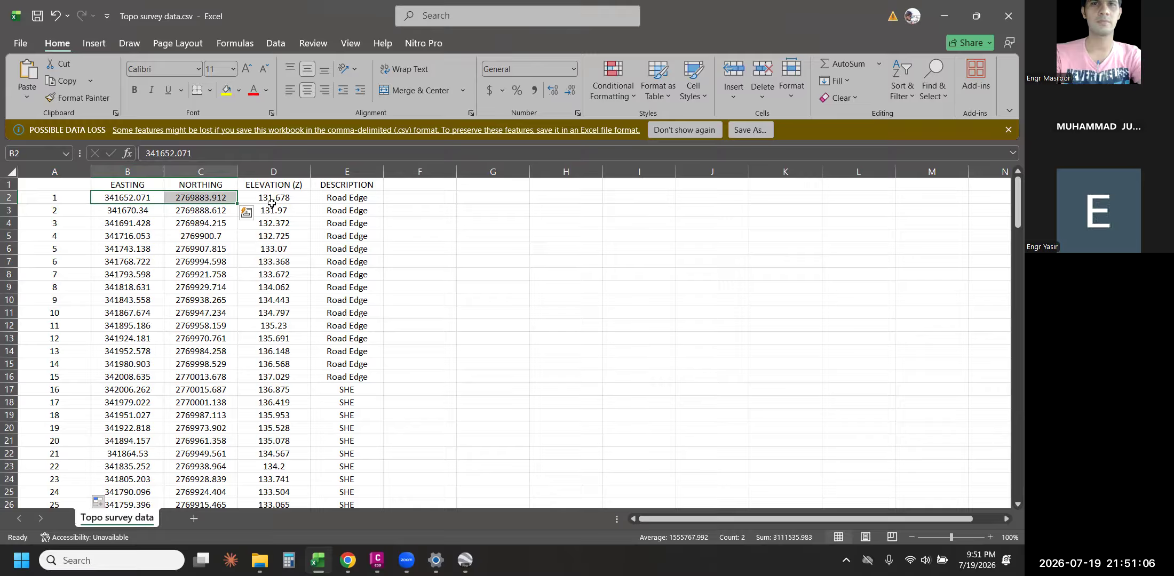
click(287, 198)
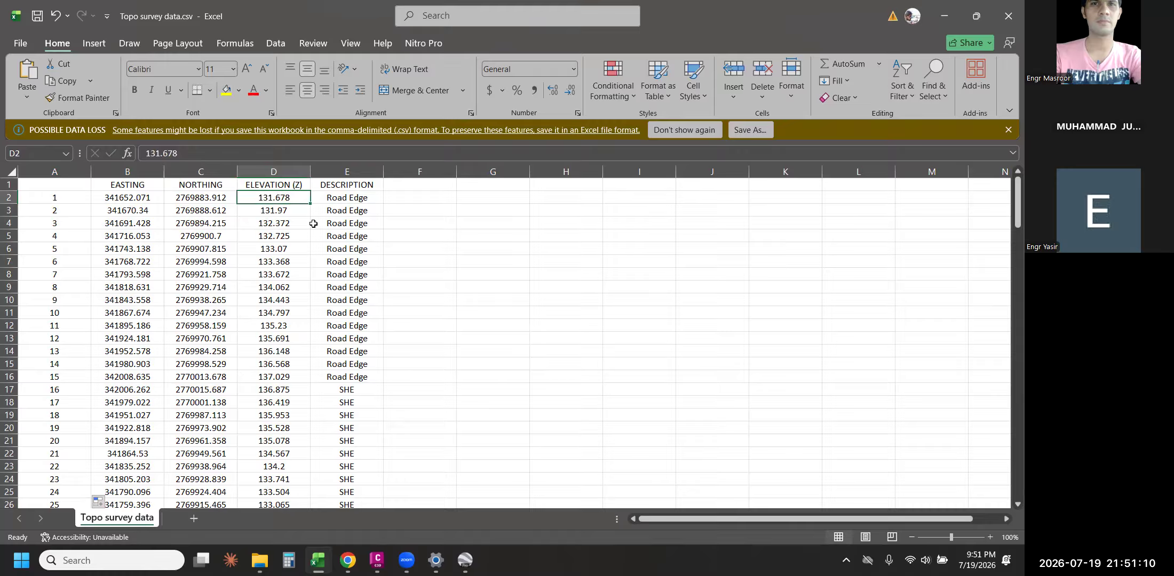
- Examine the description codes of the survey records from the first row down to the spot levels and return to the top
double_click(302, 198)
key(Escape)
click(386, 224)
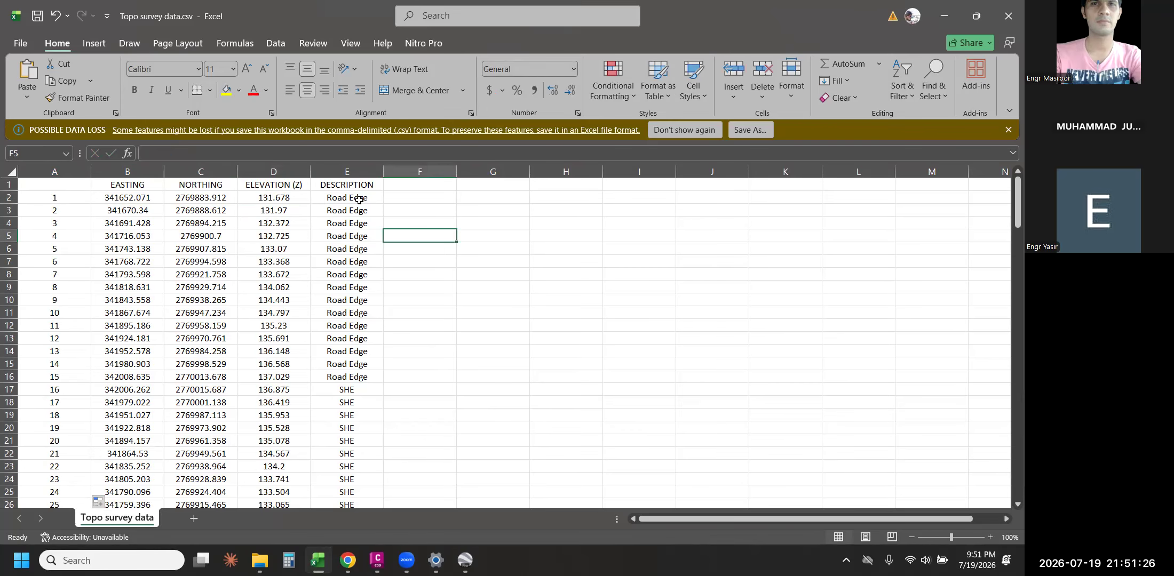
click(339, 199)
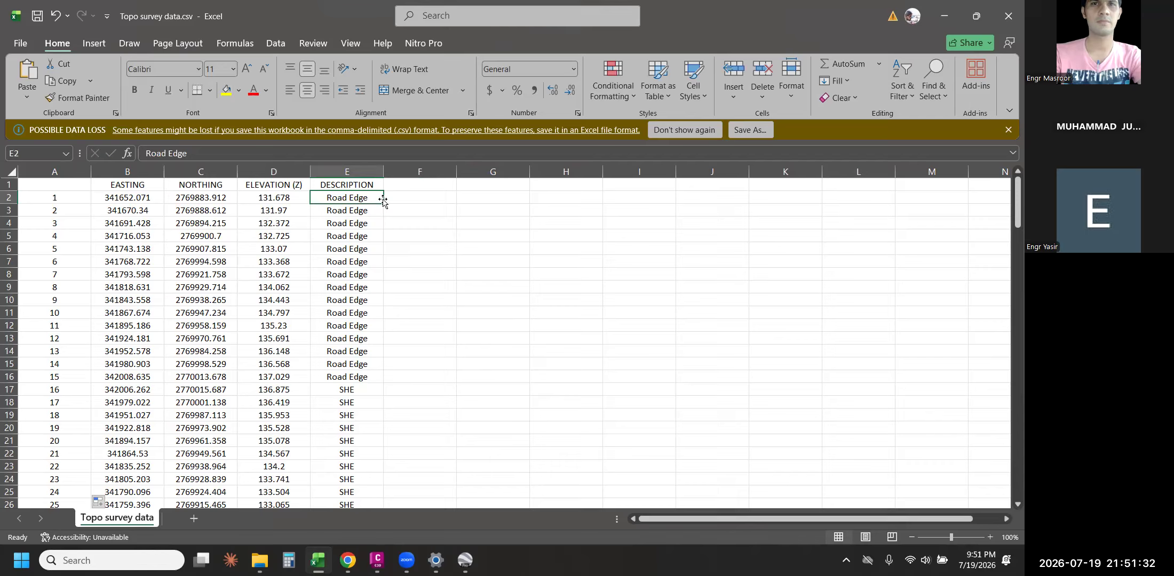
scroll(373, 288, down, 2)
click(376, 313)
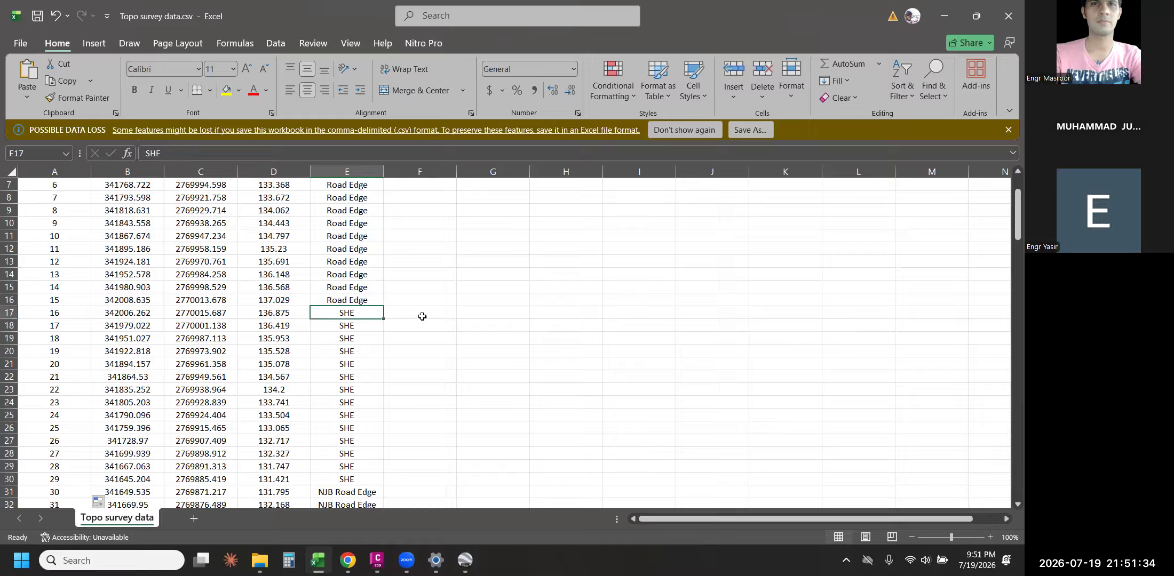
scroll(395, 323, down, 6)
click(367, 262)
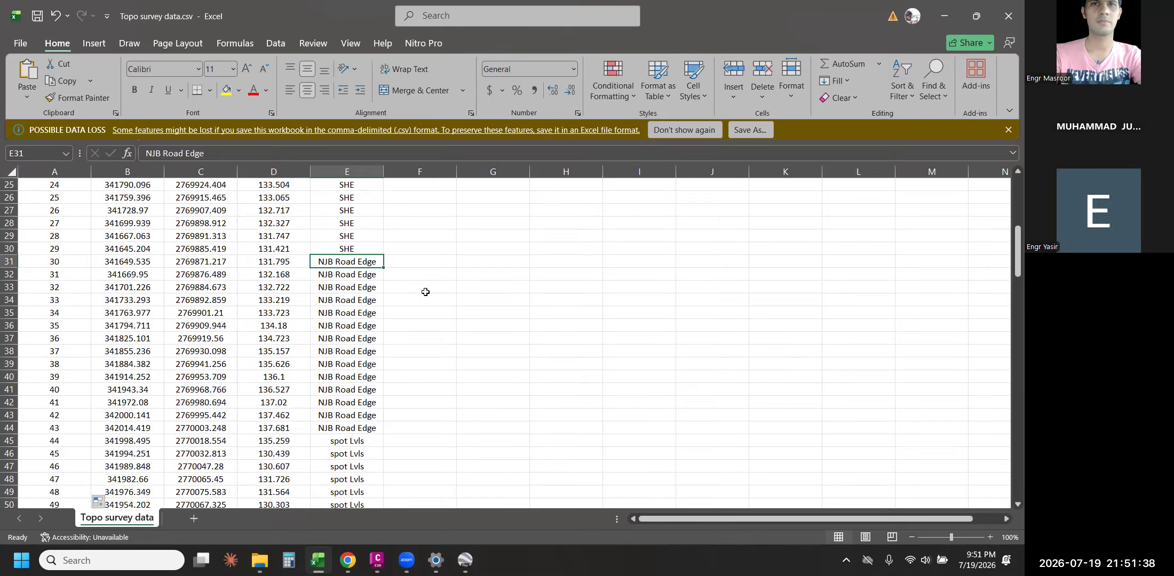
scroll(421, 315, down, 11)
click(376, 351)
scroll(376, 351, up, 19)
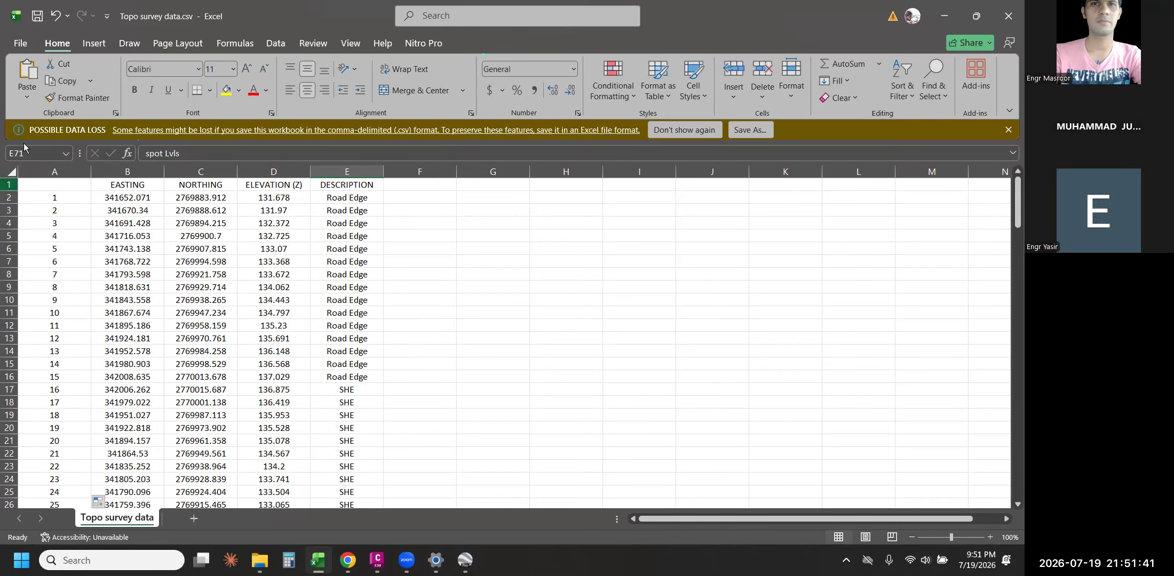
- Delete the header row with the column titles above the first survey point
click(102, 196)
click(8, 184)
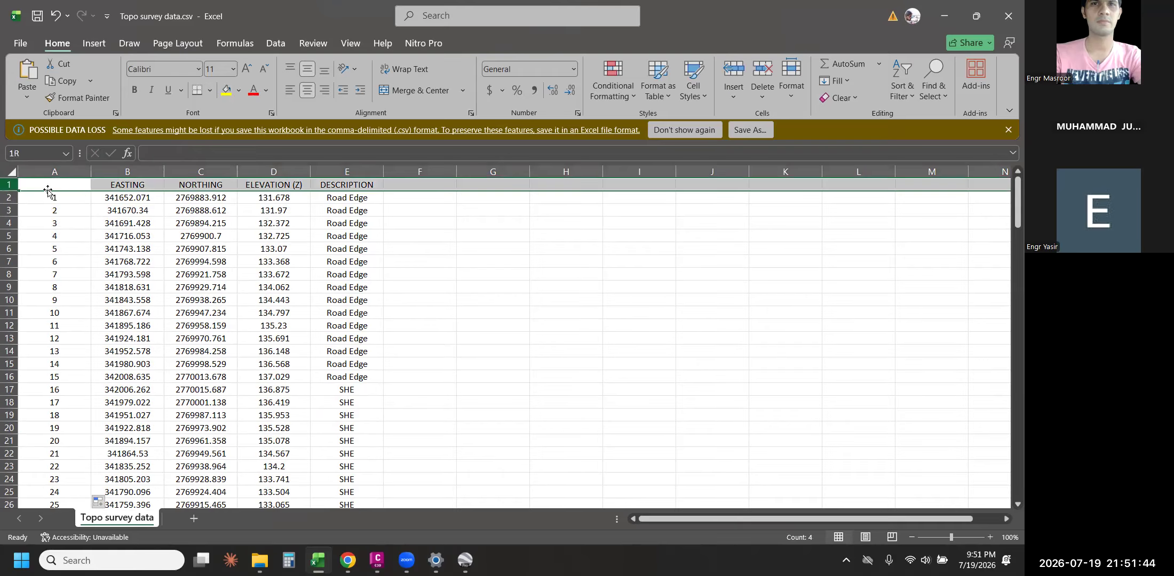
key(ctrl+minus)
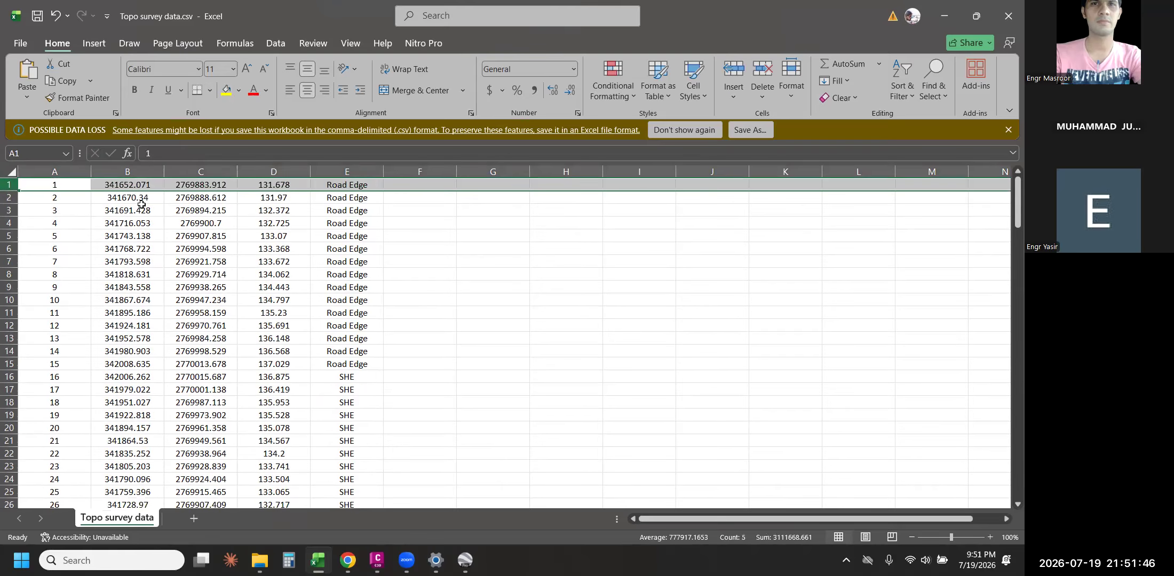
click(260, 294)
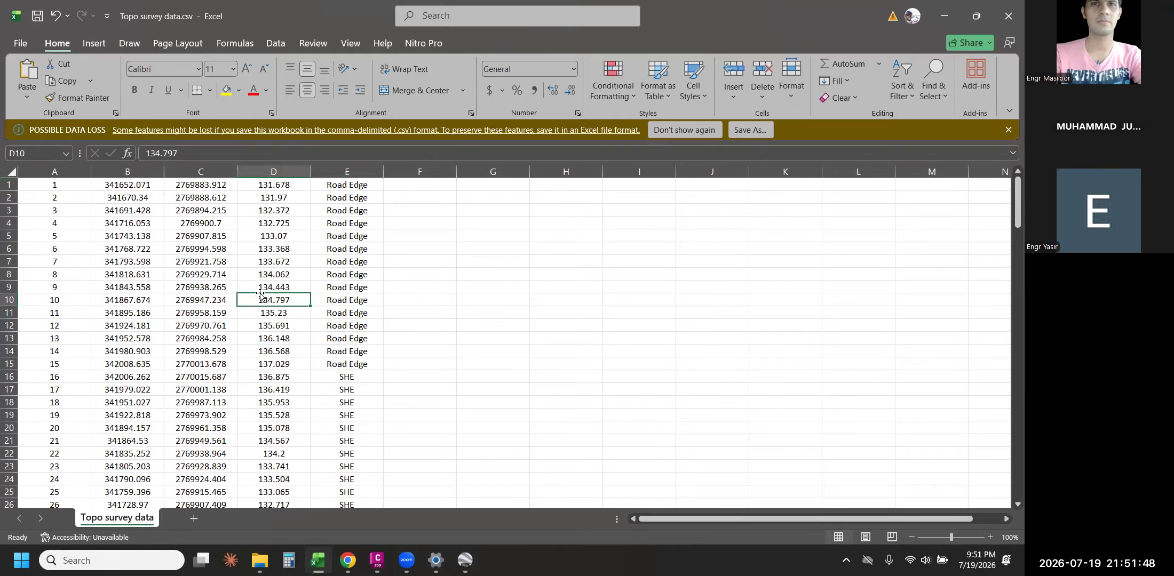
click(464, 272)
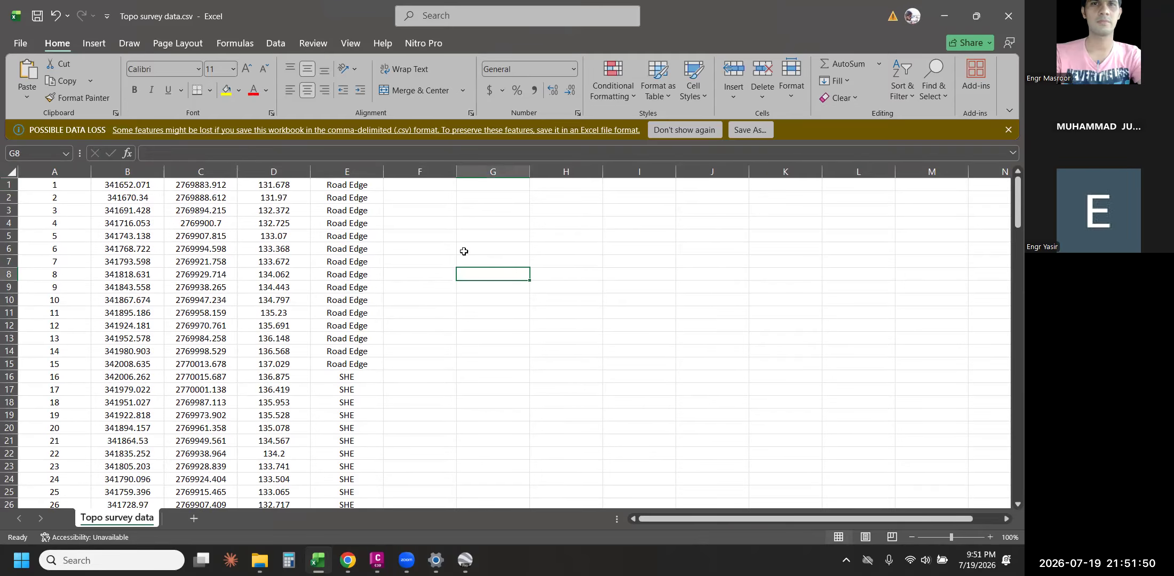
click(348, 171)
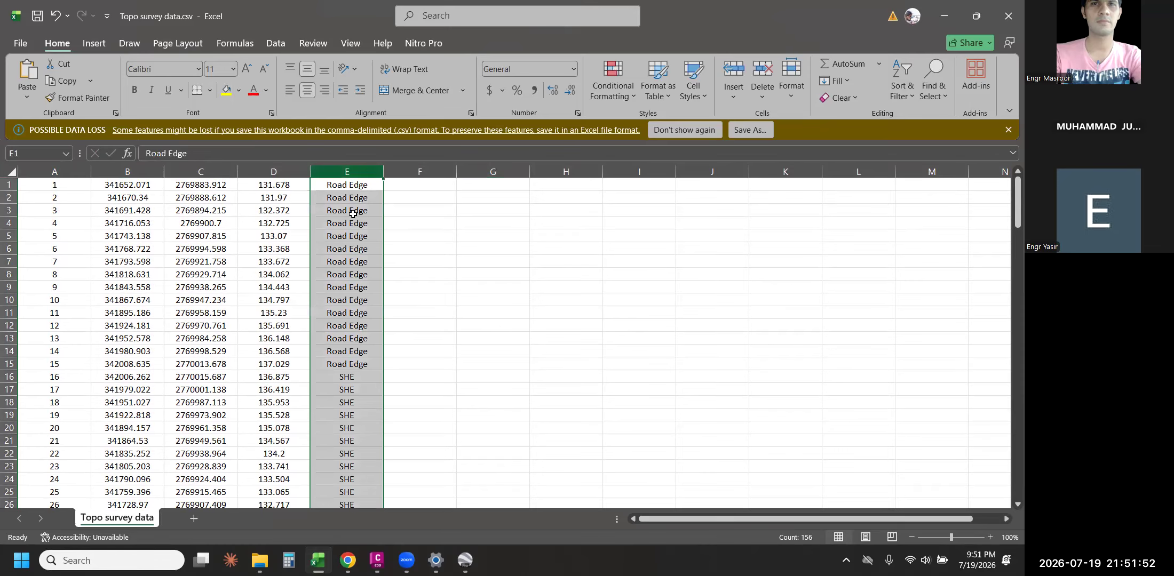
click(360, 233)
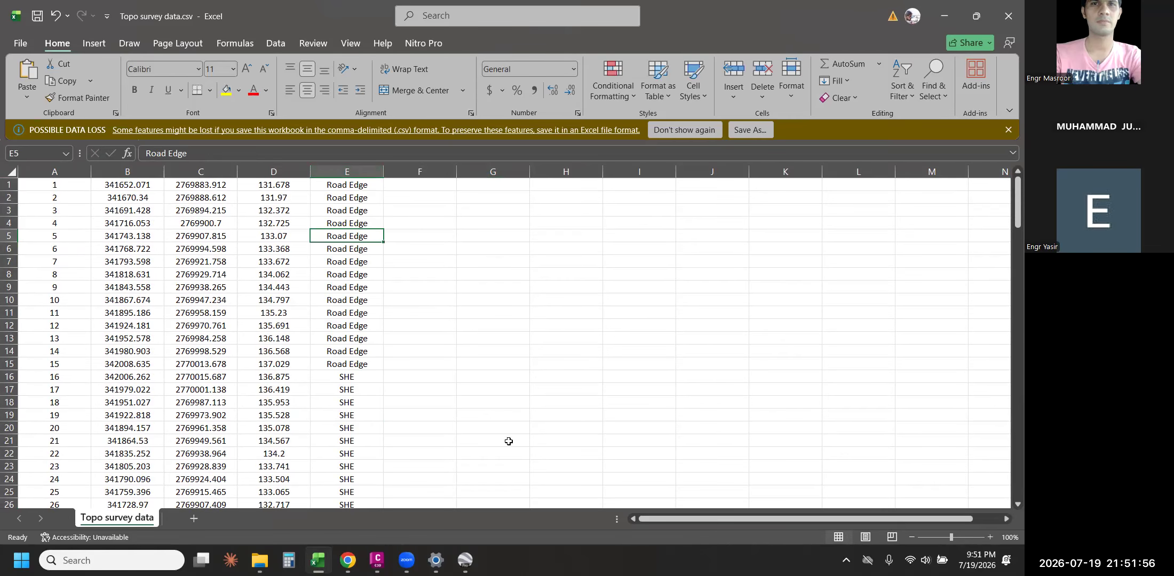
- Save the sheet as CSV (Comma delimited), overwriting Topo survey data.csv in the Batch-3 folder, and close the workbook
click(20, 44)
click(50, 219)
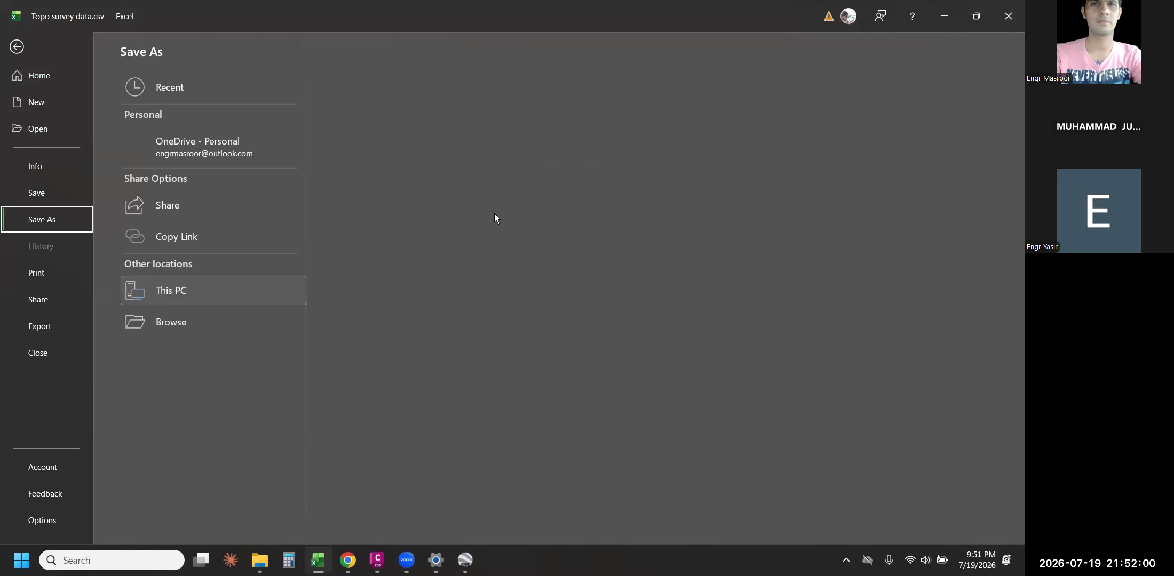
click(432, 152)
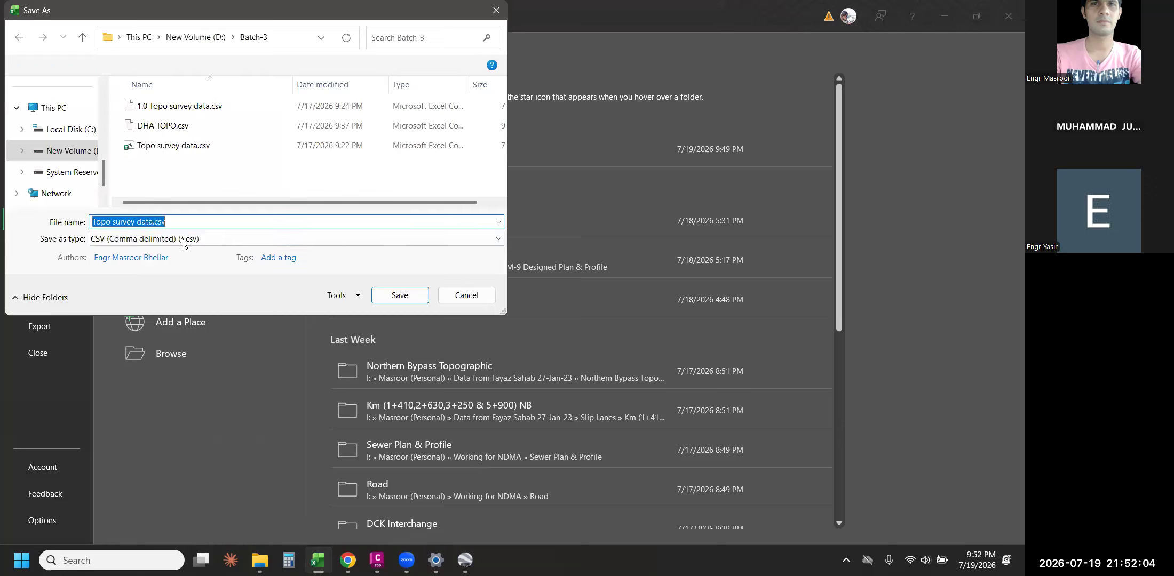
click(174, 240)
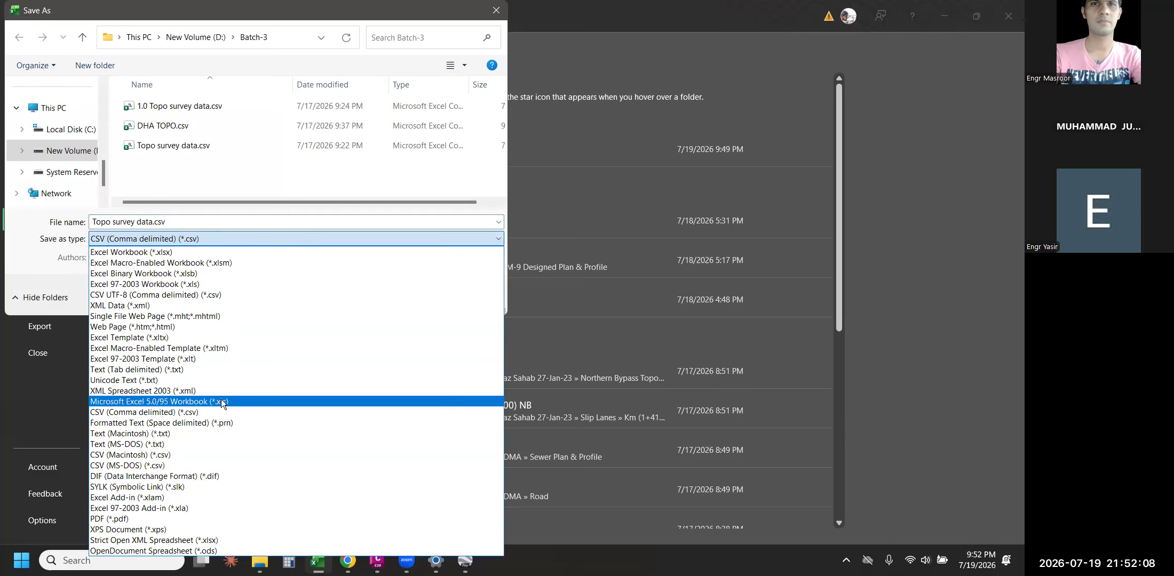
click(184, 411)
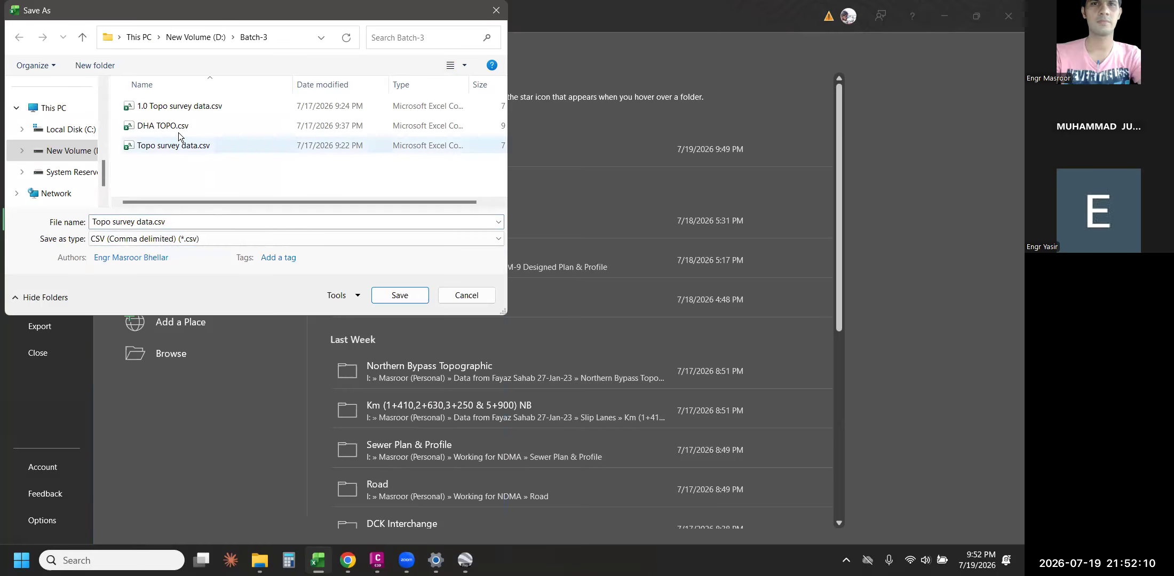
double_click(197, 149)
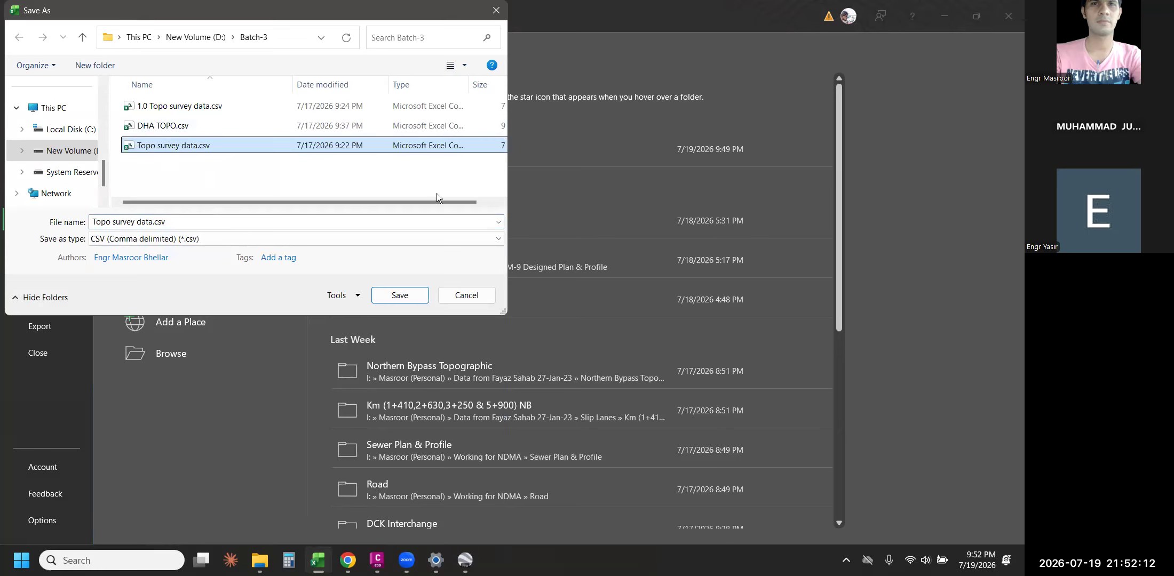
click(538, 283)
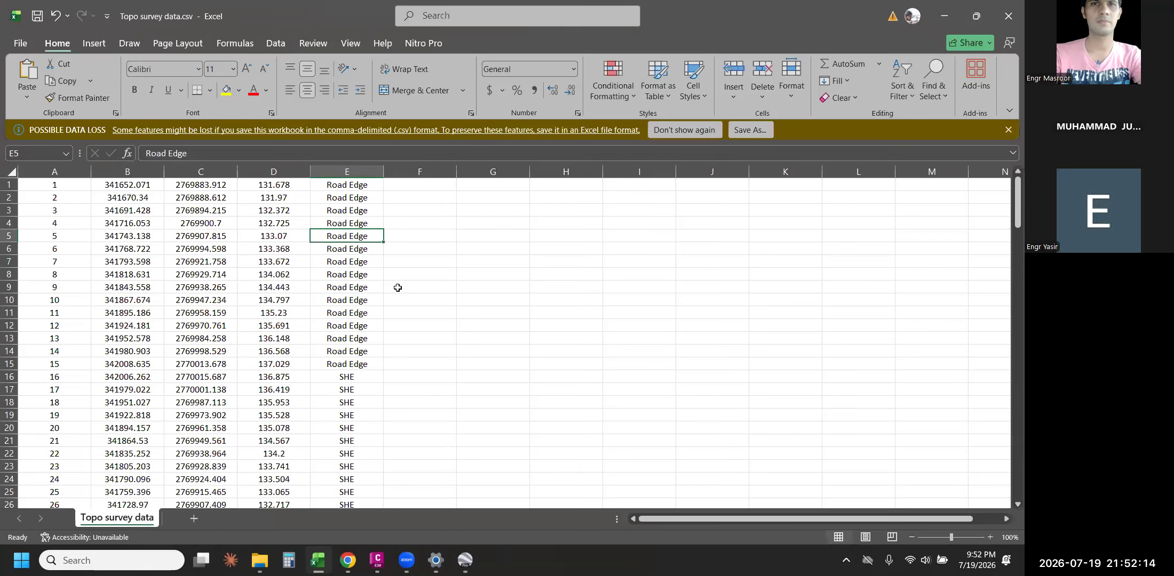
click(1008, 16)
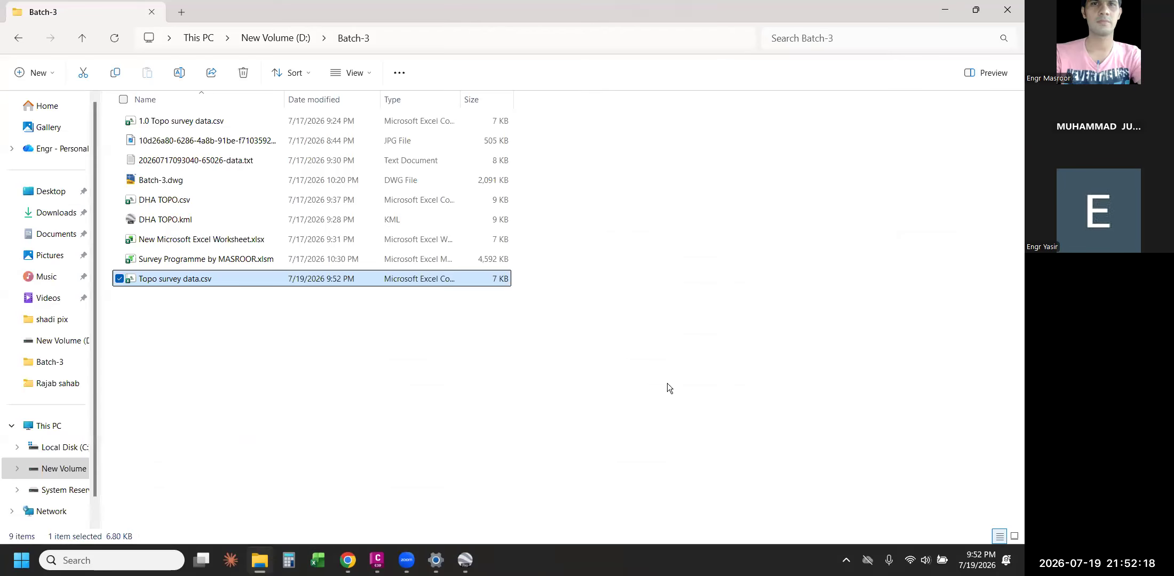
- Leave the Batch-3 folder and switch to the PRATICE Drawing3 drawing in Civil 3D
click(662, 388)
right_click(653, 396)
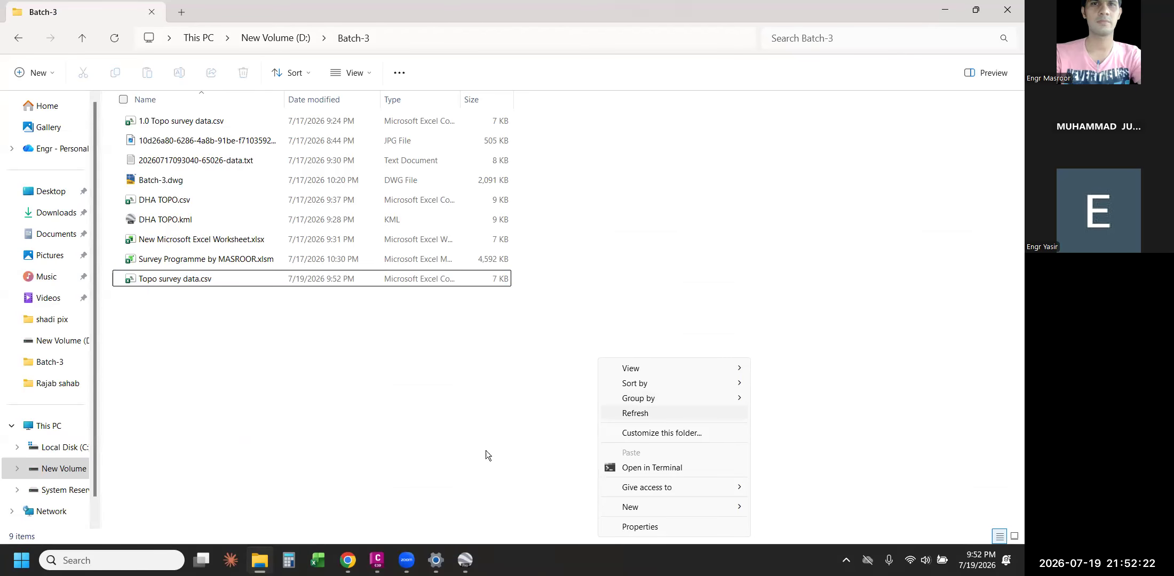
click(377, 560)
click(507, 448)
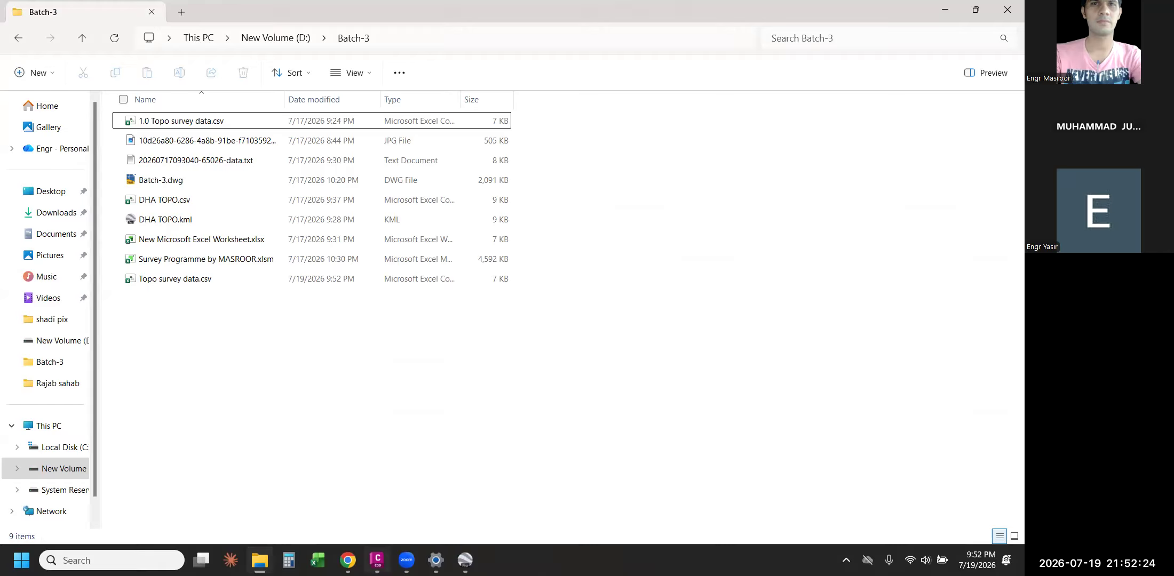
click(377, 560)
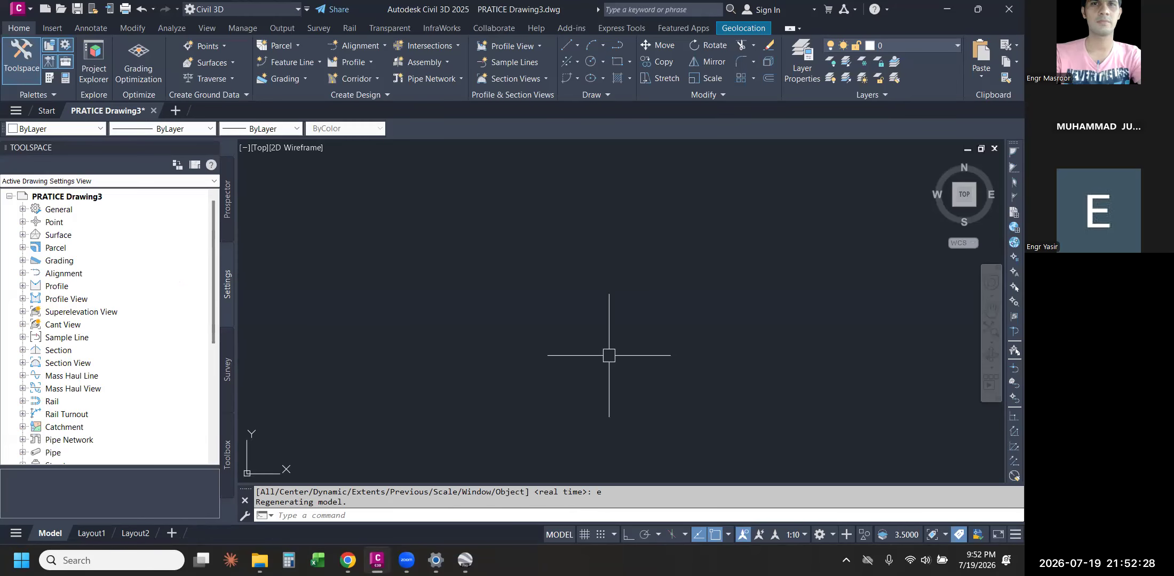
click(206, 46)
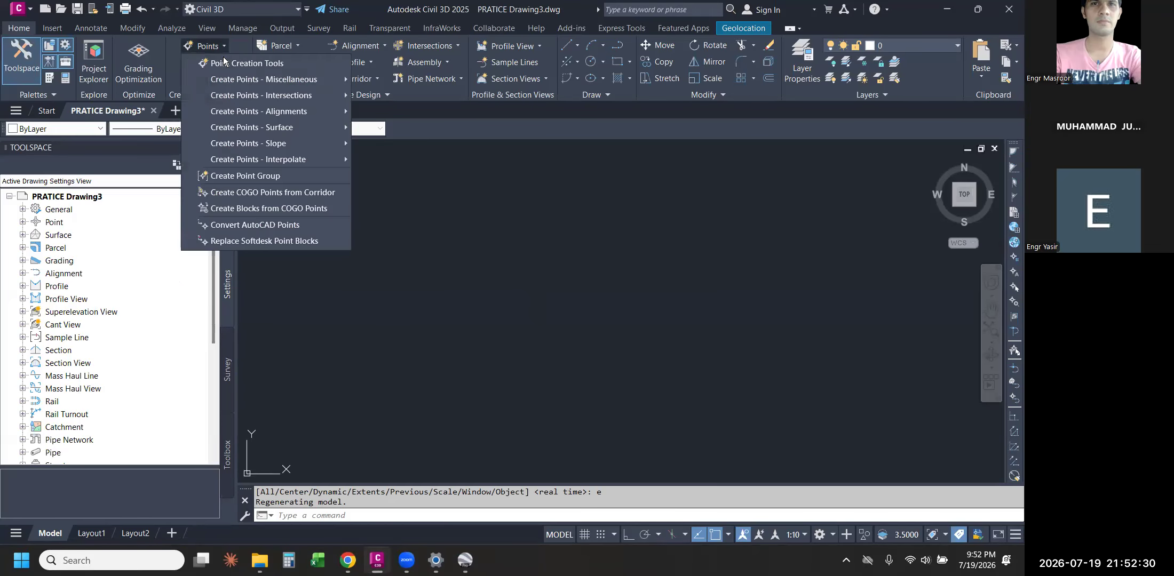
click(58, 28)
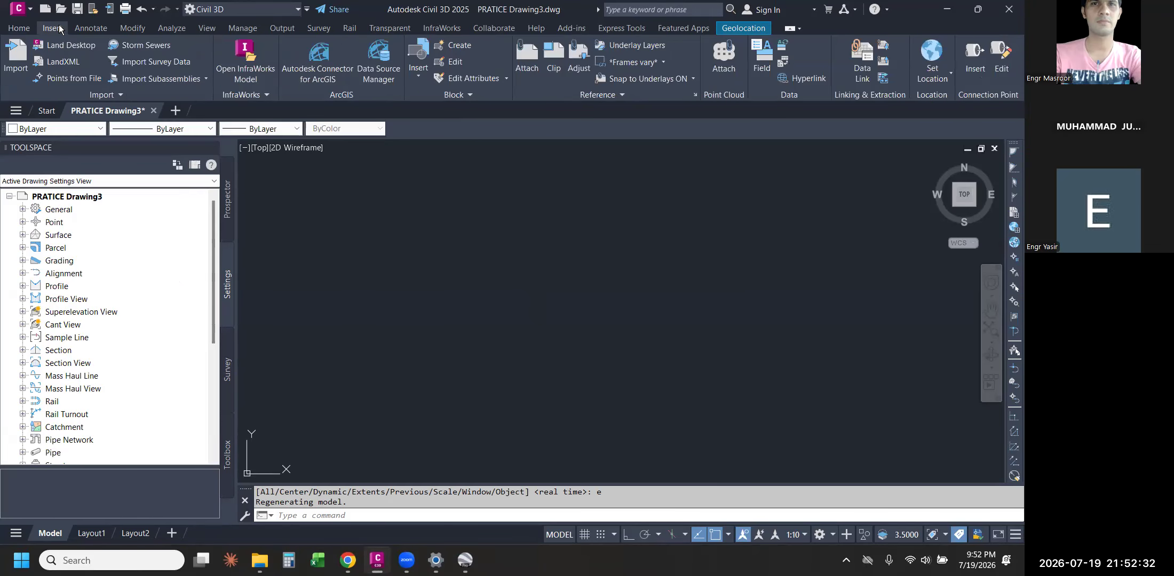
click(81, 82)
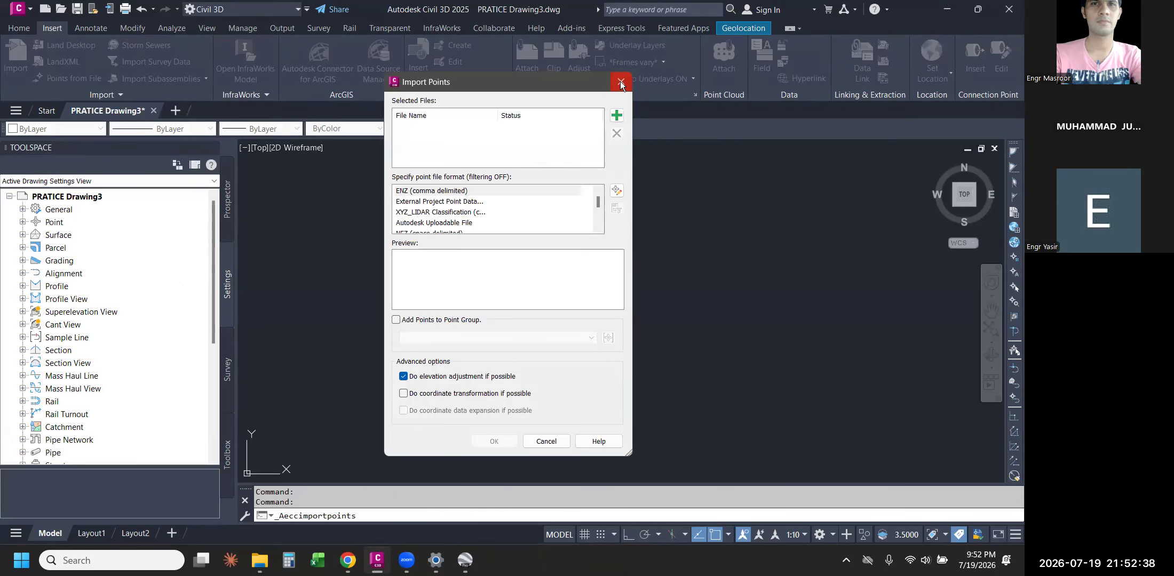
click(621, 82)
- Open the Point Creation Tools and start the Import Points command from them
click(19, 28)
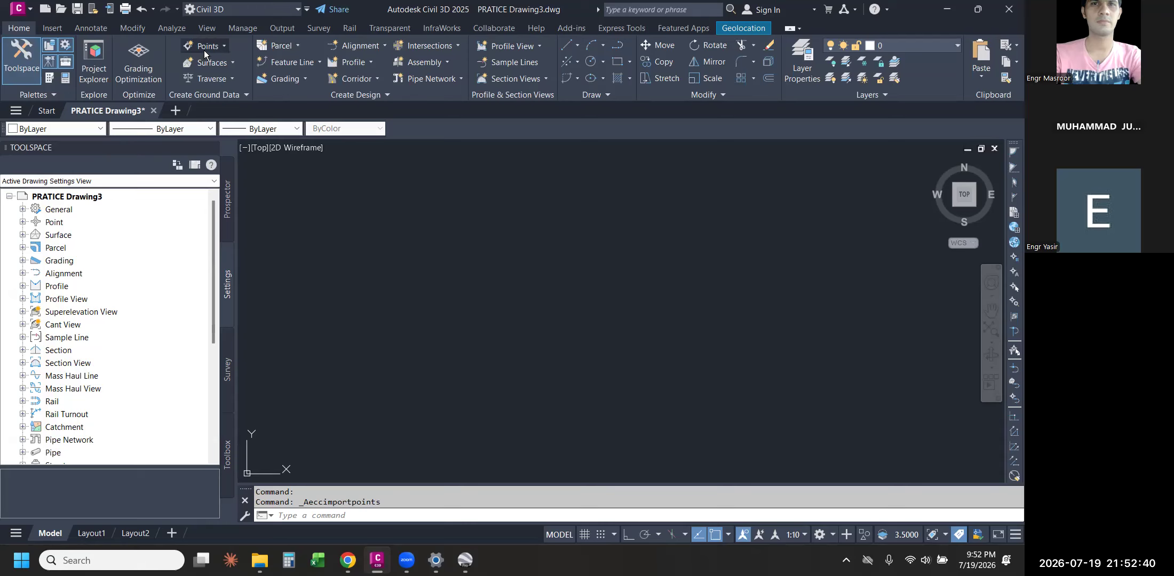
click(206, 48)
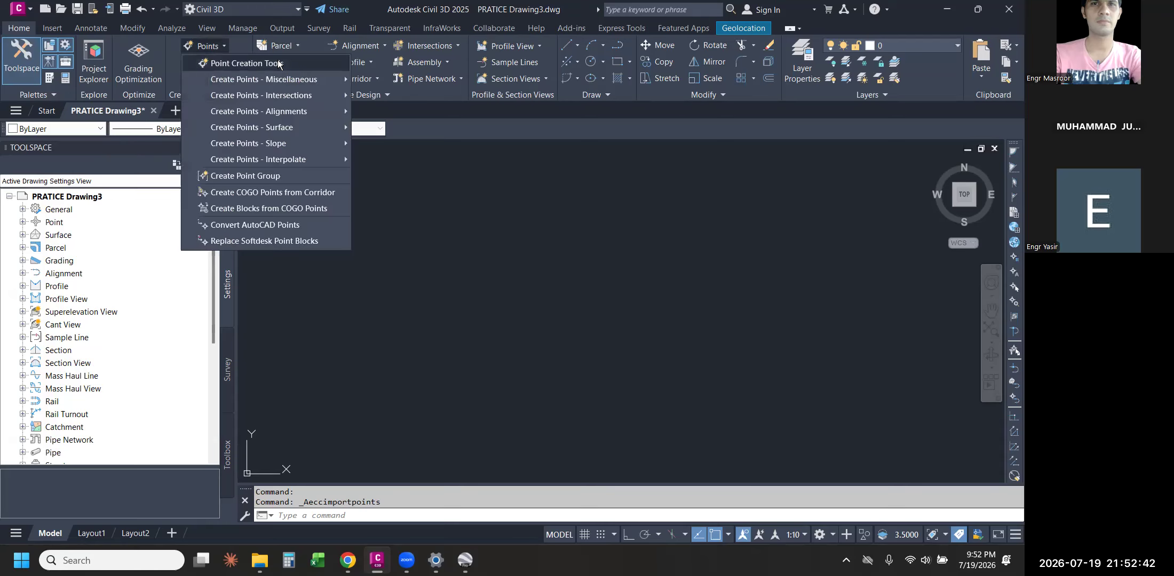
click(278, 64)
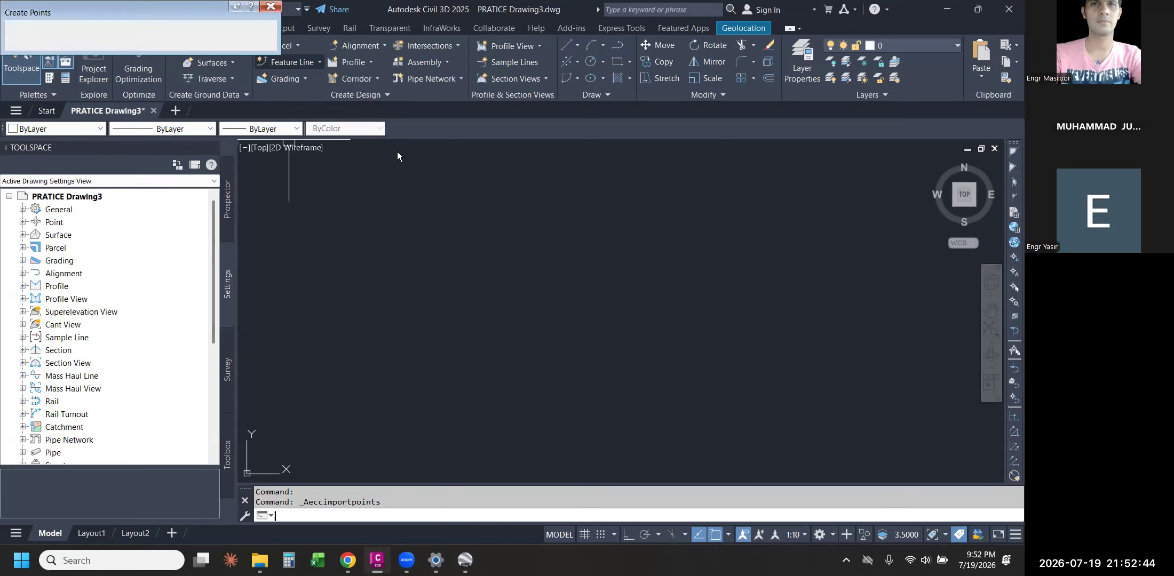
drag(179, 14, 448, 87)
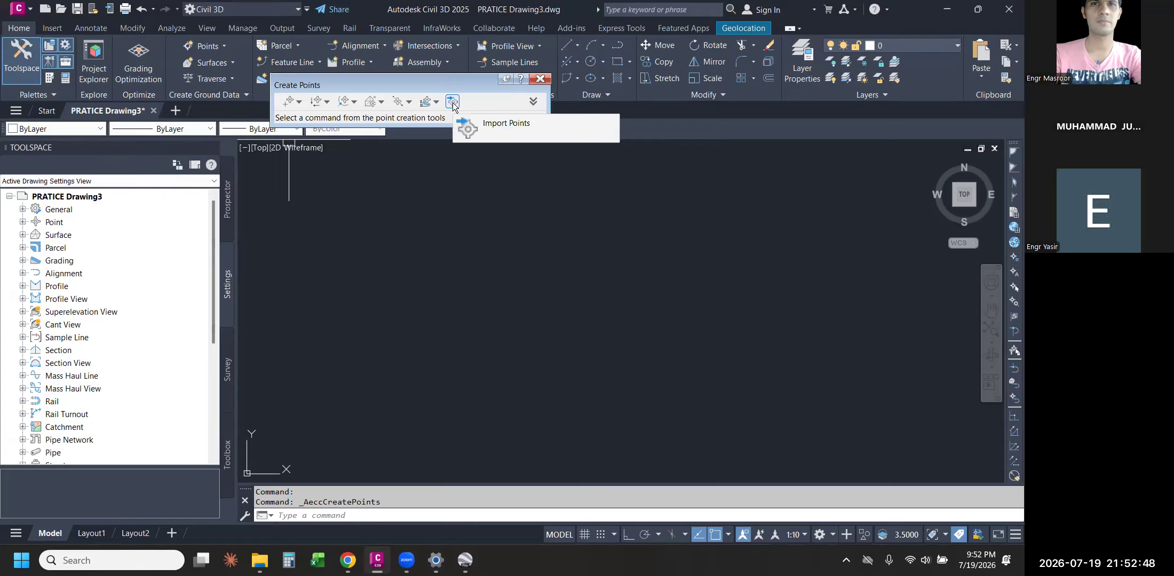
click(453, 103)
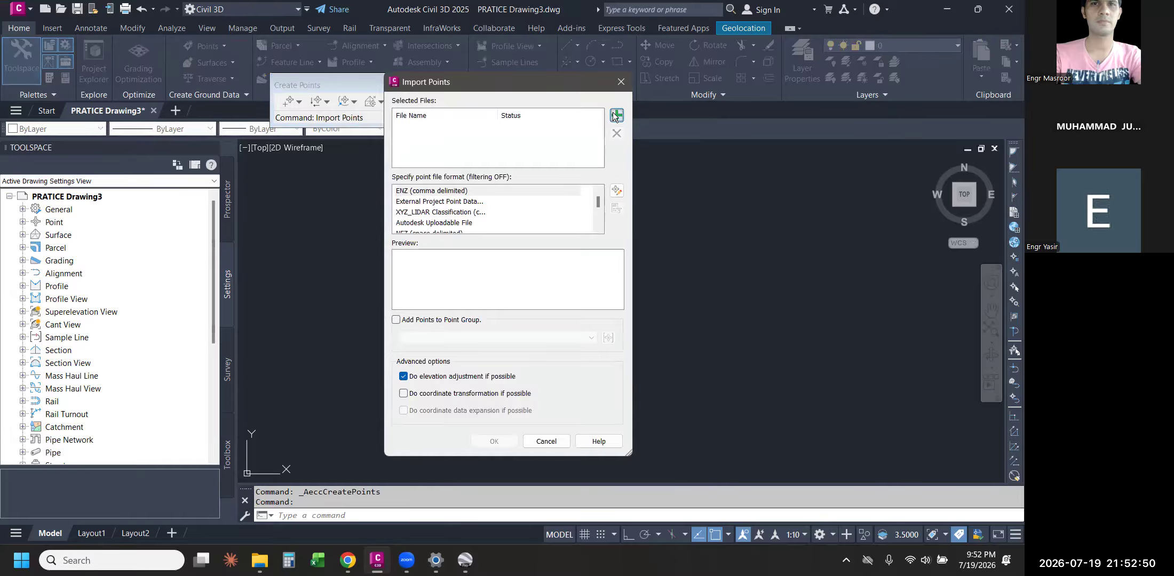
- Add Topo survey data.csv from the Batch-3 folder as the point file to import and enlarge the import dialog
click(616, 115)
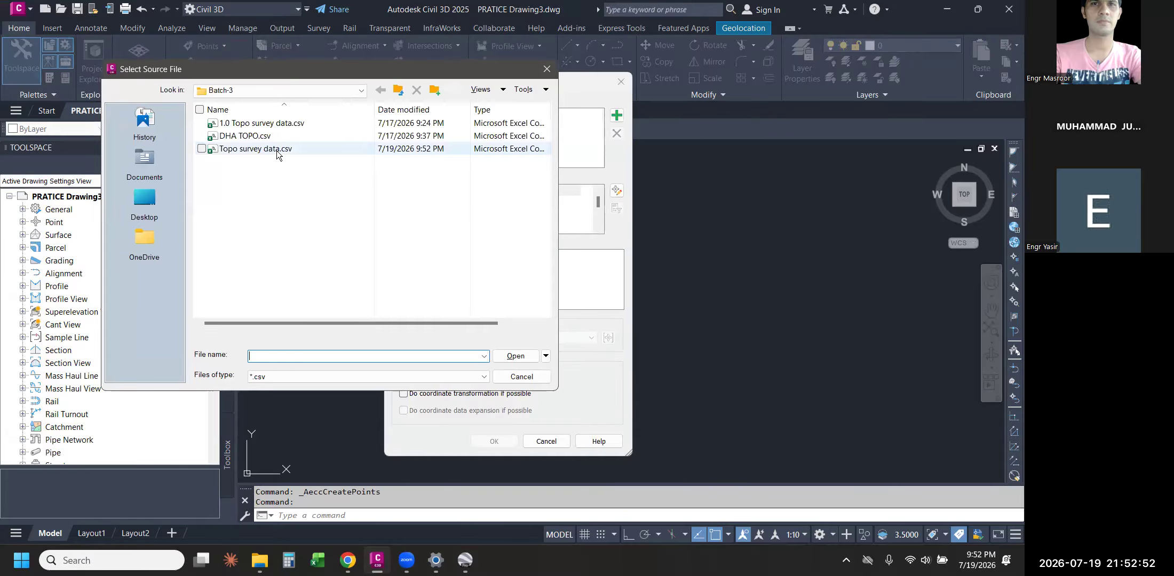
click(278, 150)
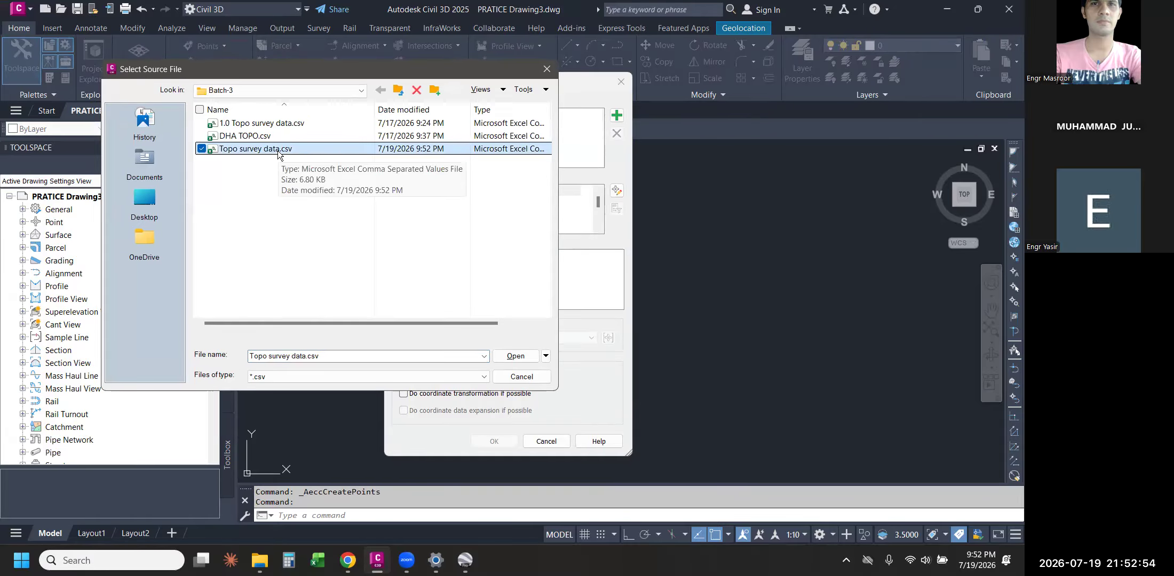
click(515, 356)
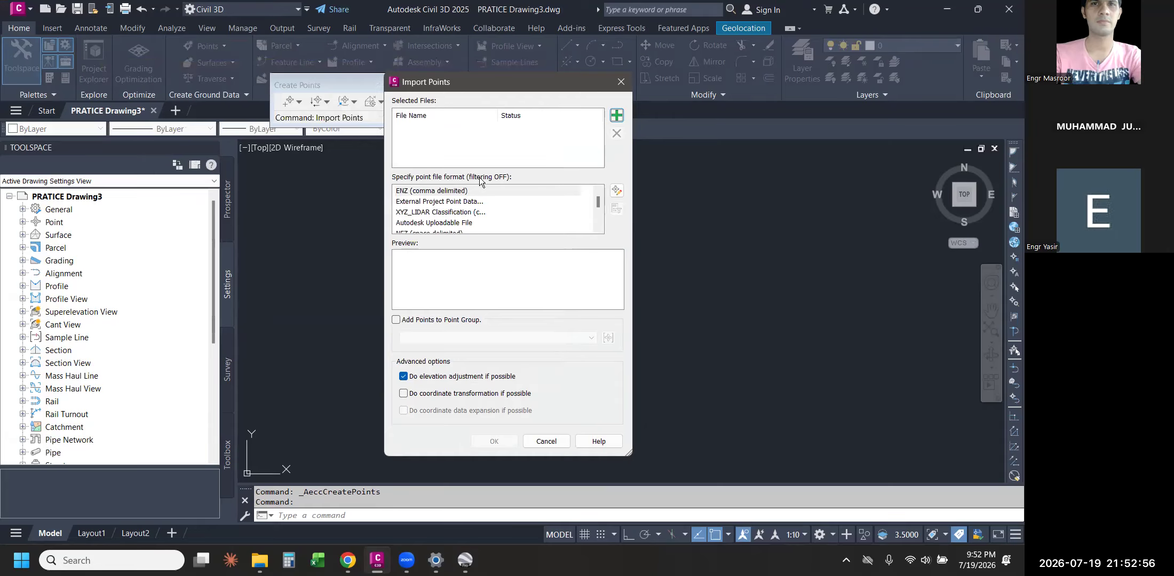
drag(436, 79, 403, 66)
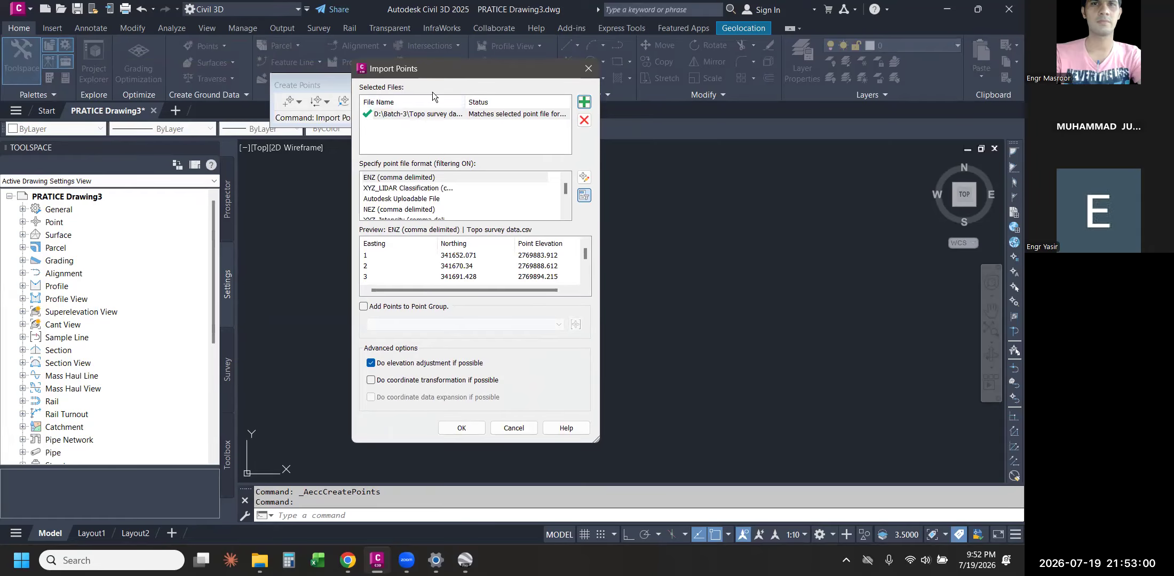
drag(432, 72, 383, 39)
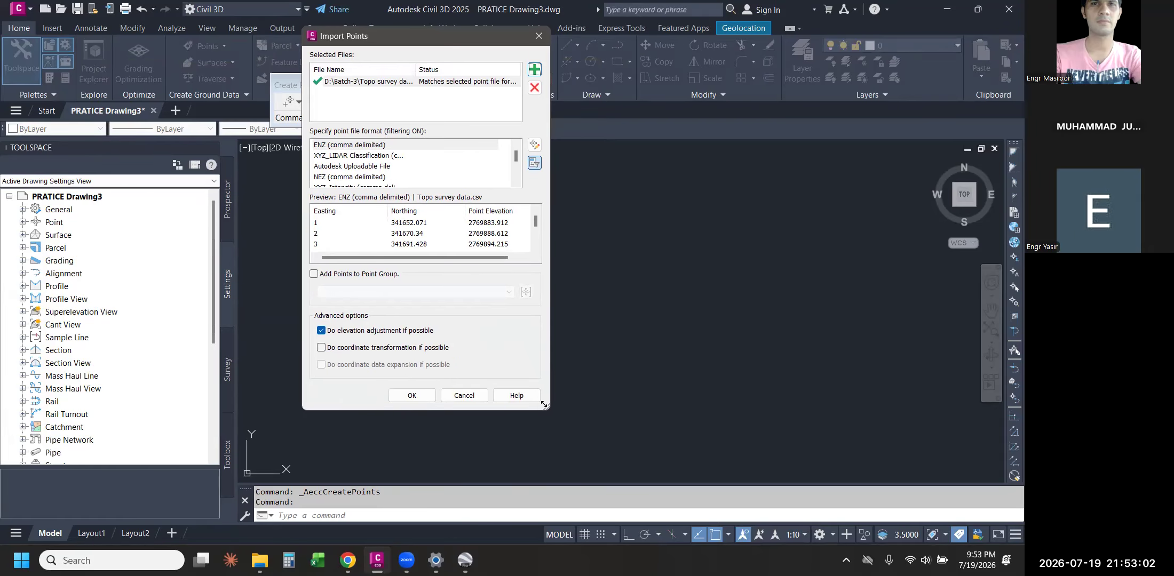
drag(543, 404, 600, 487)
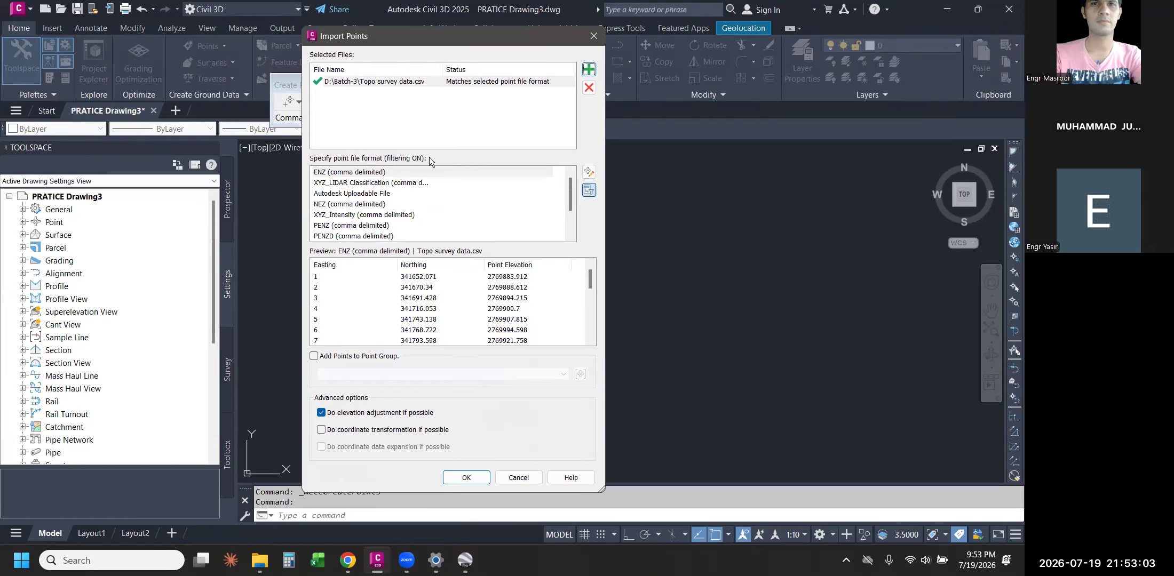
- Import Topo survey data.csv using the PENZD (comma delimited) point file format and zoom to the drawing's extents
click(378, 184)
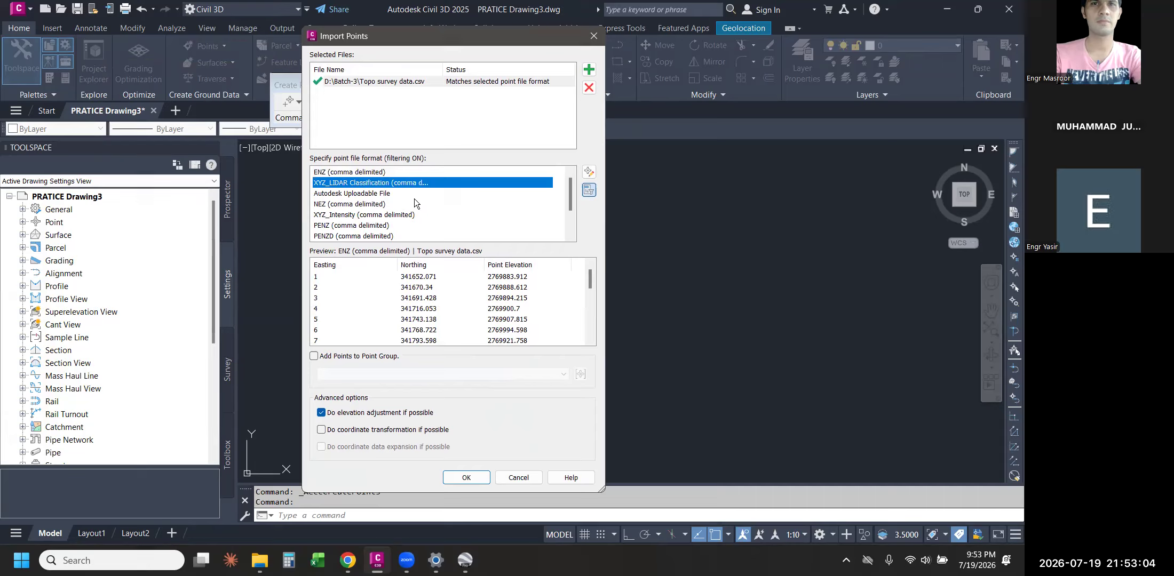
click(347, 236)
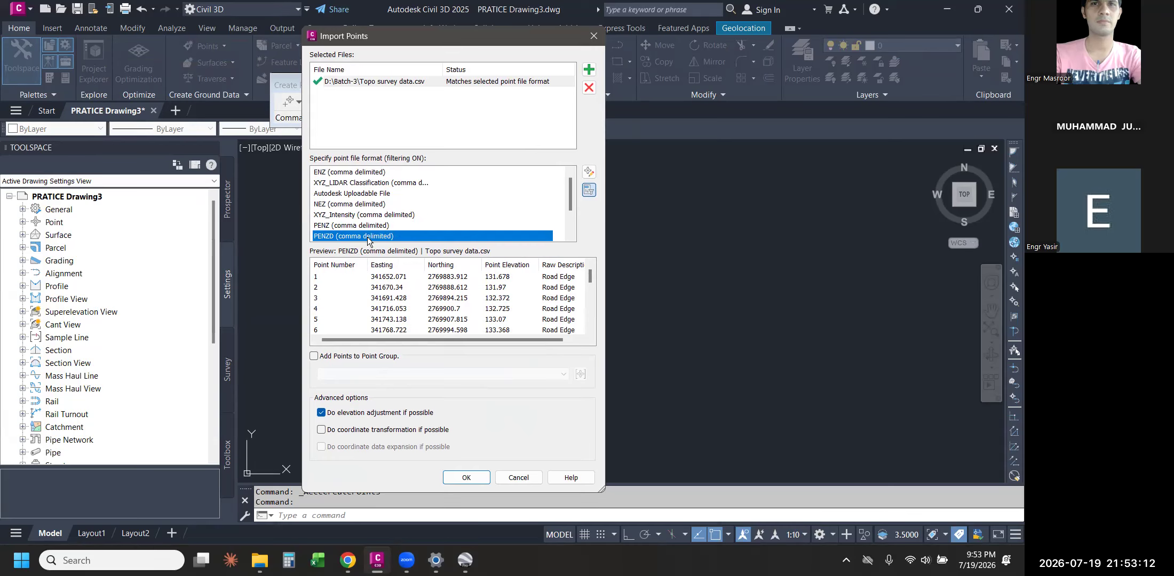
scroll(342, 238, down, 1)
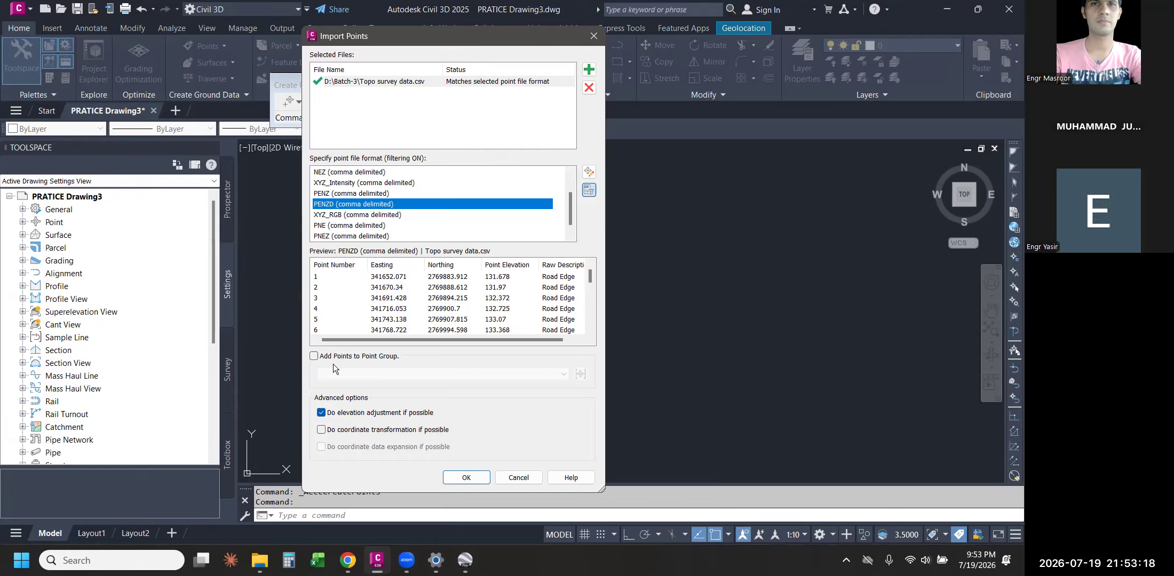
click(466, 477)
text(z)
key(Return)
text(e)
key(Return)
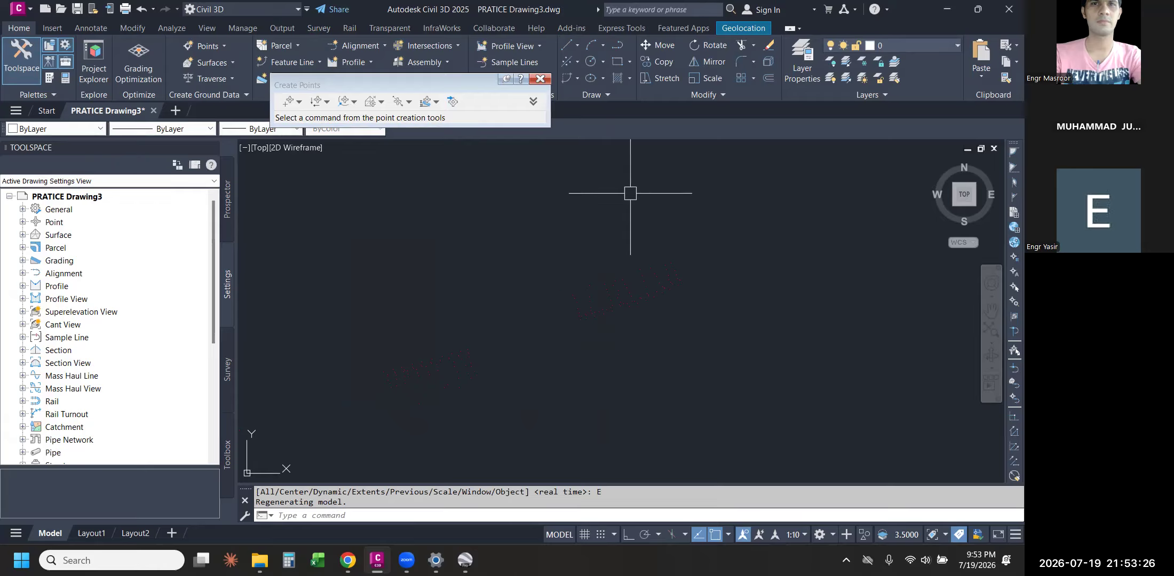
scroll(629, 316, up, 4)
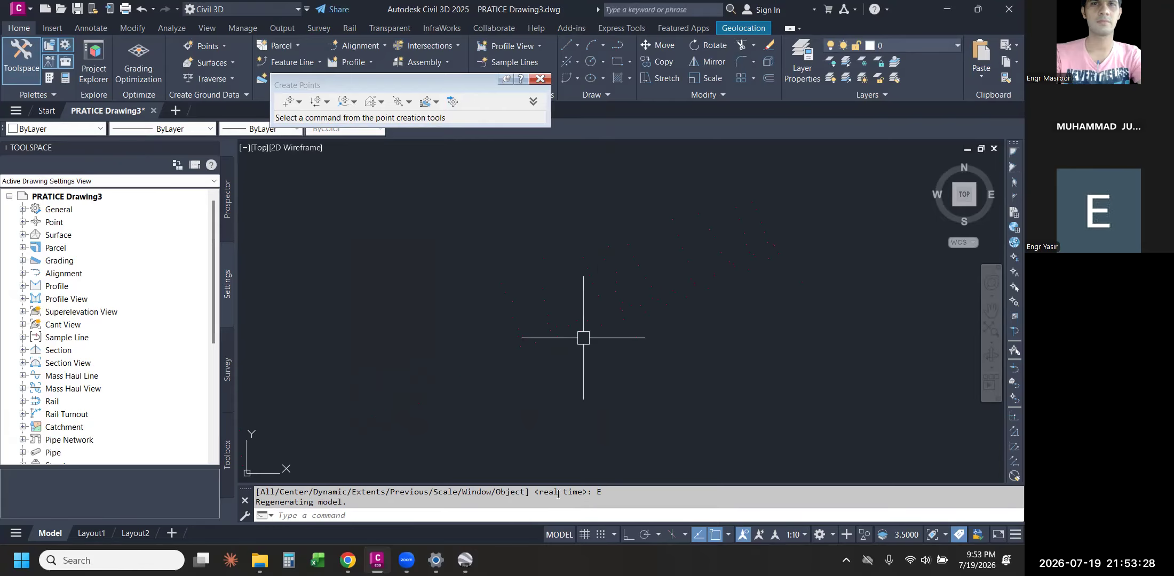
scroll(617, 261, up, 5)
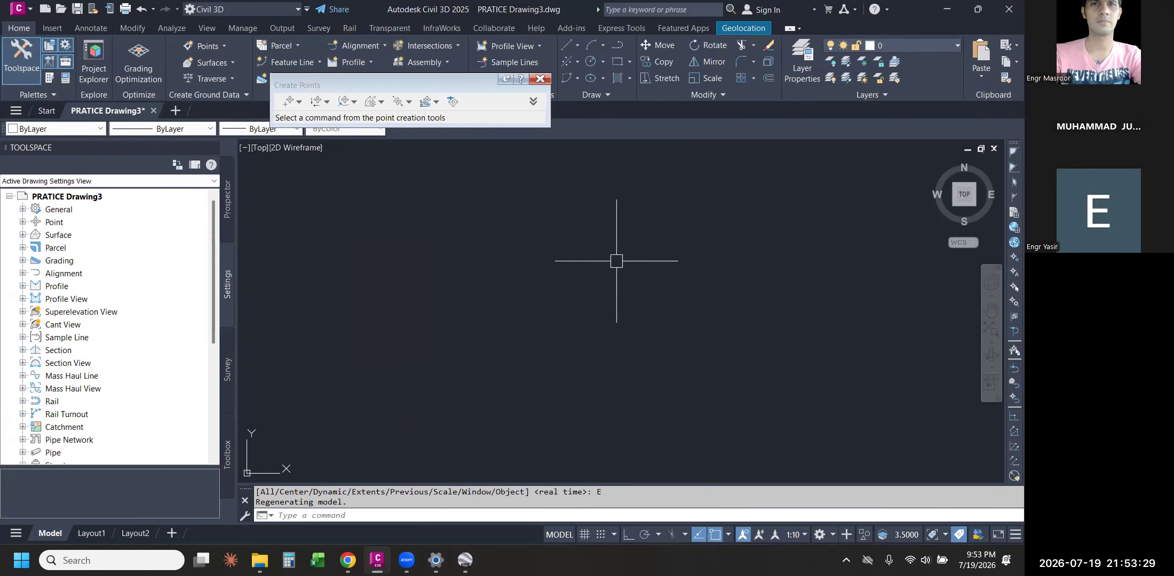
click(572, 247)
right_click(689, 325)
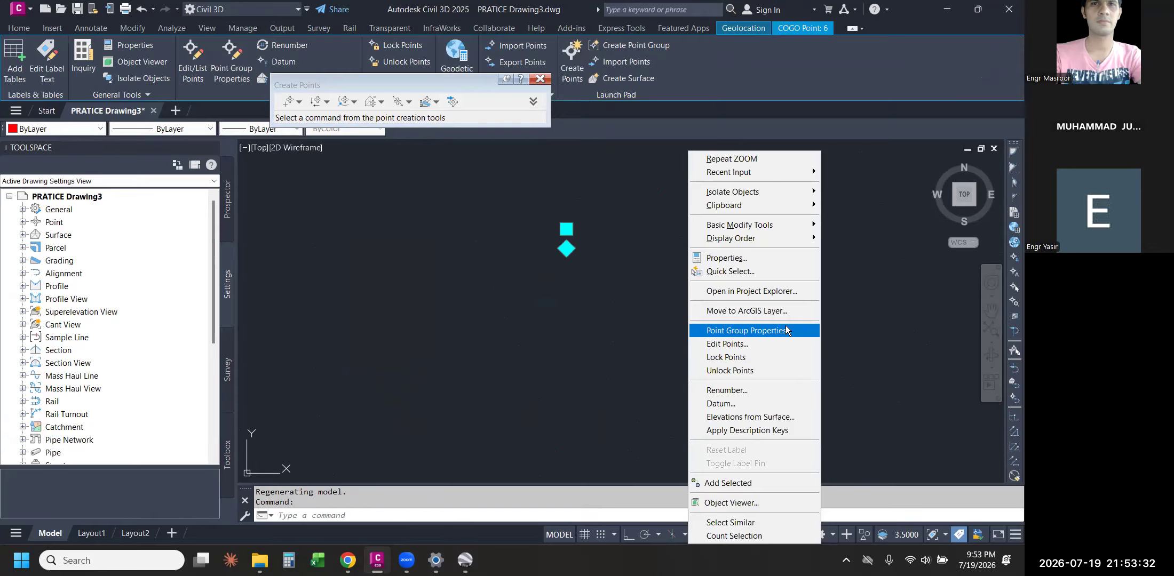
key(Escape)
key(Escape)
key(Escape)
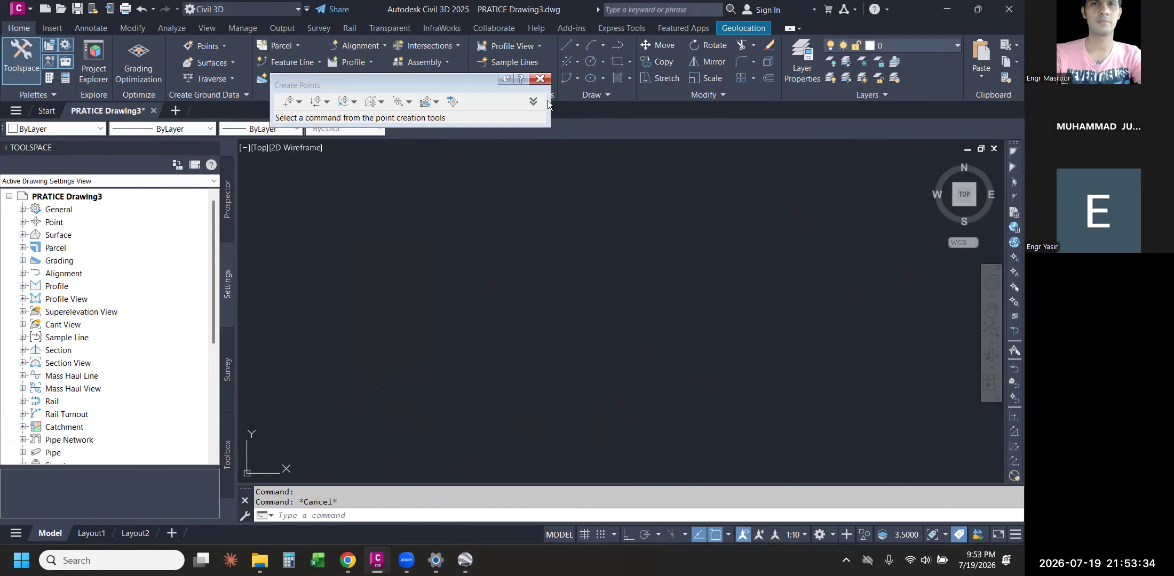
- Dismiss the point creation tools and set the _All Points group's point label style to Description Only
text(z)
key(Return)
text(e)
key(Return)
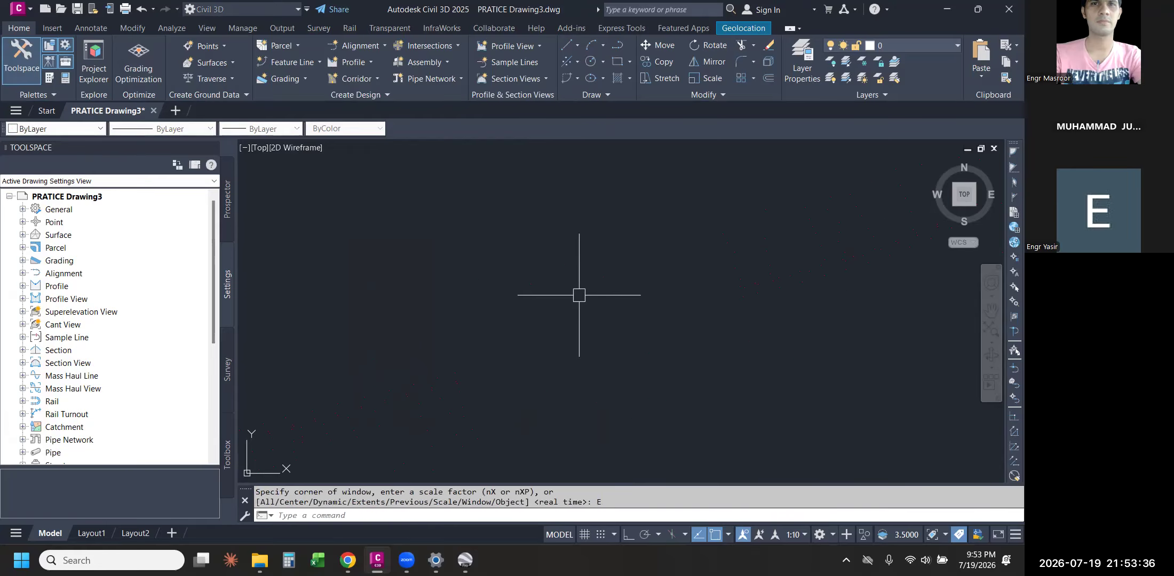
click(456, 373)
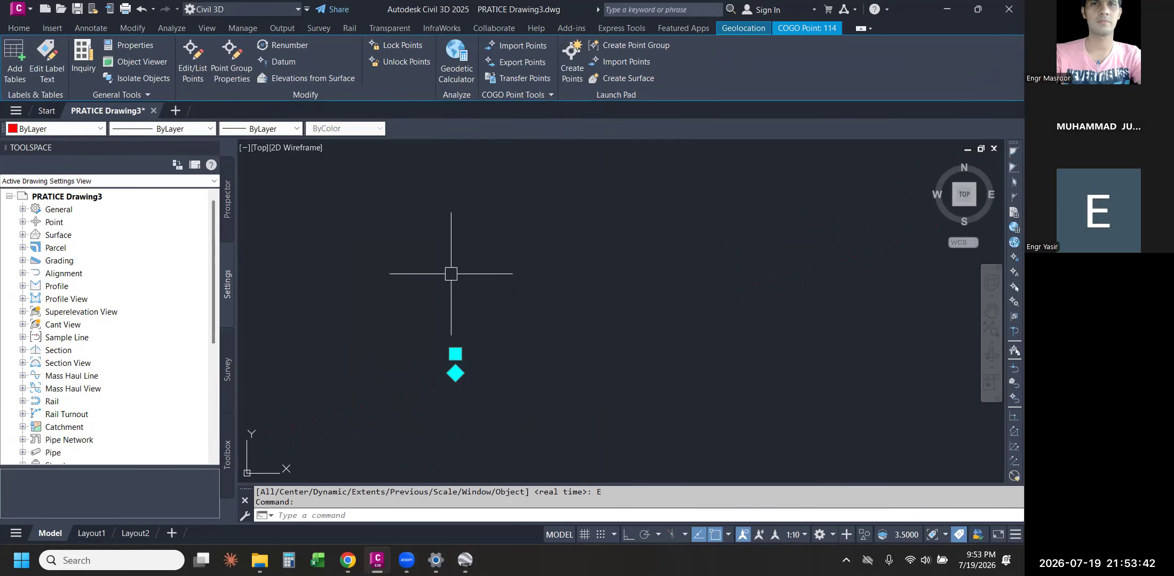
middle_drag(431, 328, 475, 285)
right_click(630, 374)
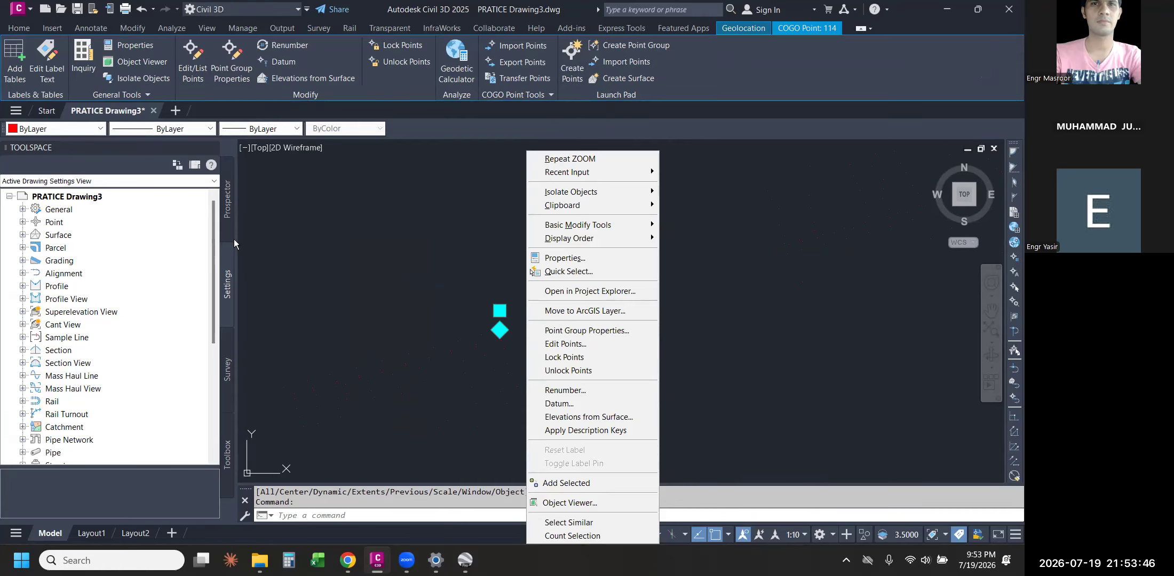
key(Escape)
click(240, 80)
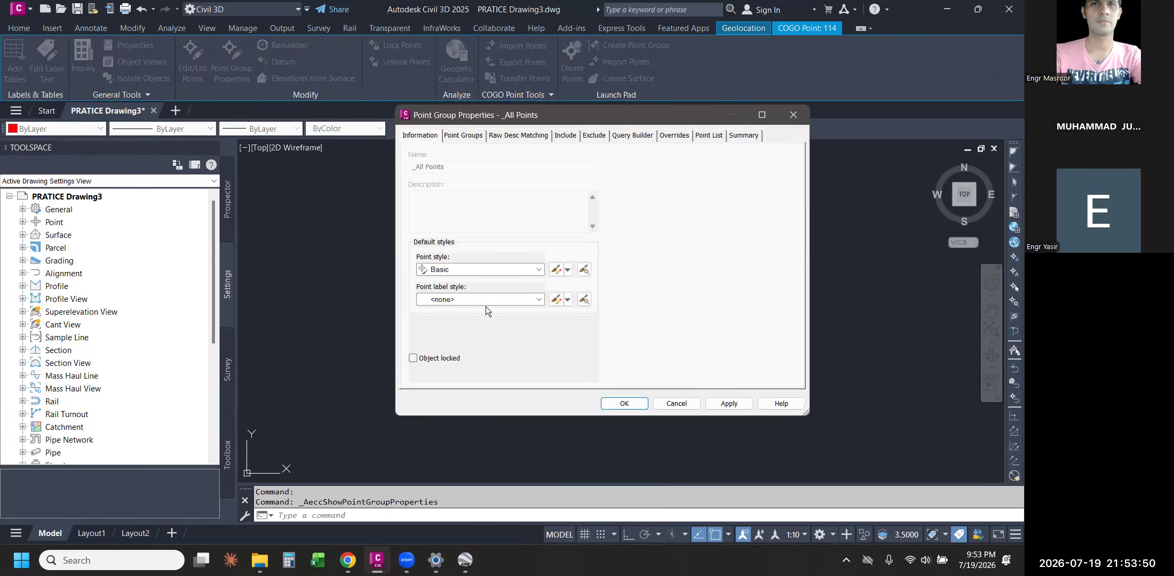
click(457, 300)
click(460, 322)
click(729, 403)
click(635, 405)
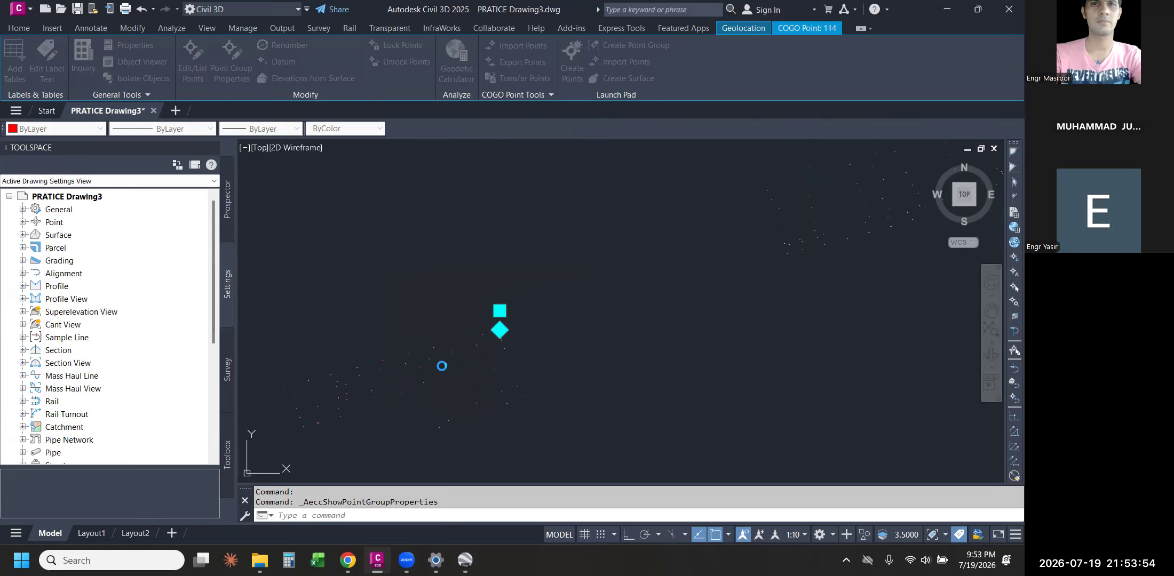
- Reopen the point group properties from the labelled road edge point and apply the Elevation and Description label style
key(Escape)
scroll(587, 334, up, 5)
middle_drag(564, 341, 412, 395)
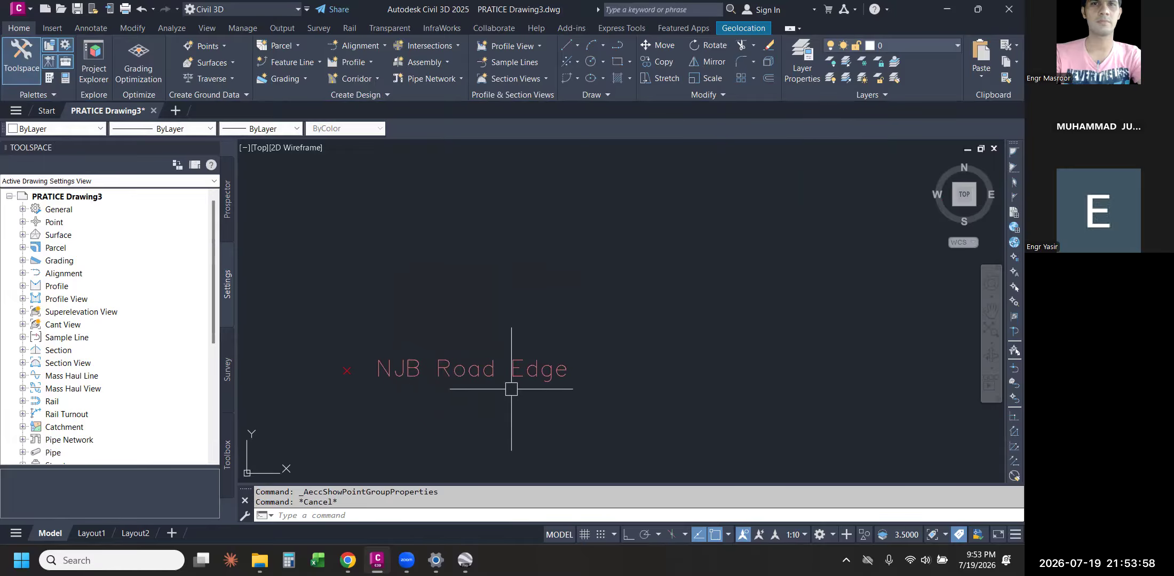
click(555, 369)
right_click(603, 347)
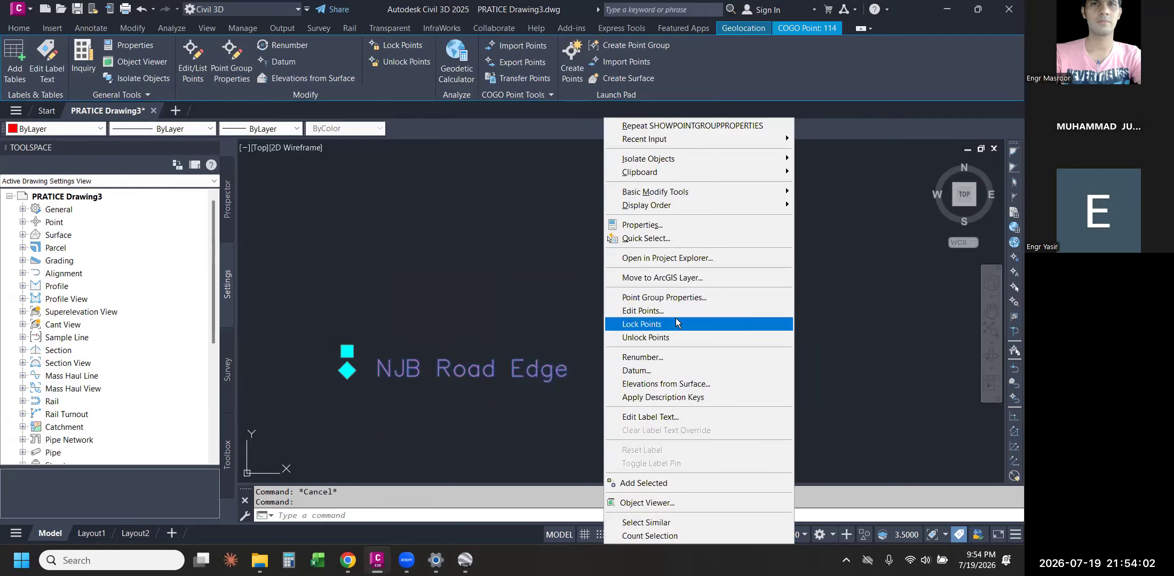
click(686, 300)
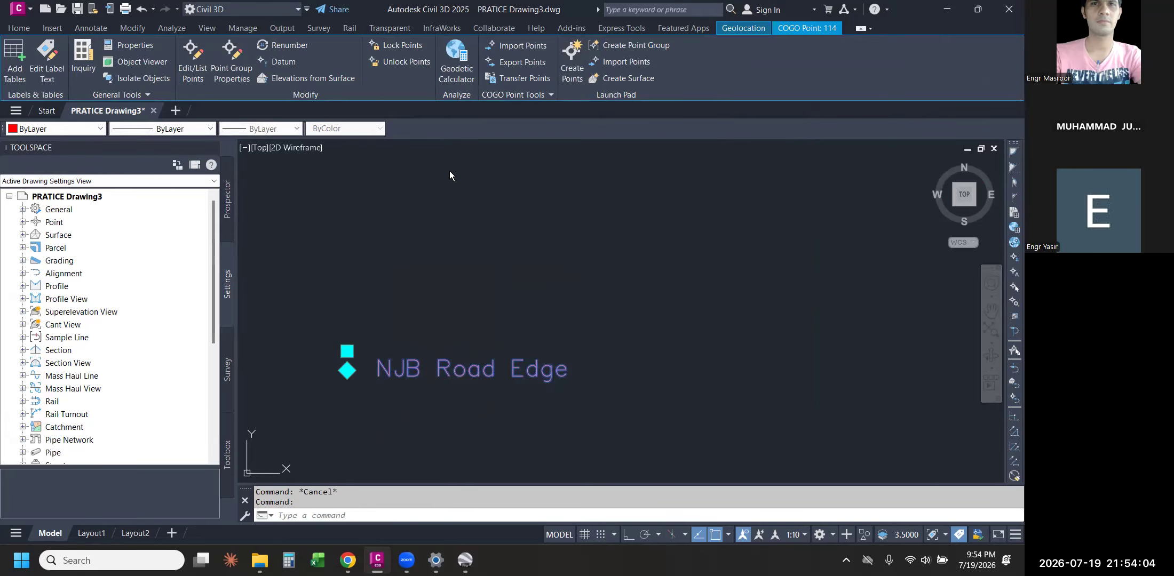
click(503, 300)
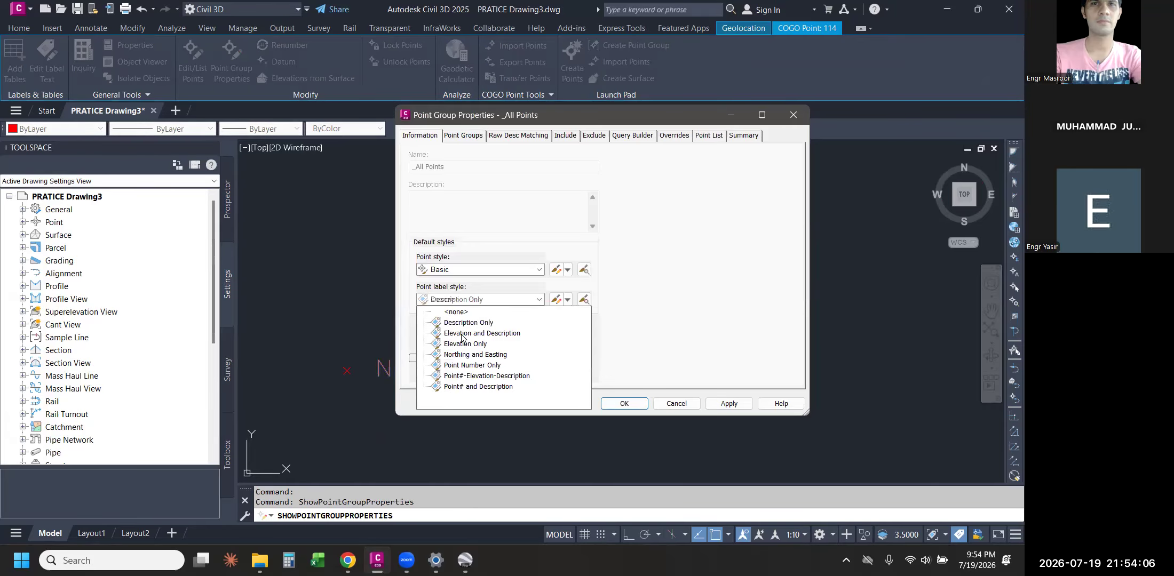
click(500, 342)
click(716, 402)
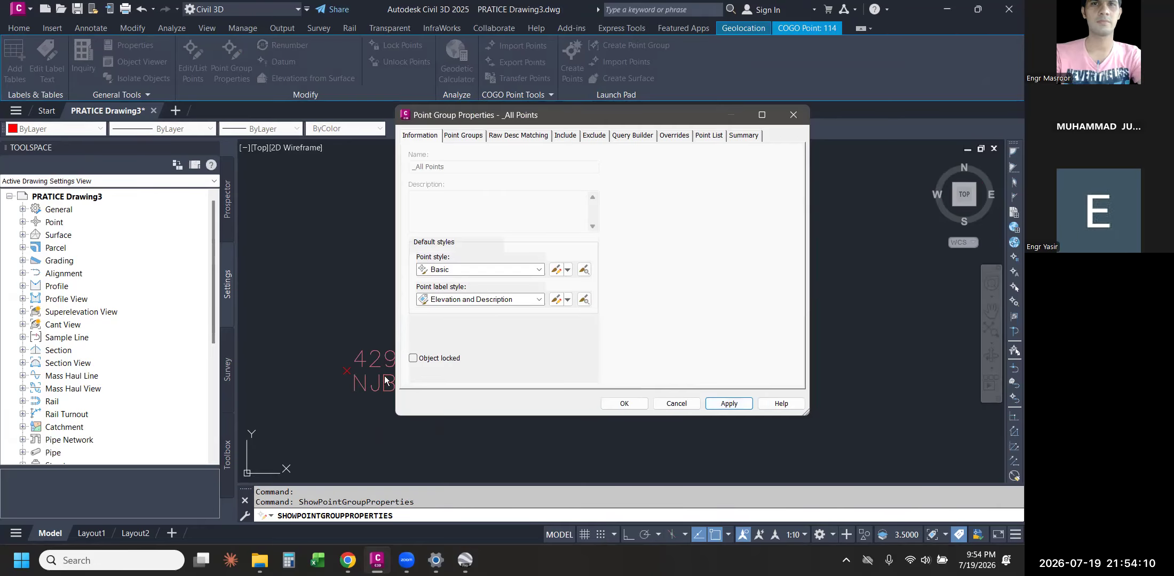
- Move the properties dialog clear of the point label and apply the Elevation Only label style
drag(597, 114, 767, 82)
click(665, 268)
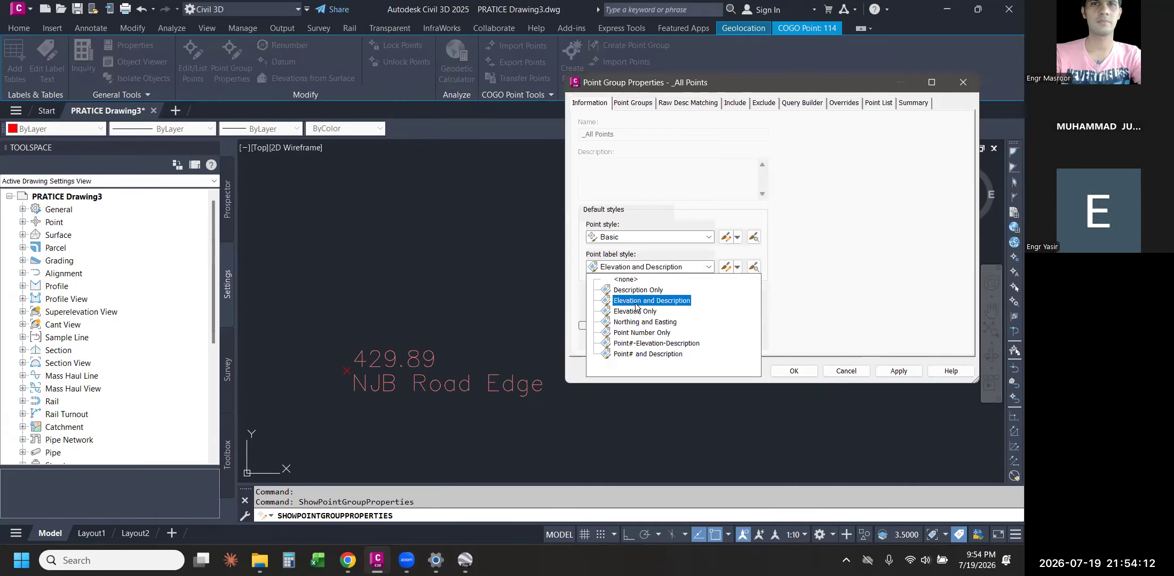
click(651, 312)
click(901, 371)
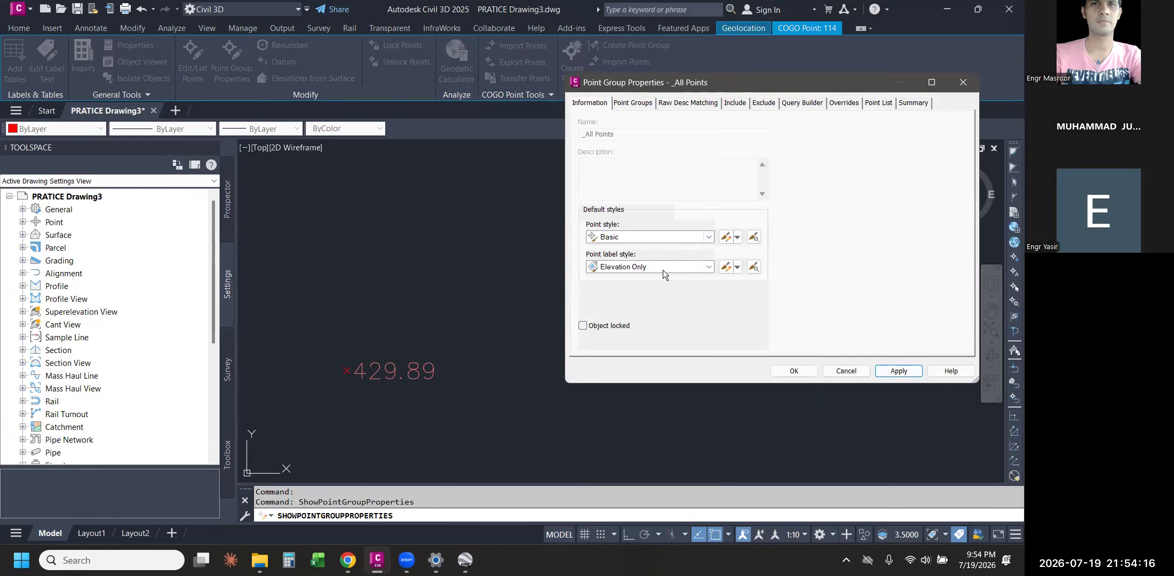
- Try the Northing and Easting label style on the _All Points group, followed by Point Number Only
click(663, 270)
click(645, 322)
click(898, 371)
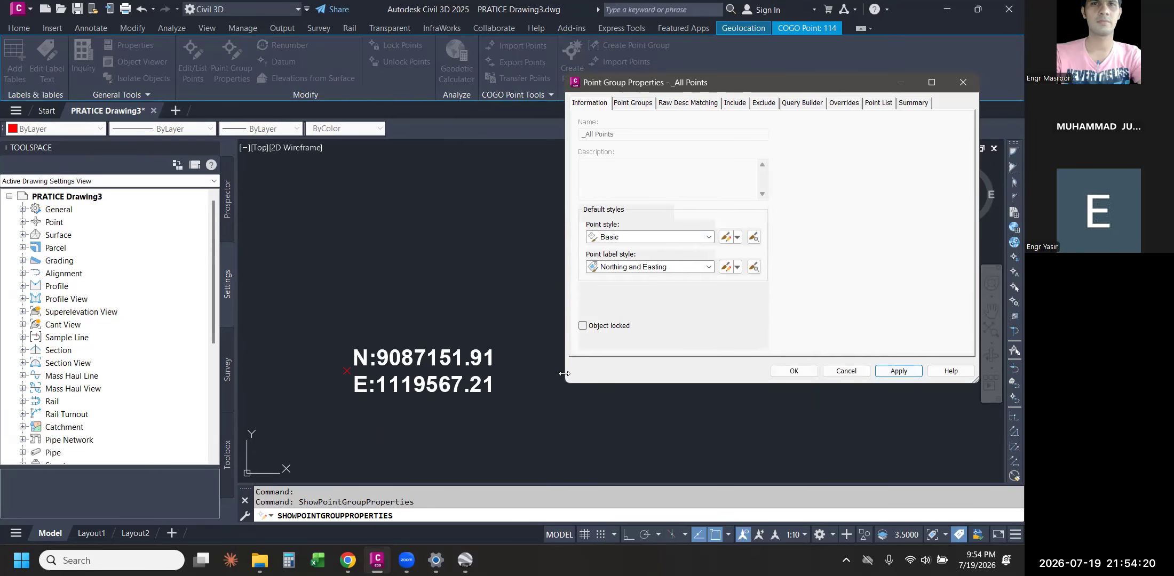
click(614, 269)
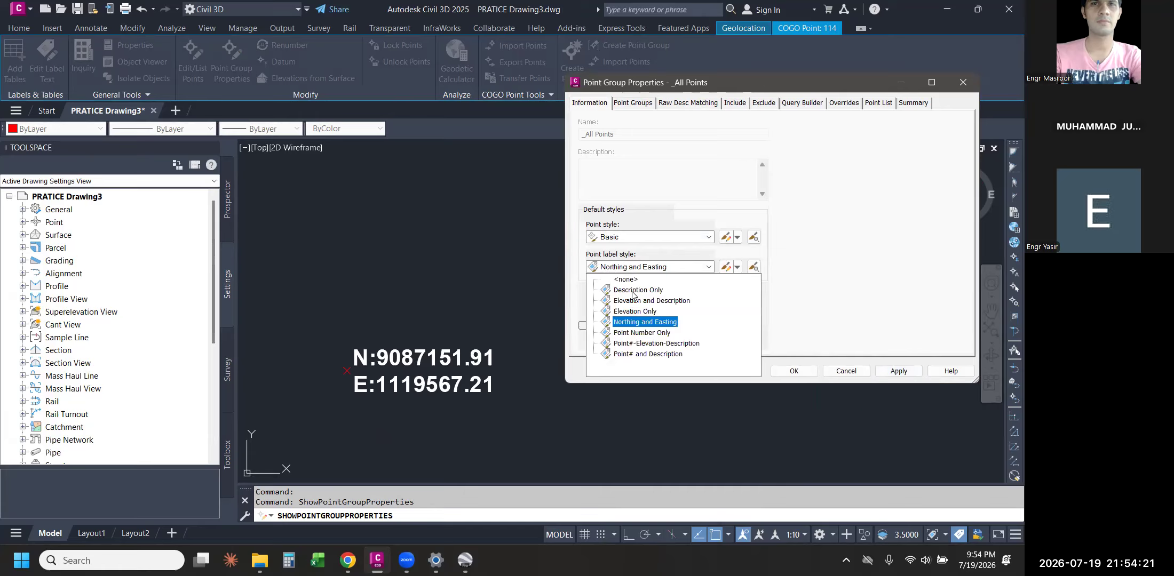
click(642, 333)
click(918, 374)
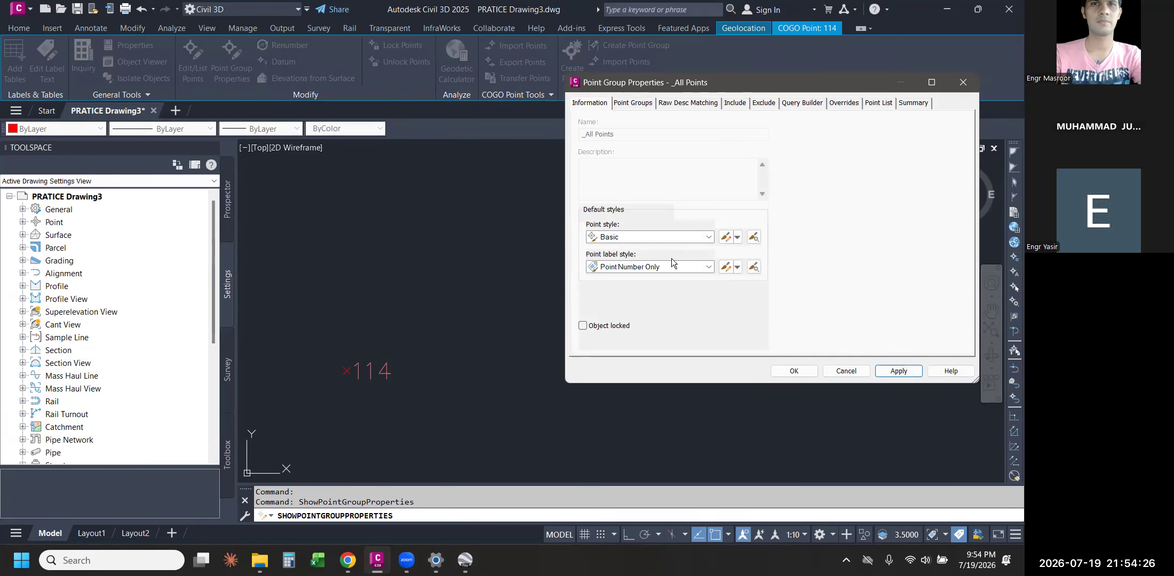
- Try the Point#-Elevation-Description label style on the _All Points group, followed by Point# and Description
click(657, 267)
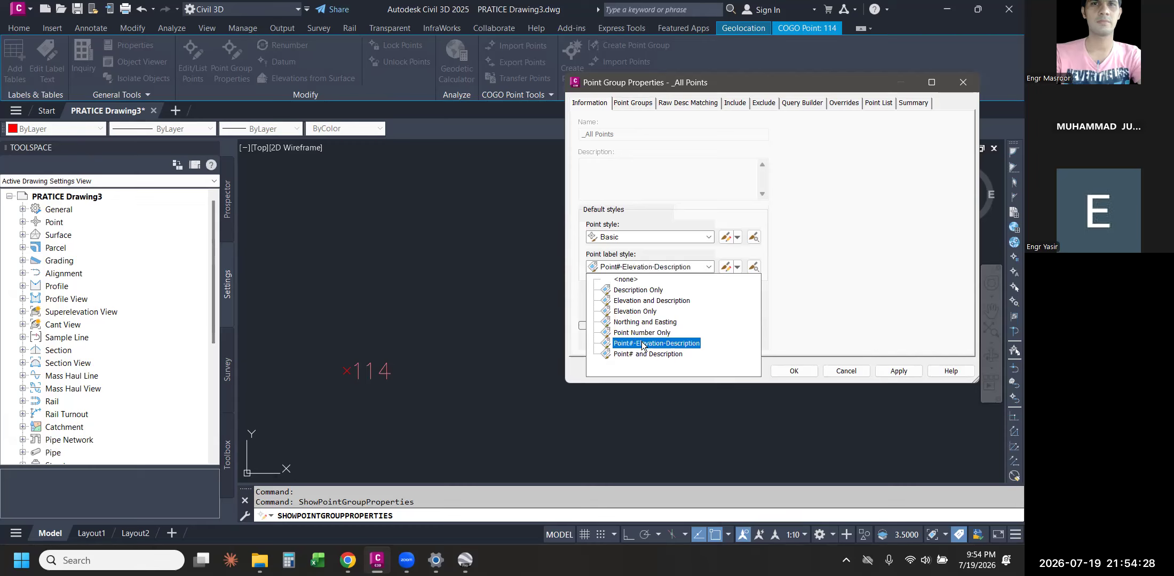
click(626, 344)
click(906, 369)
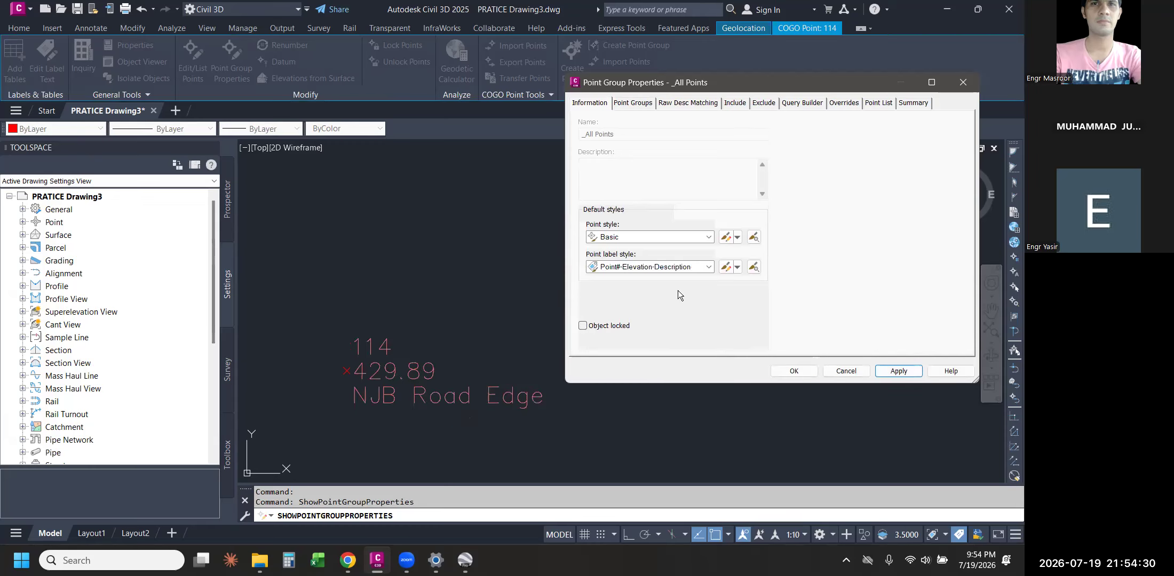
click(607, 349)
click(901, 372)
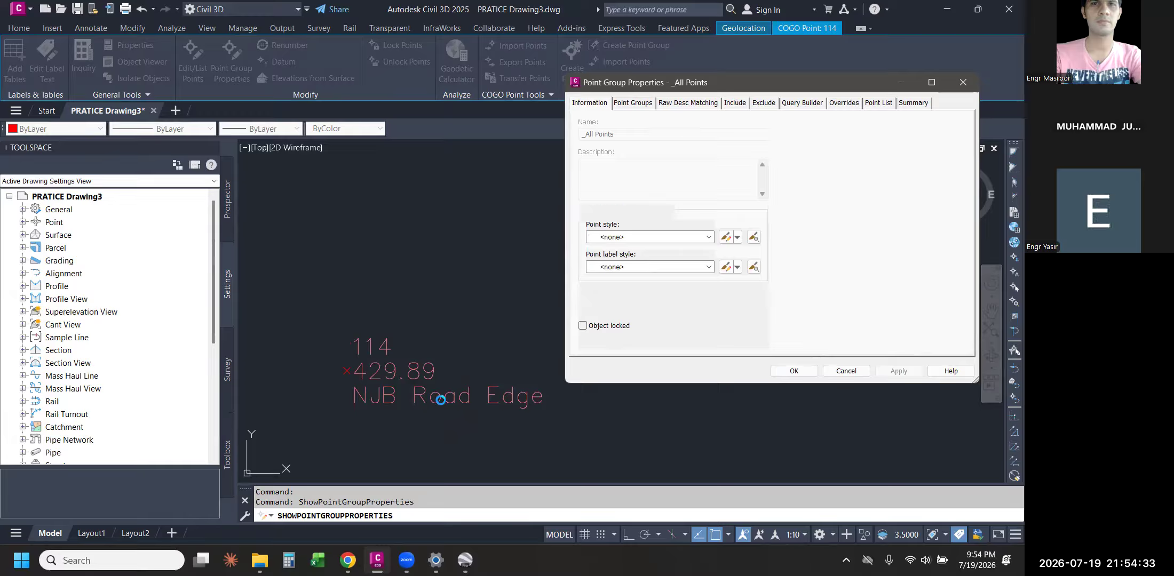
- Set the _All Points group's label style to <none>, close its properties and zoom to the drawing's extents
click(615, 268)
click(615, 267)
click(614, 267)
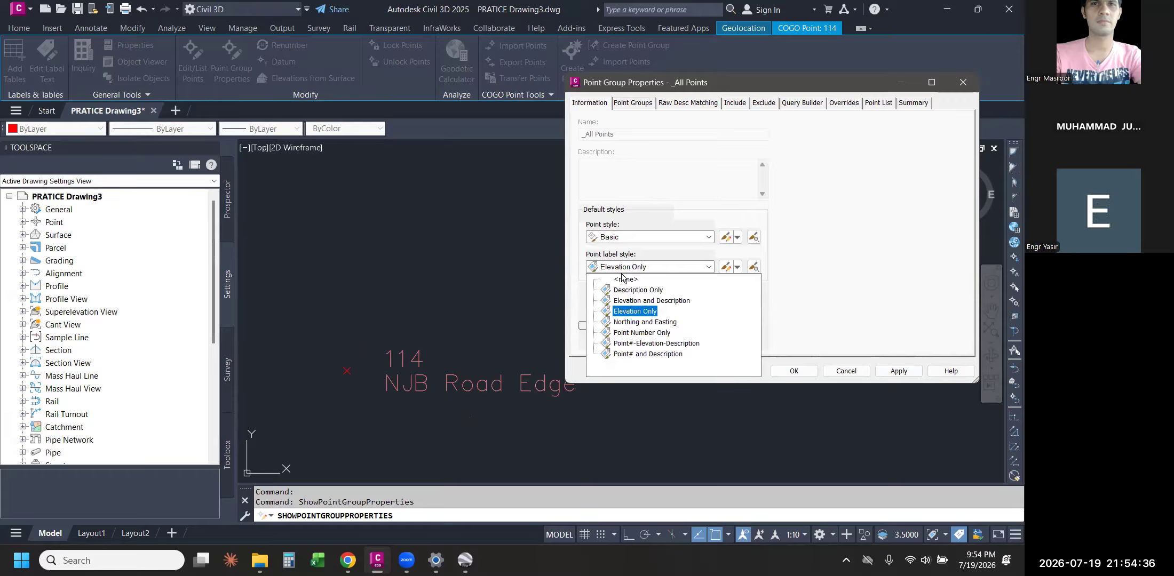
click(625, 279)
click(898, 371)
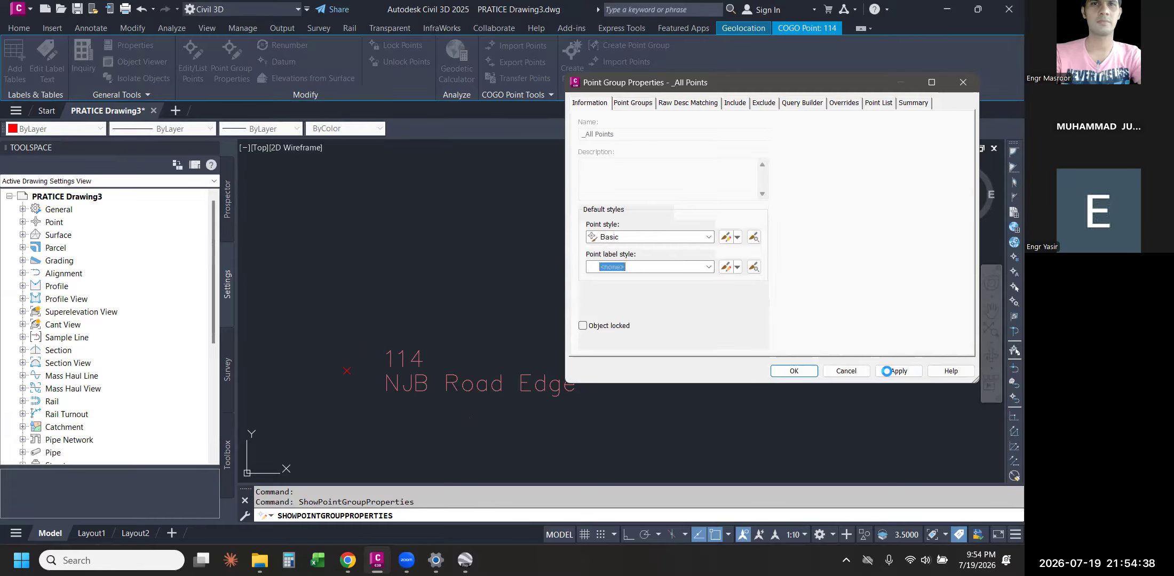
click(794, 371)
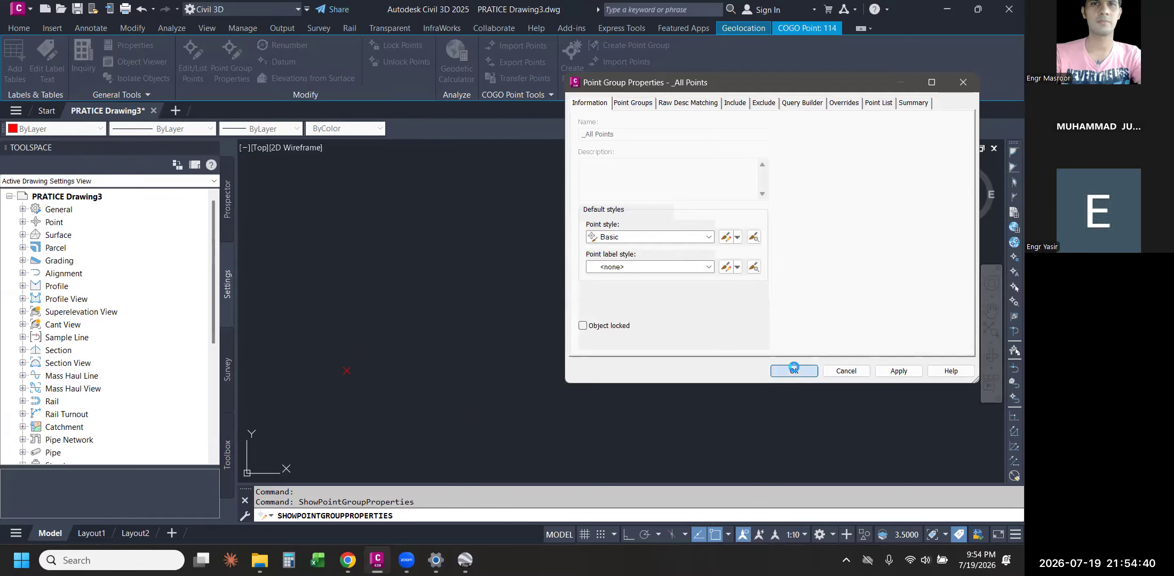
scroll(465, 309, down, 4)
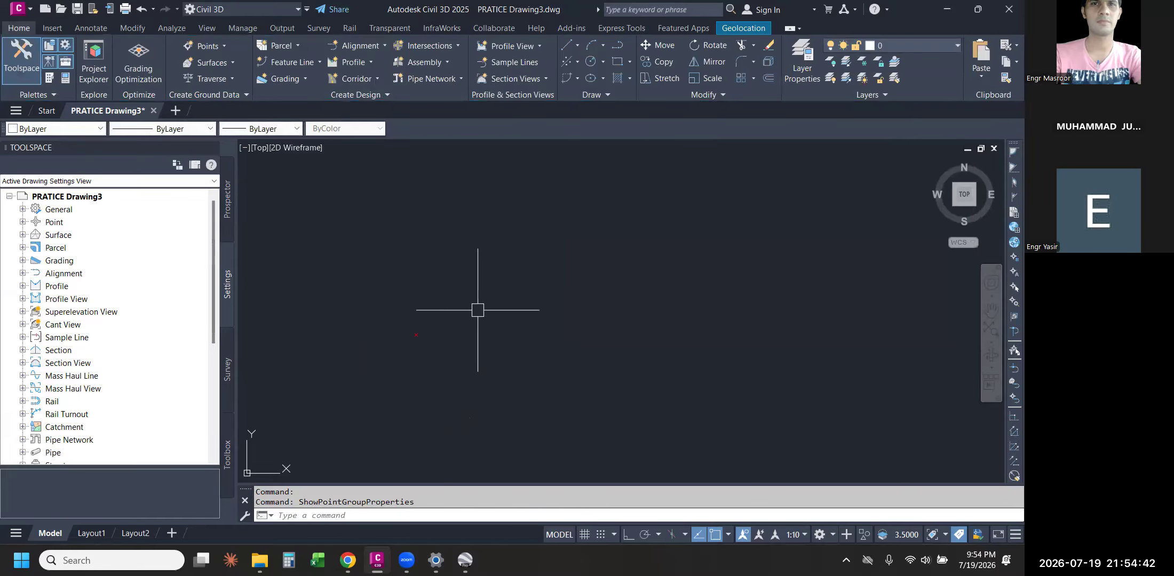
text(z)
key(Return)
text(e)
key(Return)
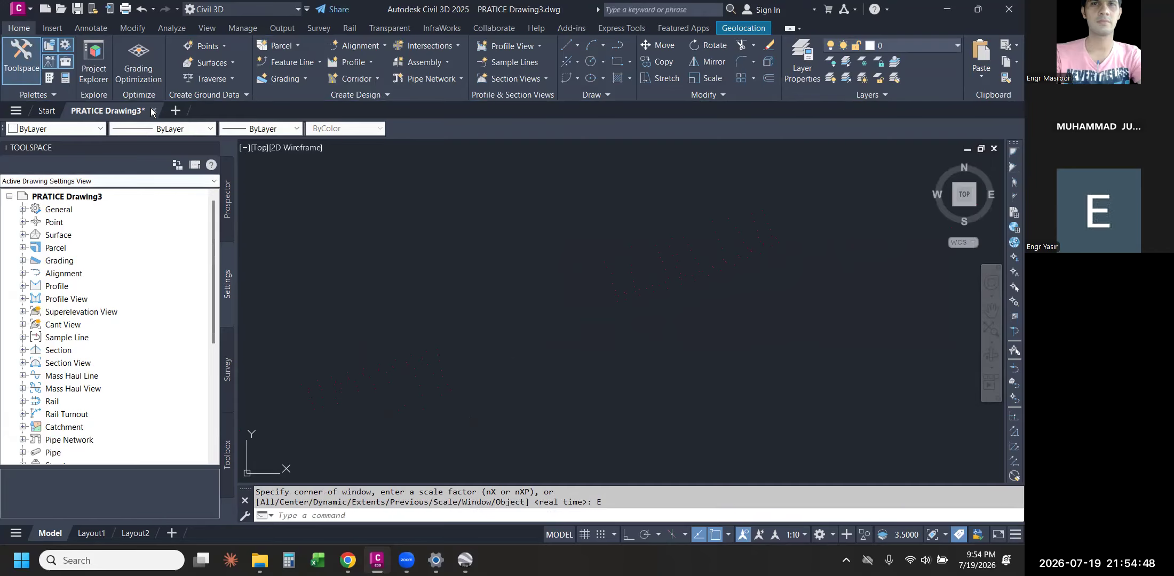
- Undo the point import, the label style changes and all earlier changes in the drawing's undo history
key(ctrl+z)
key(ctrl+z)
key(ctrl+z)
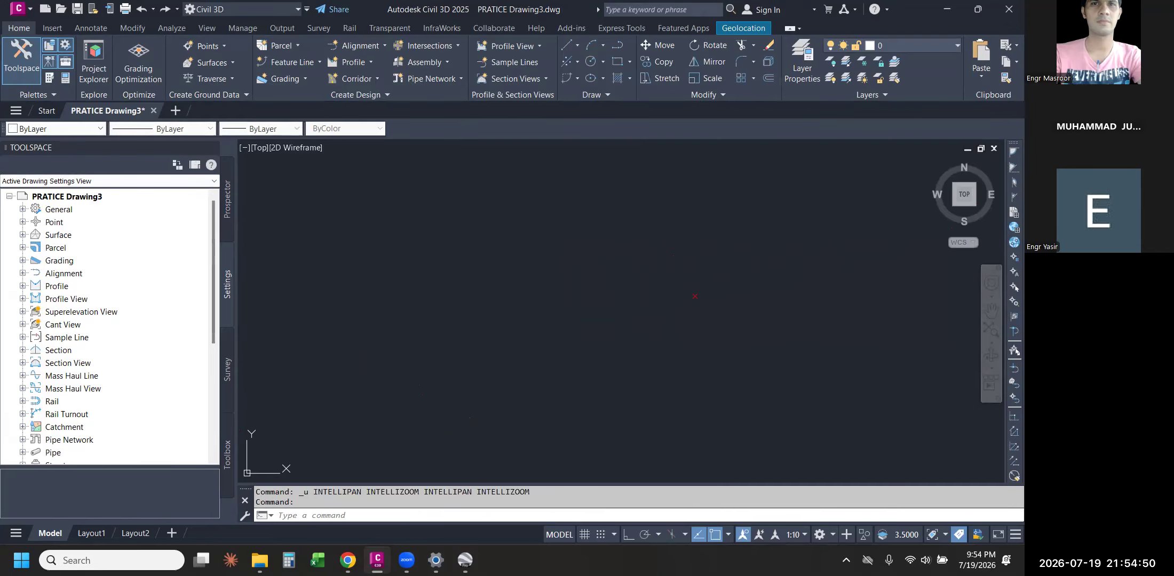
key(ctrl+z)
key(ctrl+z)
key(ctrl+z)
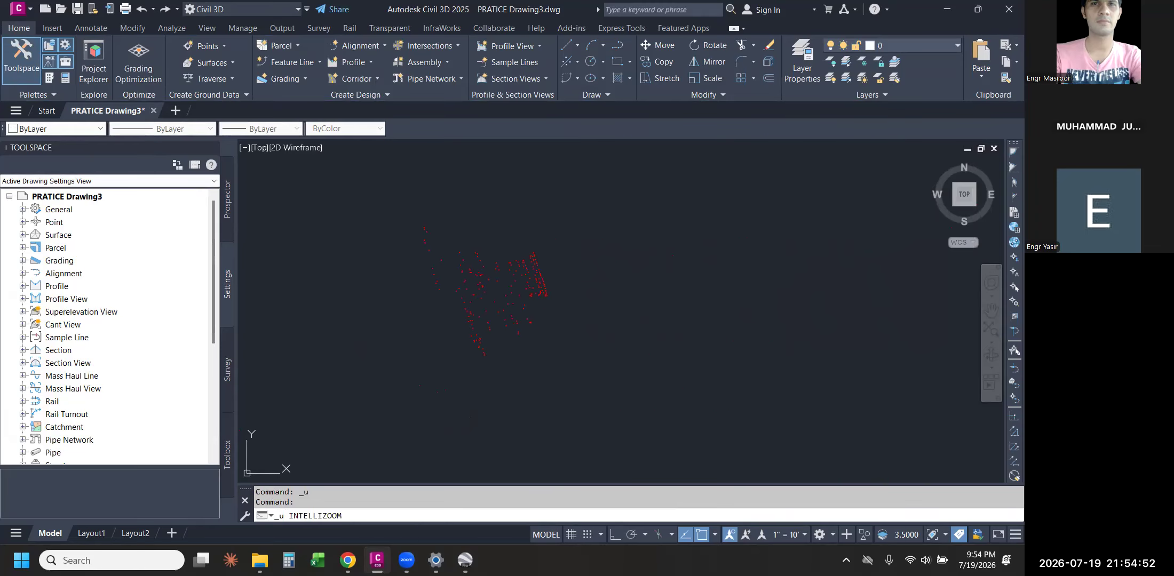
key(ctrl+z)
key(ctrl+z)
key(ctrl+z)
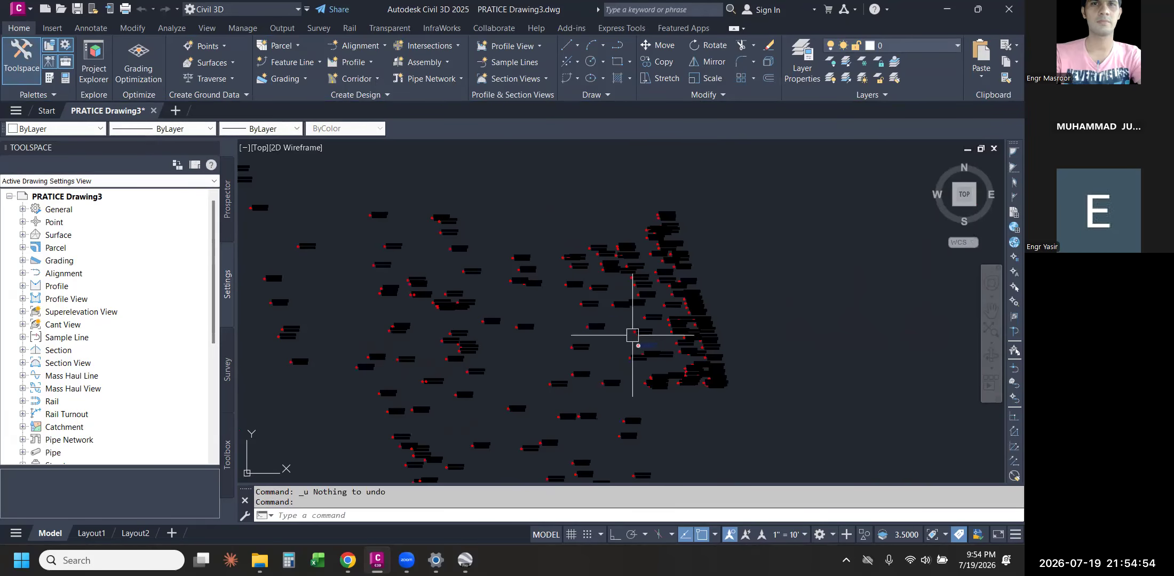
- Set the _All Points group's point label style to <none> and its point style to Basic, and apply both
key(Escape)
scroll(610, 321, up, 6)
click(582, 201)
right_click(616, 198)
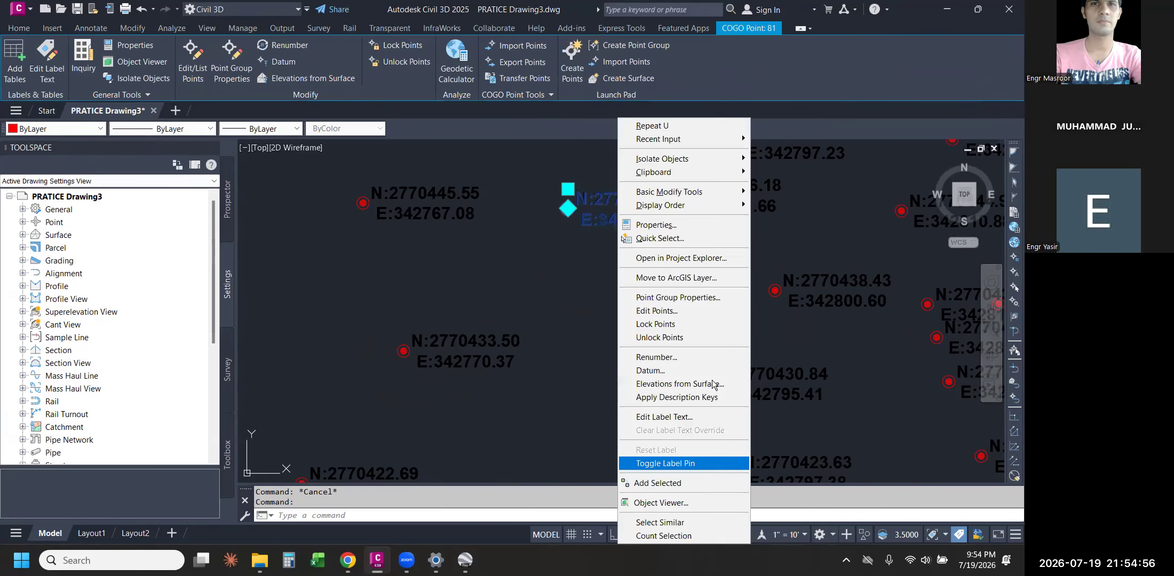
click(717, 294)
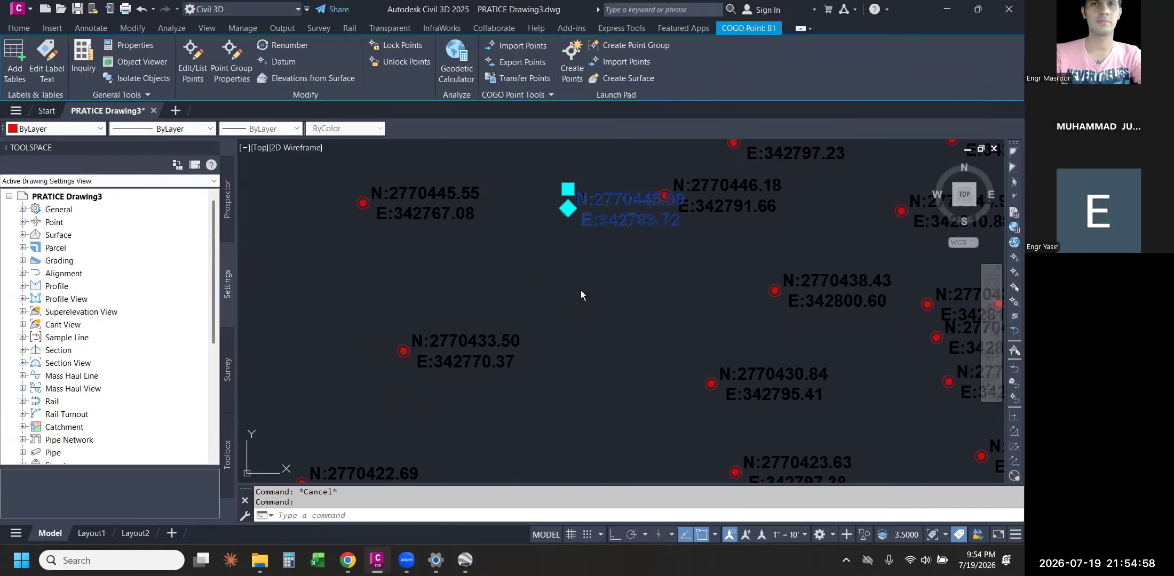
click(693, 268)
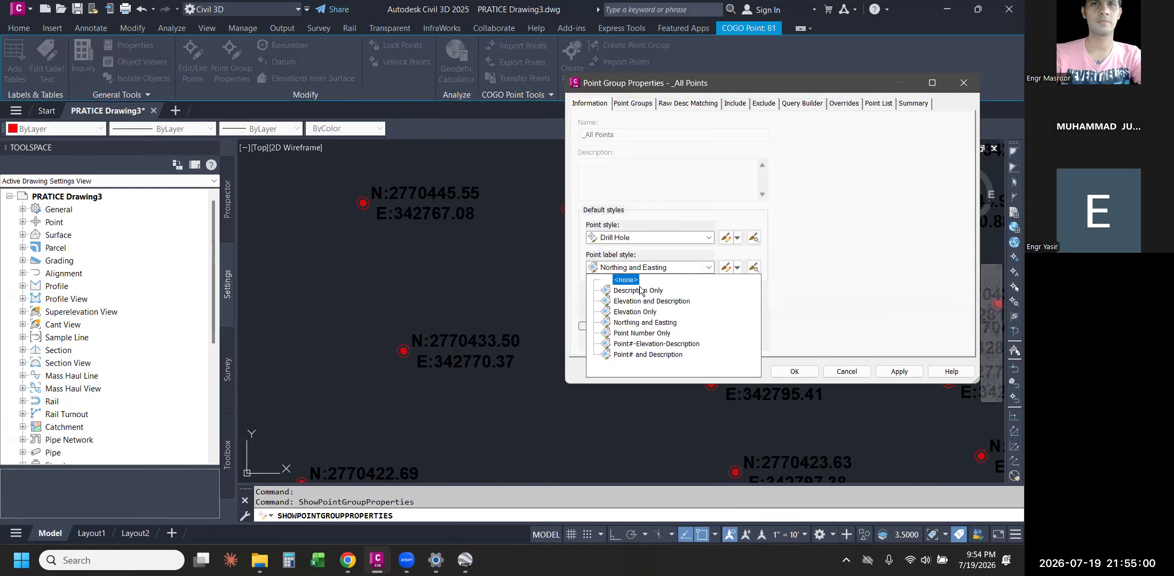
click(625, 279)
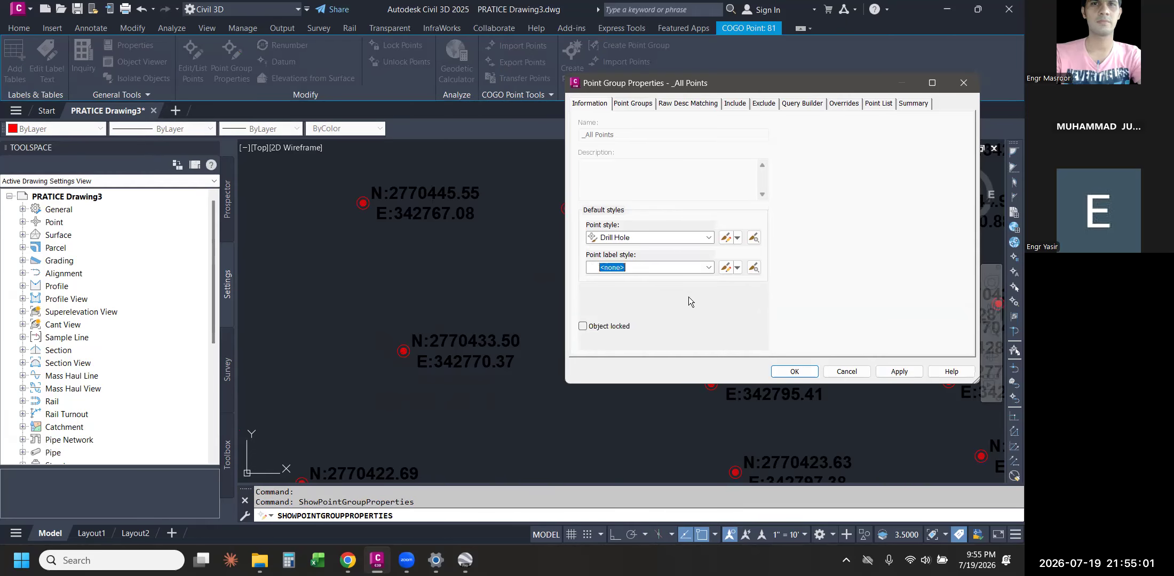
click(644, 237)
click(635, 264)
click(899, 371)
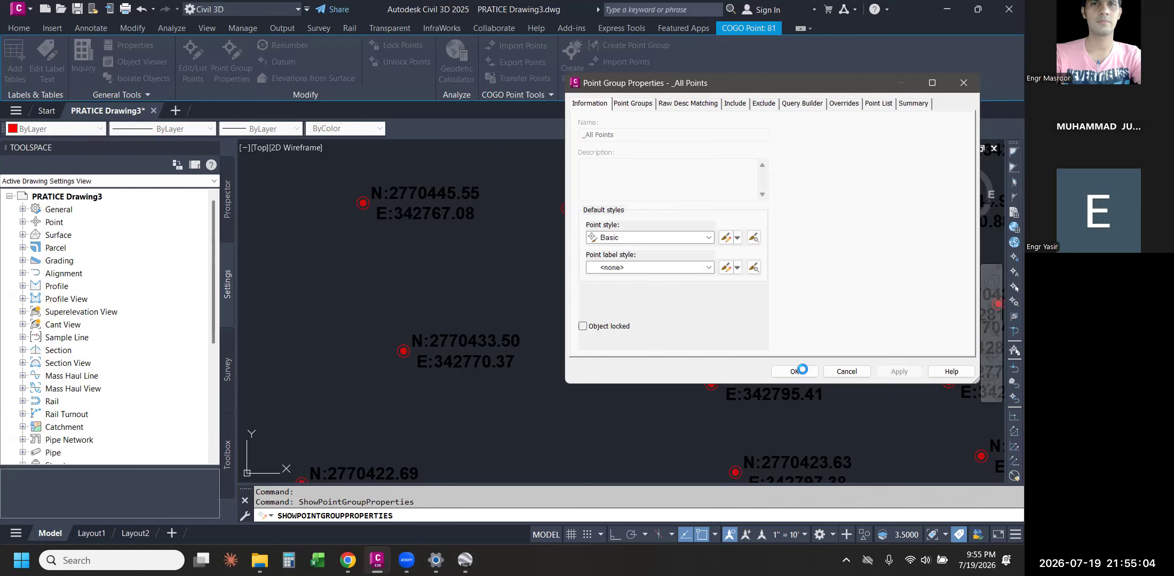
click(795, 371)
- Zoom to the drawing's extents and look over the spread of the unlabelled survey points
scroll(490, 315, down, 5)
key(Escape)
scroll(524, 314, down, 2)
text(z)
key(Return)
text(e)
key(Return)
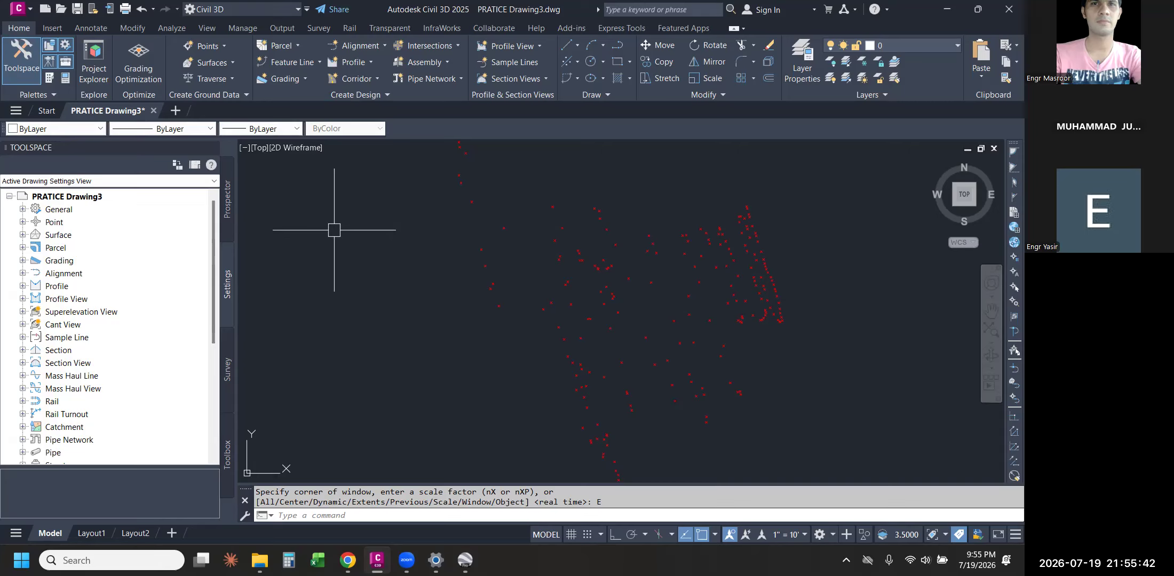
middle_drag(565, 283, 479, 316)
scroll(668, 254, up, 2)
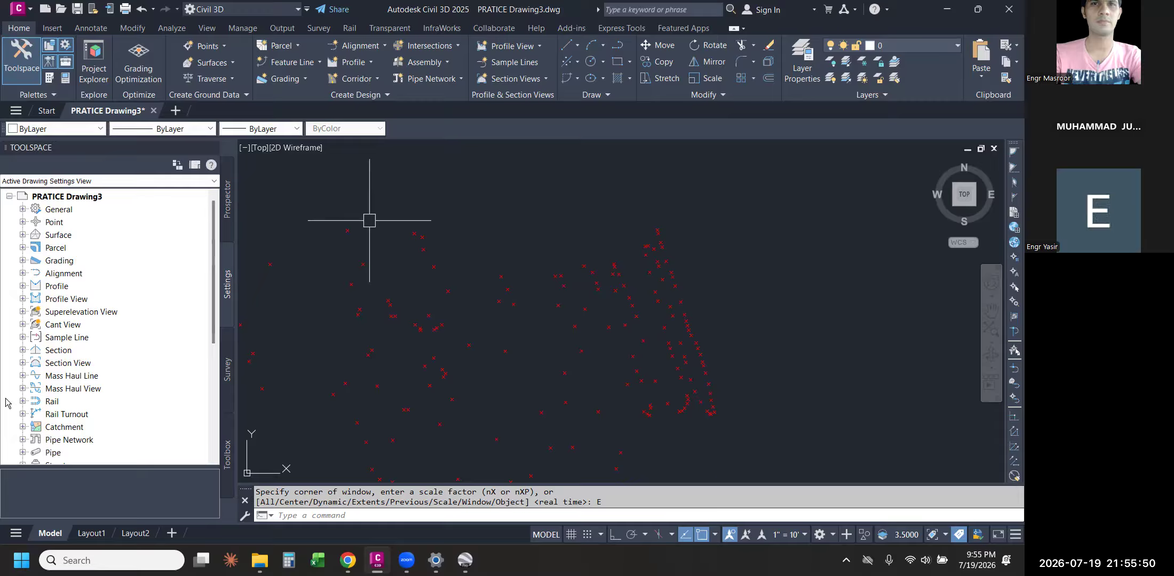
scroll(667, 330, down, 2)
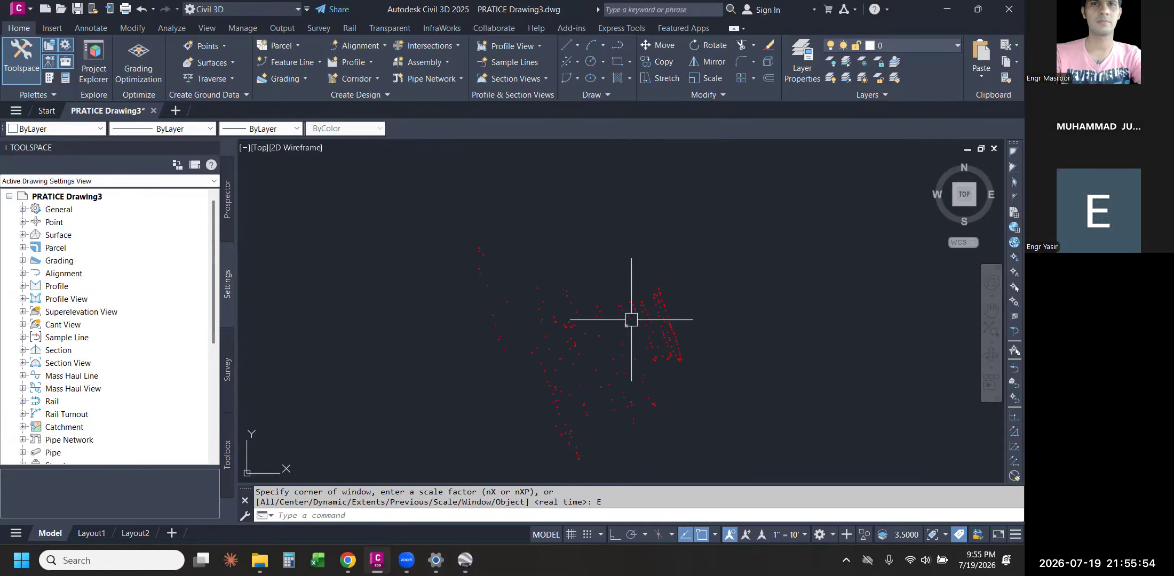
scroll(616, 280, down, 2)
mouse_move(615, 285)
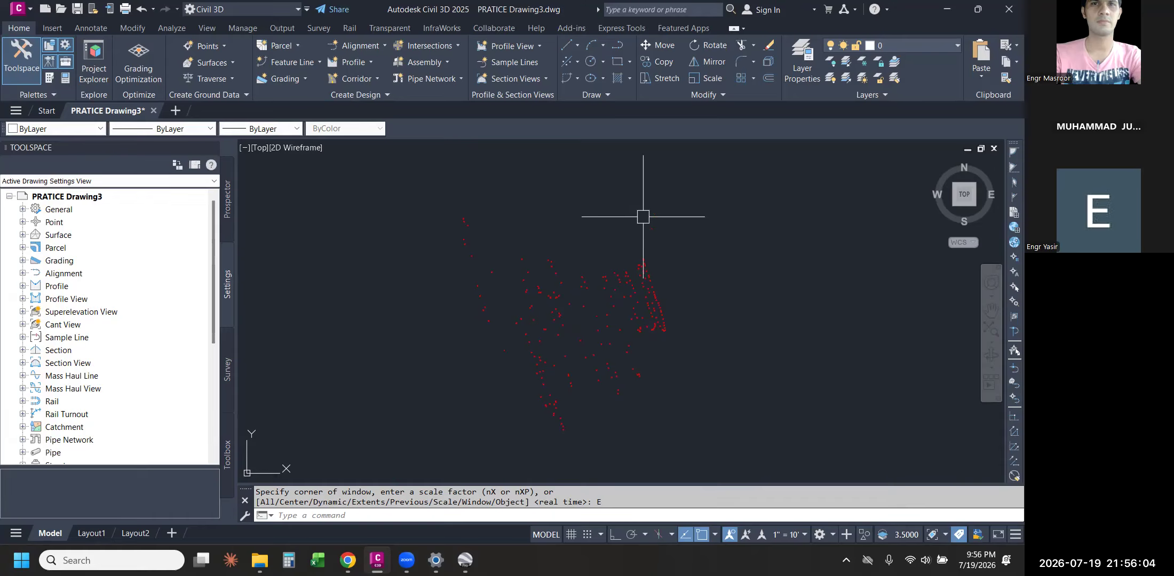
click(229, 217)
right_click(59, 226)
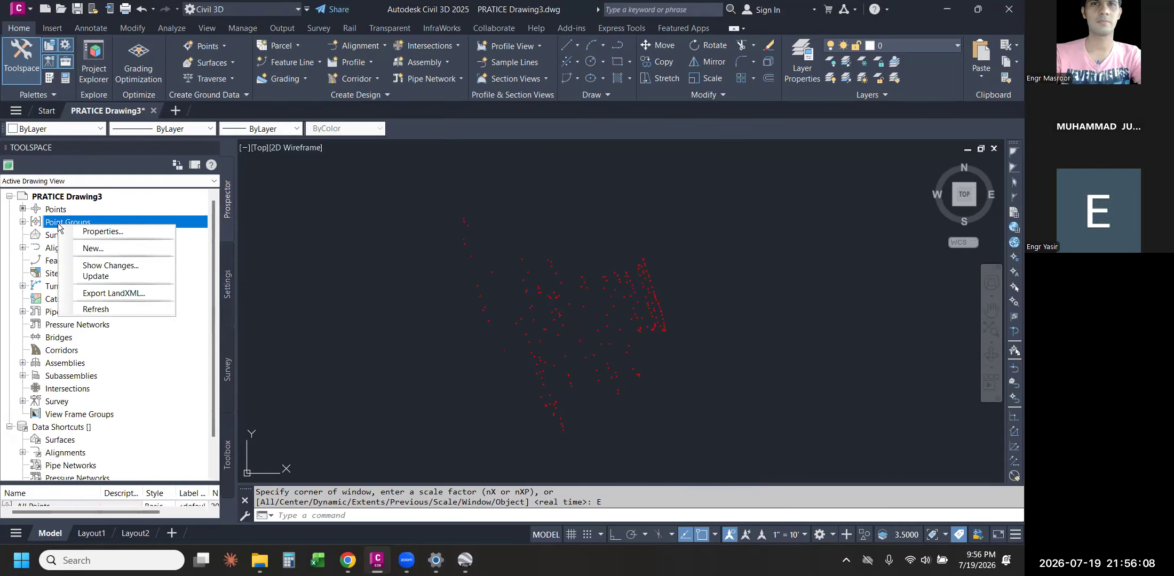
click(412, 284)
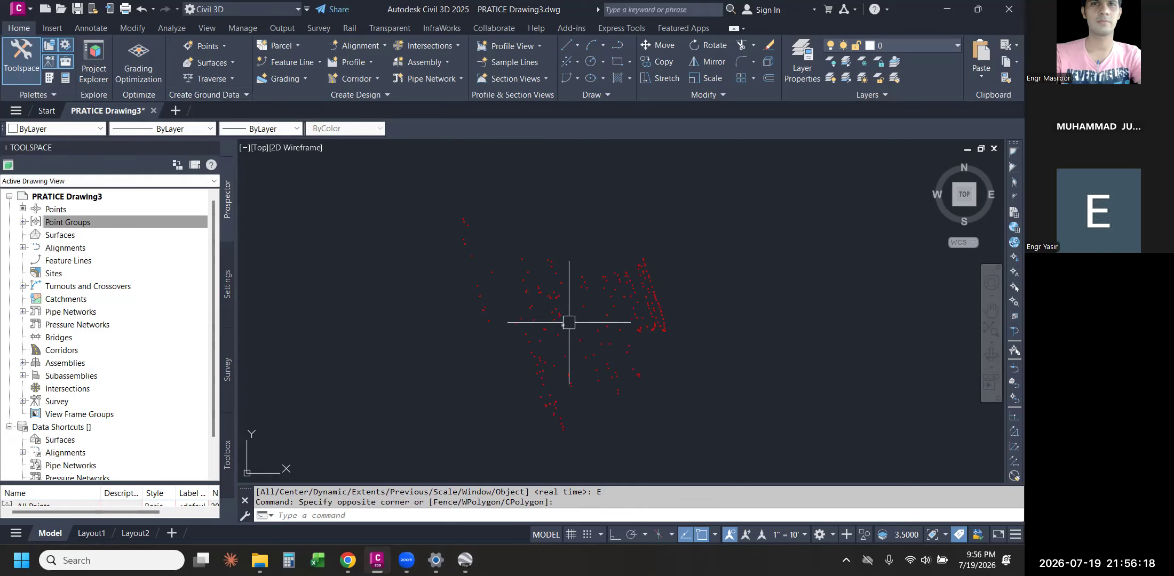
click(216, 63)
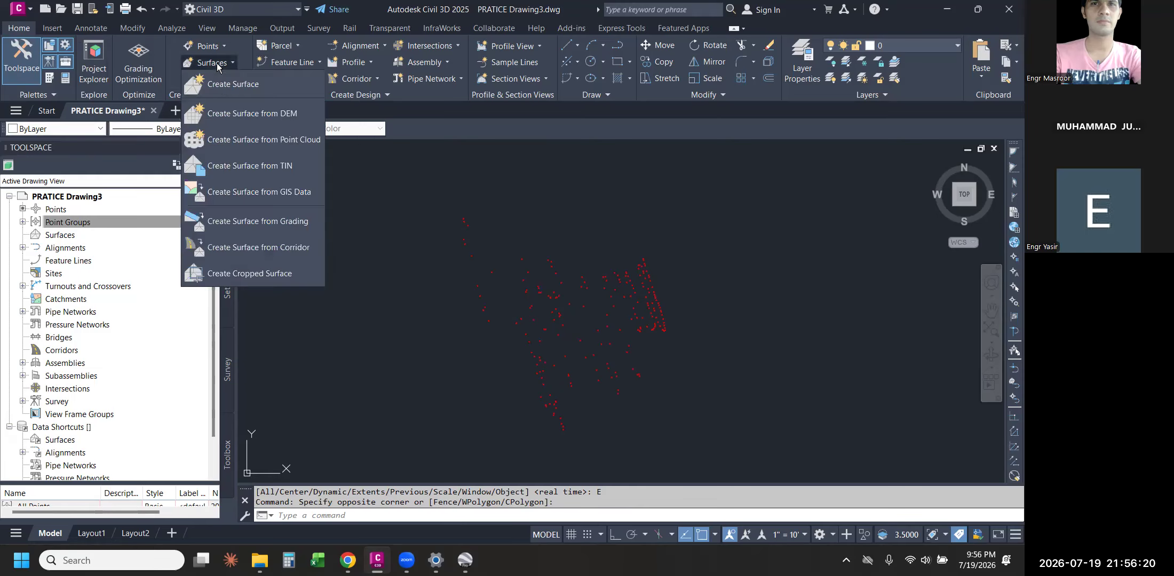
click(233, 84)
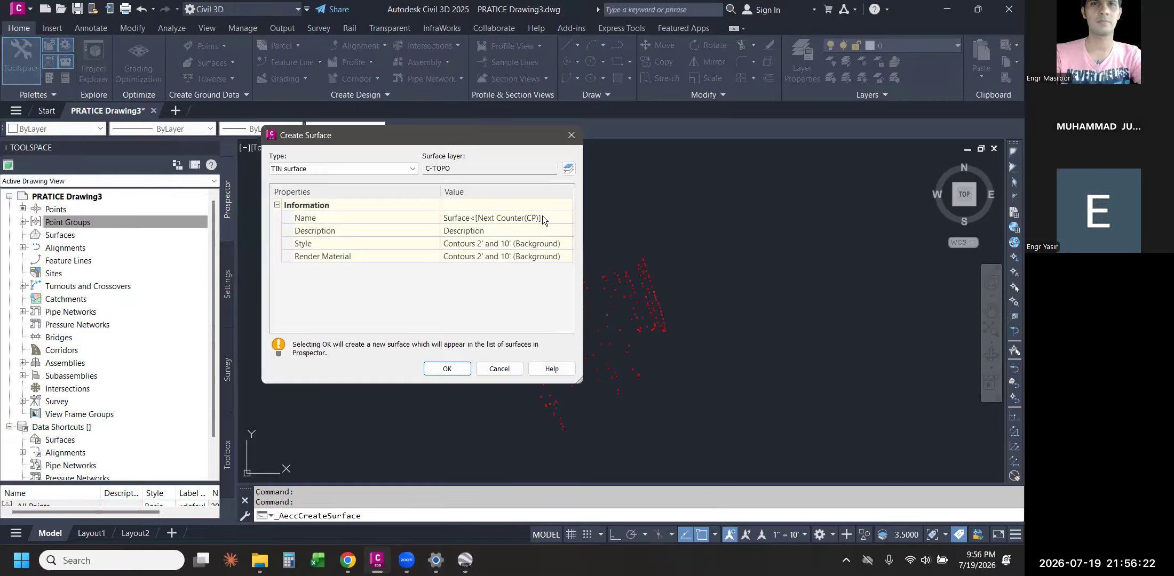
click(544, 218)
text(EXI)
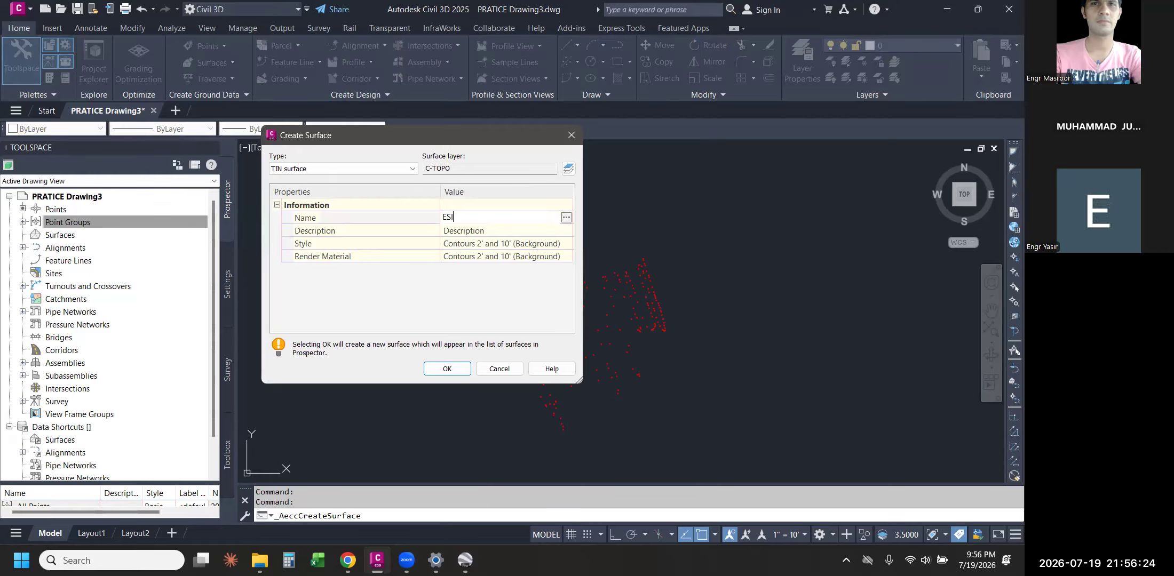
text(STING GROUND)
key(Return)
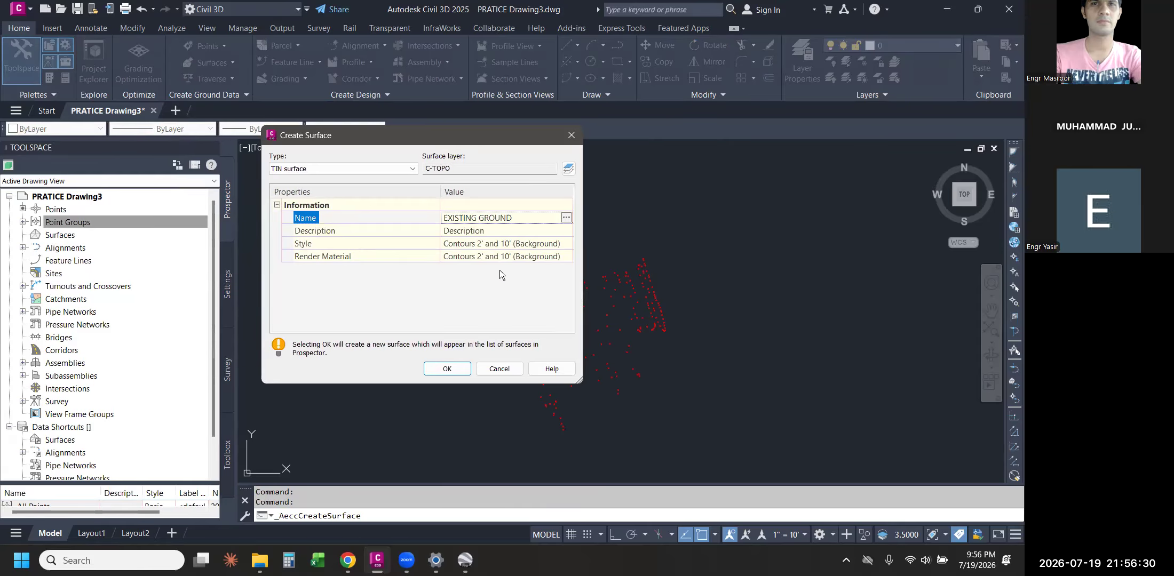
click(495, 372)
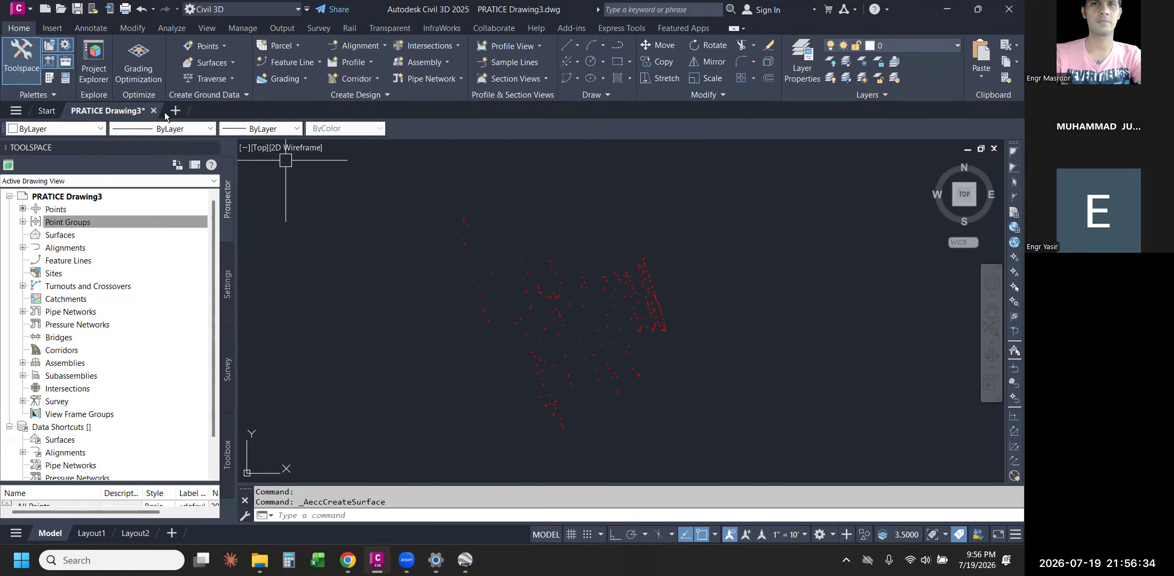
- Close PRATICE Drawing3 and start a new blank metric drawing
click(154, 111)
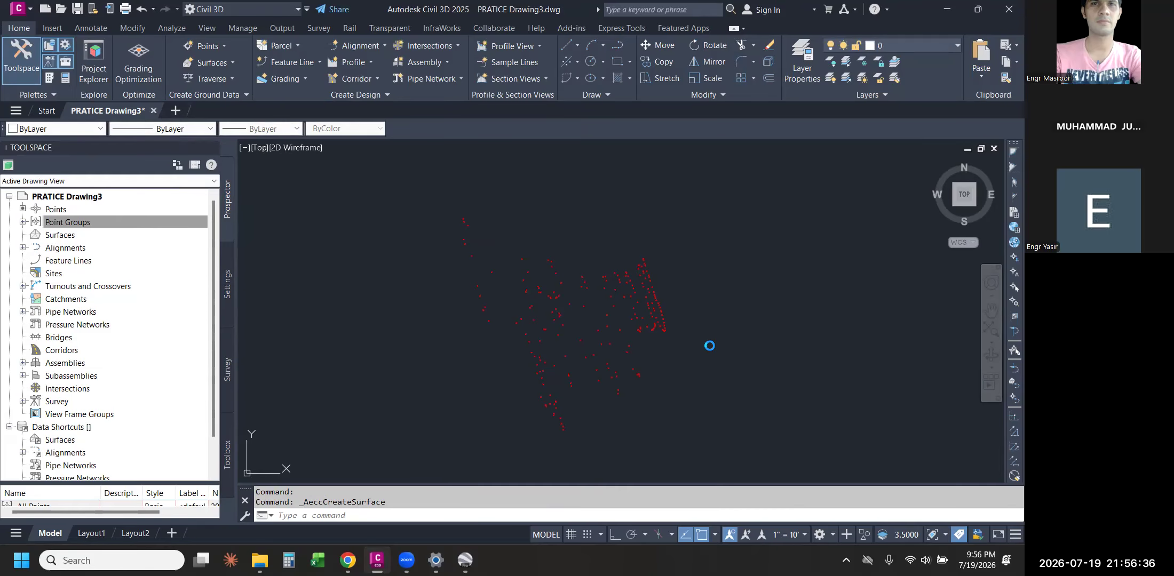
click(559, 308)
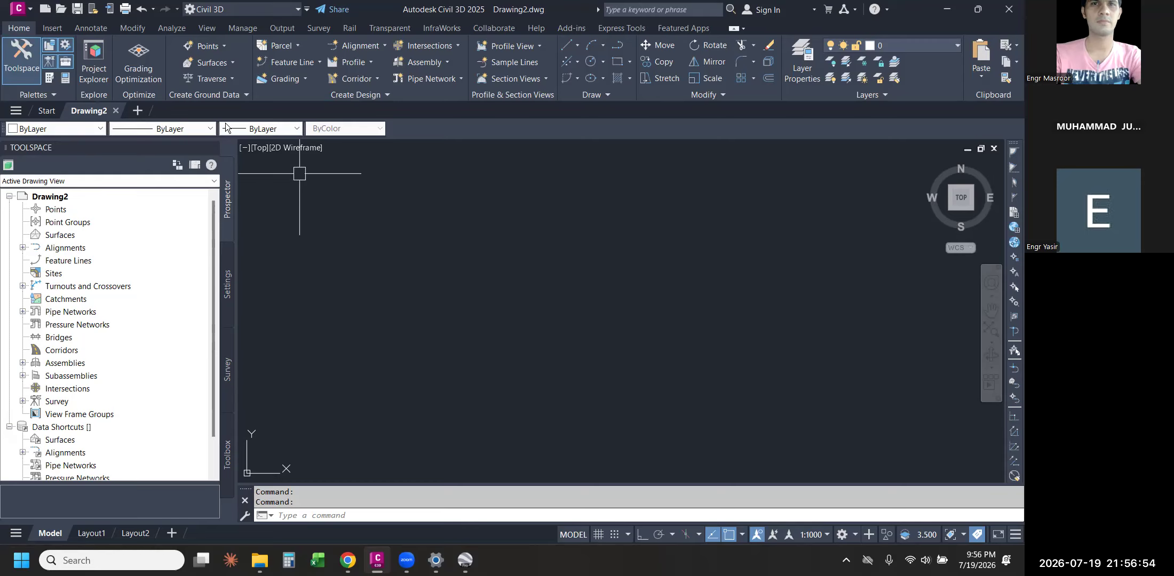
- Start creating a TIN surface on layer C-TOPO and name it EXISTING GROUND
right_click(210, 64)
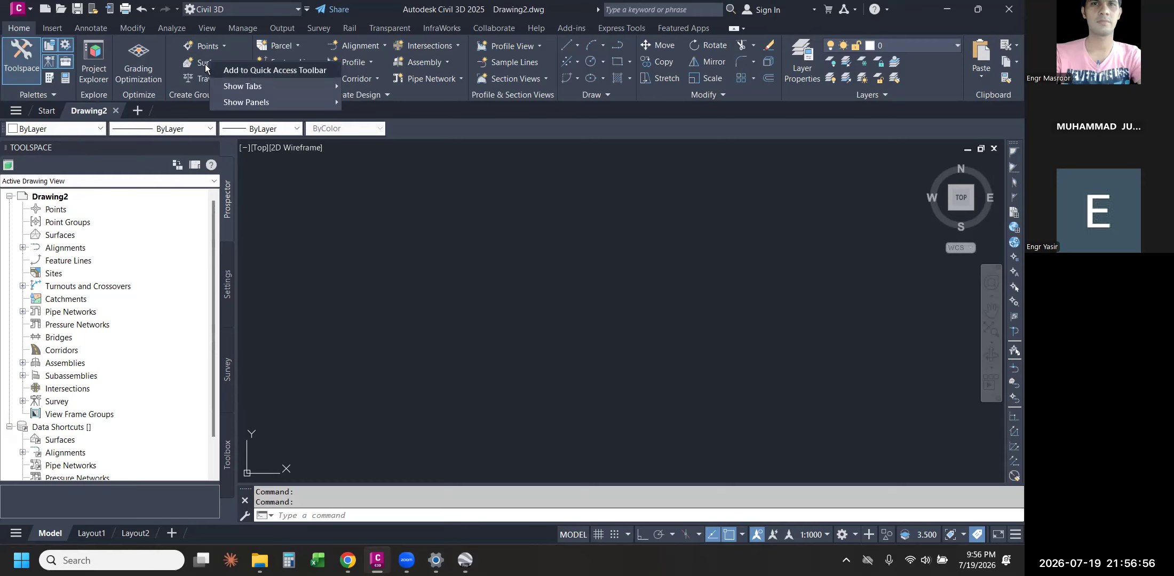
click(208, 64)
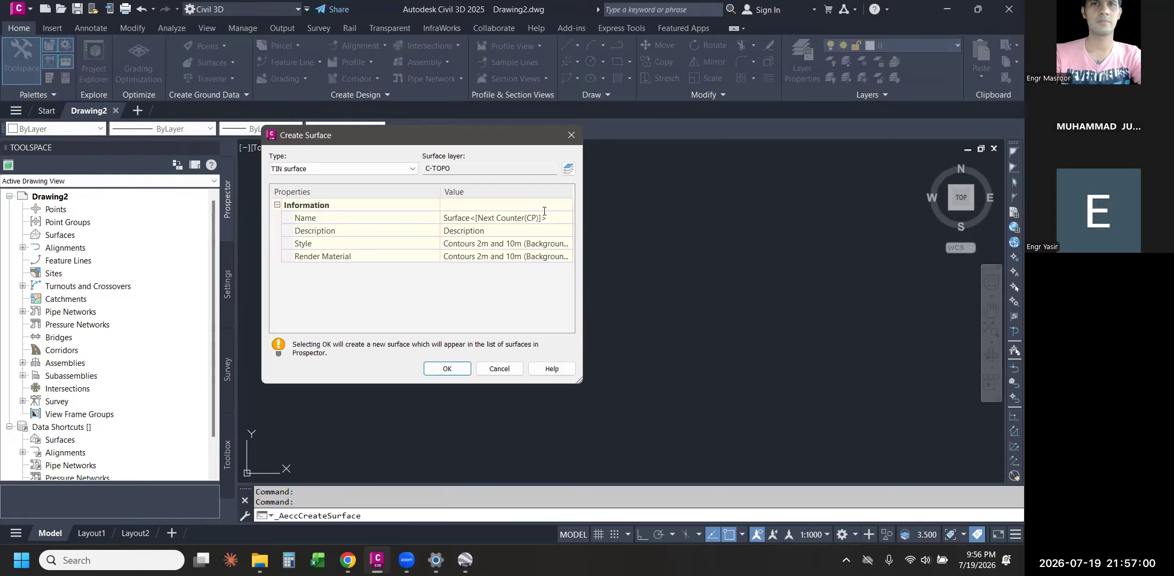
click(533, 217)
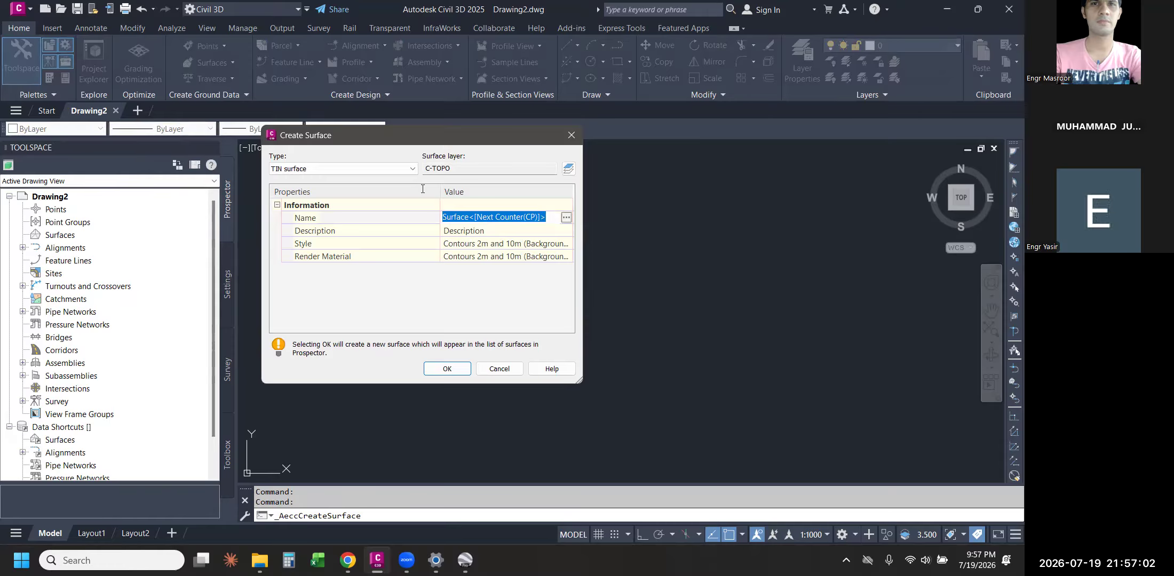
drag(460, 139, 410, 116)
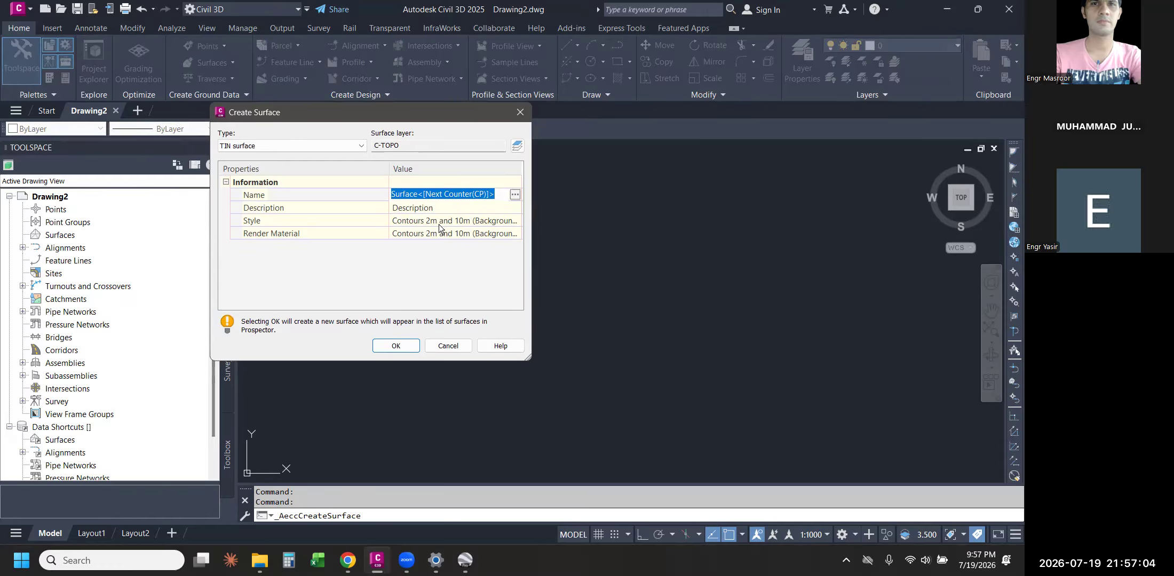
click(436, 224)
click(436, 225)
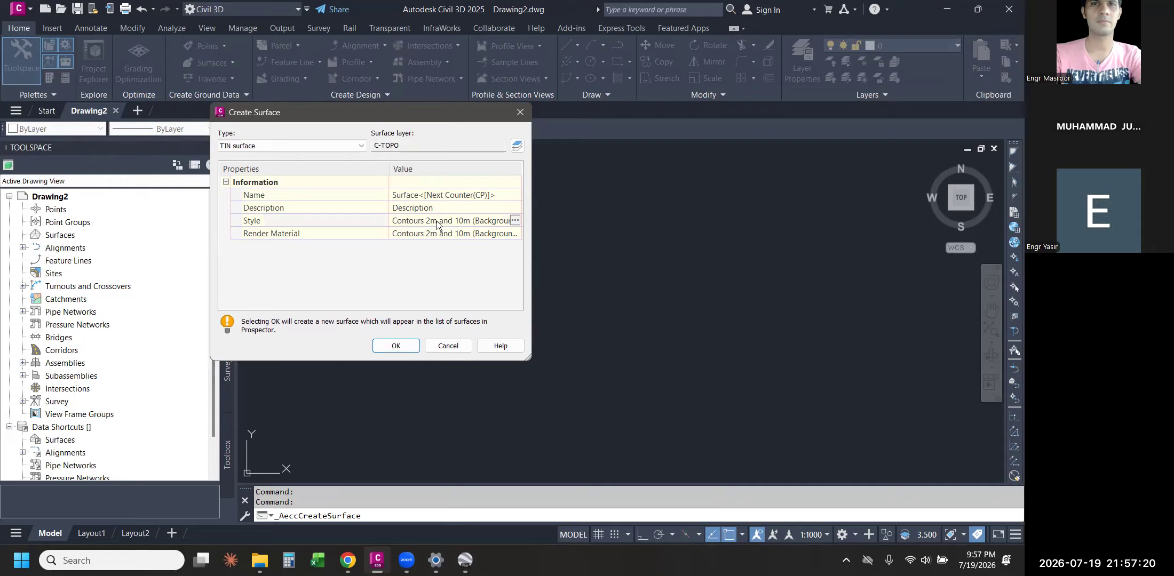
click(470, 195)
click(470, 196)
key(BackSpace)
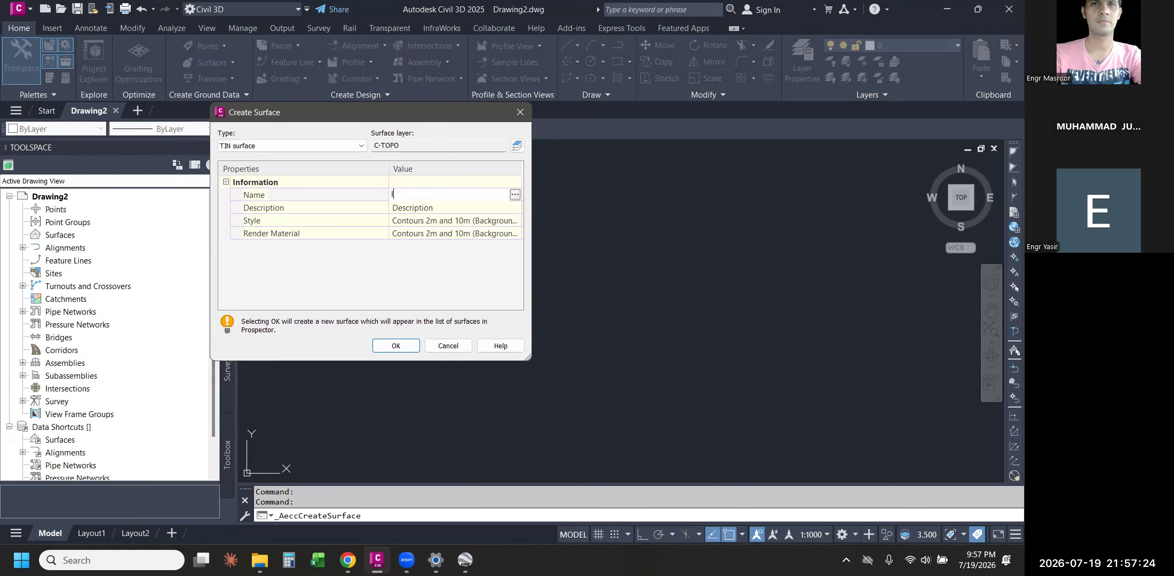
text(EXISTING GROUNG)
key(BackSpace)
text(D)
- Set the new surface's description to GPS DATA
click(445, 207)
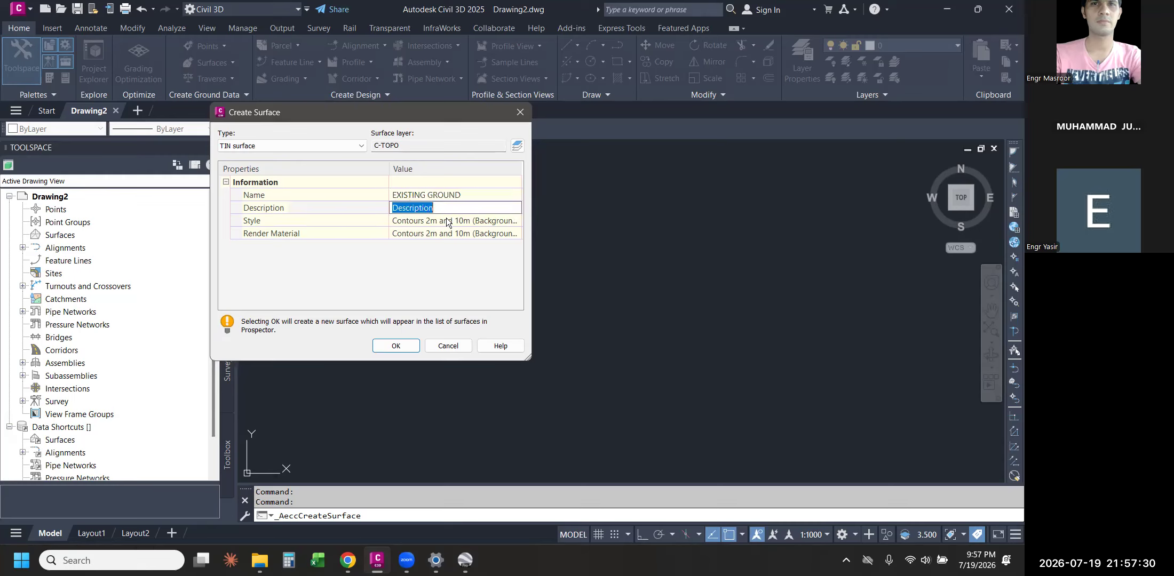
text(GPS DTA)
key(BackSpace)
key(BackSpace)
key(BackSpace)
text(DATA)
key(Return)
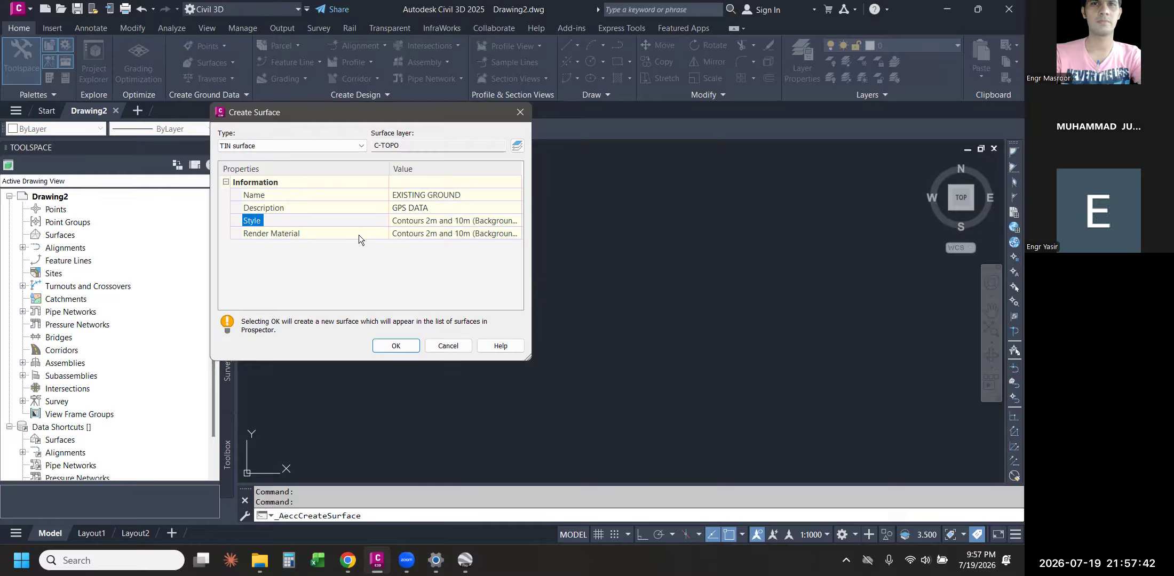
- Examine the surface styles available for the new surface, such as Contours 1m and 5m (Design), and cancel the style selection
click(406, 230)
click(465, 217)
click(515, 221)
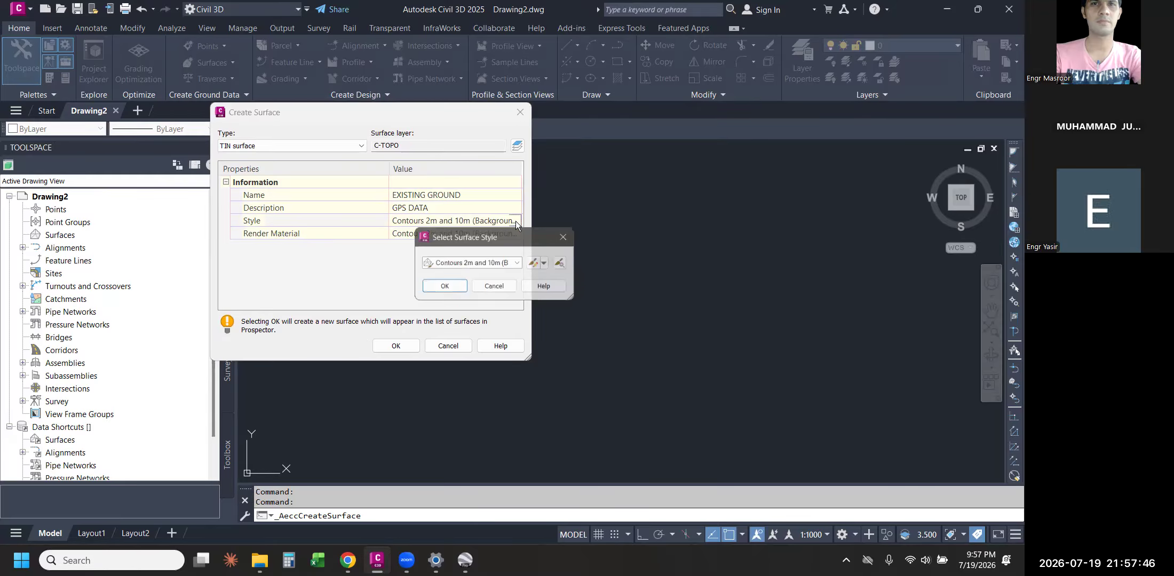
drag(490, 230, 357, 160)
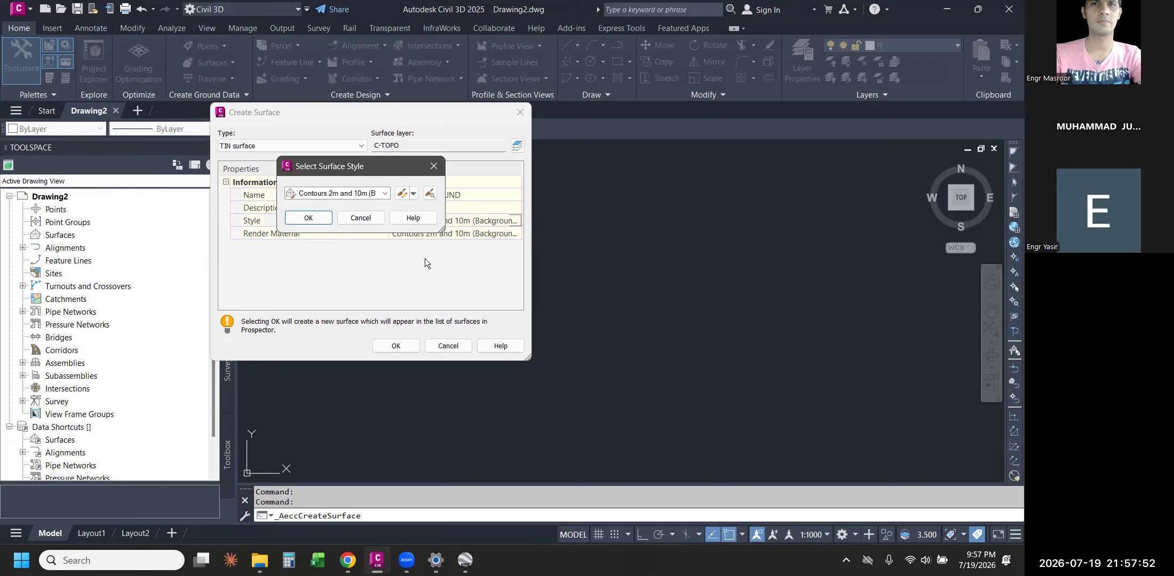
drag(441, 226, 529, 230)
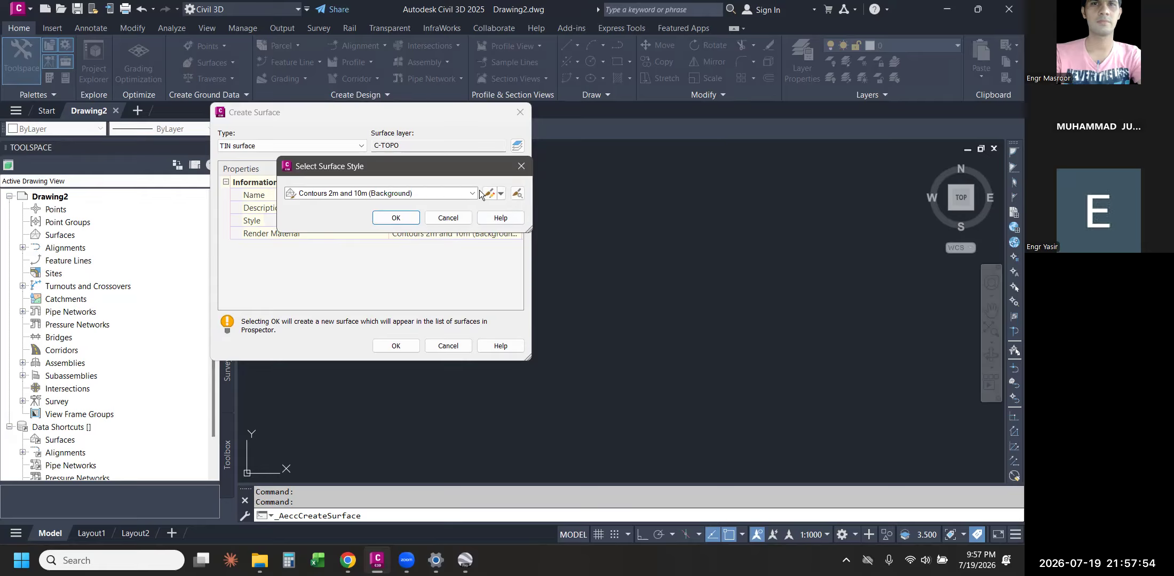
click(472, 193)
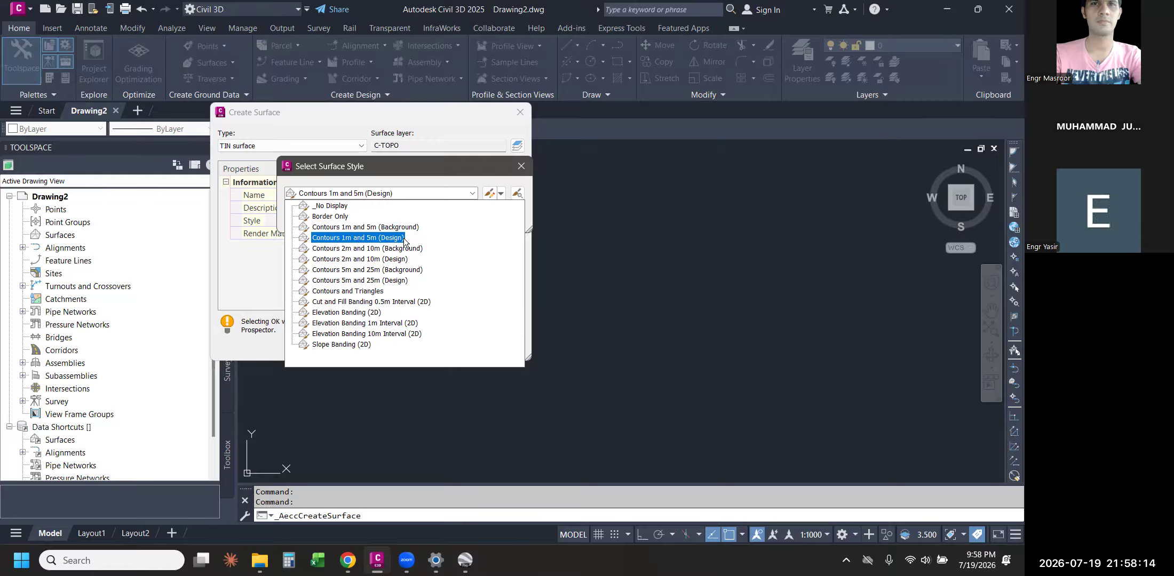
click(423, 169)
click(447, 217)
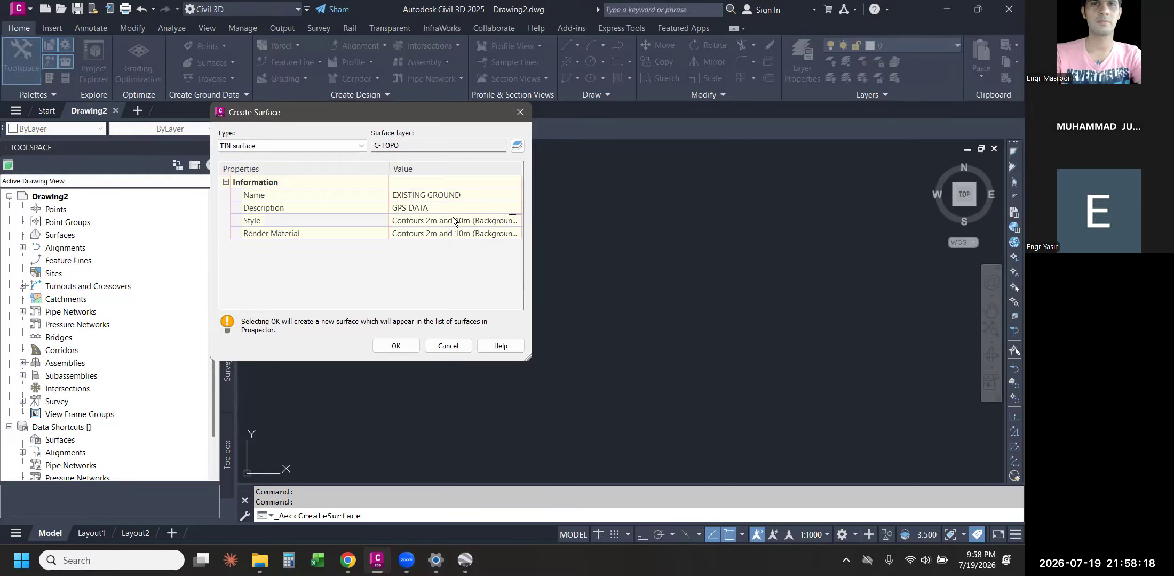
click(515, 221)
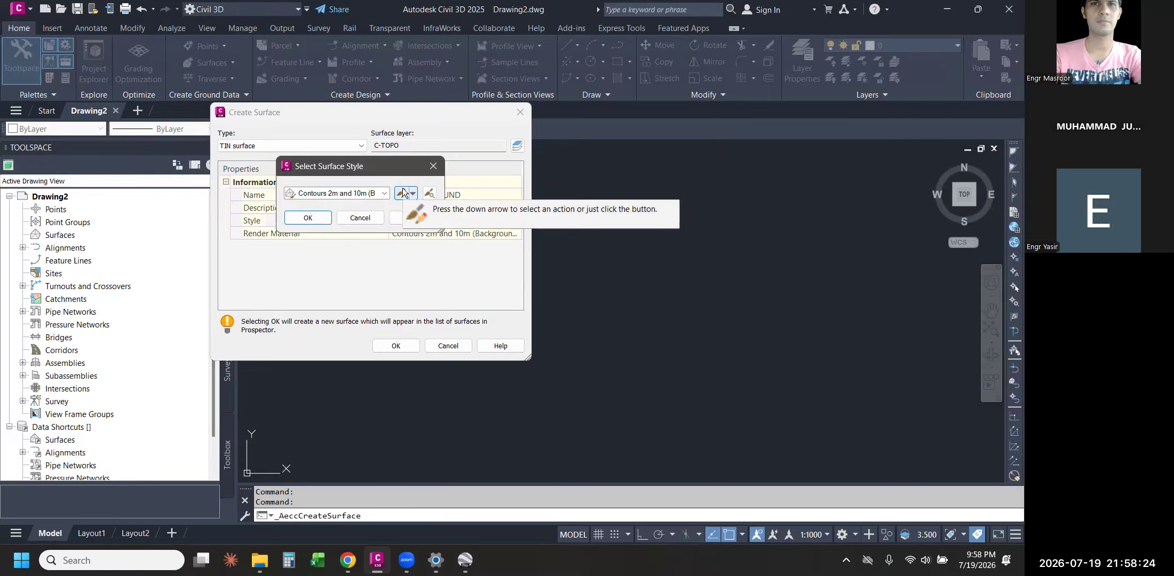
click(384, 193)
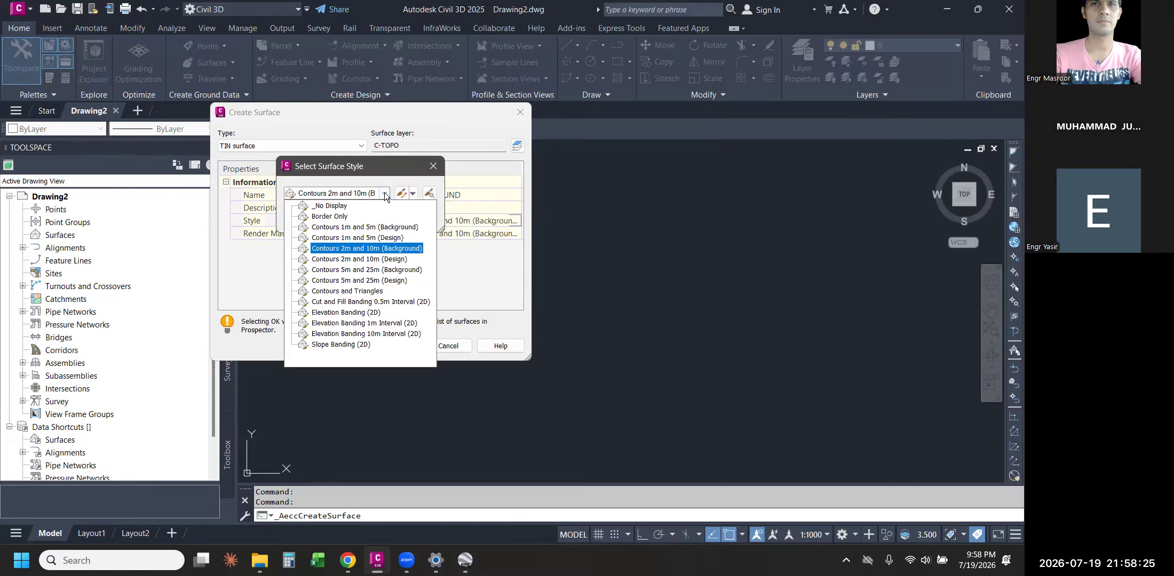
click(375, 238)
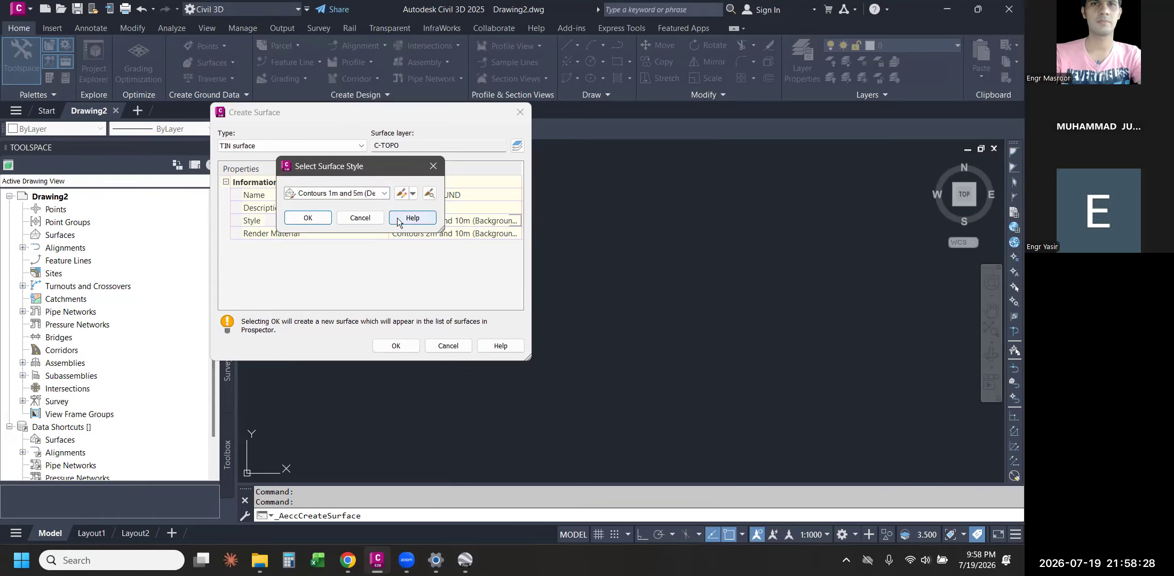
click(360, 218)
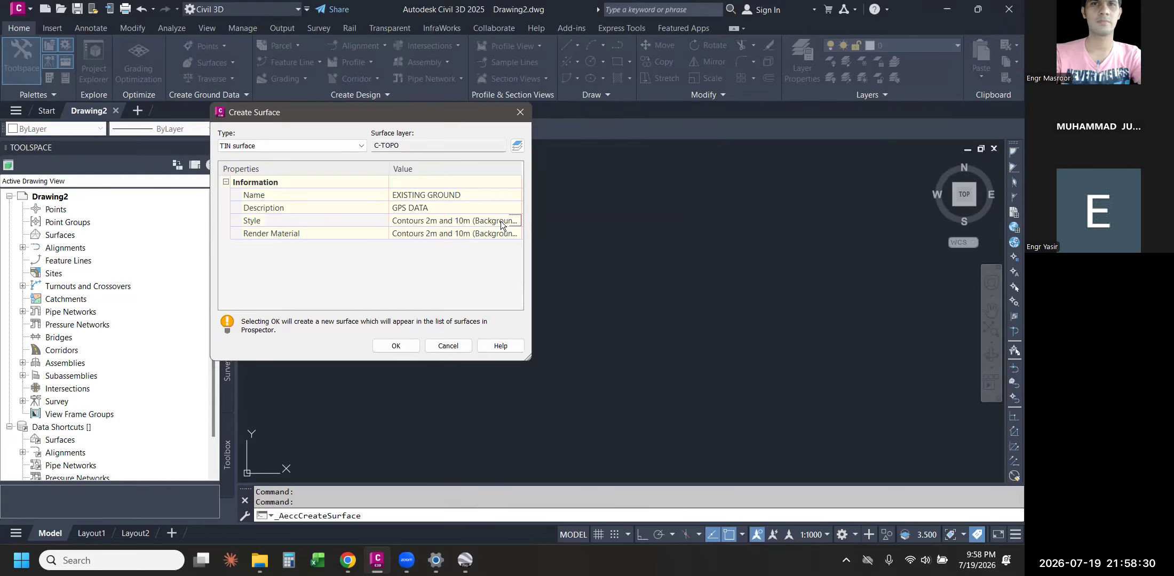
- Create the EXISTING GROUND TIN surface with the Contours 2m and 10m (Background) style and select it among the drawing's surfaces
click(407, 344)
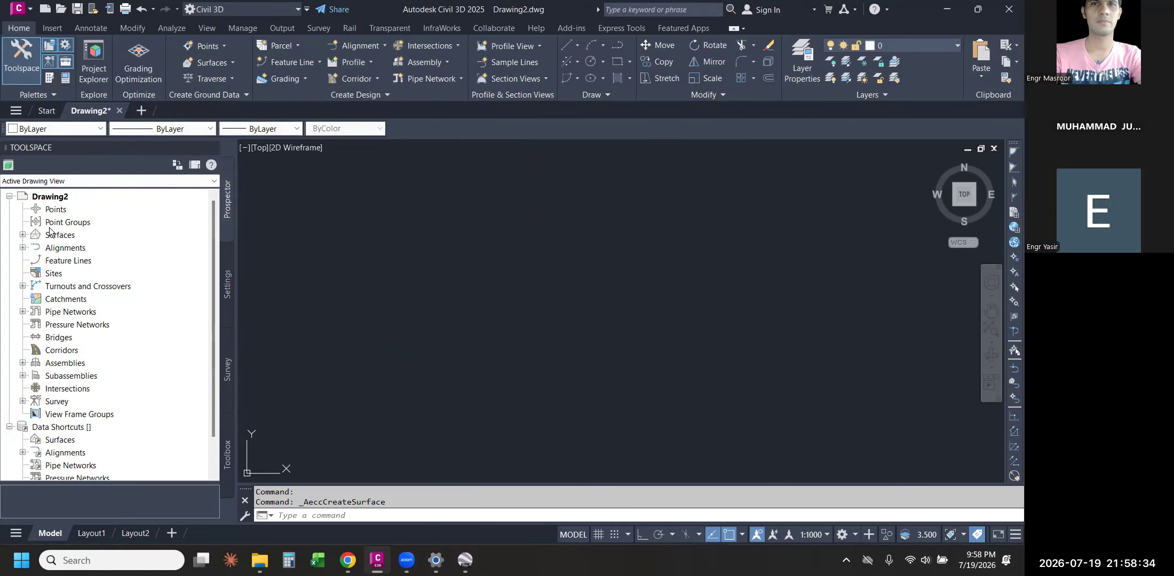
click(23, 235)
click(88, 248)
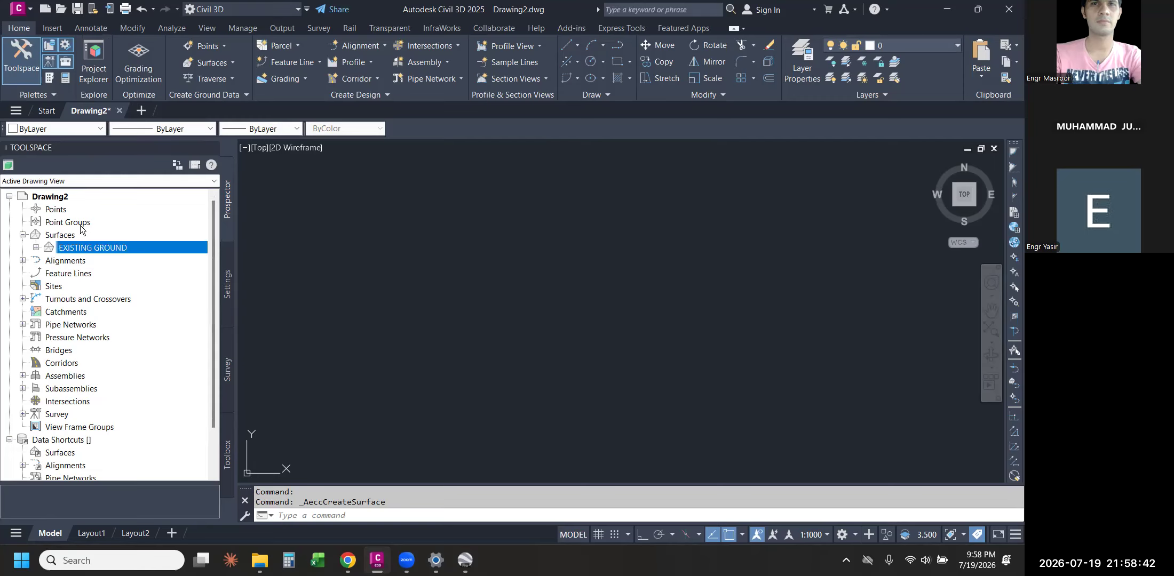
- Add the point file DHA TOPO.csv to the EXISTING GROUND surface in the PENZD (comma delimited) format
click(128, 31)
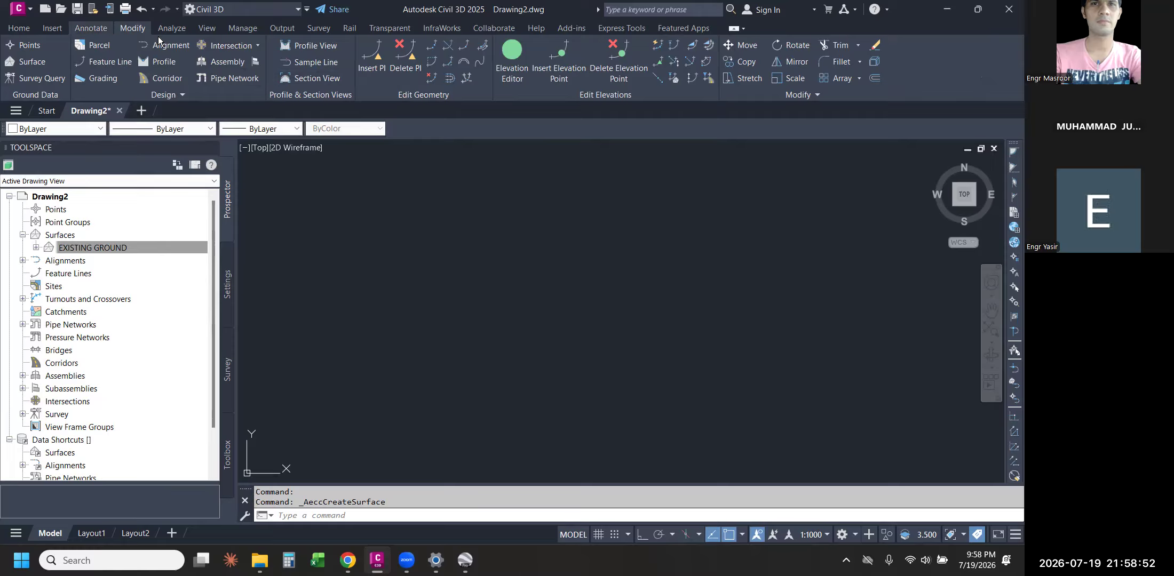
click(31, 60)
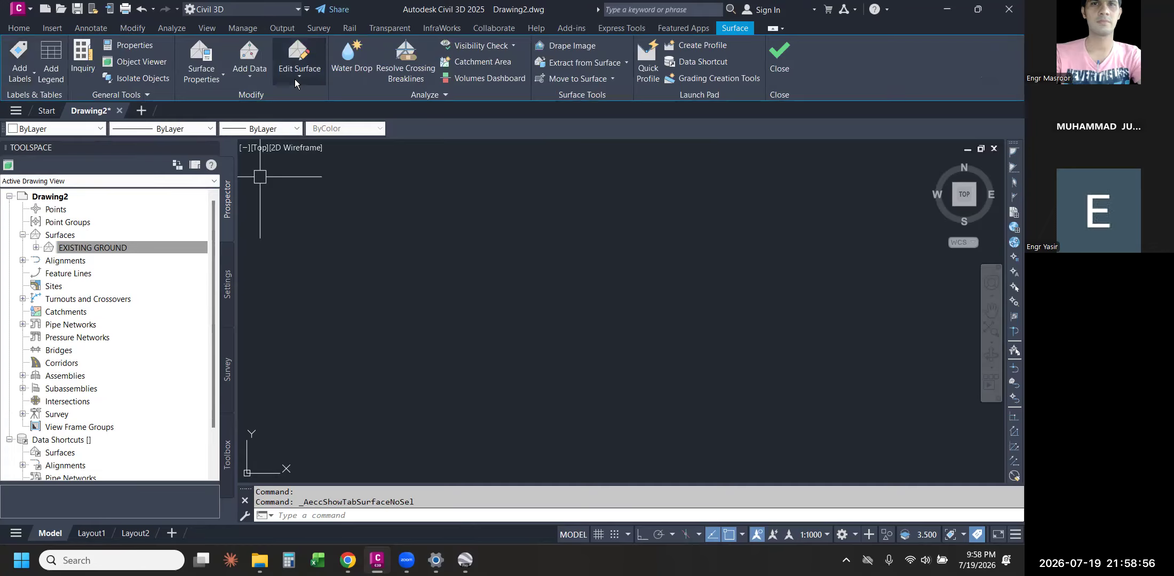
click(259, 75)
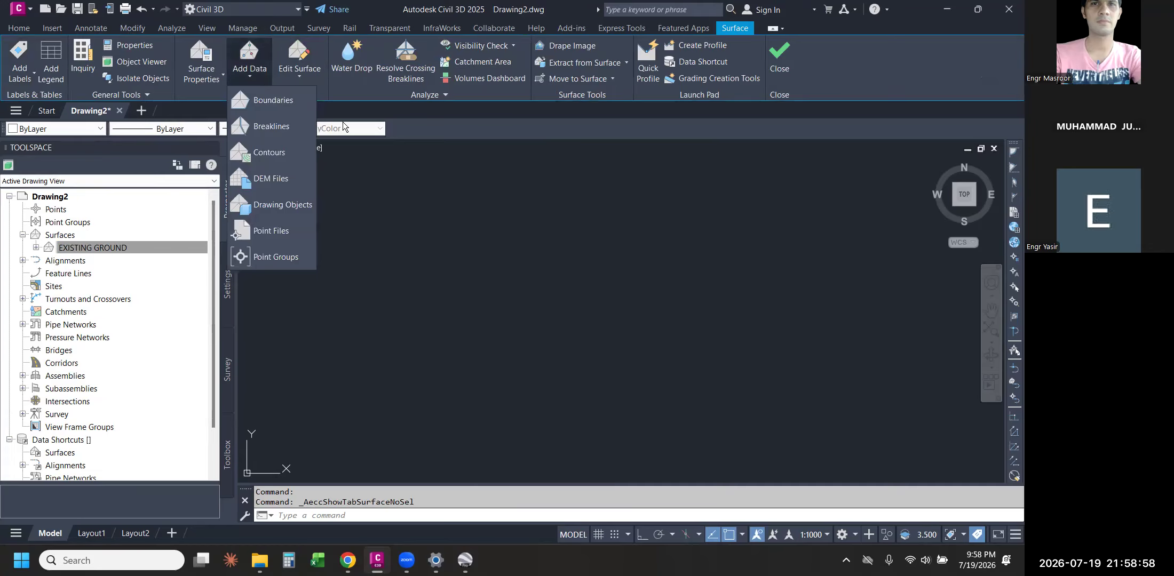
click(264, 230)
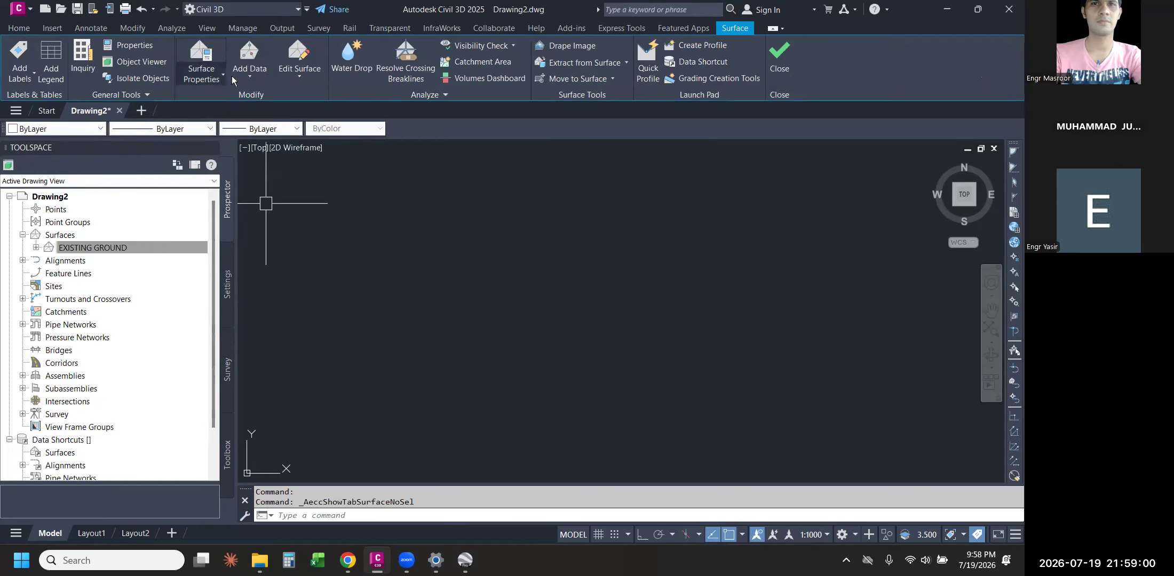
click(249, 72)
click(285, 231)
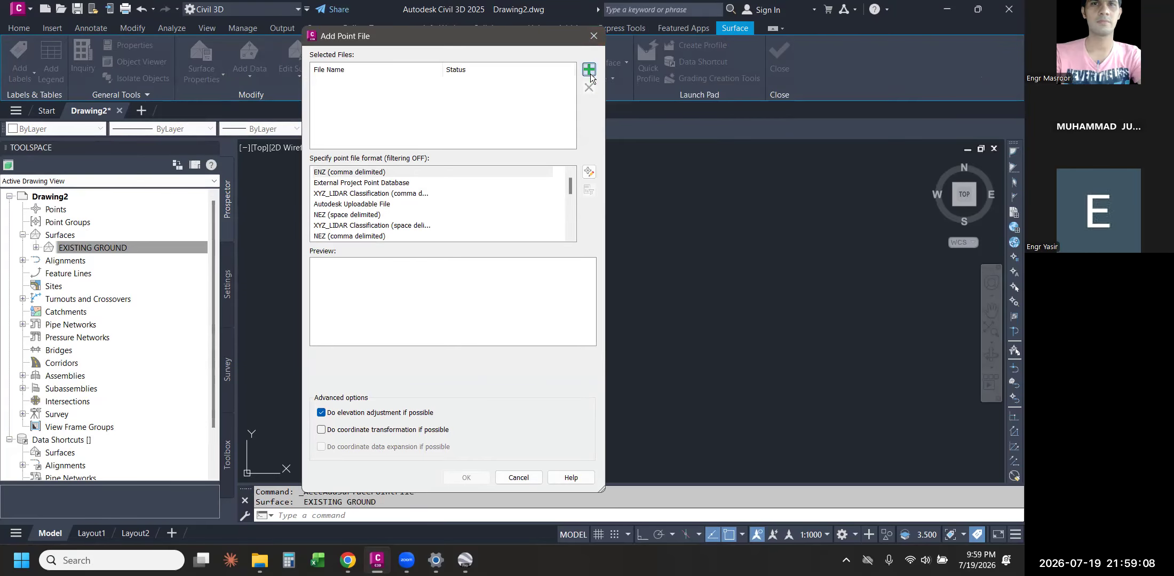
click(589, 70)
click(264, 138)
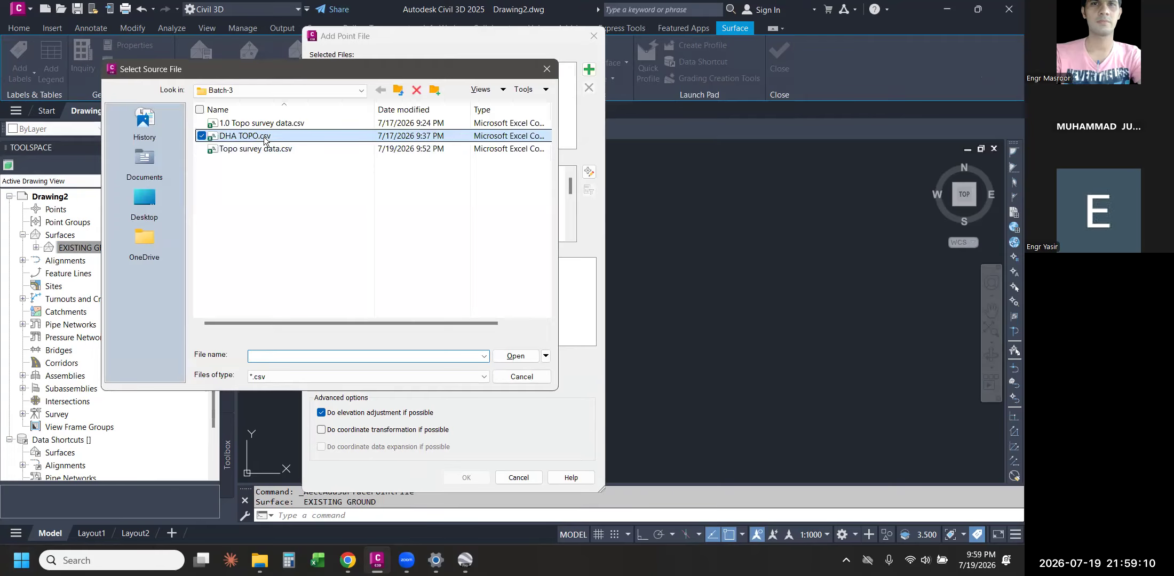
double_click(264, 137)
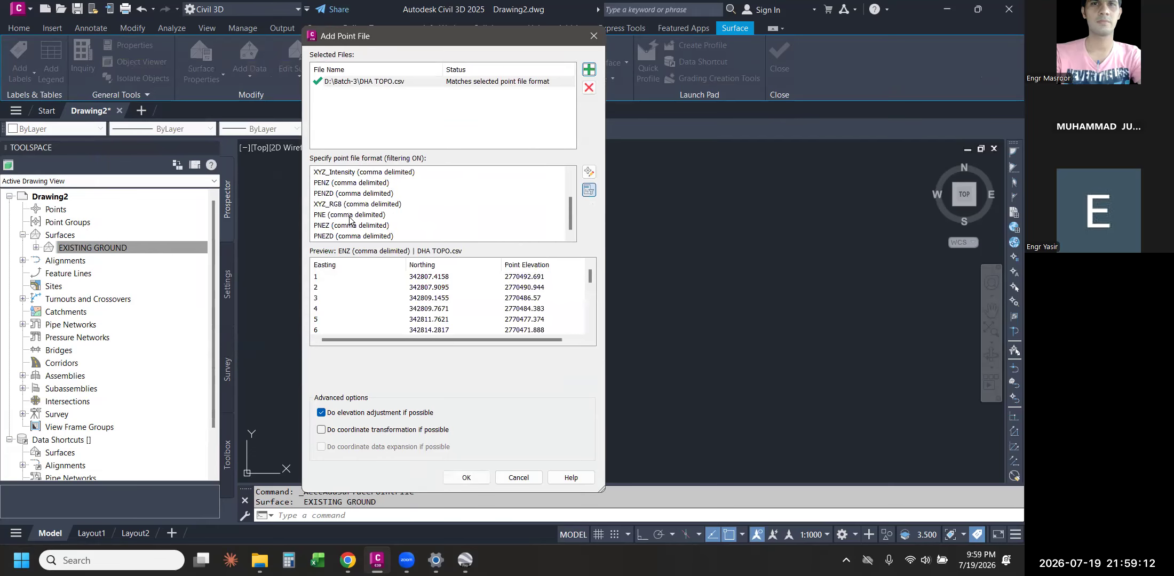
click(349, 194)
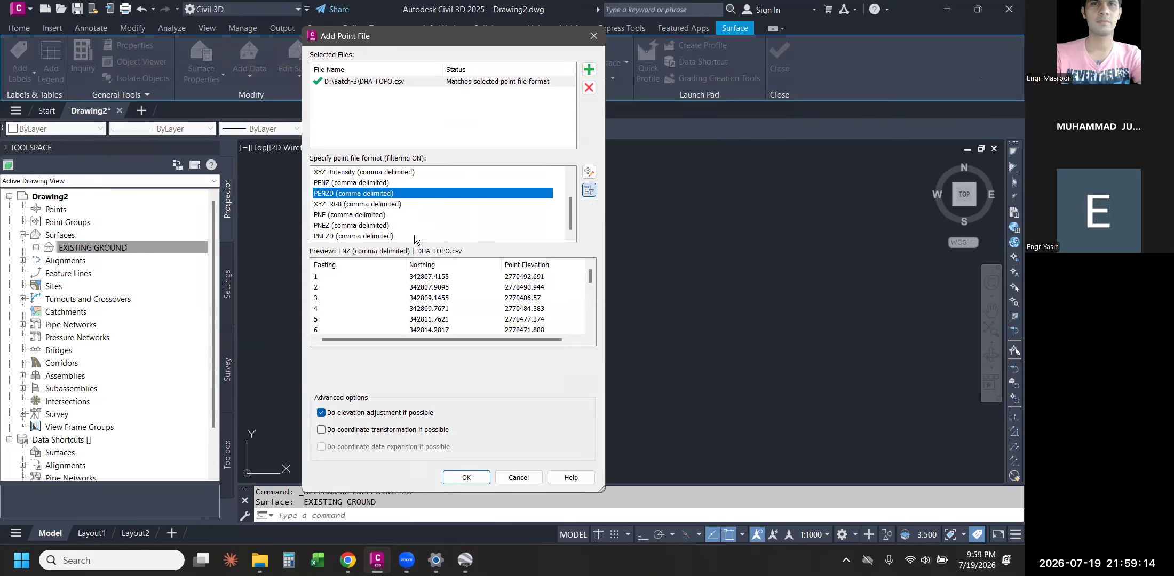
click(467, 476)
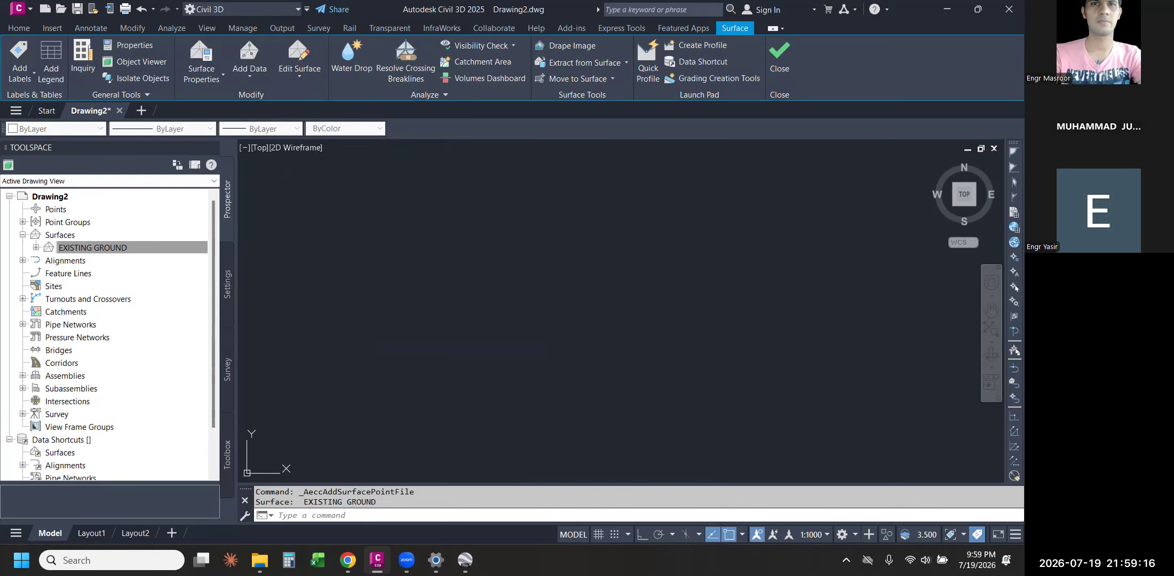
- Erase the EXISTING GROUND contour surface from the drawing
scroll(621, 330, down, 3)
click(621, 330)
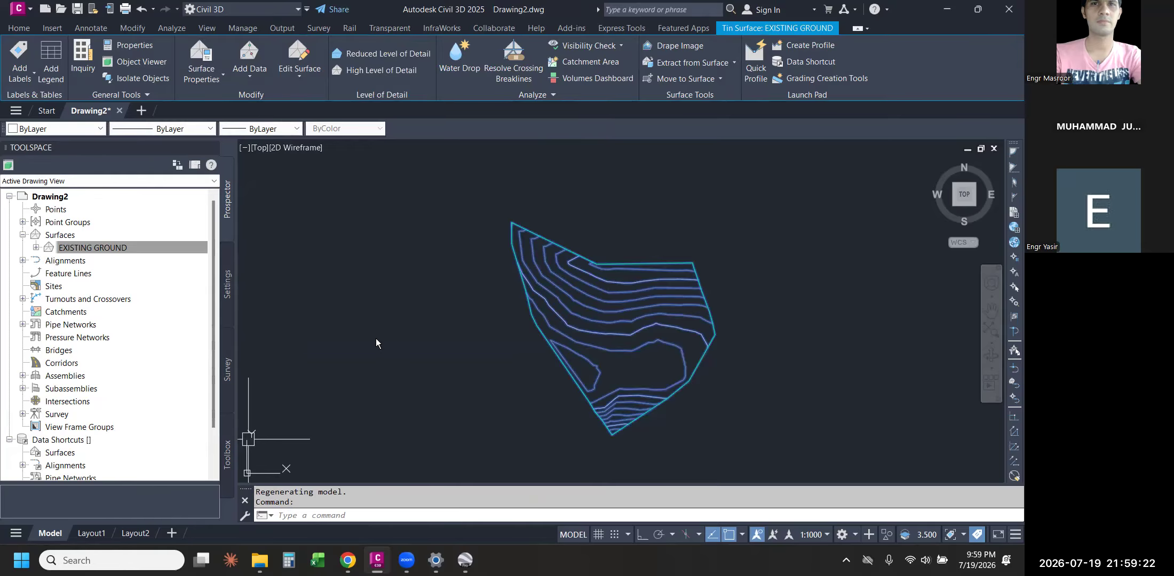
text(E)
key(Return)
- Import the survey points from DHA TOPO.csv into the drawing using the PENZD (comma delimited) format
click(76, 235)
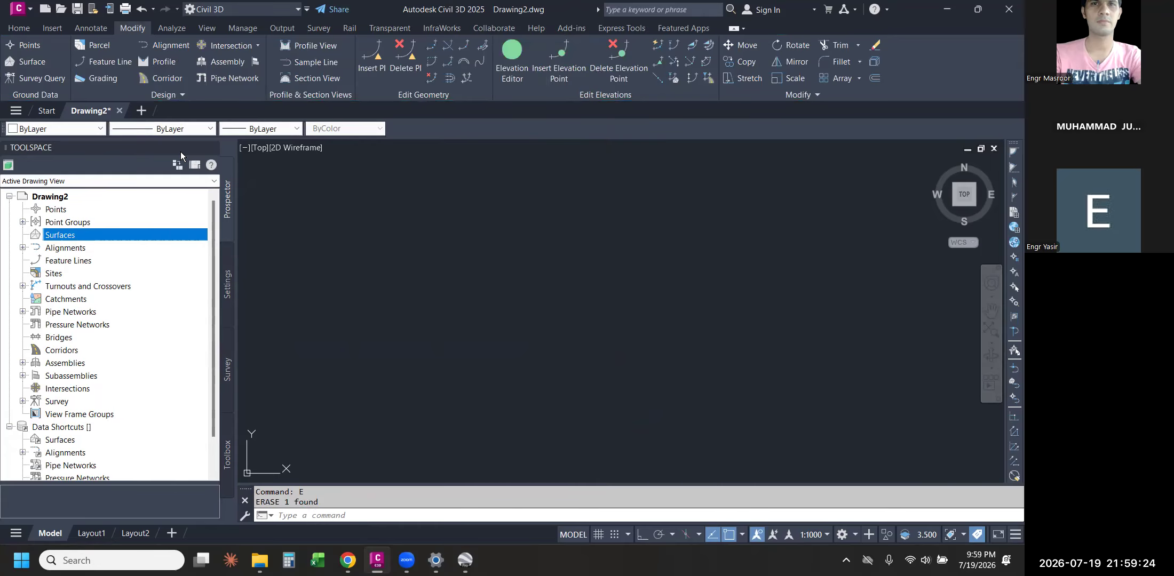
click(19, 27)
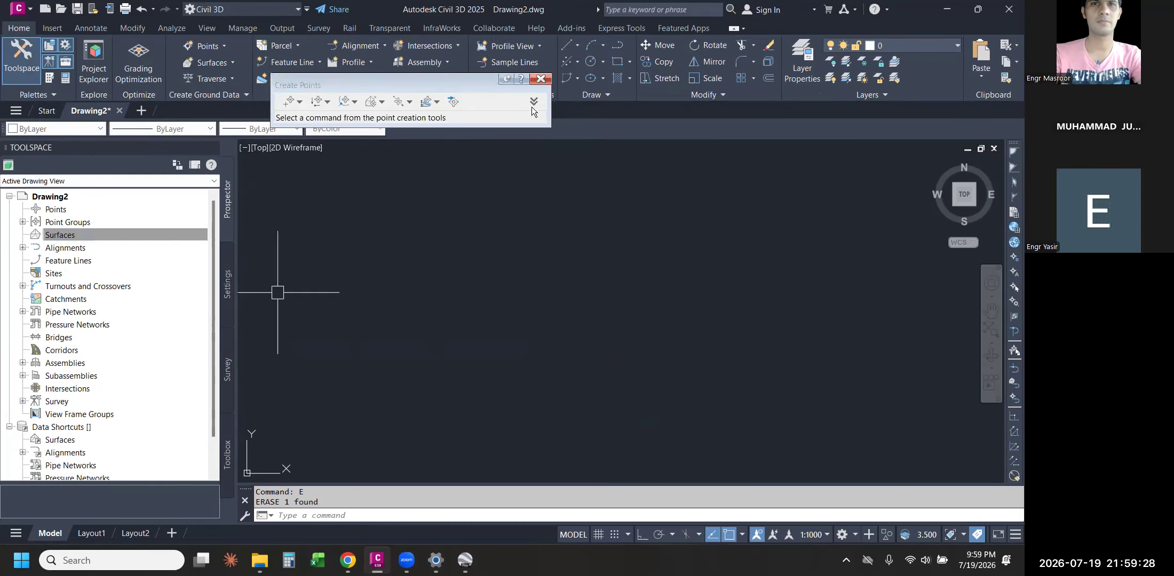
click(455, 104)
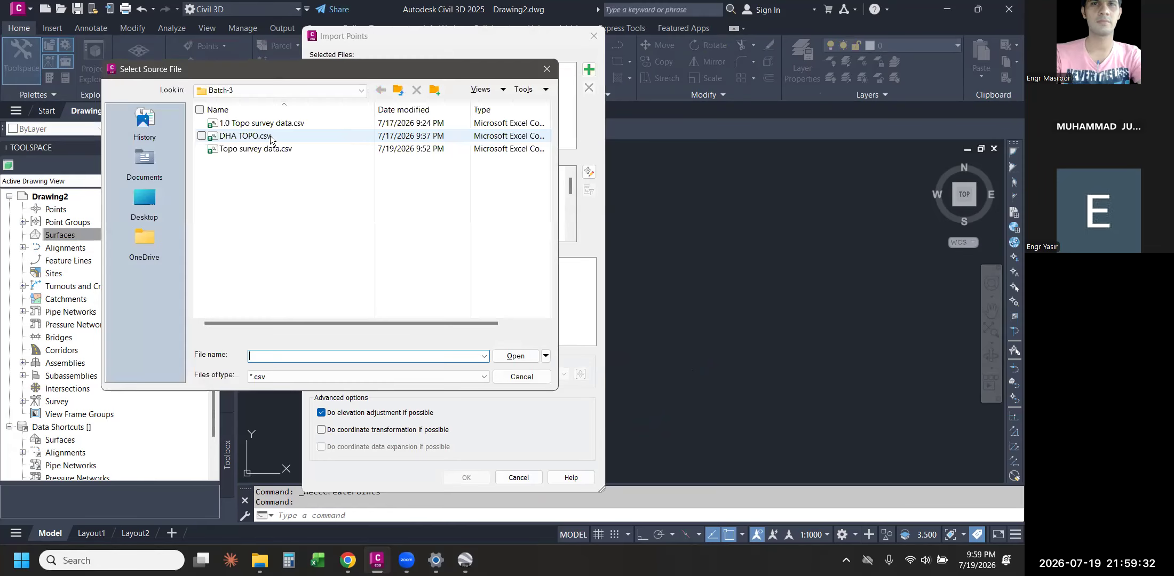
double_click(260, 136)
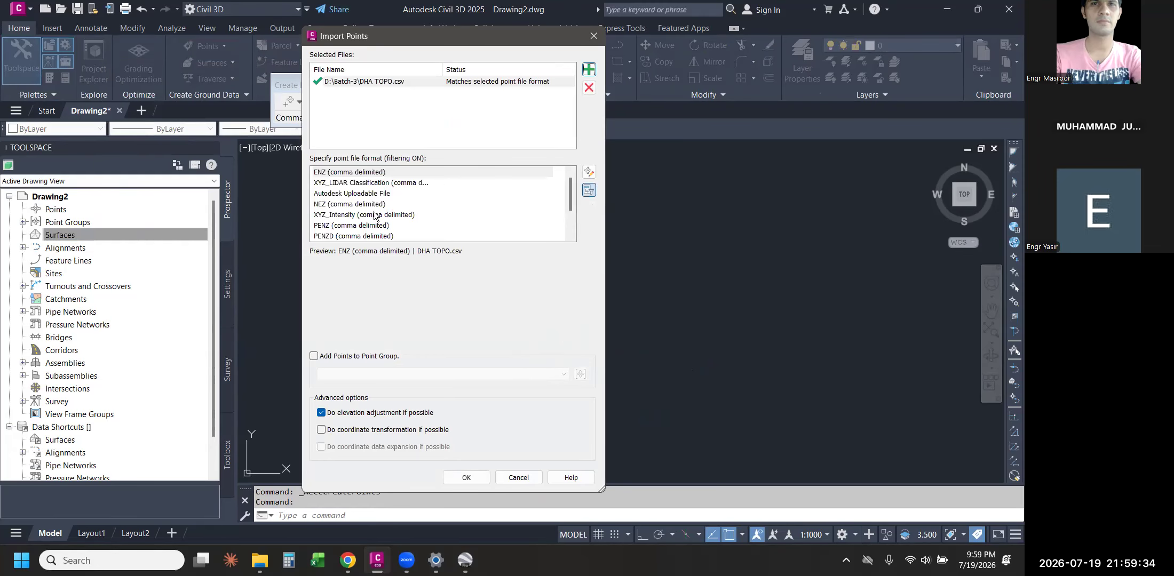
click(352, 203)
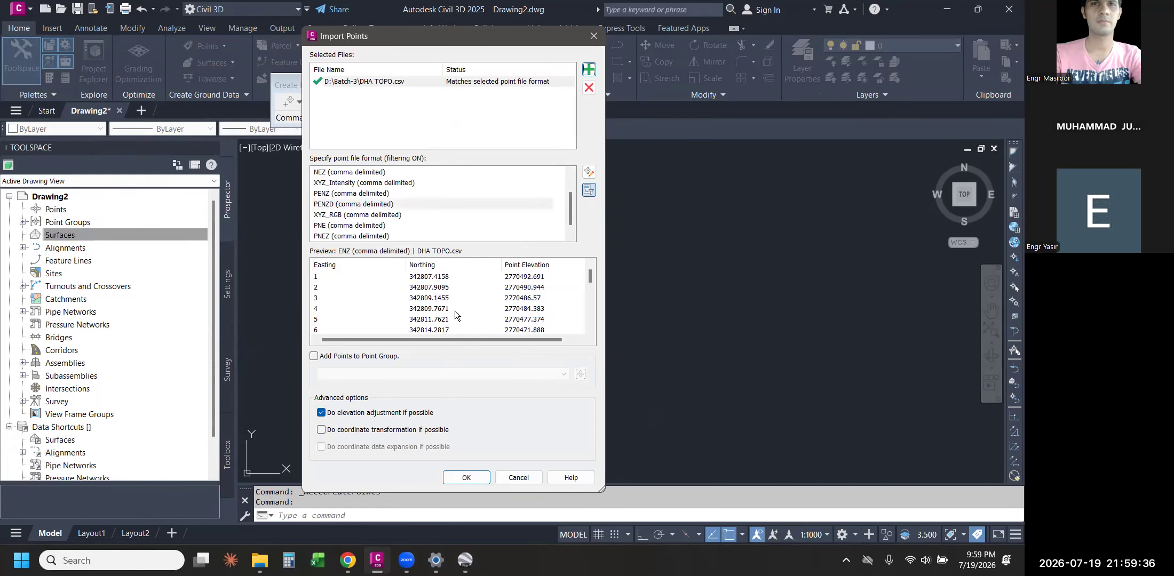
click(466, 478)
click(541, 79)
- Create a new TIN surface named EXISTING GROUND and expand its contents in the drawing tree
right_click(67, 235)
click(101, 241)
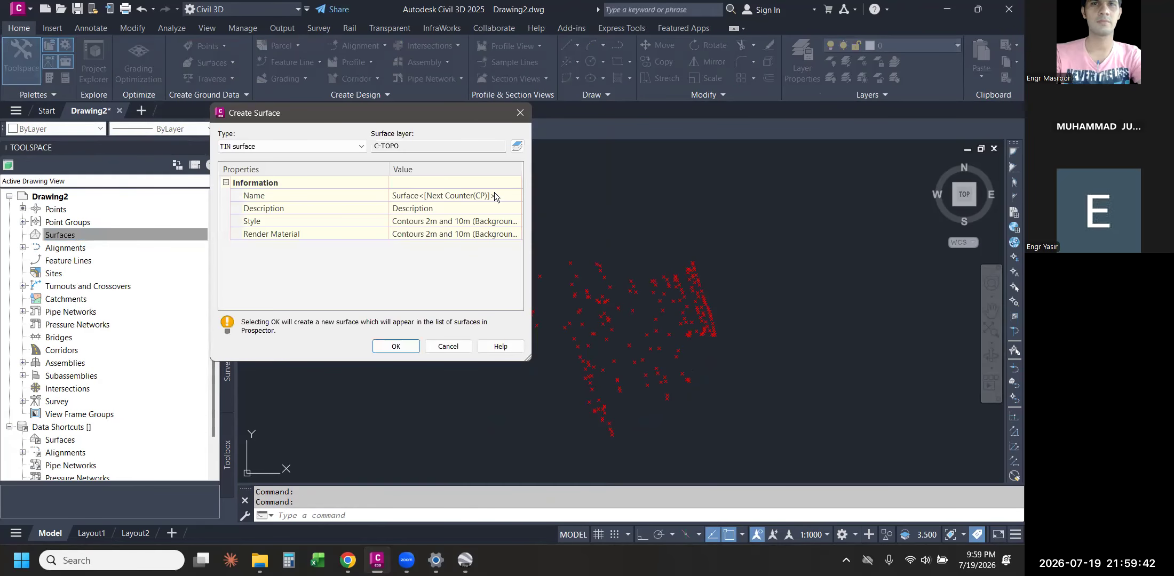
click(498, 196)
text(EXISTING GROUND)
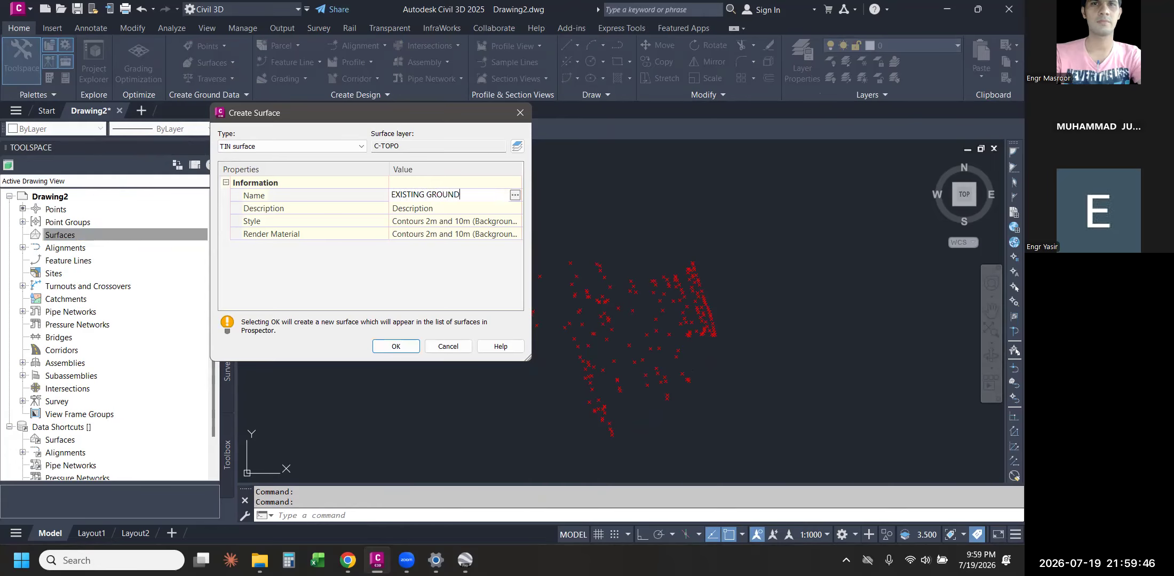
key(Return)
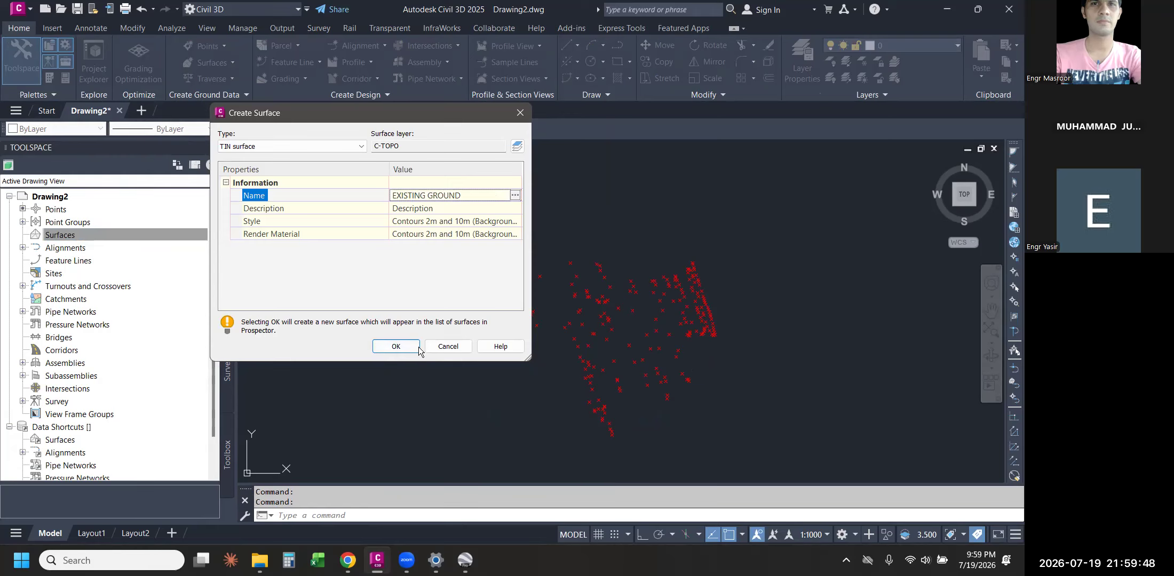
click(395, 346)
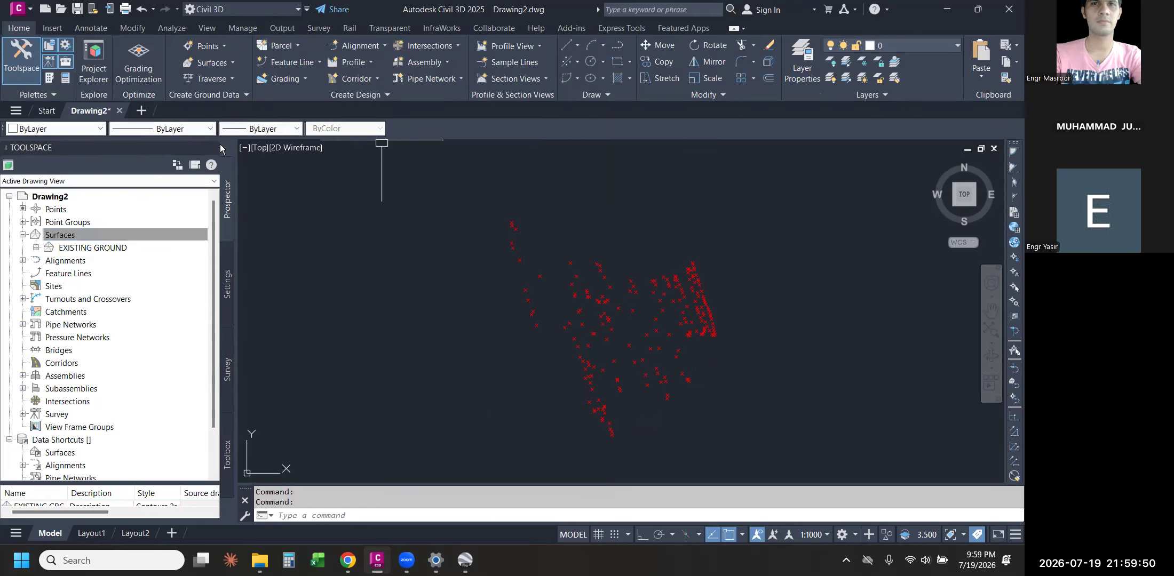
click(36, 249)
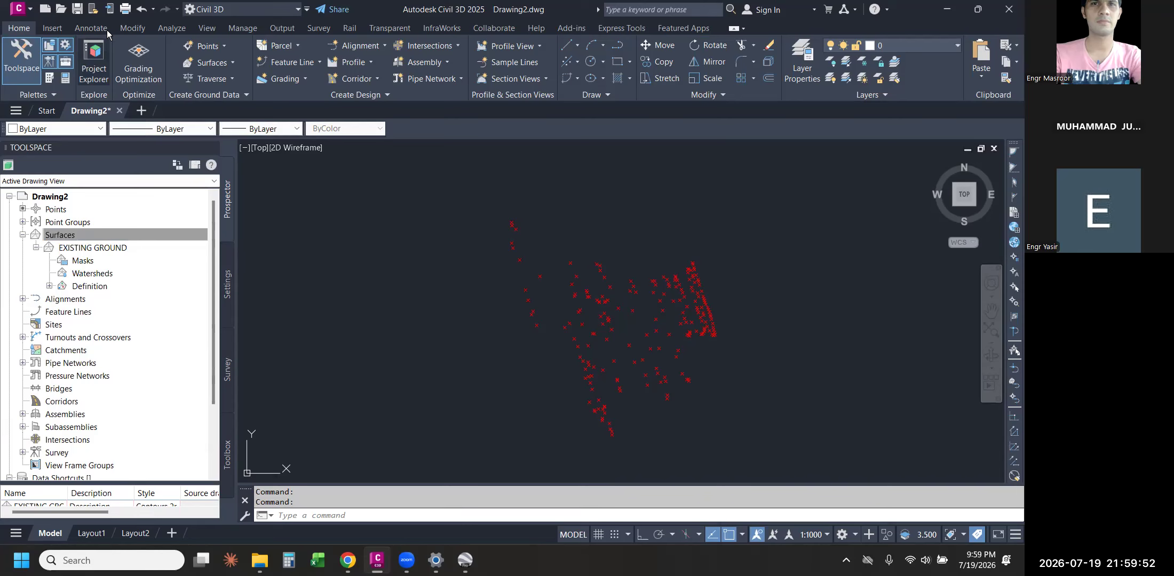
click(132, 28)
click(41, 65)
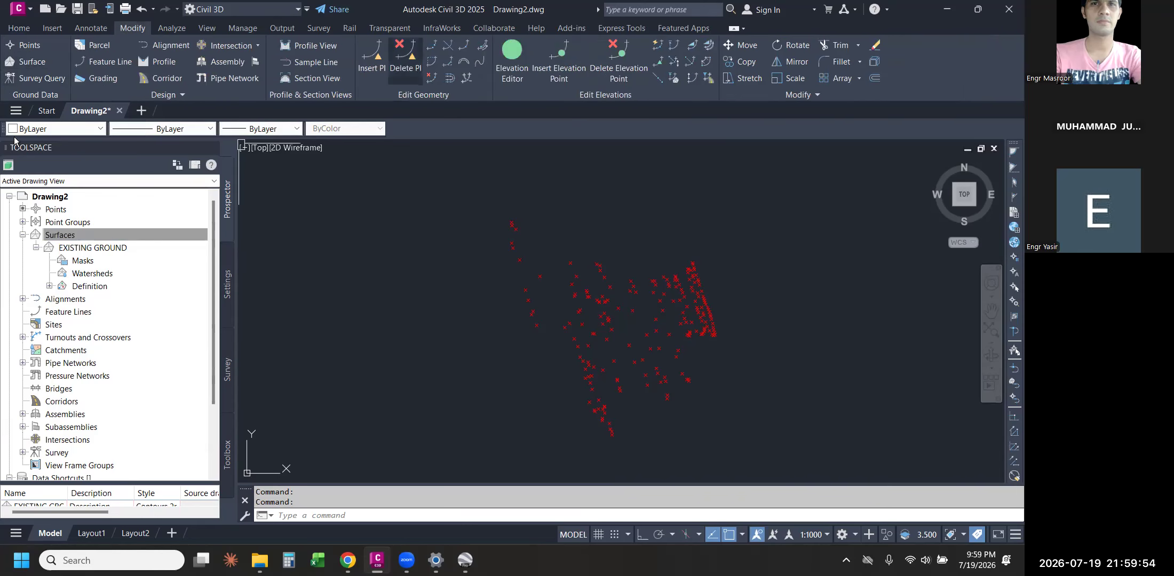
click(23, 30)
- Erase all the imported survey points from the drawing
click(756, 192)
click(291, 369)
text(E)
key(Return)
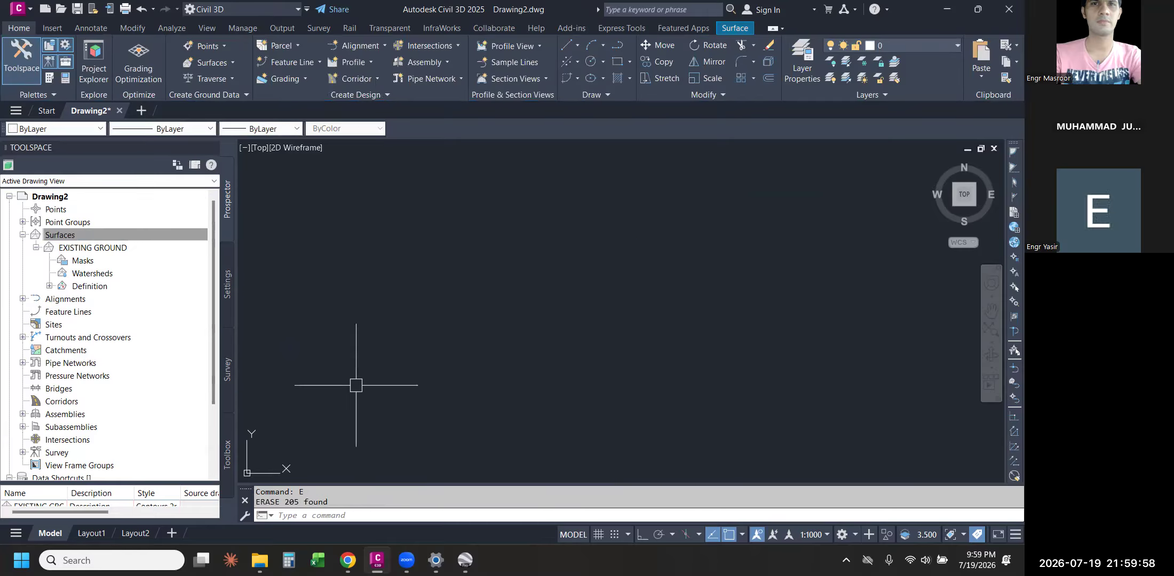
click(84, 238)
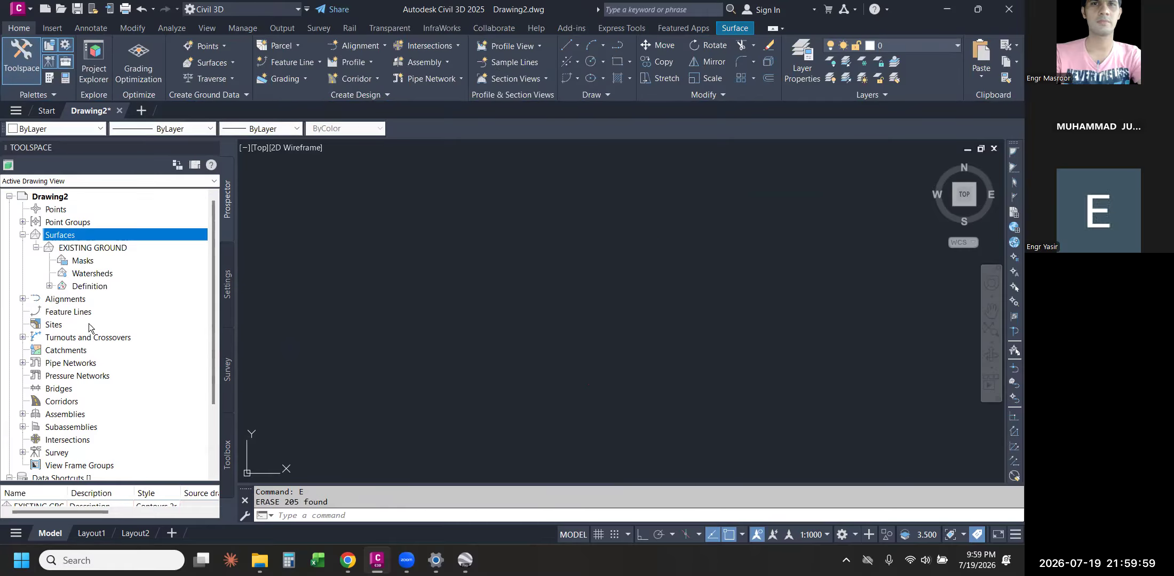
click(90, 248)
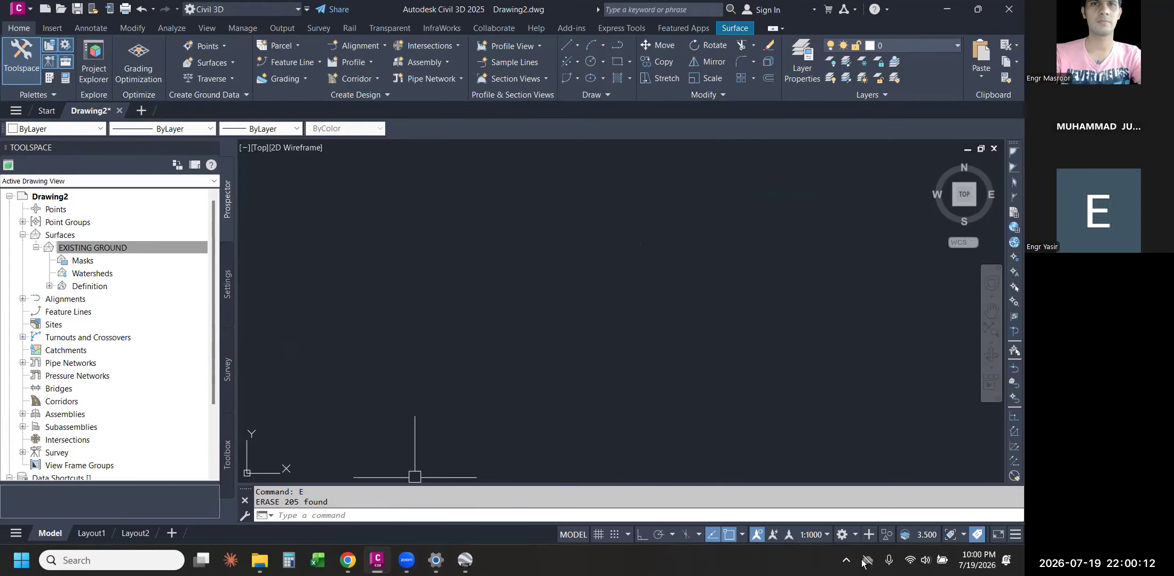
click(926, 561)
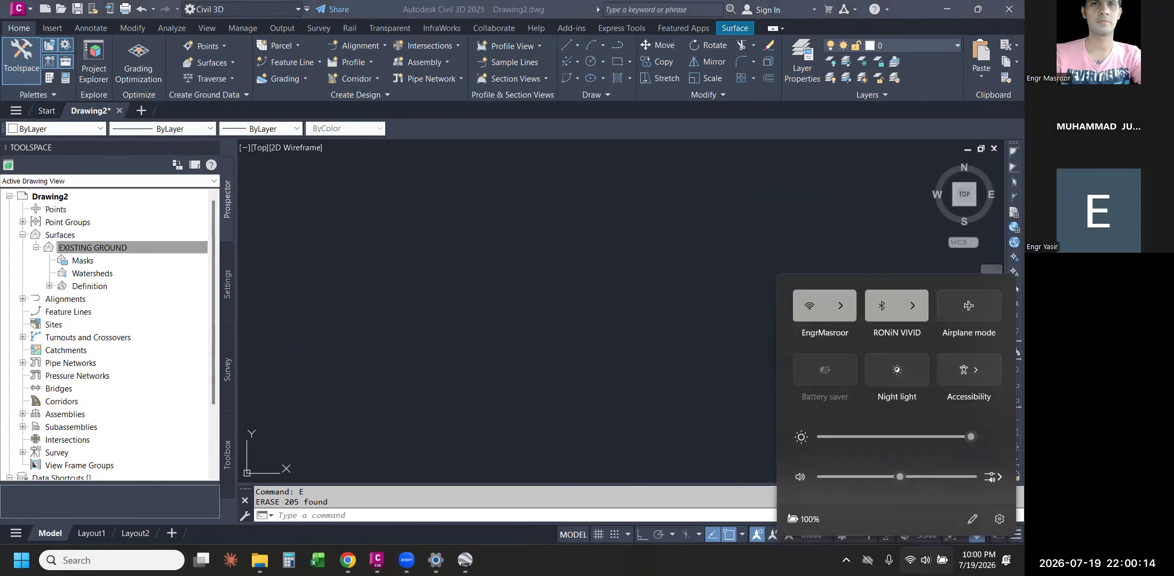
click(377, 560)
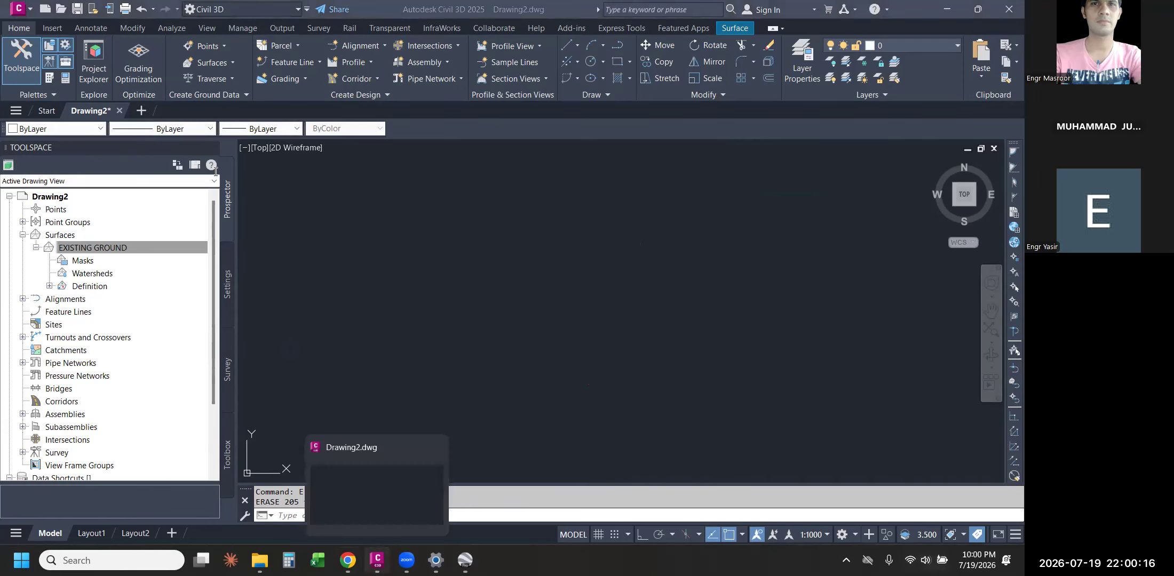
- Switch to WhatsApp Web in the browser and decline the incoming voice call
key(alt+Tab)
click(115, 12)
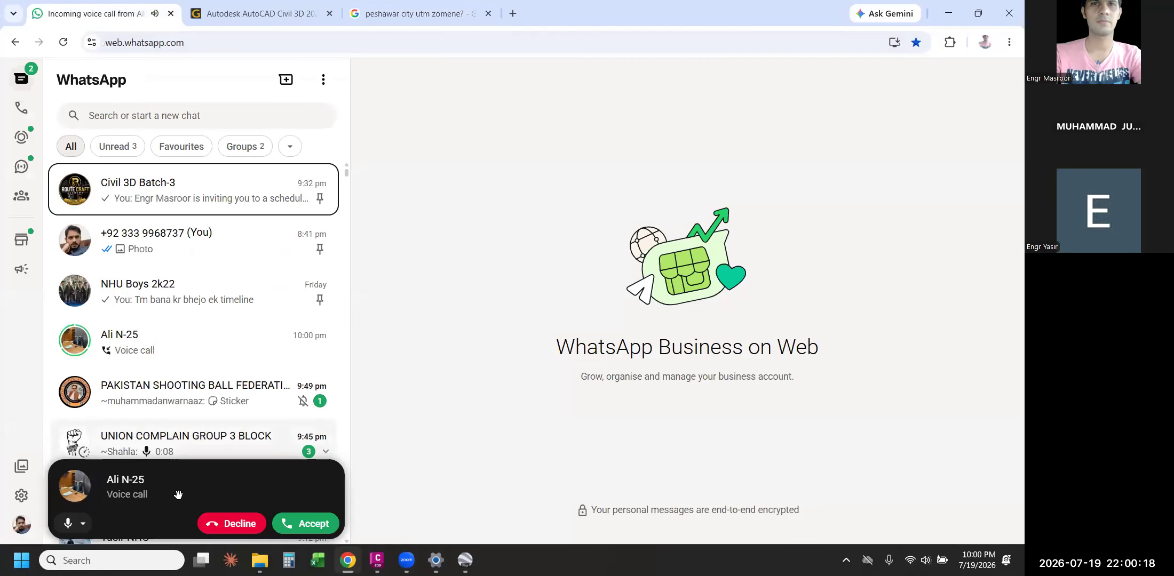
click(207, 522)
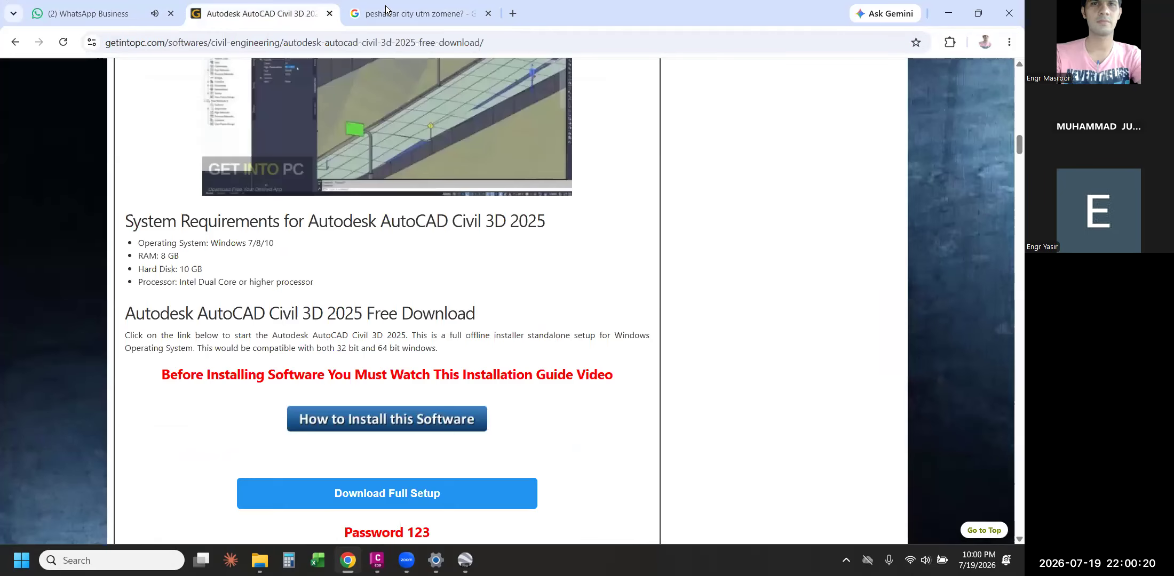
click(262, 13)
click(416, 14)
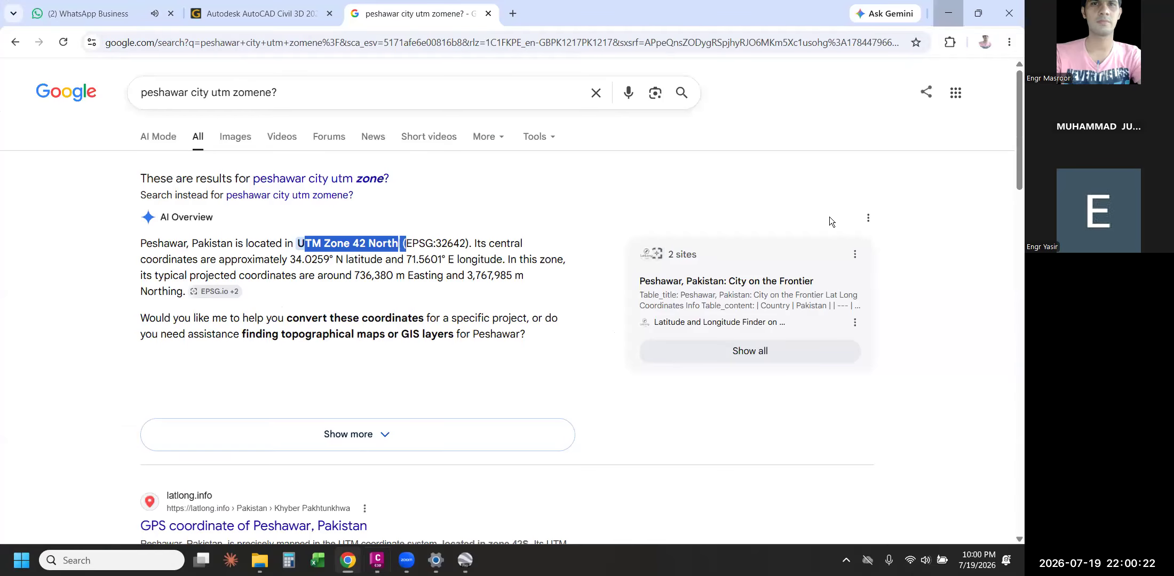
- Switch back to Civil 3D and expand the Definition of the EXISTING GROUND surface in the drawing tree
key(alt+Tab)
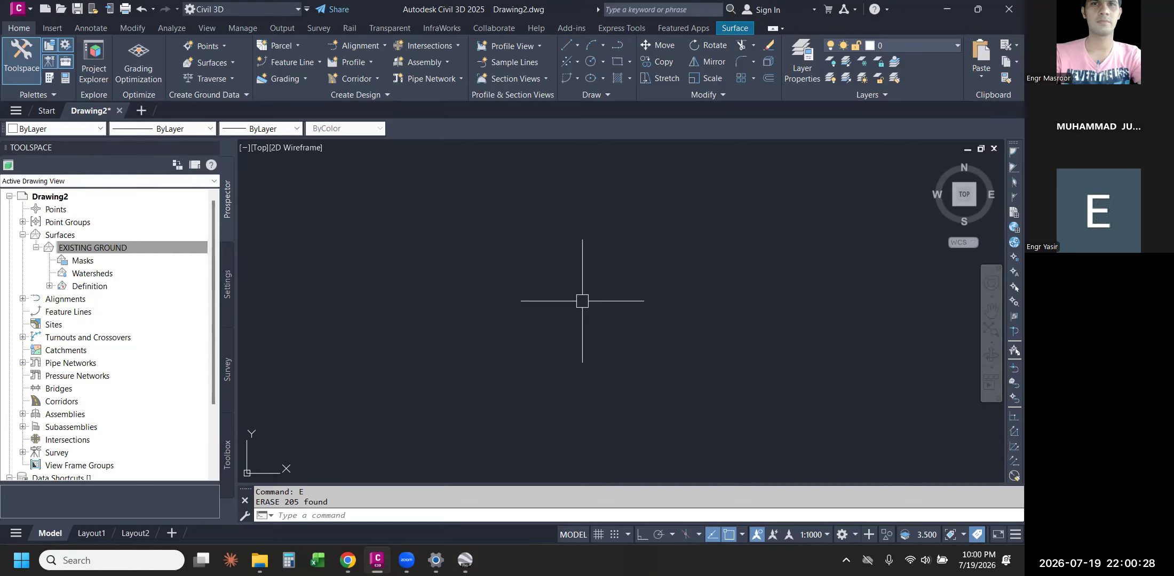
right_click(76, 245)
click(112, 248)
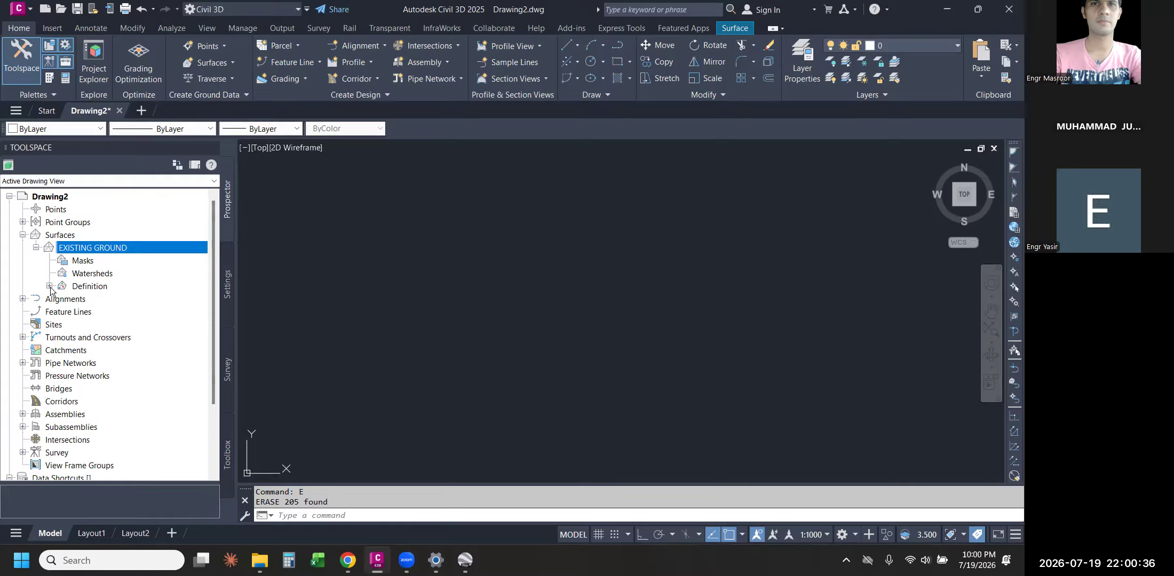
click(35, 247)
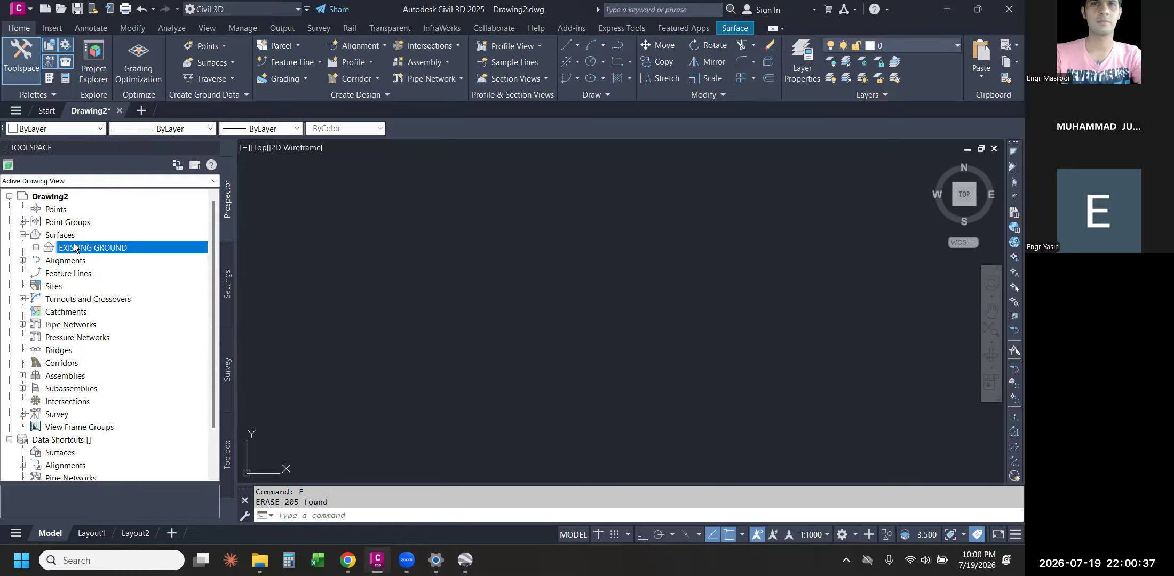
click(36, 247)
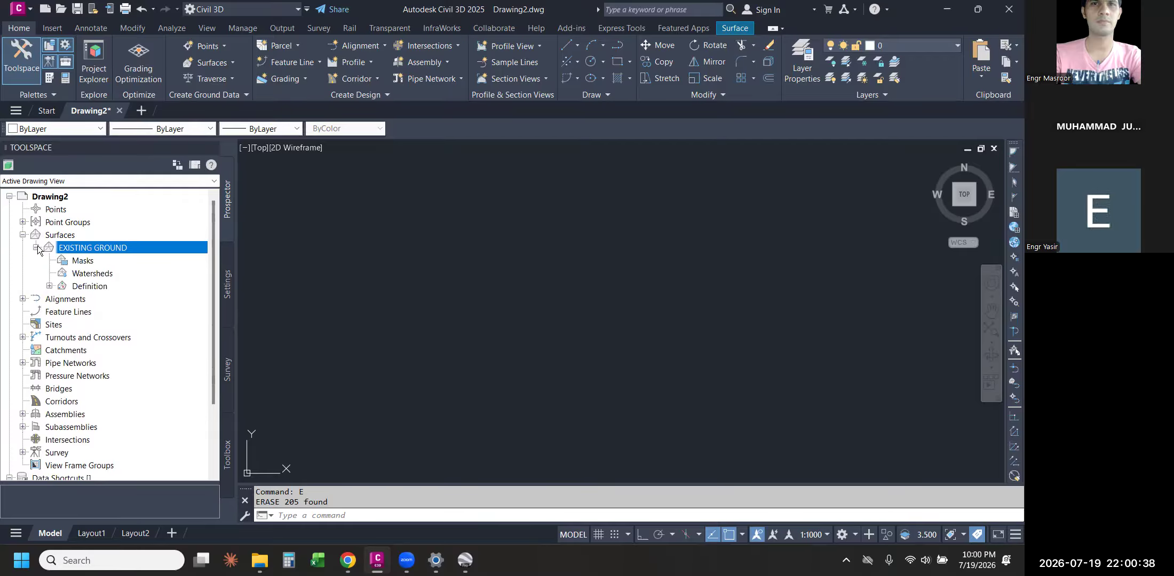
click(84, 262)
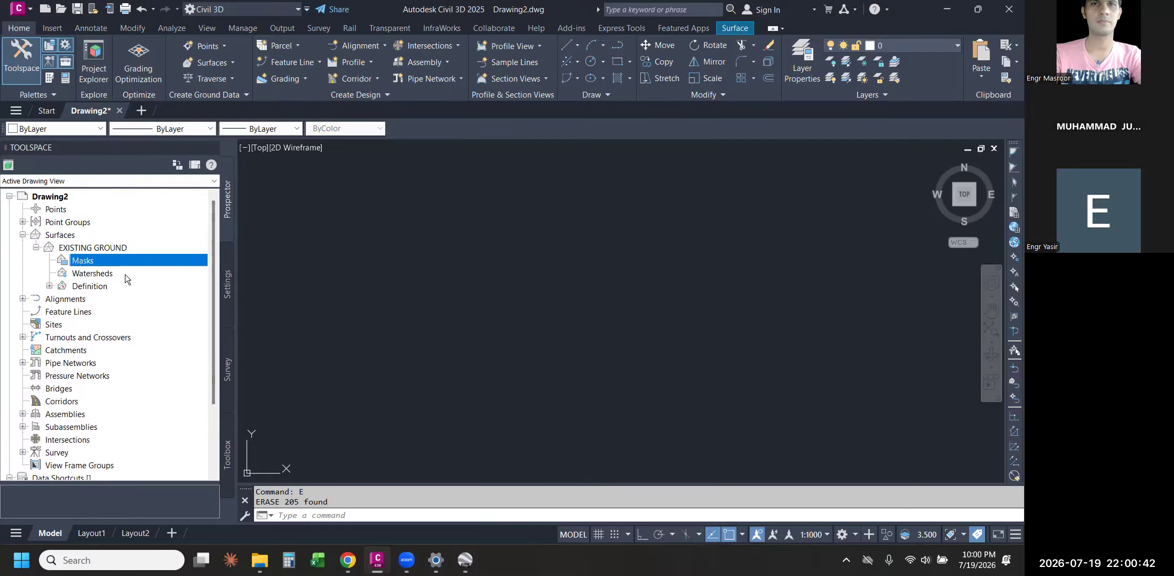
click(60, 287)
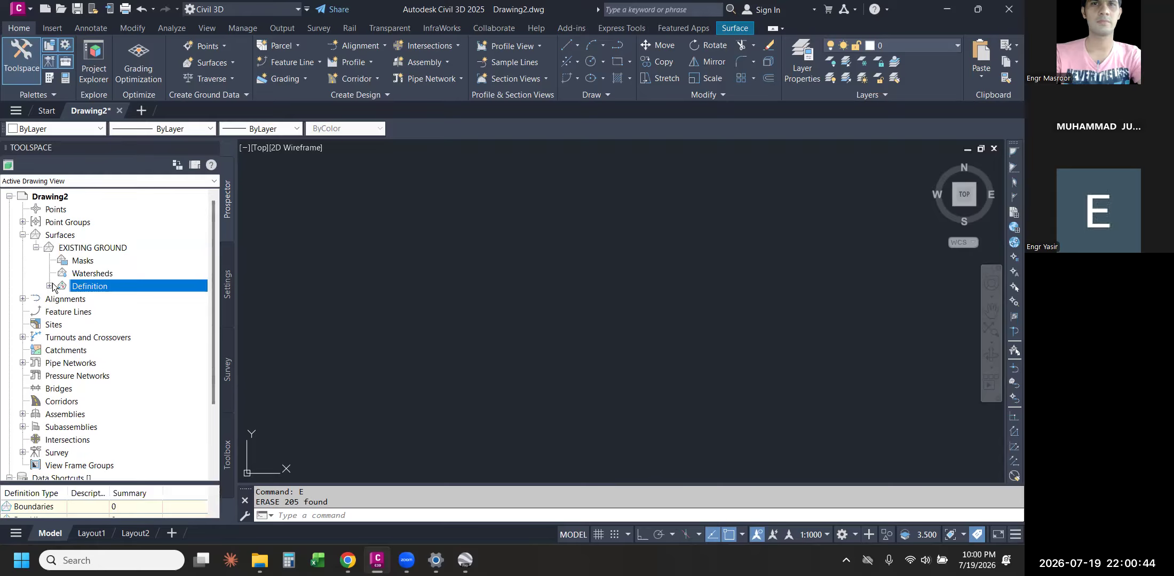
click(49, 286)
scroll(150, 447, down, 1)
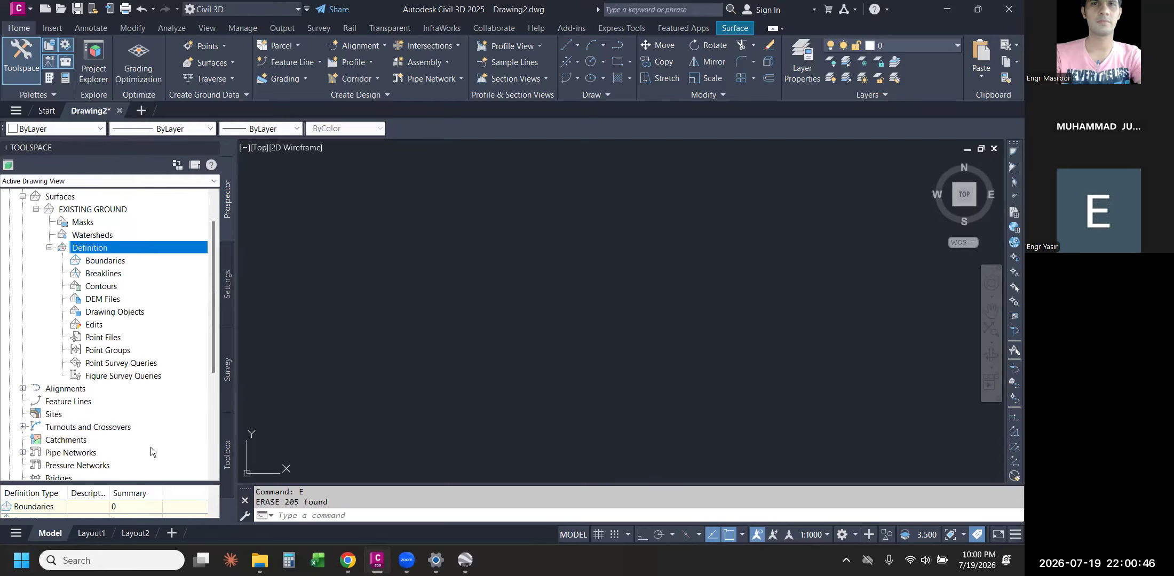
- Add DHA TOPO.csv as a point file to the EXISTING GROUND definition using the PENZD (comma delimited) format, and zoom to extents
click(117, 337)
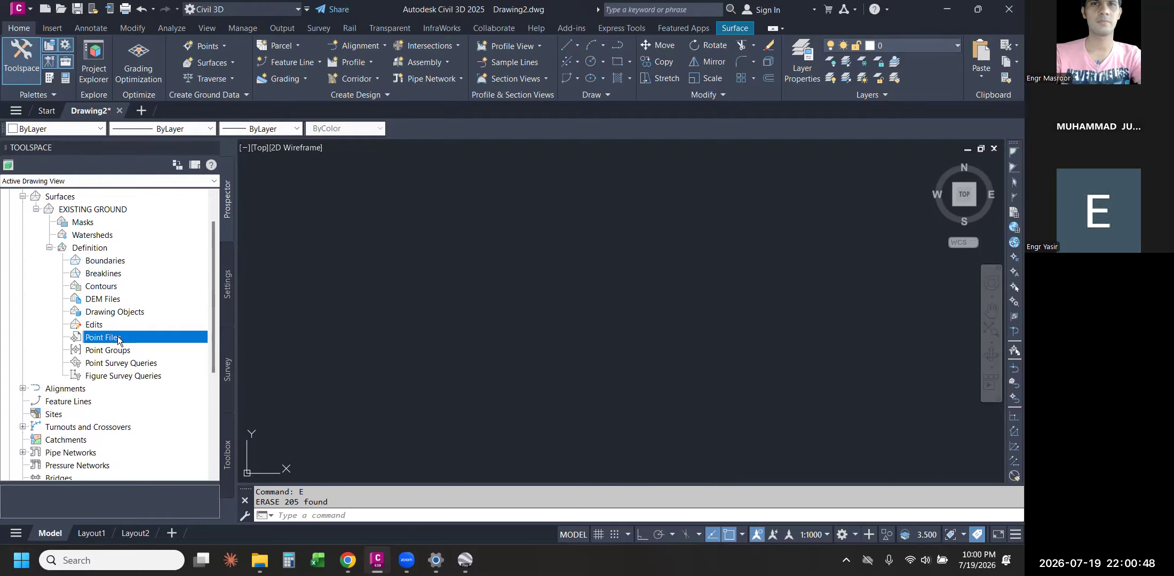
right_click(118, 339)
click(165, 343)
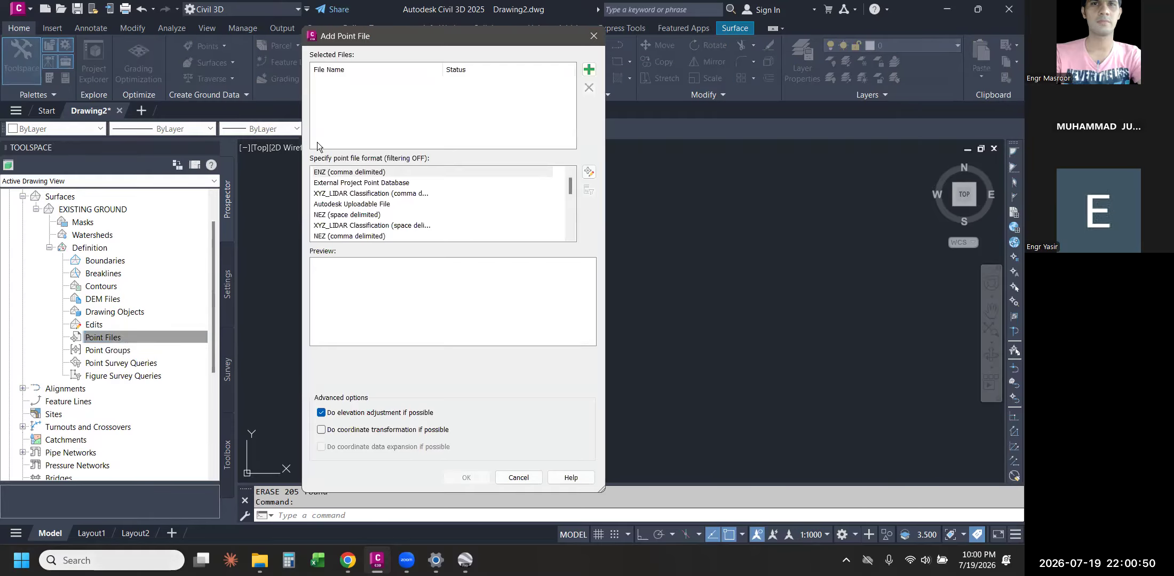
click(589, 70)
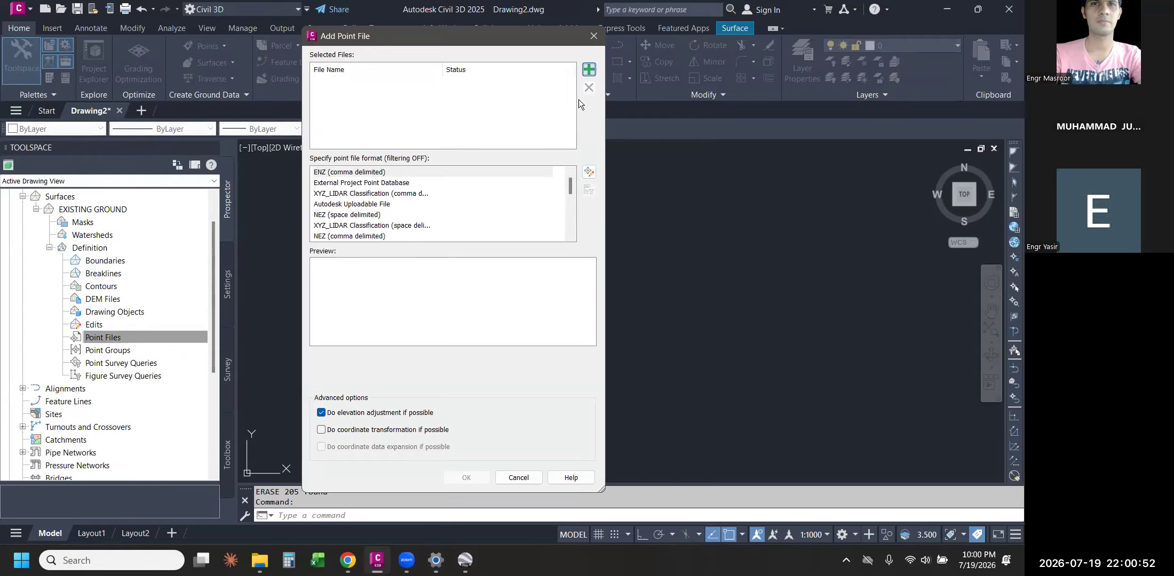
double_click(259, 136)
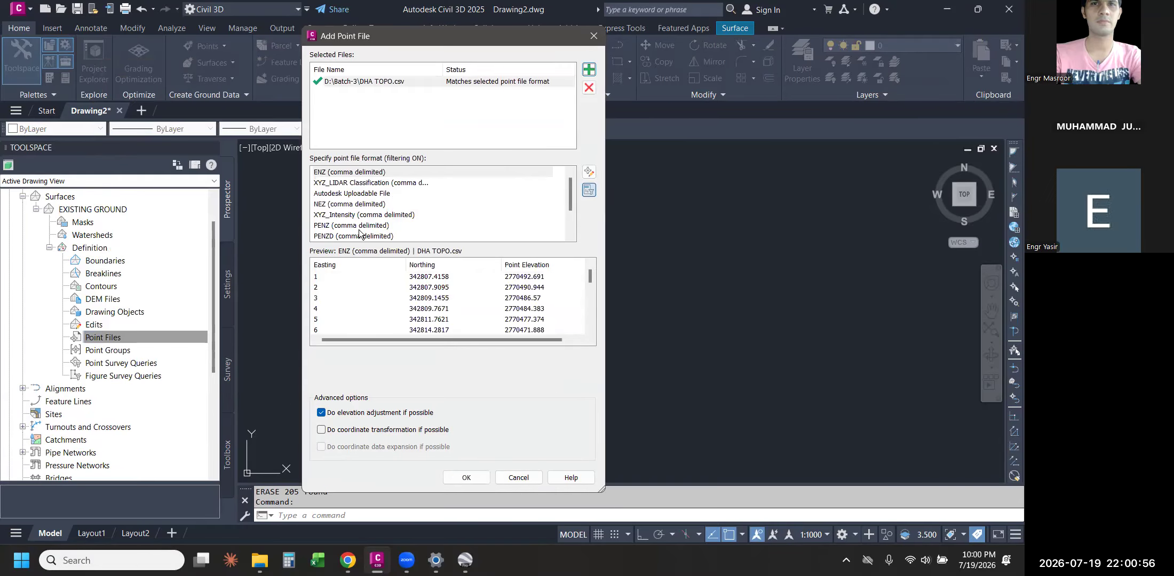
click(358, 236)
key(Return)
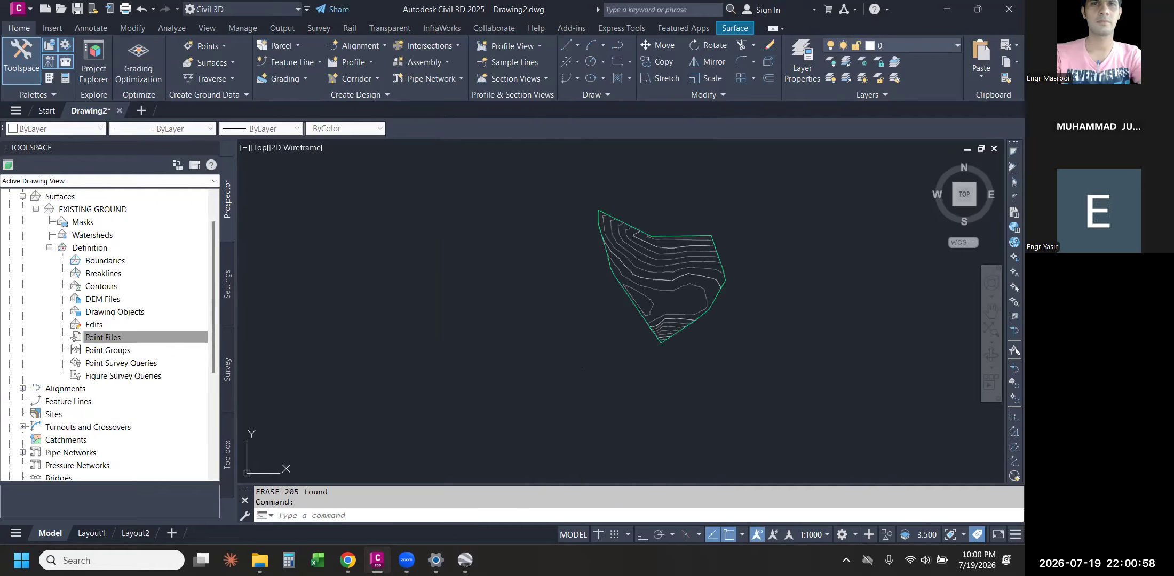
text(z)
key(Return)
text(E)
key(Return)
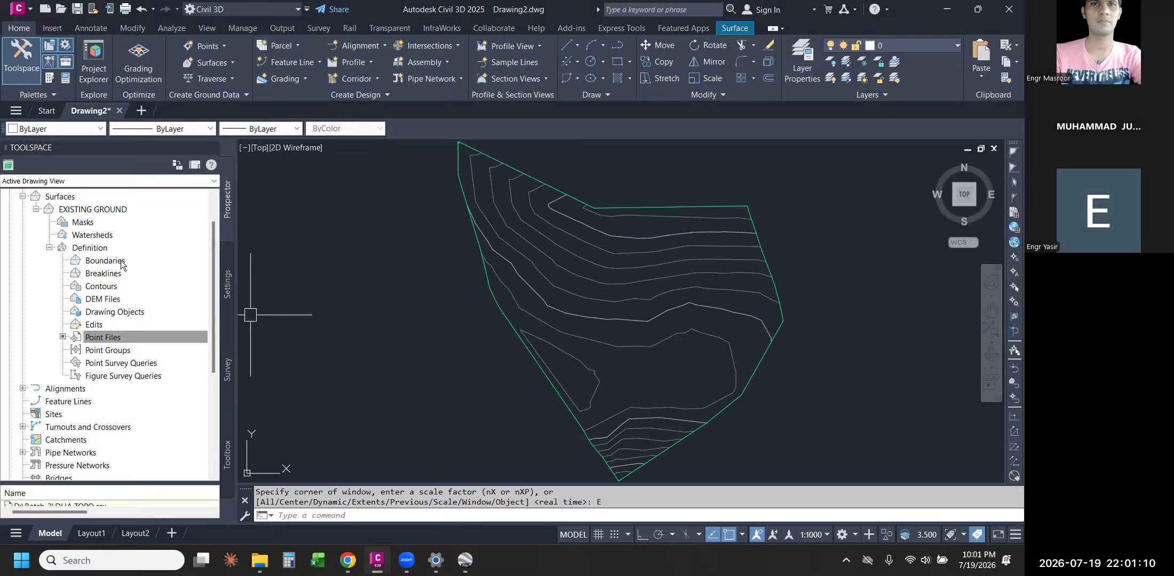
click(103, 337)
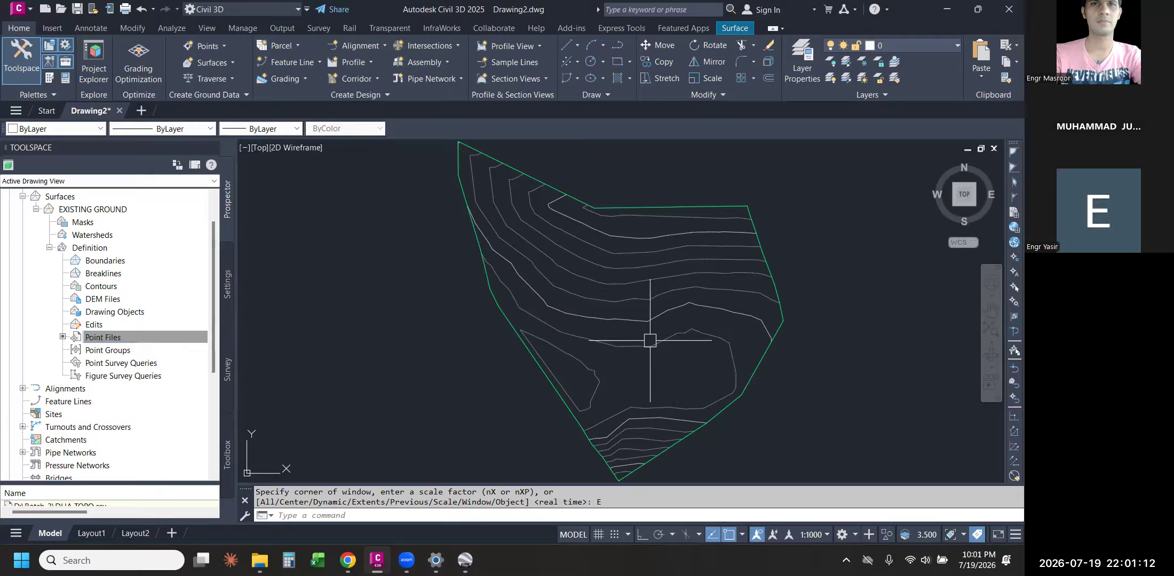
click(639, 317)
middle_drag(634, 322, 581, 334)
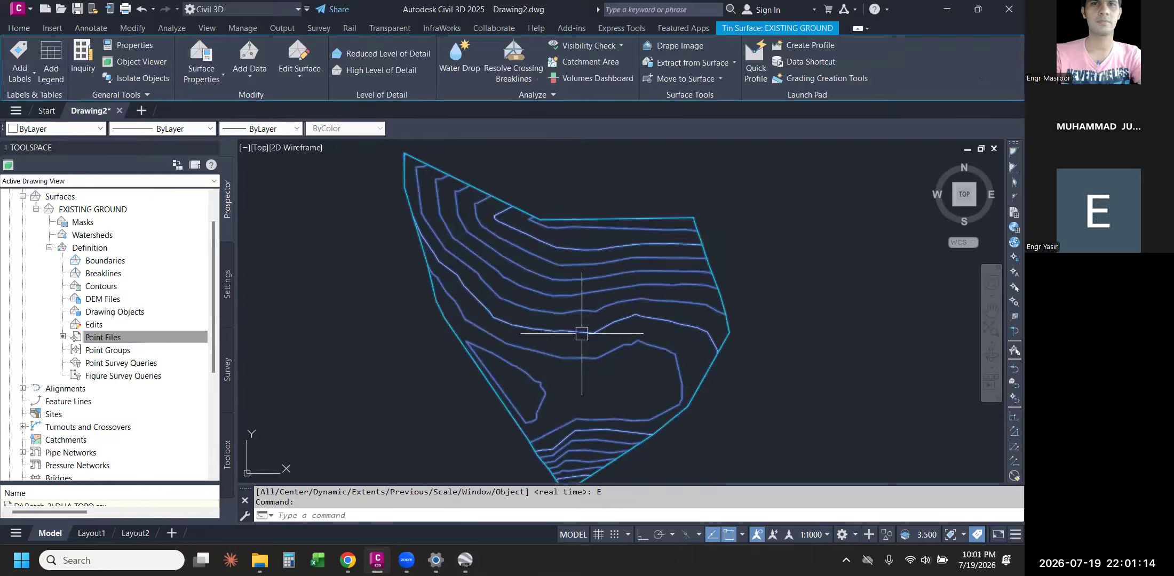
key(Escape)
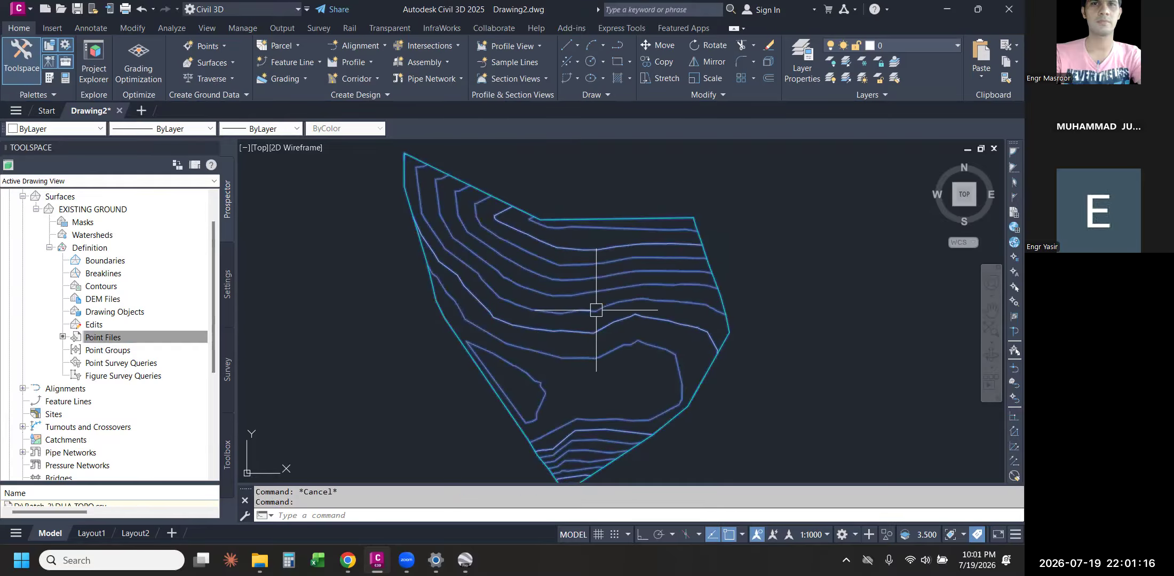
click(596, 310)
key(Escape)
- Open the EXISTING GROUND surface in the Object Viewer and examine its relief from the SW Isometric view
click(550, 291)
middle_drag(545, 275, 517, 291)
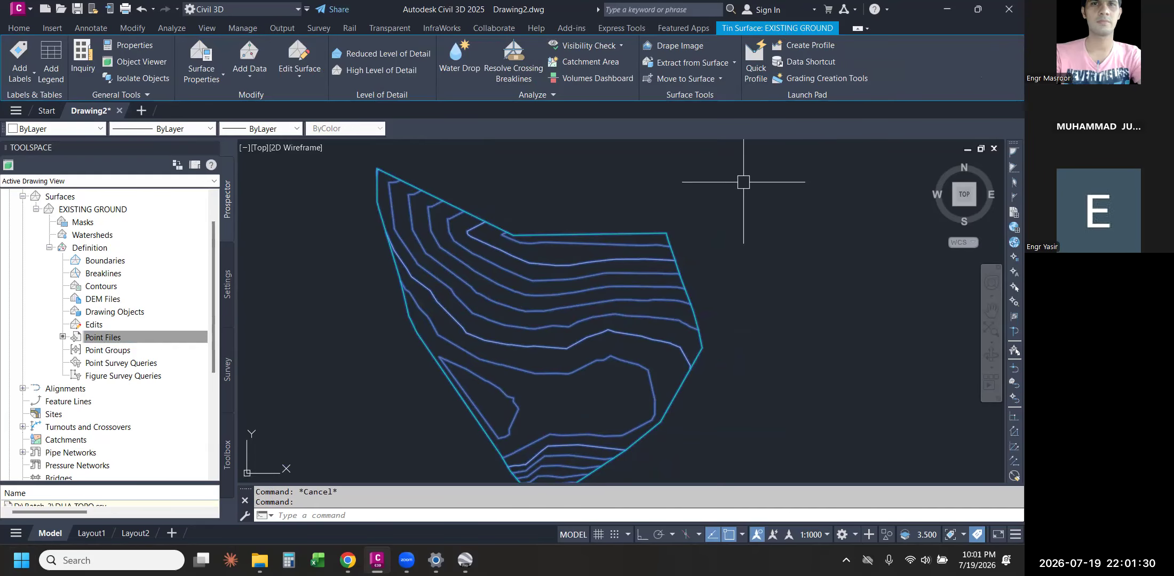
click(590, 303)
right_click(527, 299)
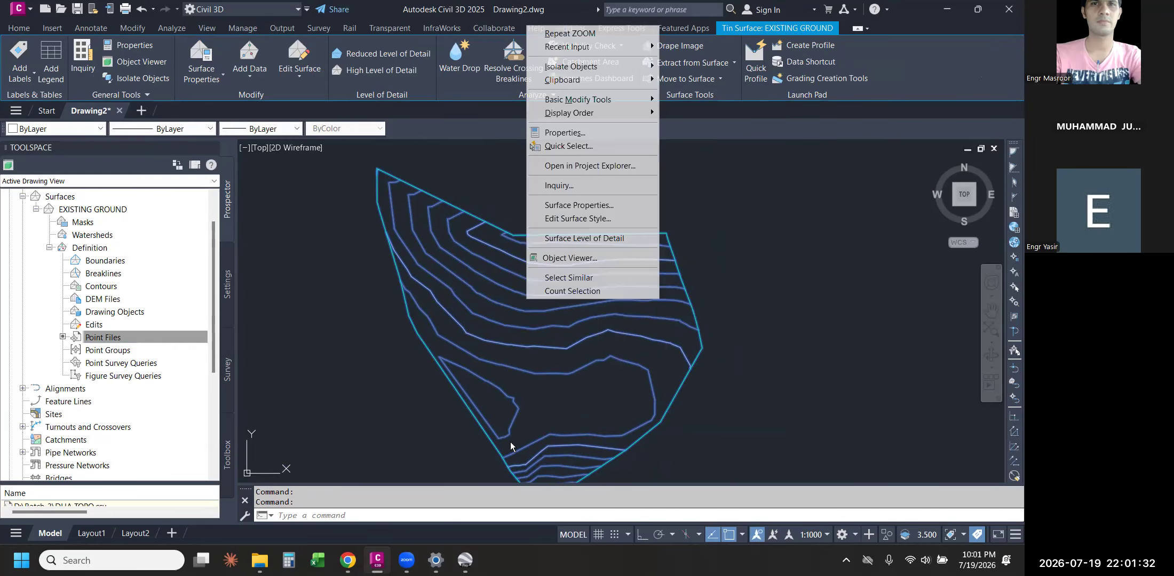
click(584, 261)
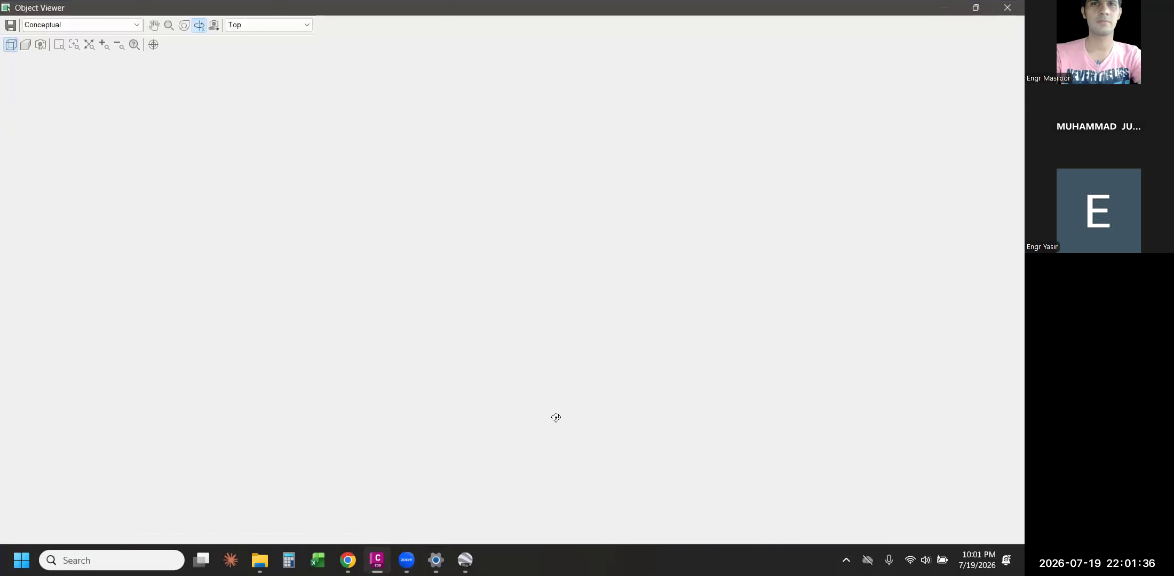
click(255, 25)
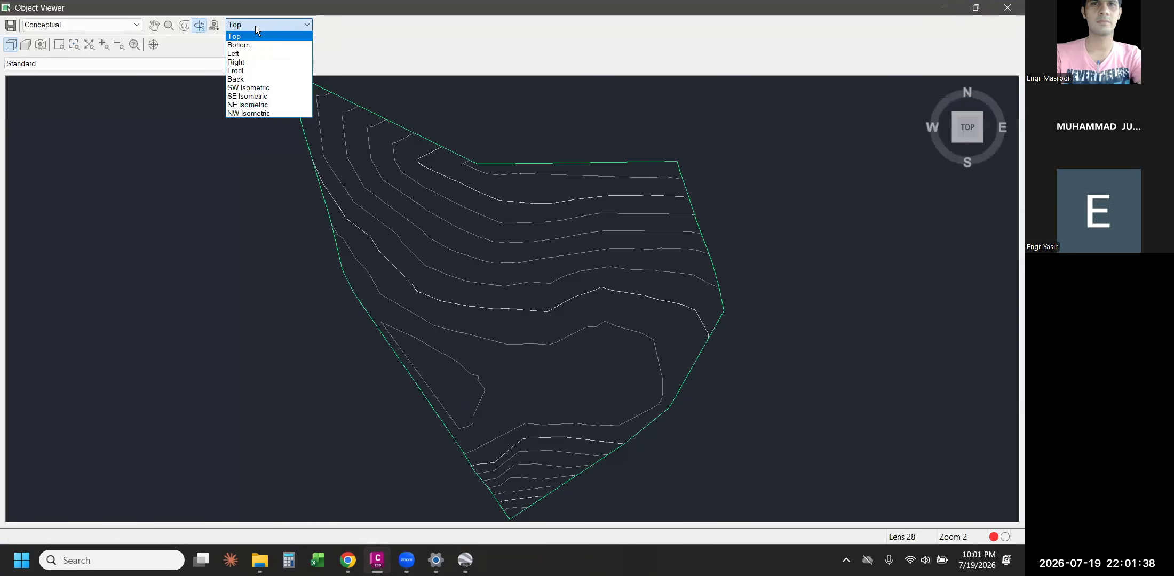
click(319, 88)
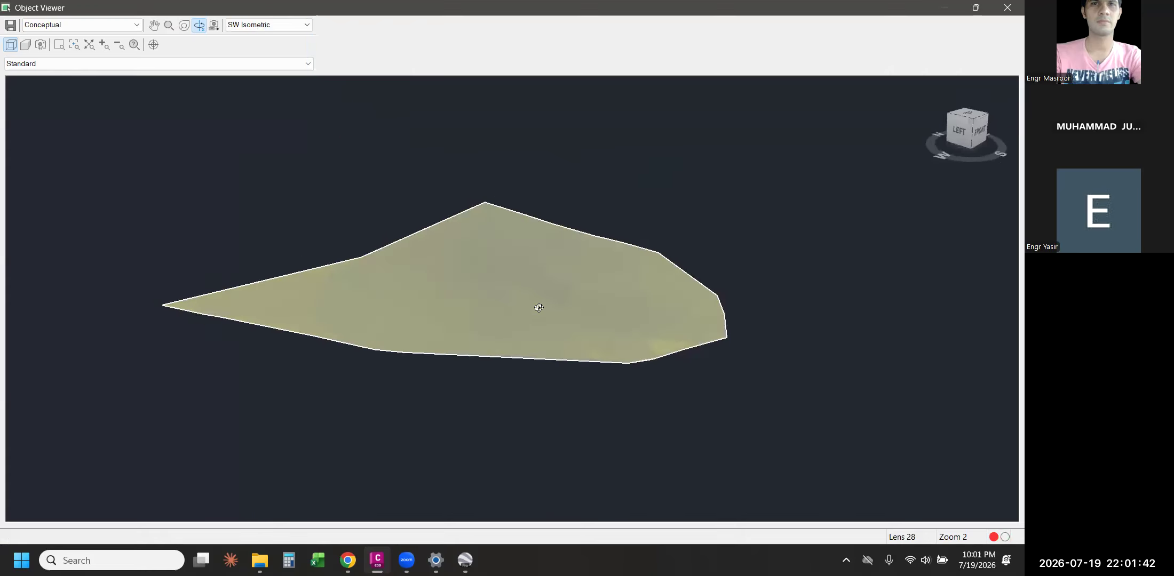
mouse_move(537, 312)
mouse_down()
mouse_move(409, 276)
mouse_move(694, 330)
mouse_move(555, 309)
mouse_move(422, 259)
mouse_move(373, 325)
mouse_move(411, 265)
mouse_move(603, 270)
mouse_move(692, 289)
mouse_move(542, 288)
mouse_up()
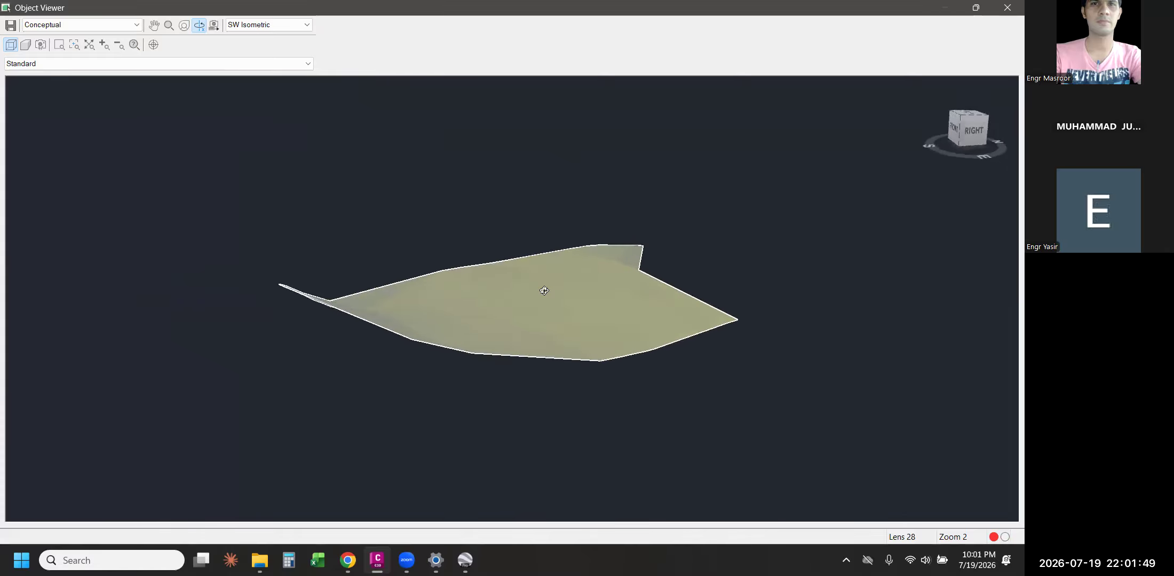
- Compare the surface in the available visual styles, from 3D Hidden, 3dWireframe and Conceptual through to X-Ray
click(62, 24)
click(59, 37)
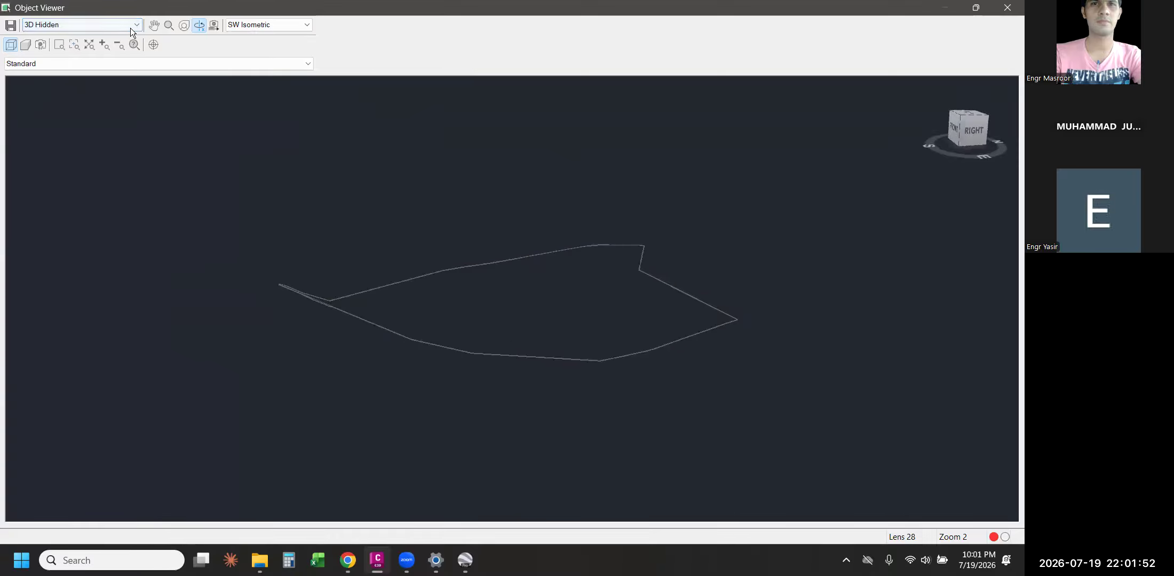
click(106, 24)
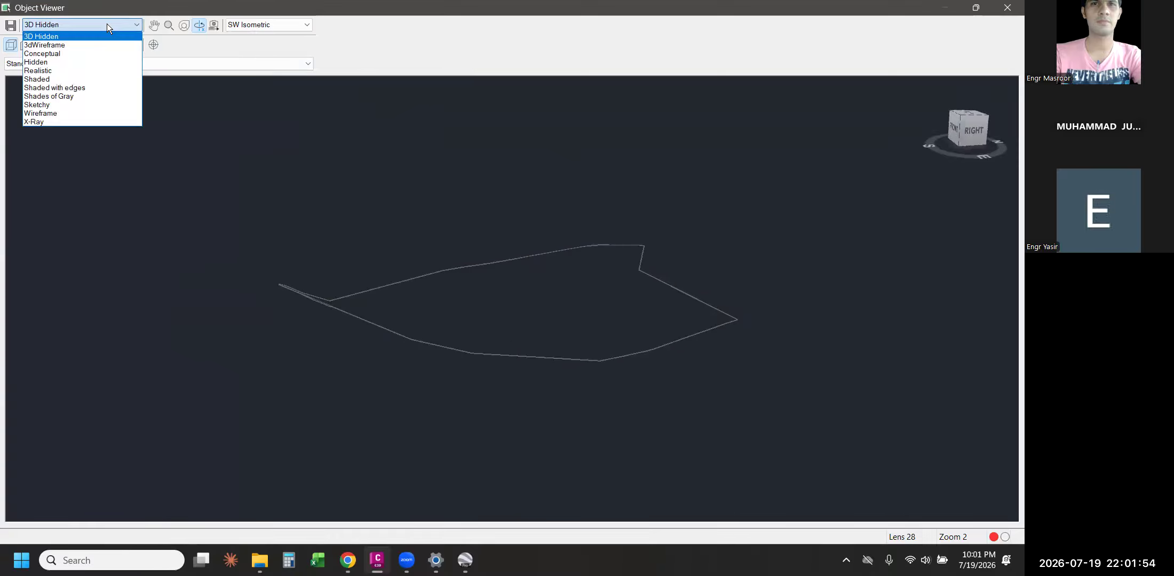
click(82, 45)
click(84, 27)
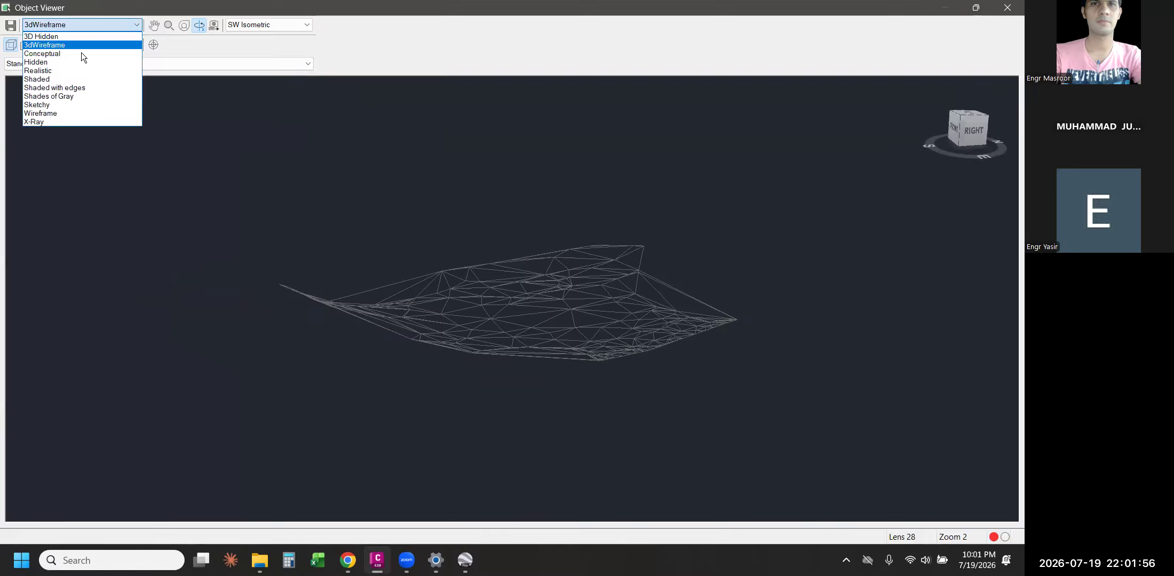
click(81, 53)
click(80, 27)
click(80, 27)
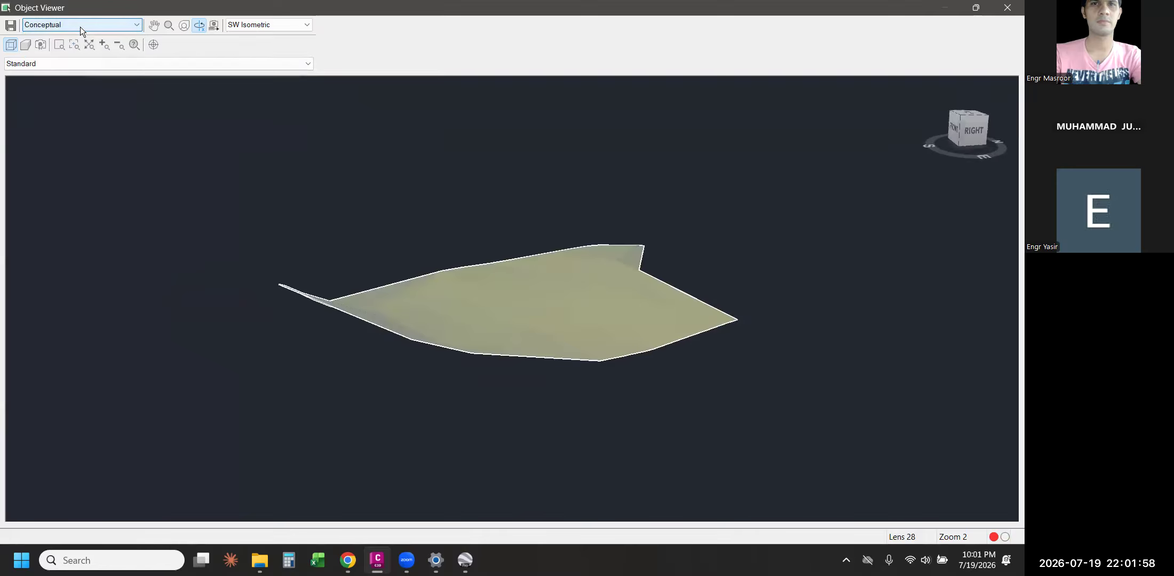
scroll(80, 27, down, 2)
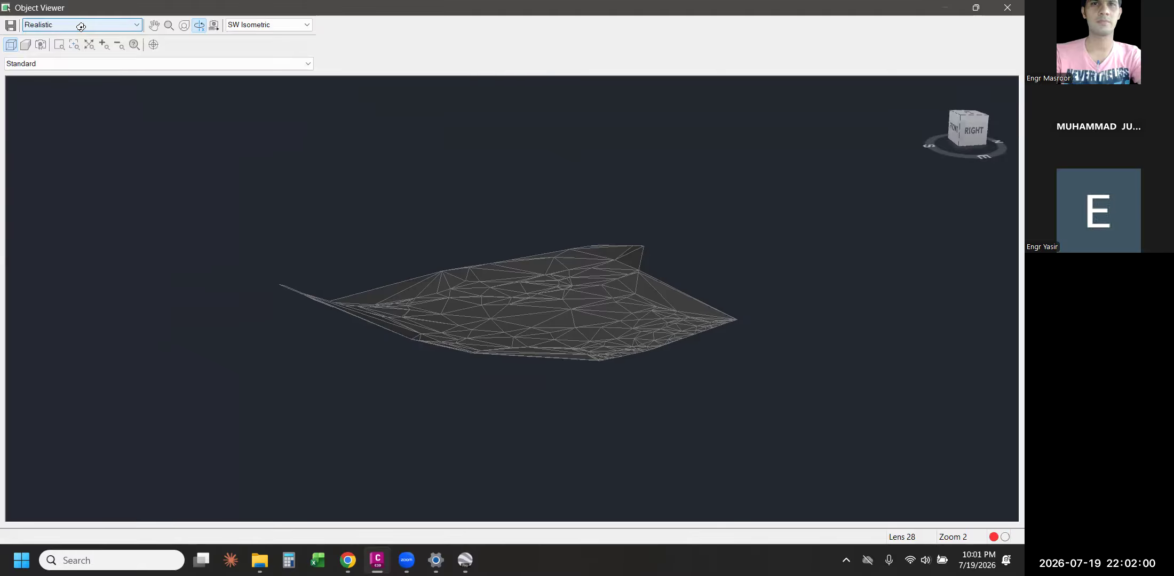
scroll(80, 26, down, 4)
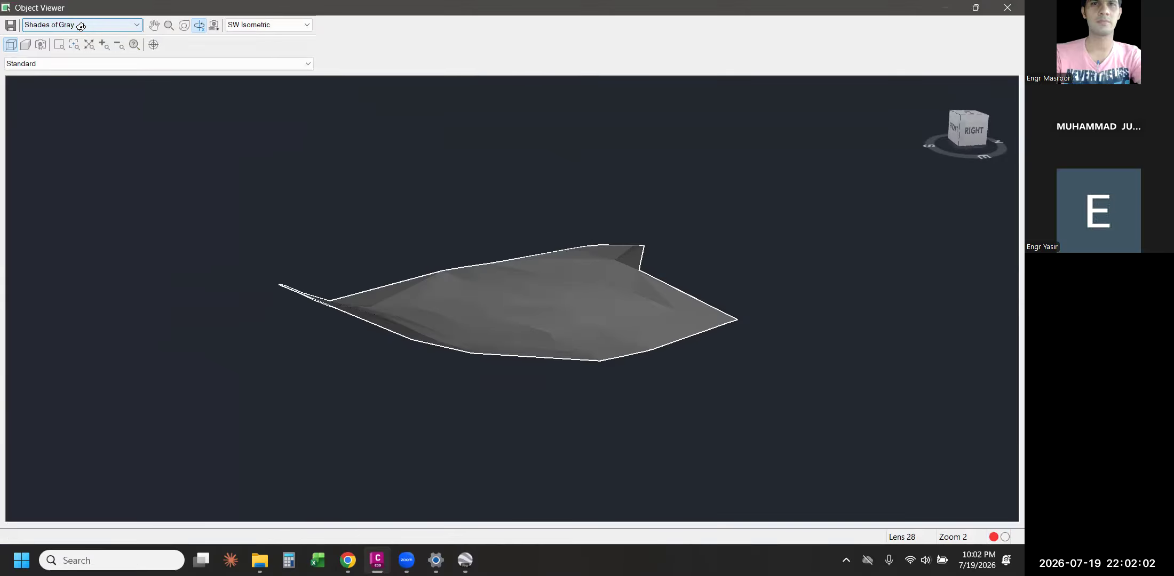
scroll(81, 26, down, 2)
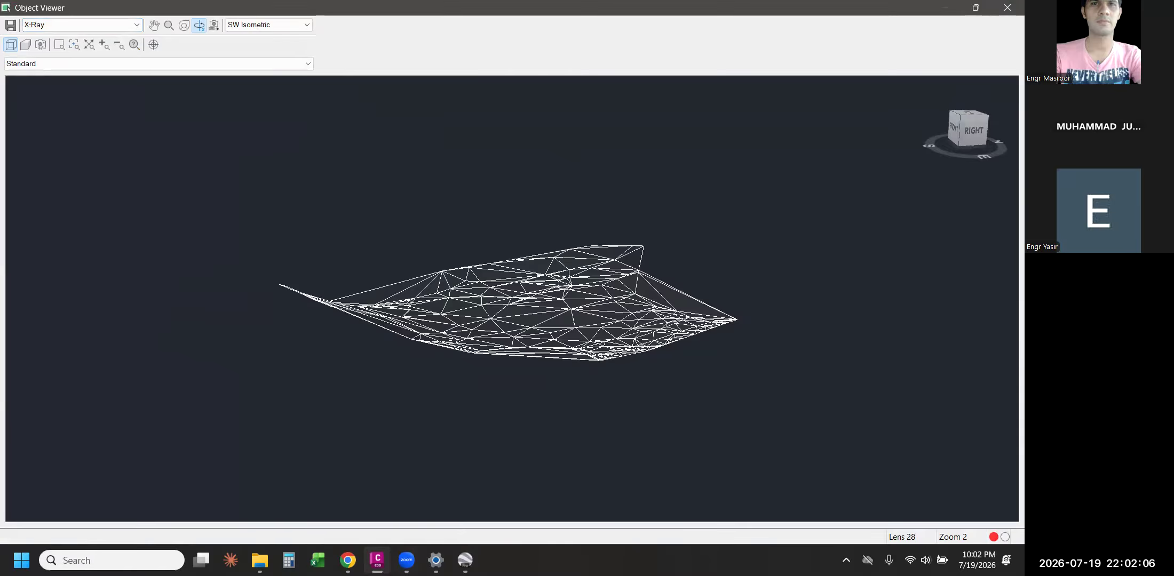
- Examine the surface's triangulation from different angles and distances in the X-Ray style
drag(673, 325, 625, 388)
scroll(669, 345, up, 5)
drag(524, 257, 573, 292)
scroll(570, 267, up, 3)
scroll(573, 264, down, 7)
mouse_move(515, 251)
mouse_down()
mouse_move(466, 207)
mouse_move(409, 339)
mouse_move(588, 339)
mouse_move(535, 258)
mouse_up()
mouse_move(504, 303)
mouse_down()
mouse_move(486, 341)
mouse_move(470, 310)
mouse_up()
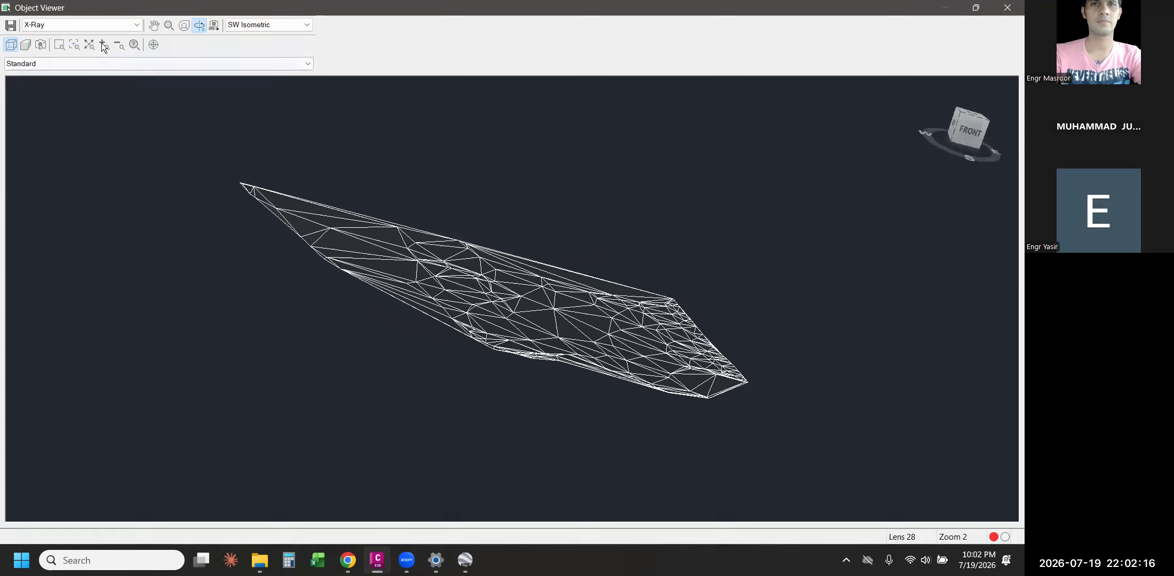
- Set the visual style to Conceptual, inspect the shaded surface from above and close the Object Viewer
click(96, 22)
click(71, 54)
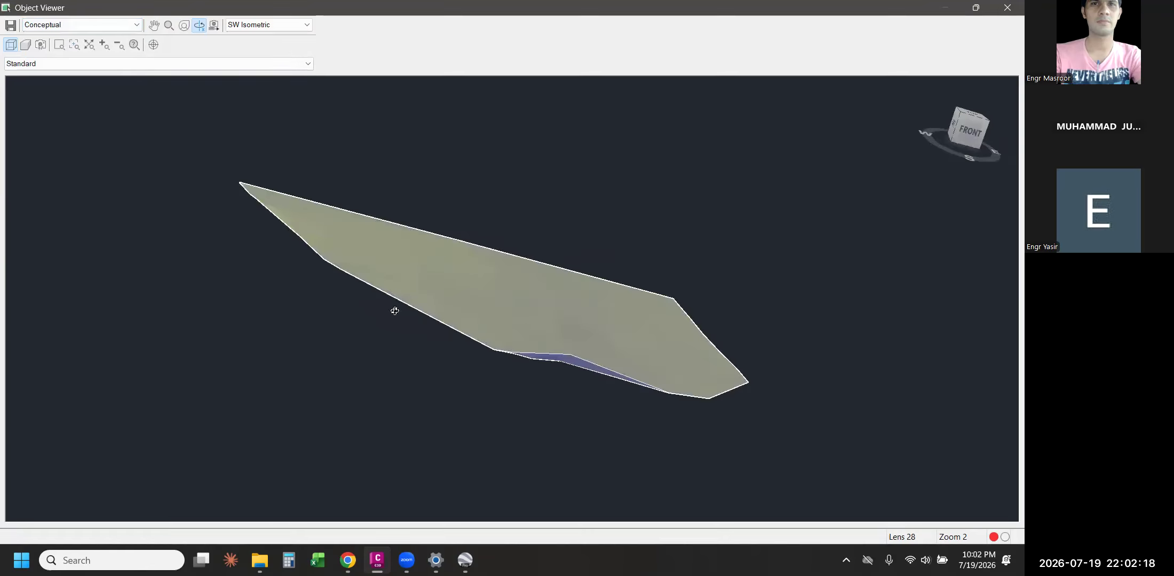
drag(393, 309, 315, 211)
click(246, 25)
click(246, 24)
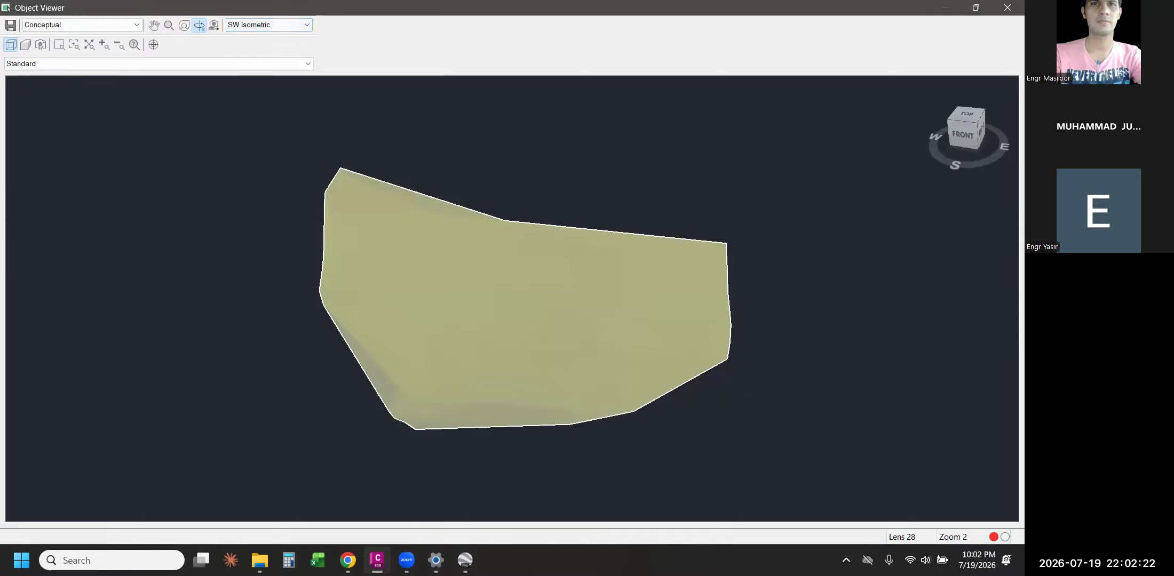
double_click(7, 7)
- Collapse the EXISTING GROUND contents in the drawing tree and select the surface in the drawing
click(35, 209)
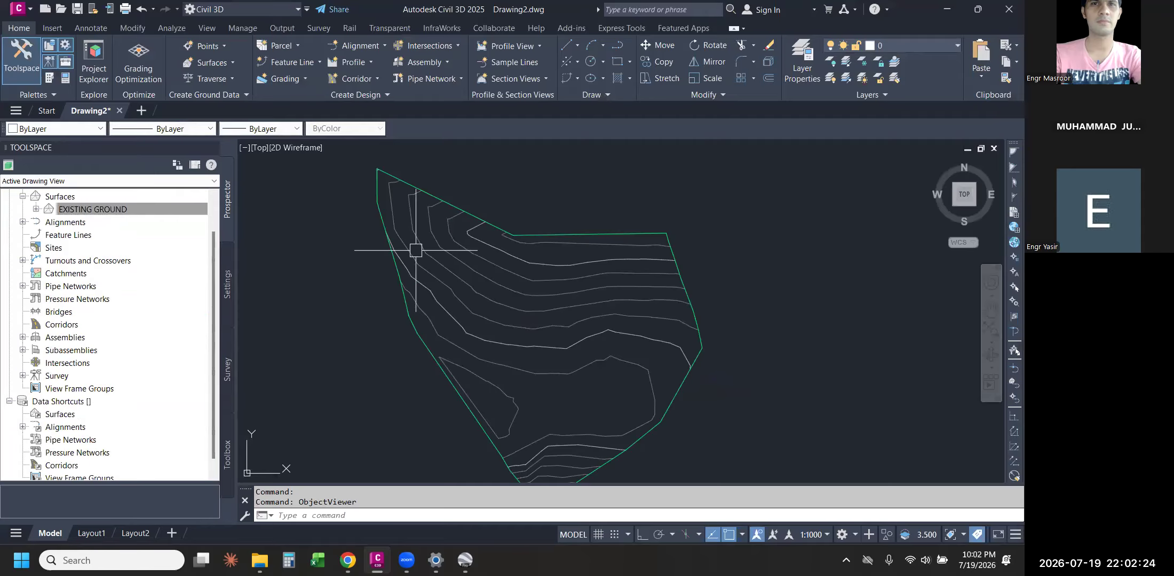
scroll(406, 288, down, 2)
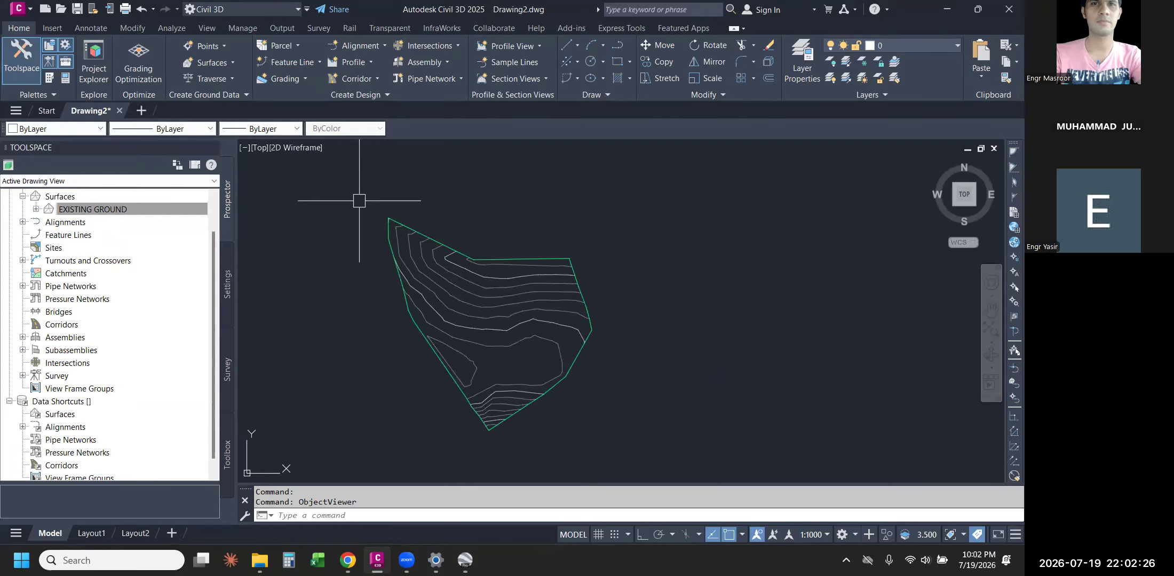
click(490, 280)
middle_drag(528, 268, 473, 297)
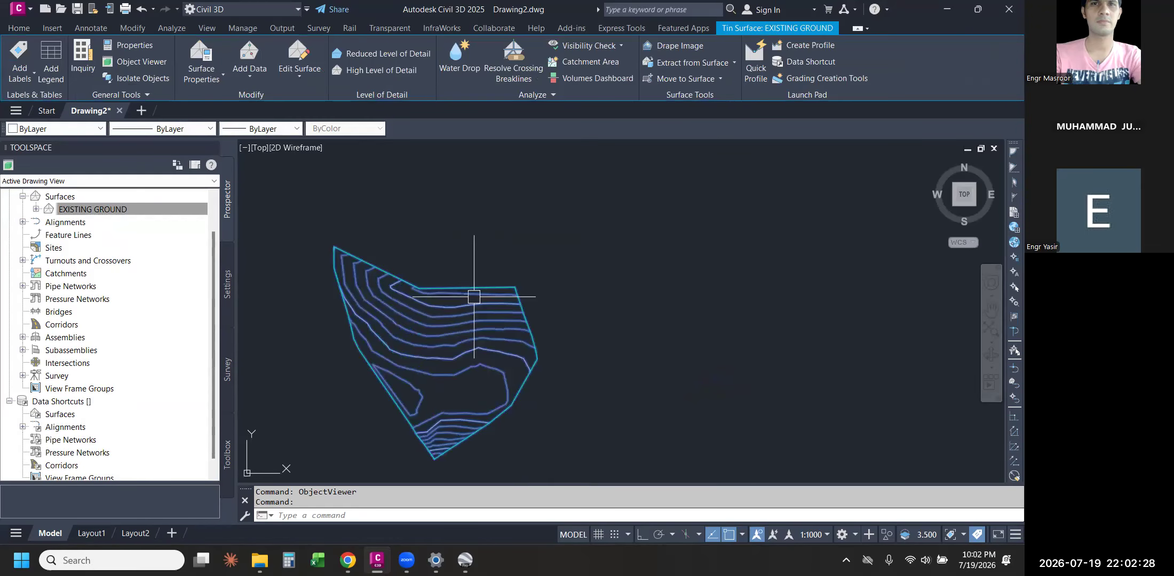
- Deselect the surface and zoom the drawing to its extents
scroll(500, 297, up, 2)
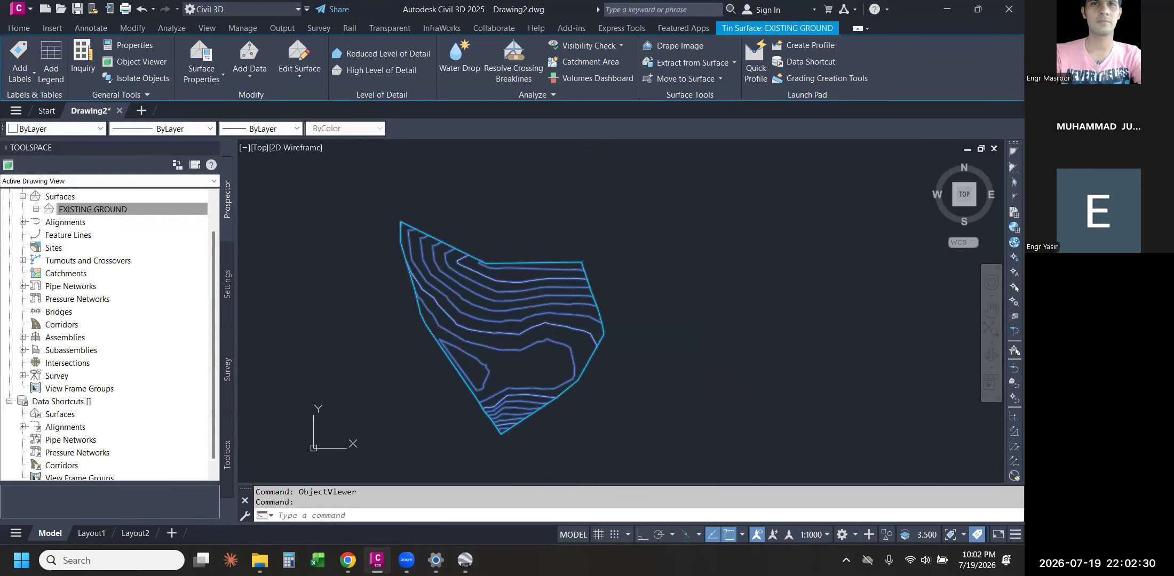
mouse_move(530, 306)
middle_down()
mouse_move(524, 359)
mouse_move(480, 312)
middle_up()
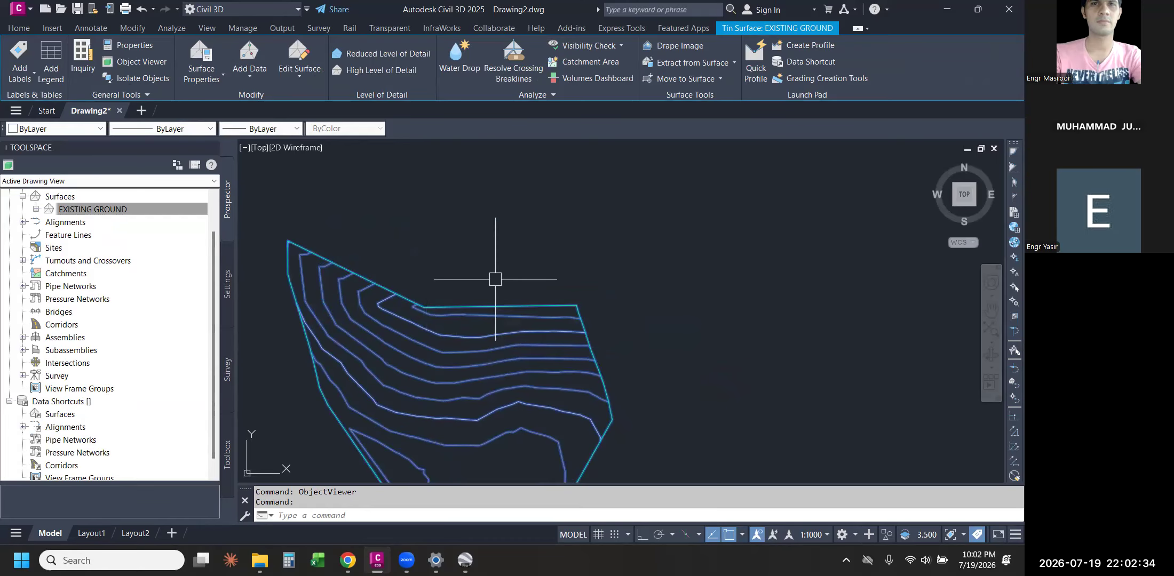
middle_drag(502, 277, 543, 184)
key(Escape)
text(z)
key(Return)
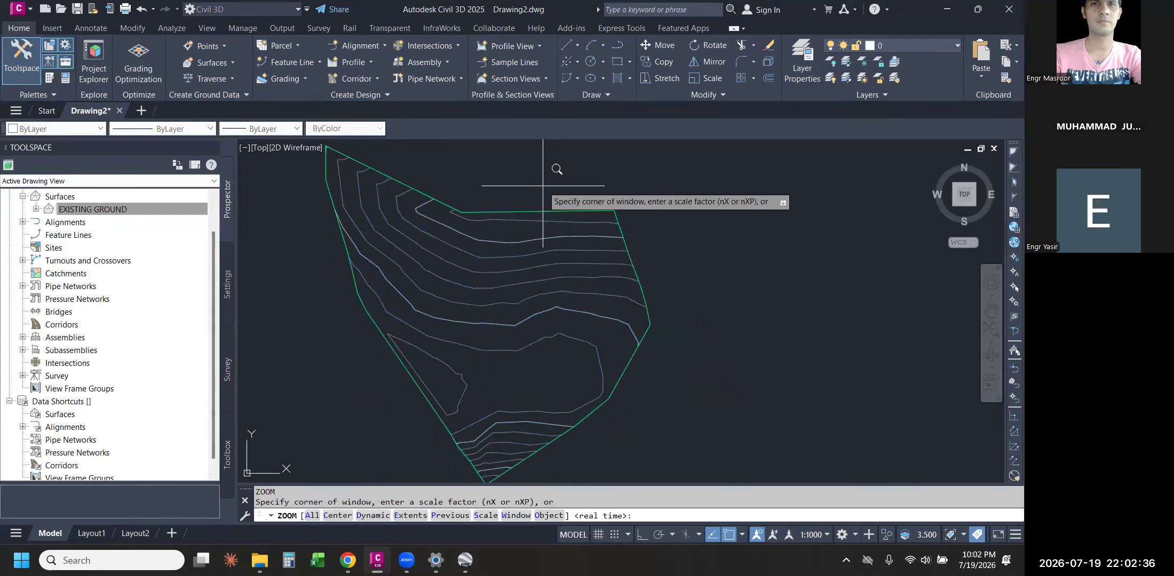
text(E)
key(Return)
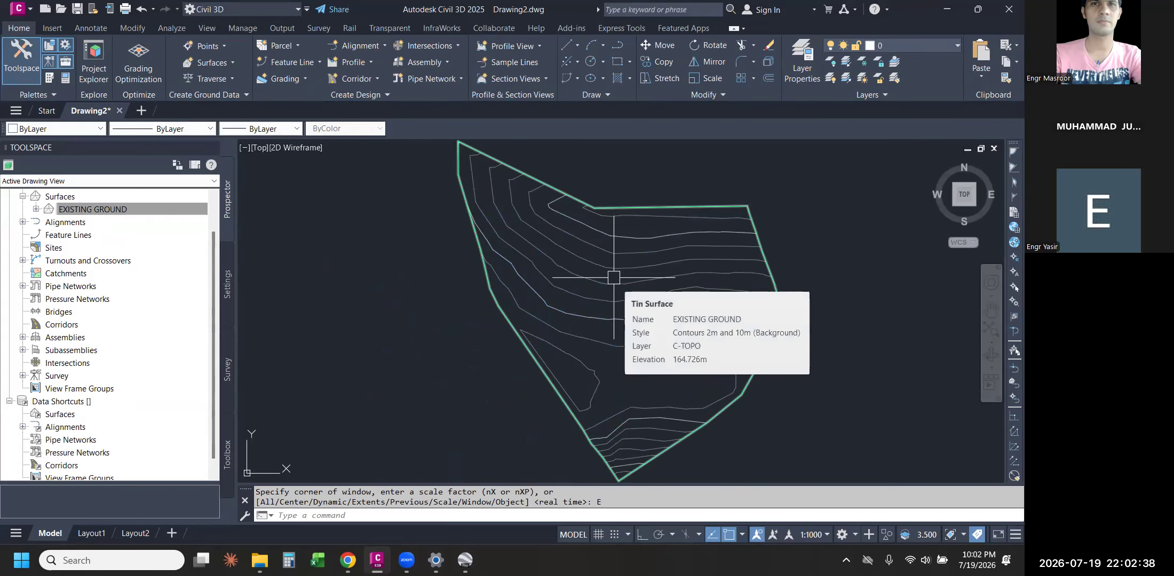
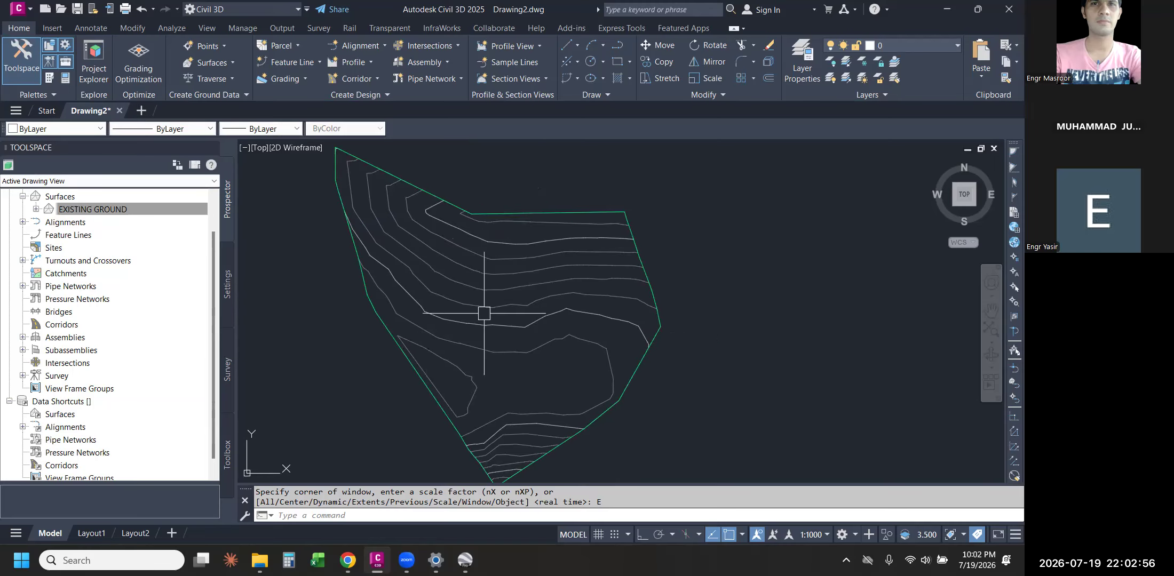
- Open the surface properties of the EXISTING GROUND surface from the drawing
click(525, 297)
right_click(525, 296)
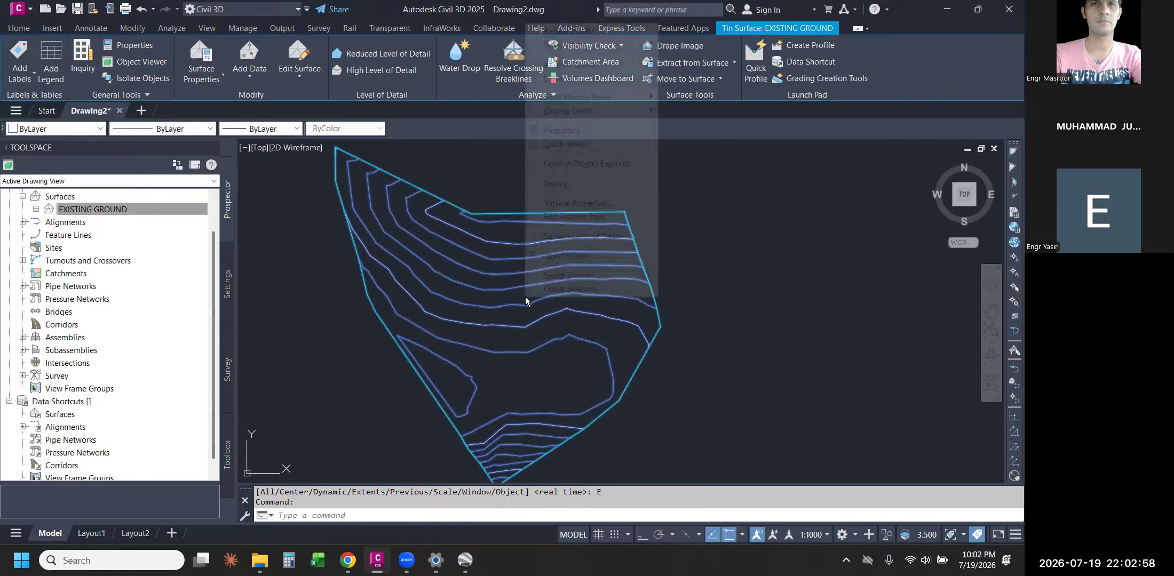
click(581, 206)
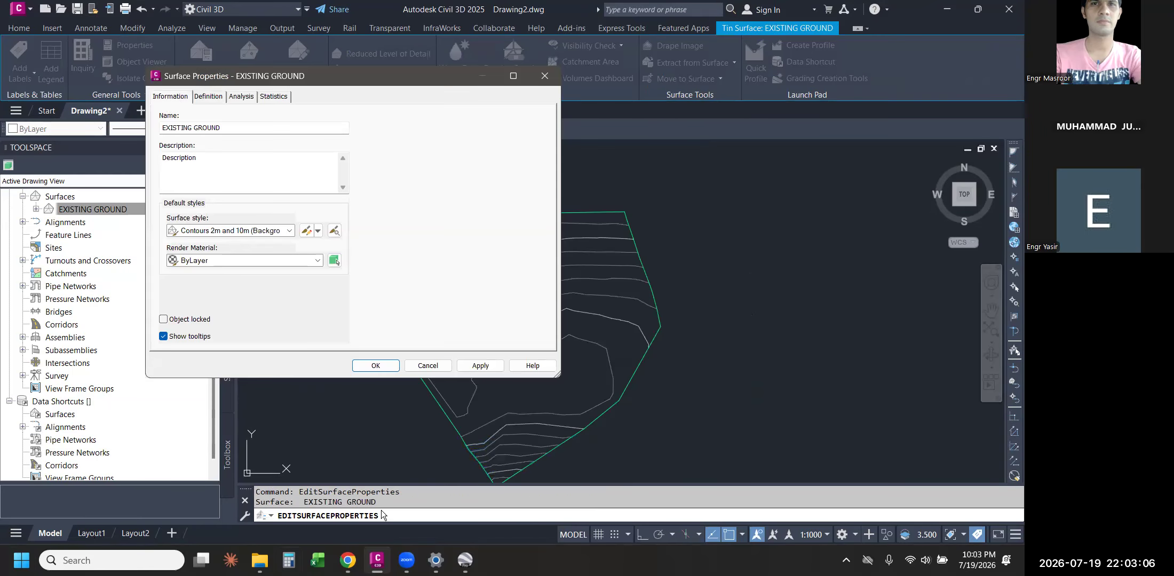
- Try renaming the surface to EG, restore its original name and look at the description field
drag(229, 128, 18, 127)
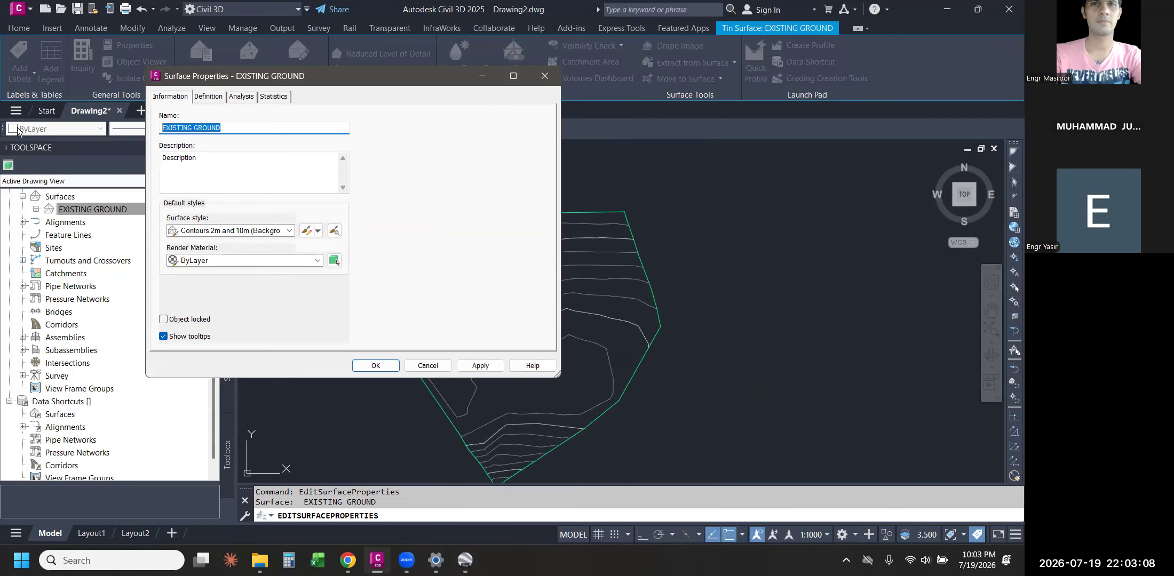
text(EG)
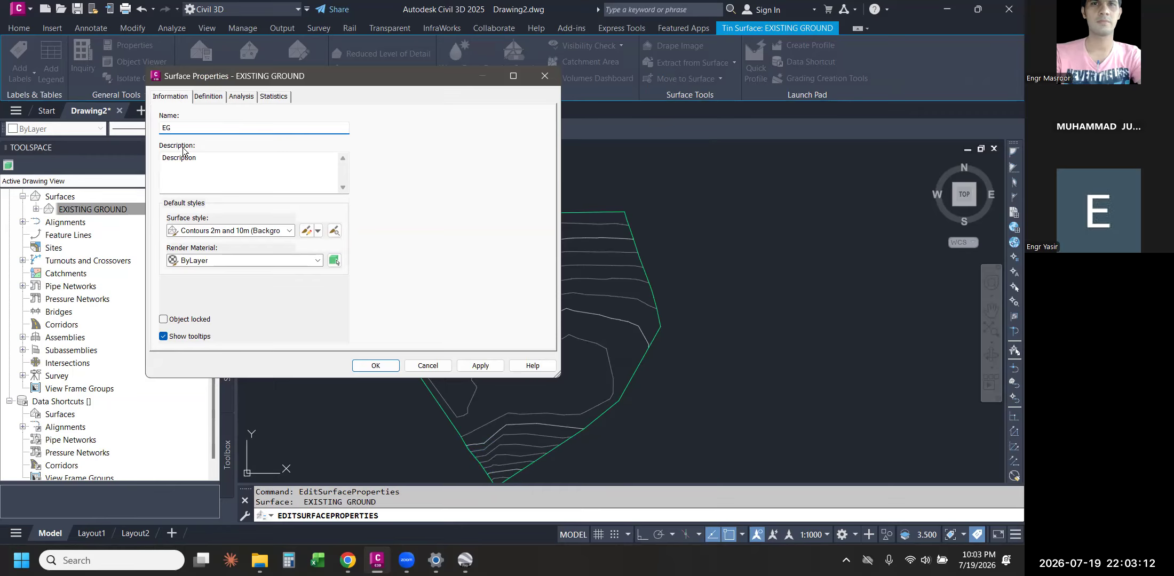
drag(231, 175, 24, 162)
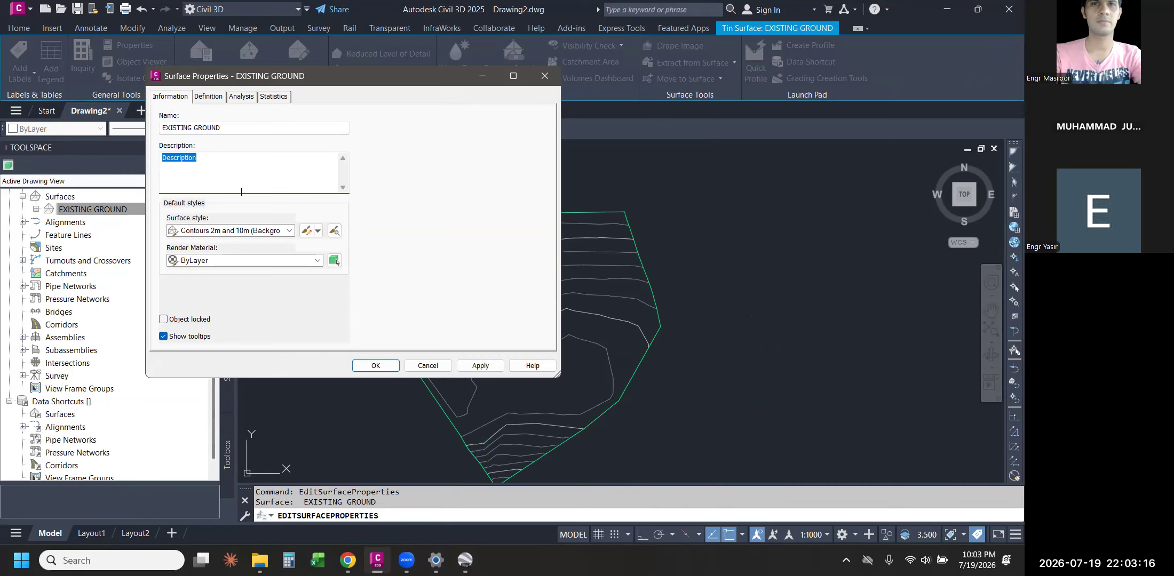
click(244, 179)
- Review the Build settings in the surface's definition options
click(208, 96)
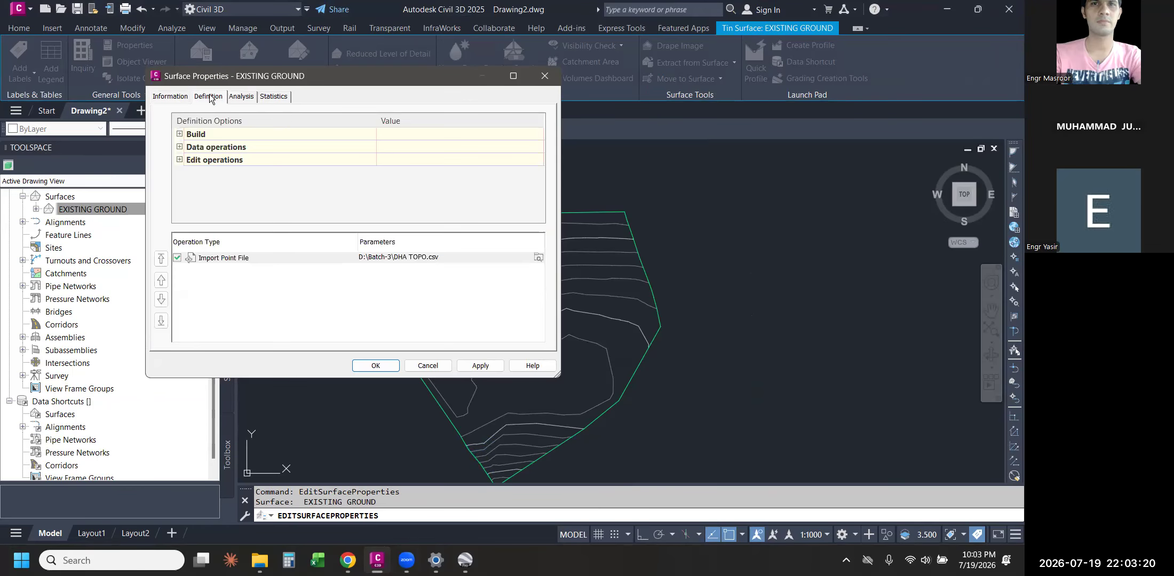
click(180, 134)
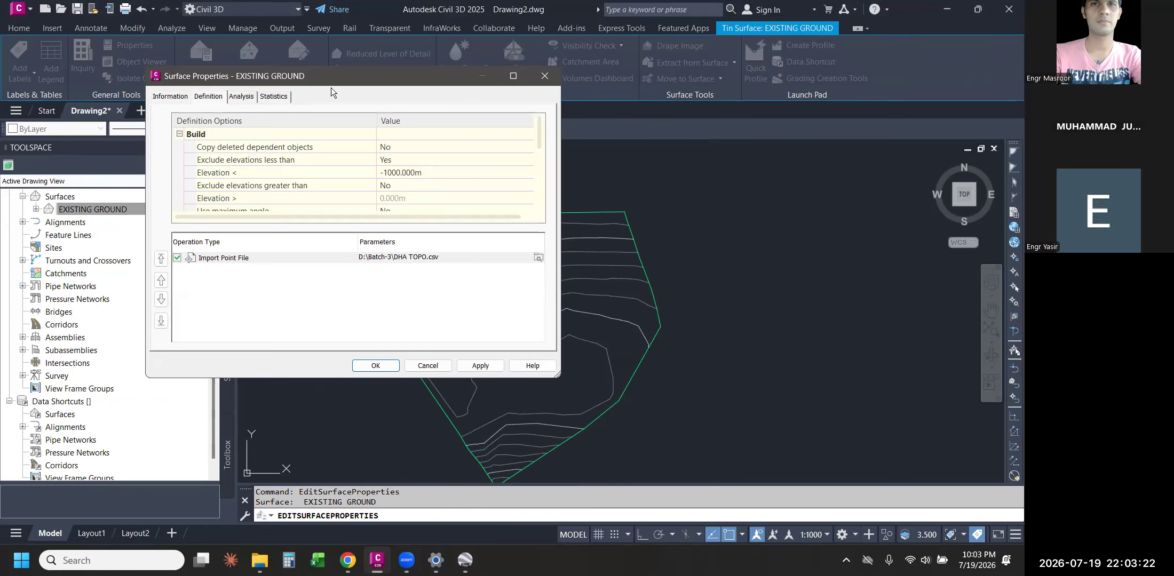
drag(333, 80, 278, 41)
scroll(344, 169, down, 3)
scroll(341, 149, up, 3)
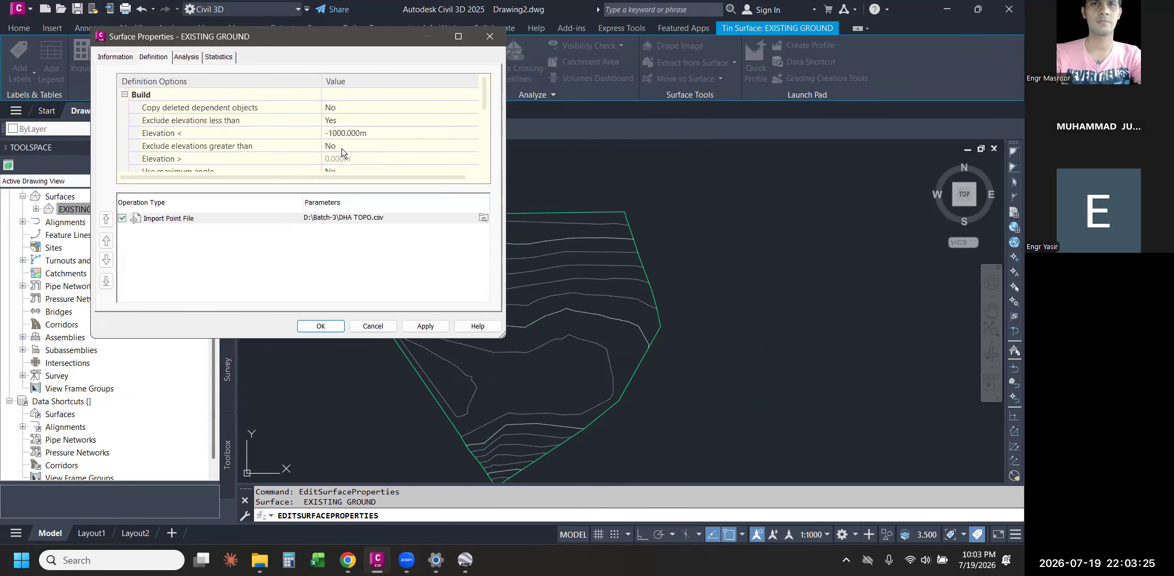
click(124, 95)
- Review the data operations and edit operations in the surface's definition options
click(124, 108)
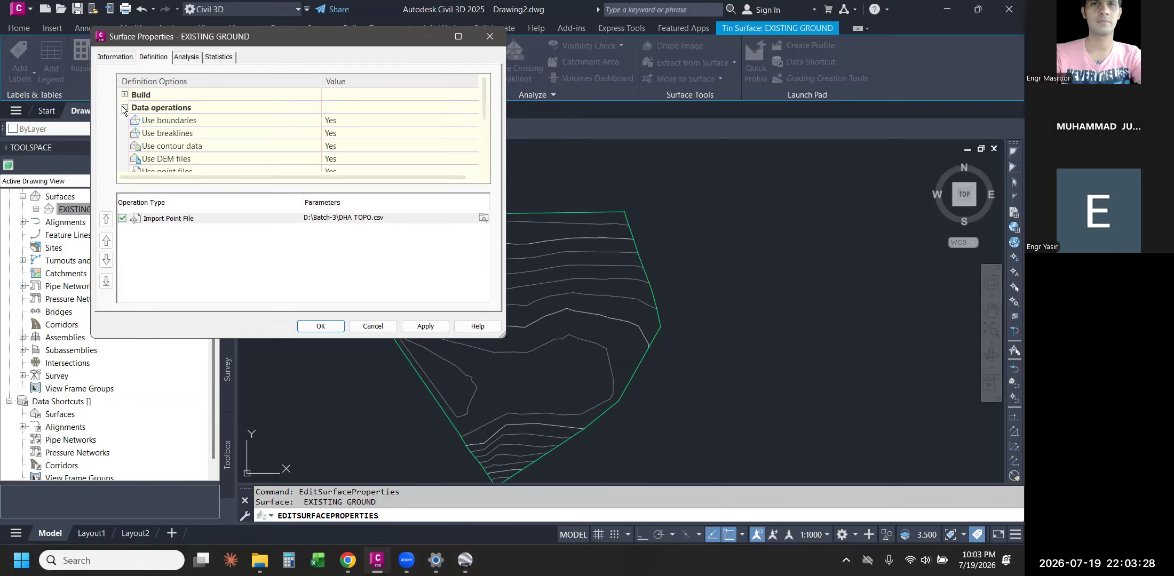
scroll(219, 127, down, 2)
scroll(219, 126, up, 2)
click(125, 107)
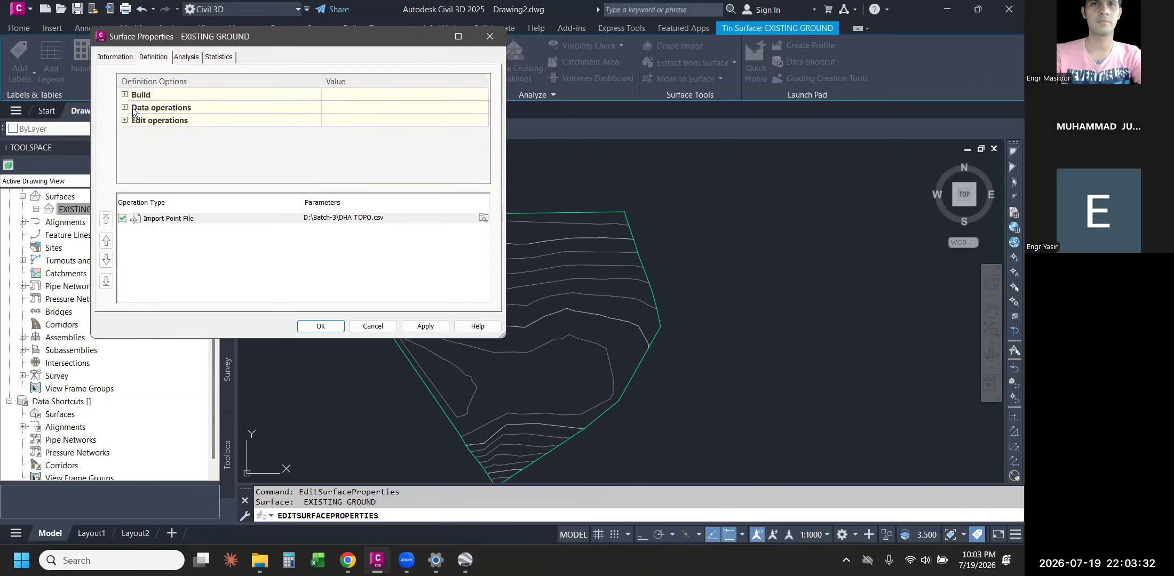
click(124, 120)
scroll(269, 145, down, 3)
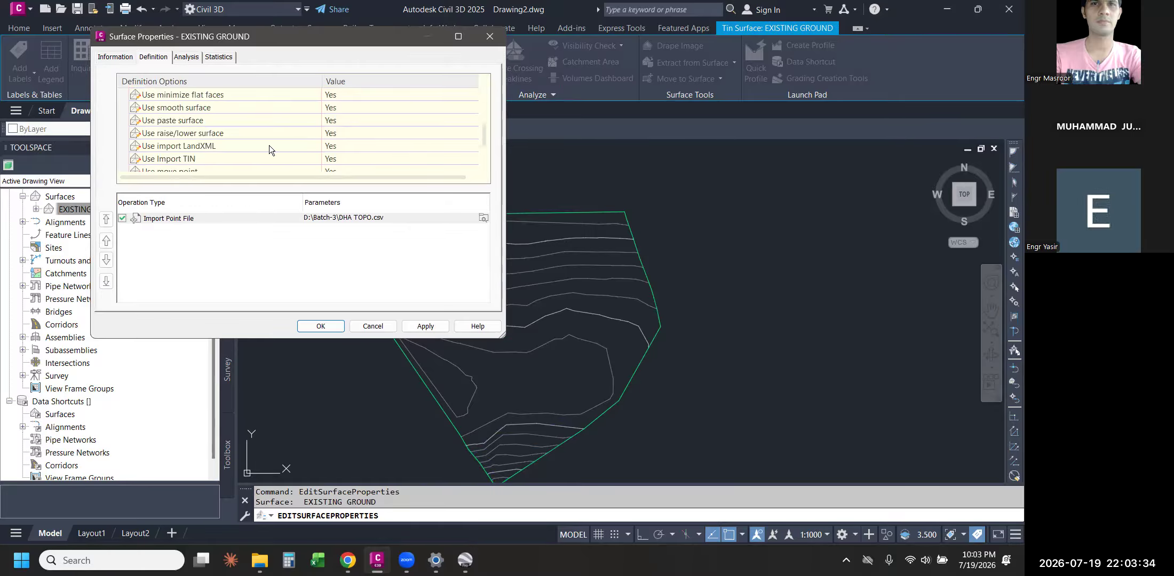
scroll(191, 146, up, 3)
click(124, 120)
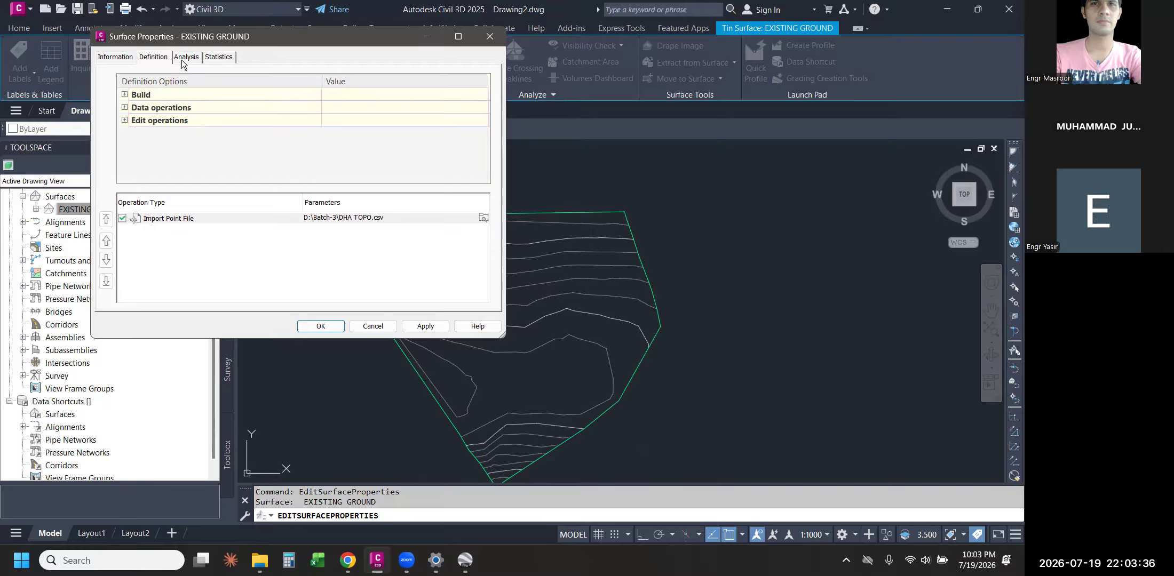
- Open the Elevations legend table style from the surface's analysis settings and look through its data and display properties
click(185, 57)
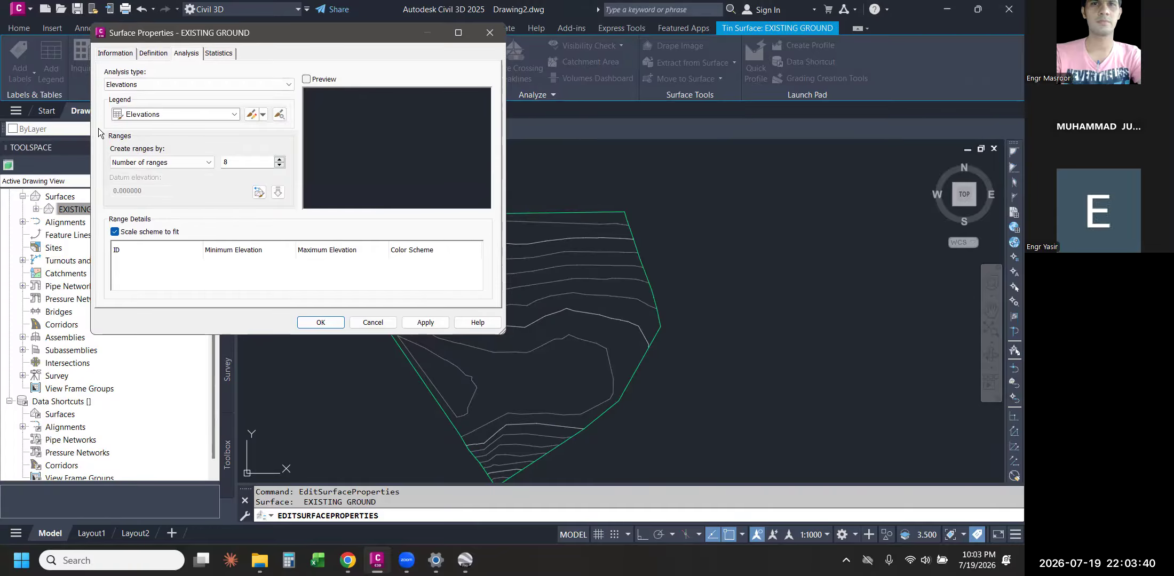
drag(213, 37, 187, 27)
click(137, 106)
click(229, 111)
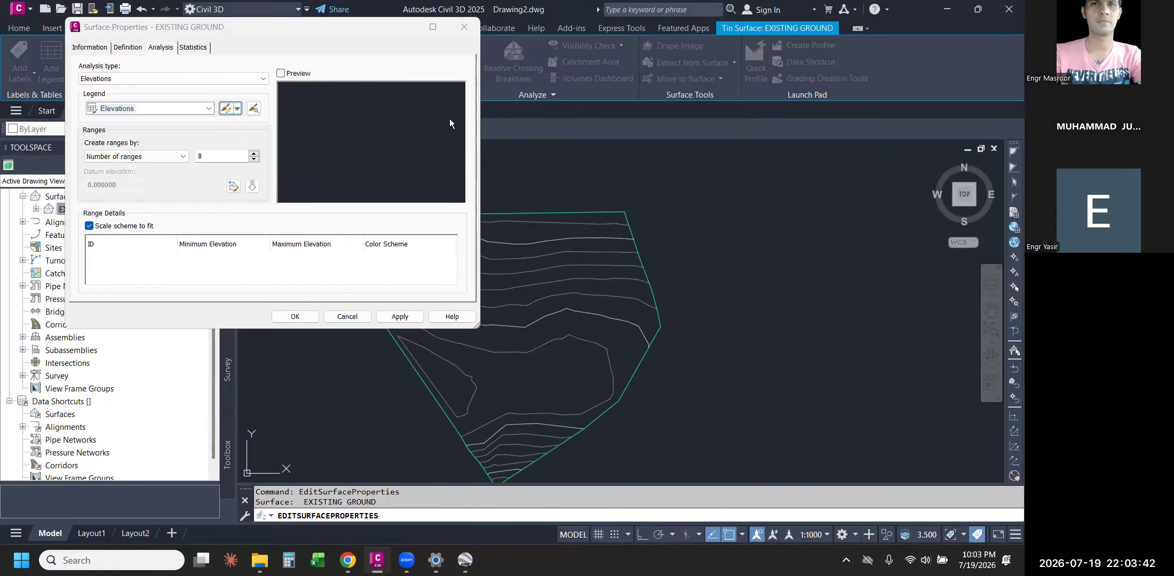
click(137, 46)
click(176, 47)
click(118, 50)
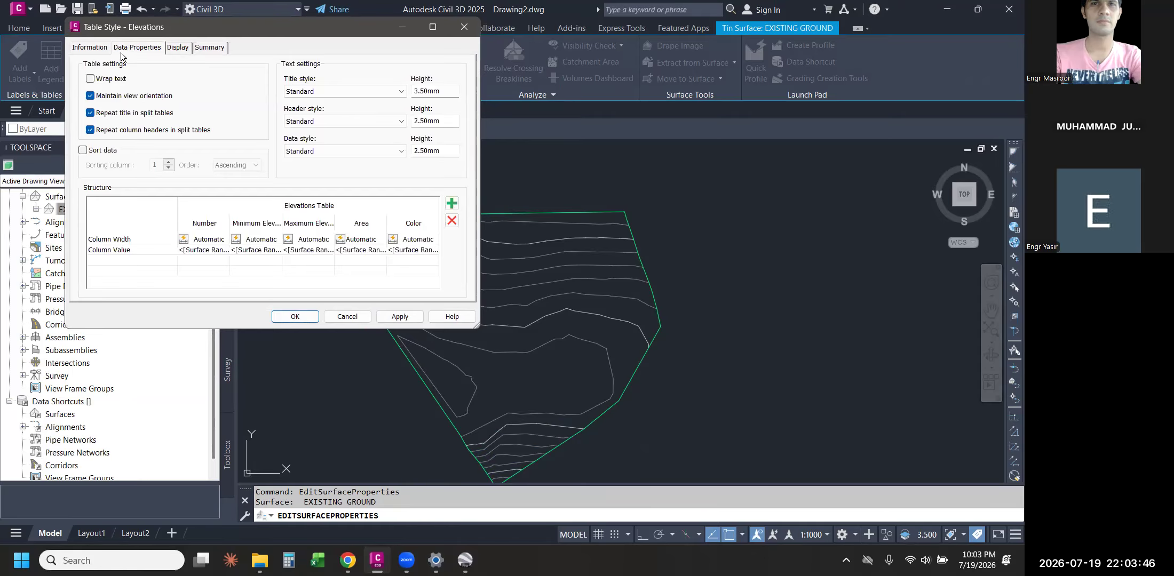
- Inspect the text contents of the Number and Minimum Elevation columns and close the Elevations table style without changes
click(209, 239)
double_click(205, 250)
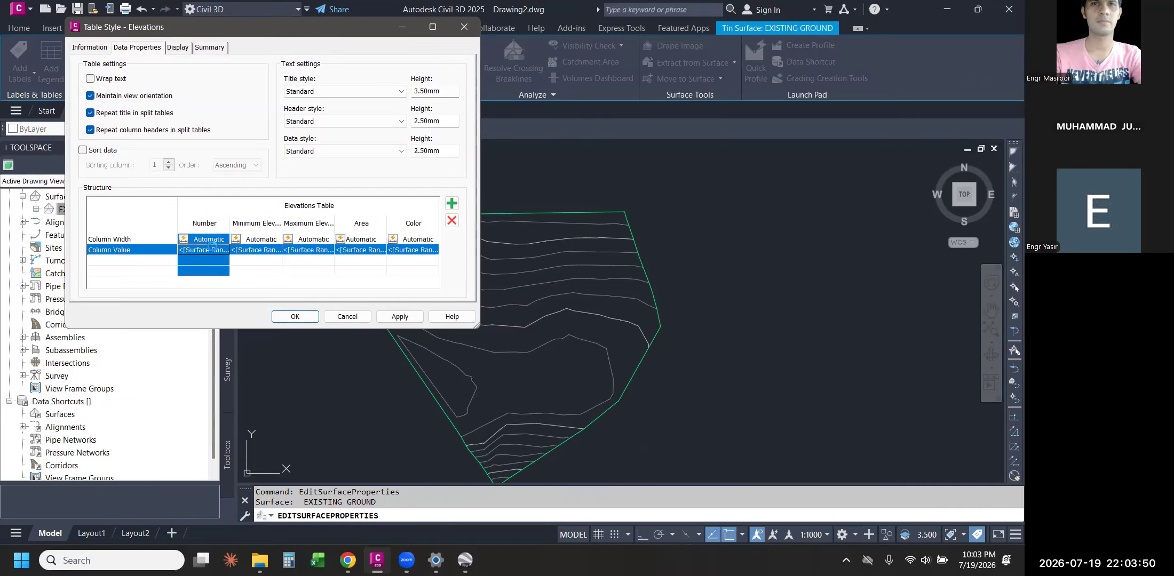
click(667, 92)
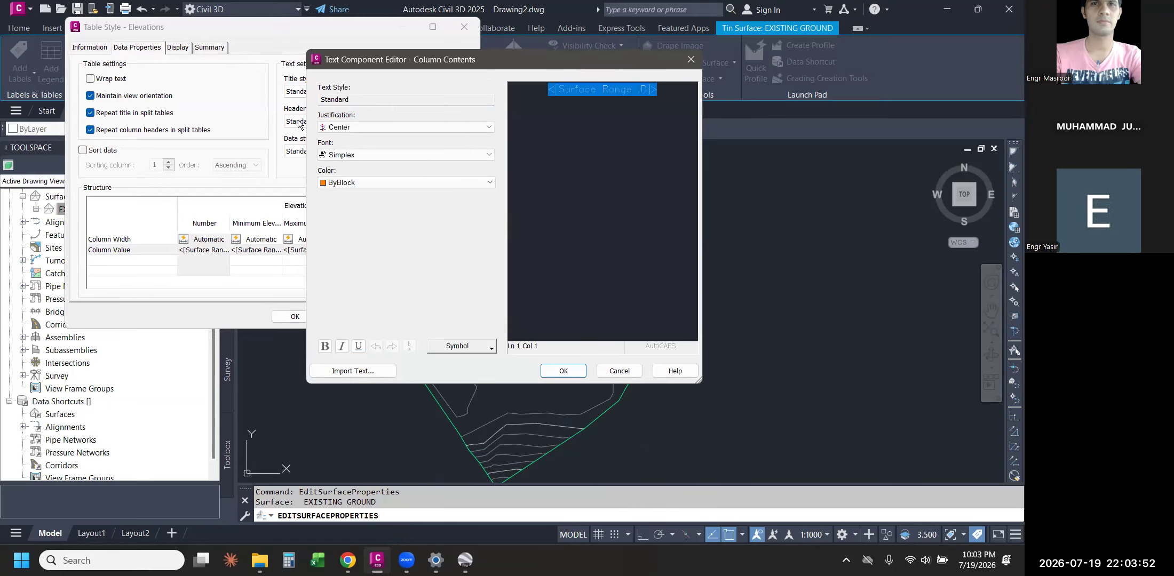
click(367, 183)
click(412, 110)
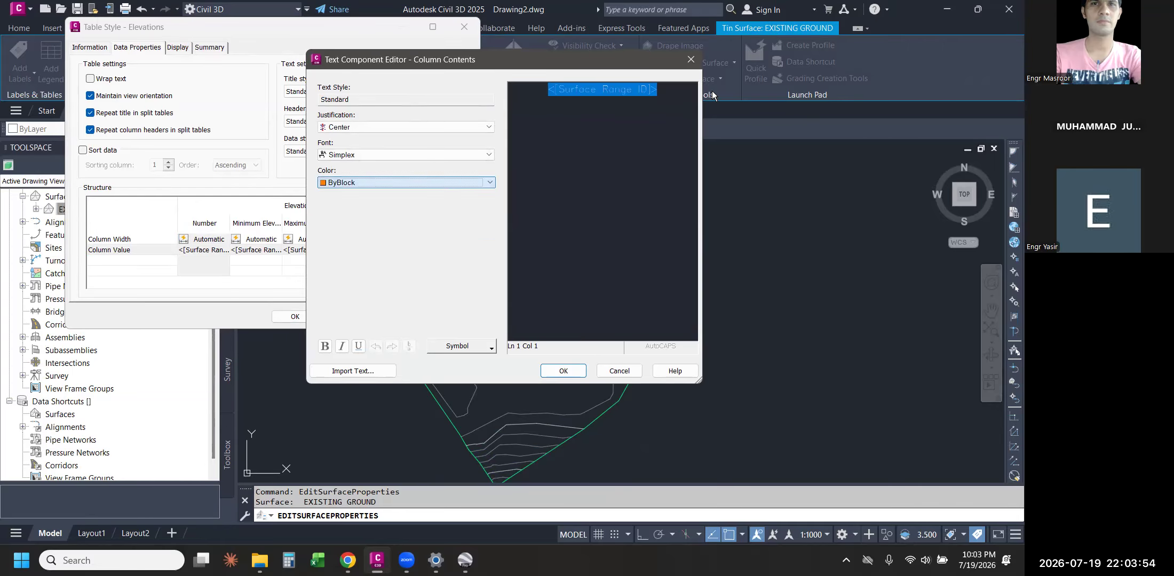
click(691, 59)
double_click(266, 250)
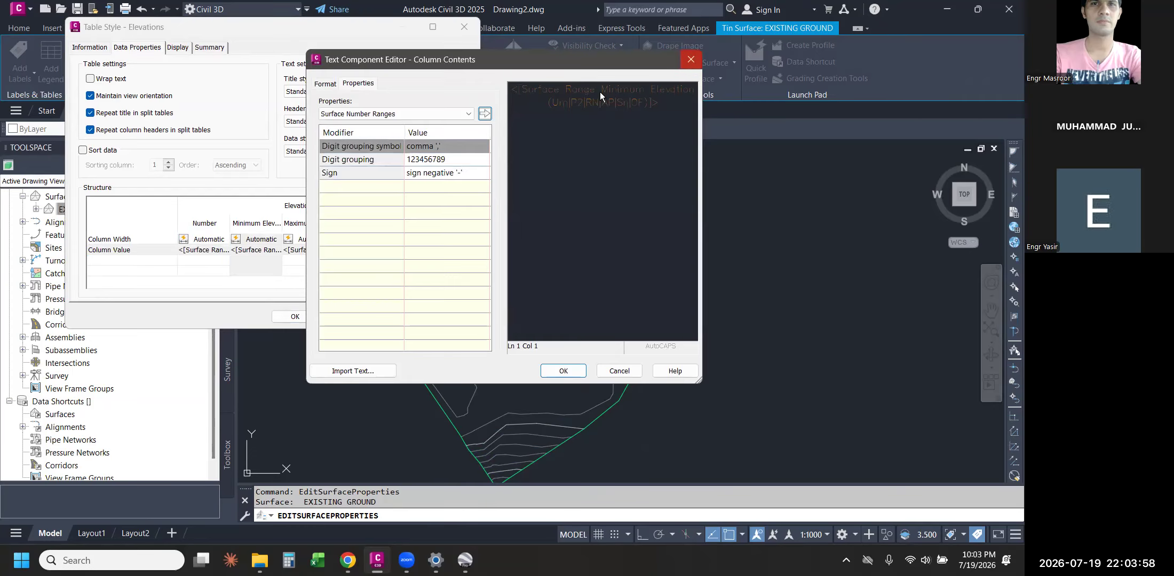
key(Escape)
click(350, 316)
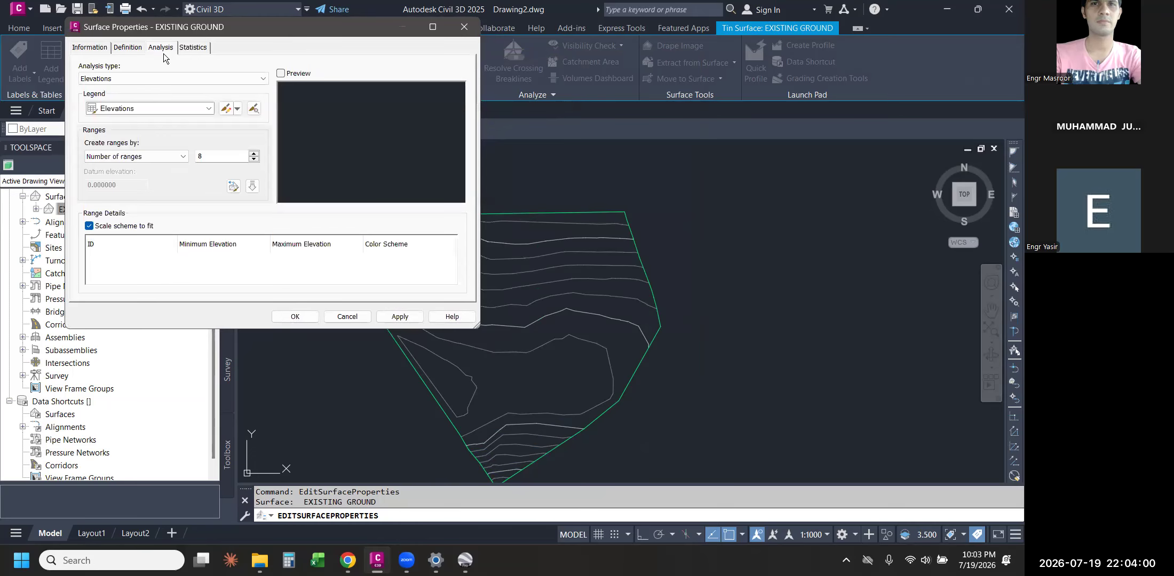
- Check the revision number and number of points in the surface's general statistics
click(195, 48)
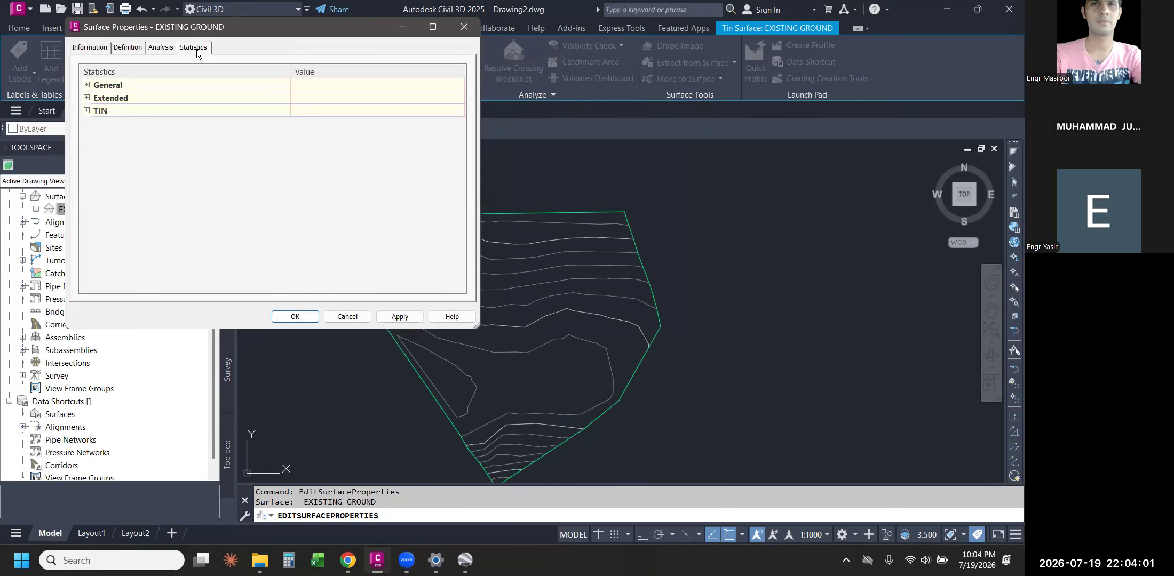
click(87, 84)
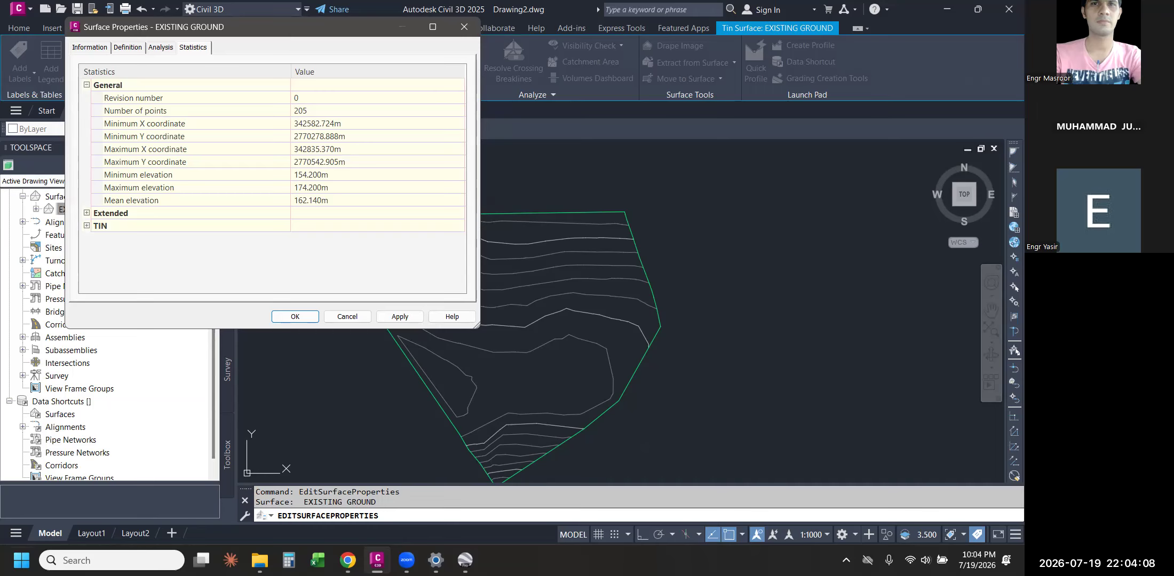
click(296, 97)
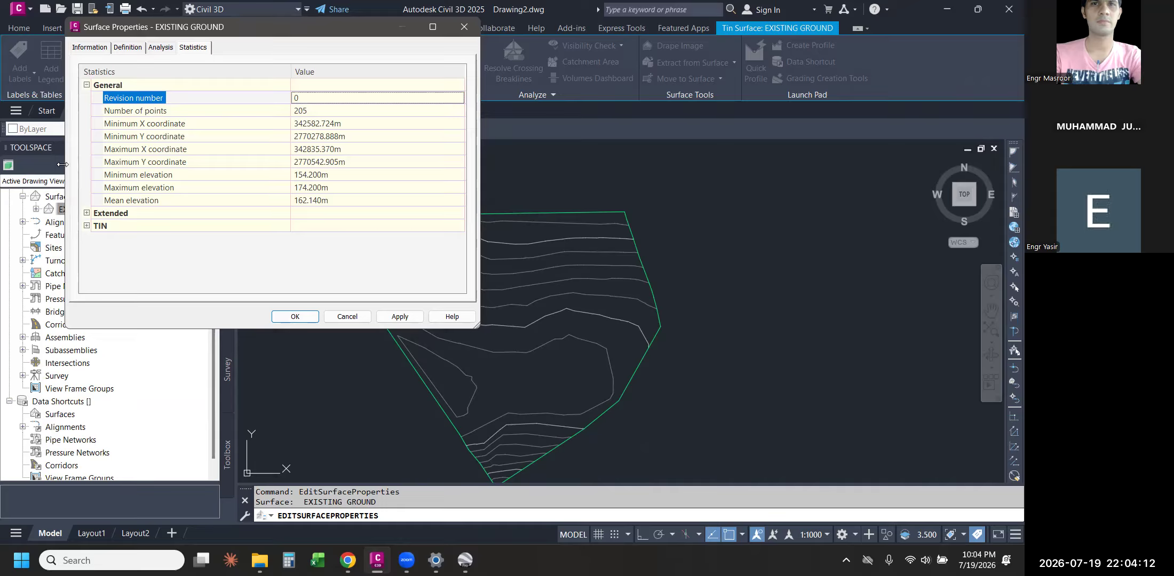
click(183, 112)
click(309, 111)
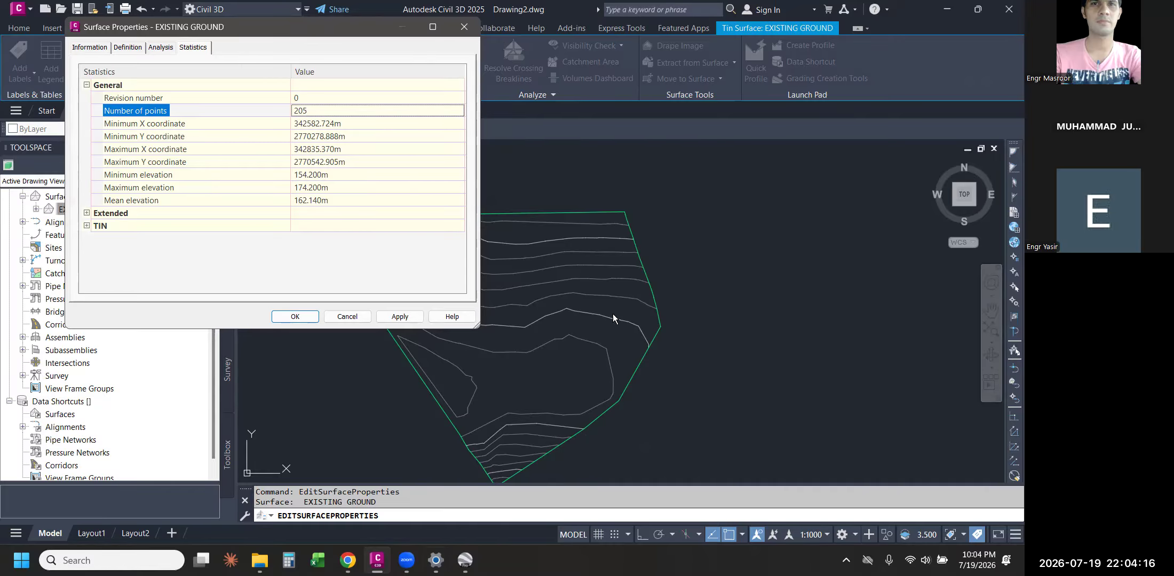
- Review the minimum and maximum X and Y coordinates in the surface's general statistics
click(227, 128)
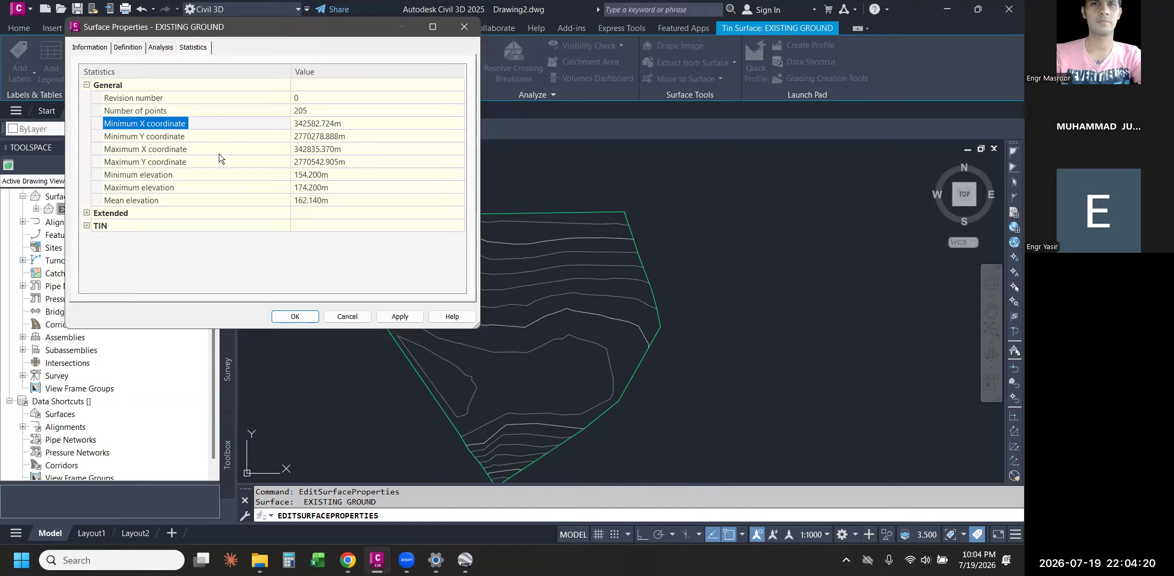
click(178, 163)
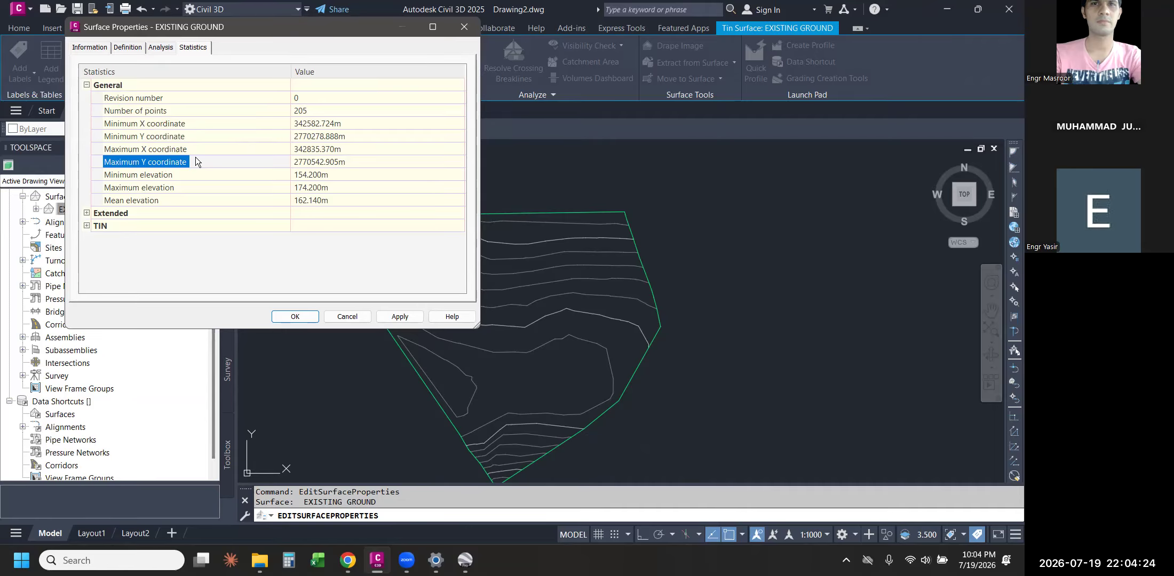
click(140, 123)
click(187, 147)
click(163, 134)
click(183, 122)
click(331, 126)
click(360, 135)
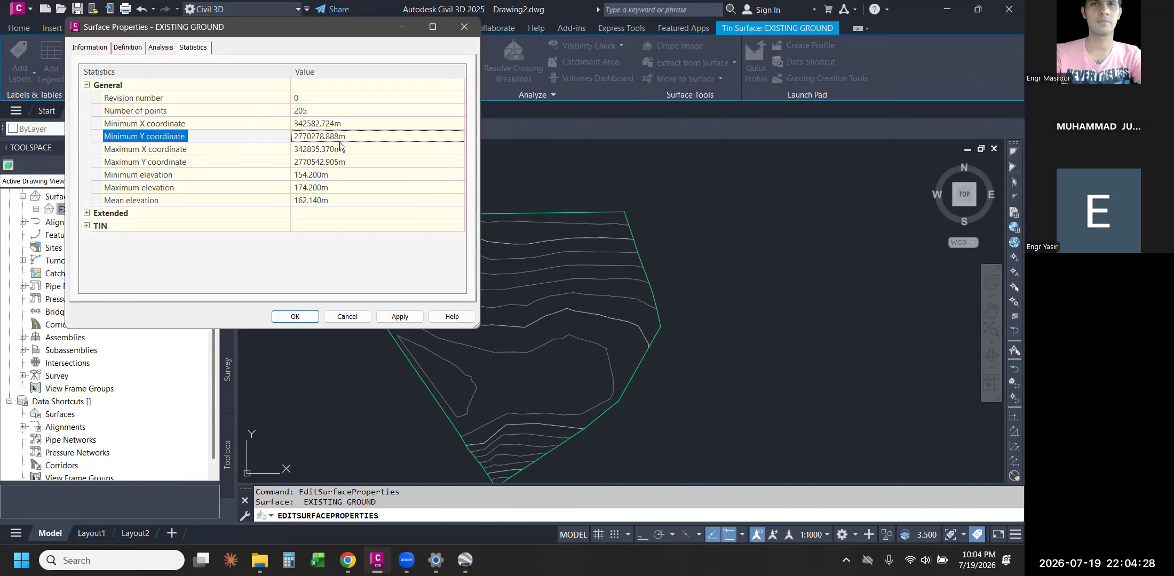
click(168, 150)
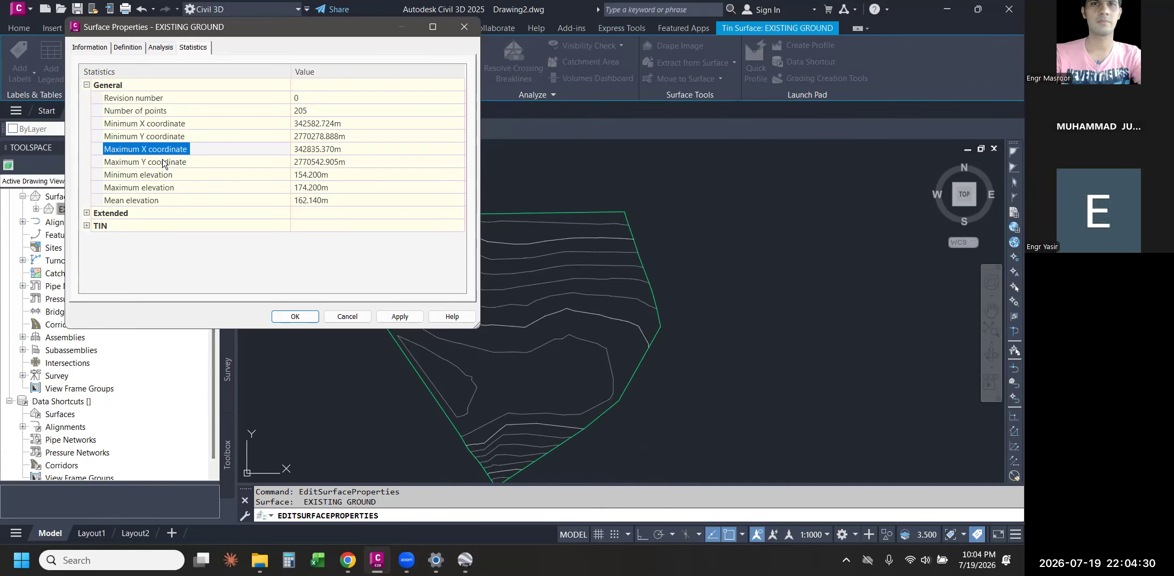
click(161, 161)
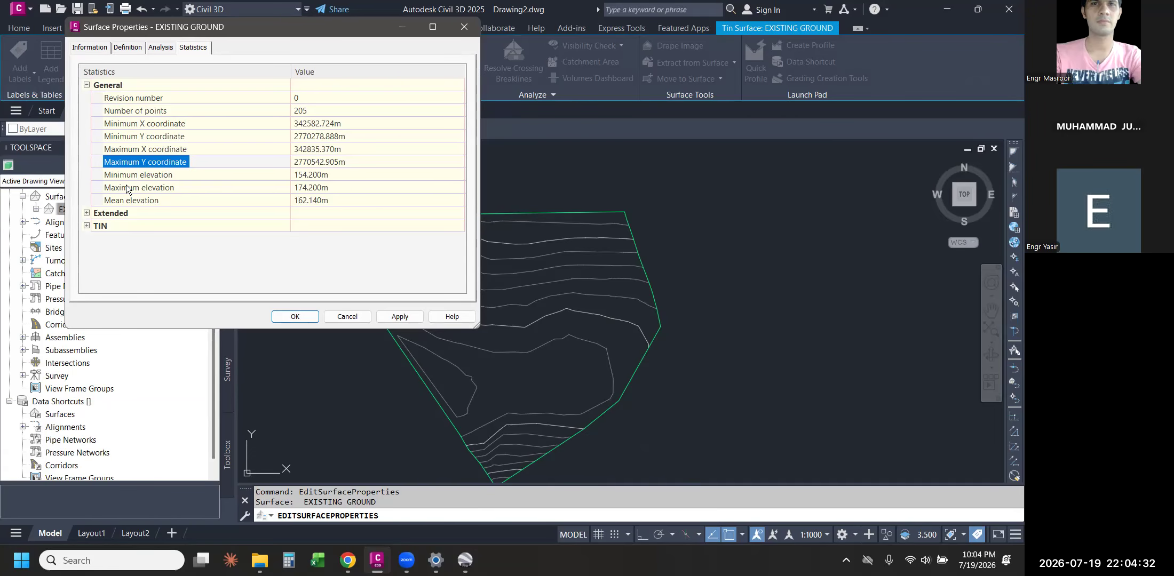
- Check the minimum, maximum and mean elevations in the surface's general statistics
click(187, 180)
click(323, 175)
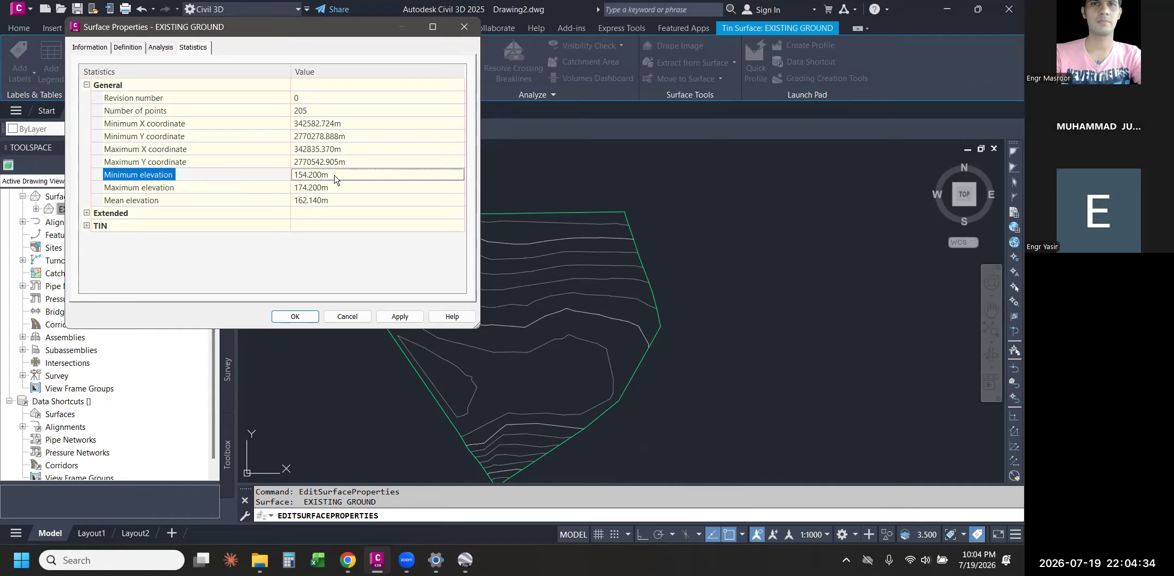
click(157, 188)
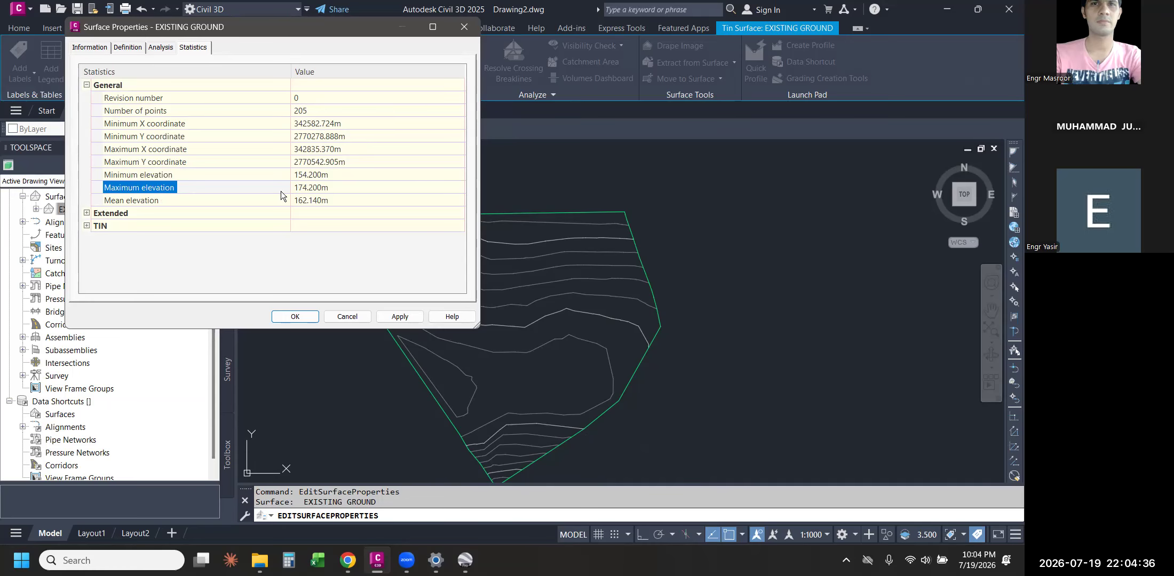
click(327, 190)
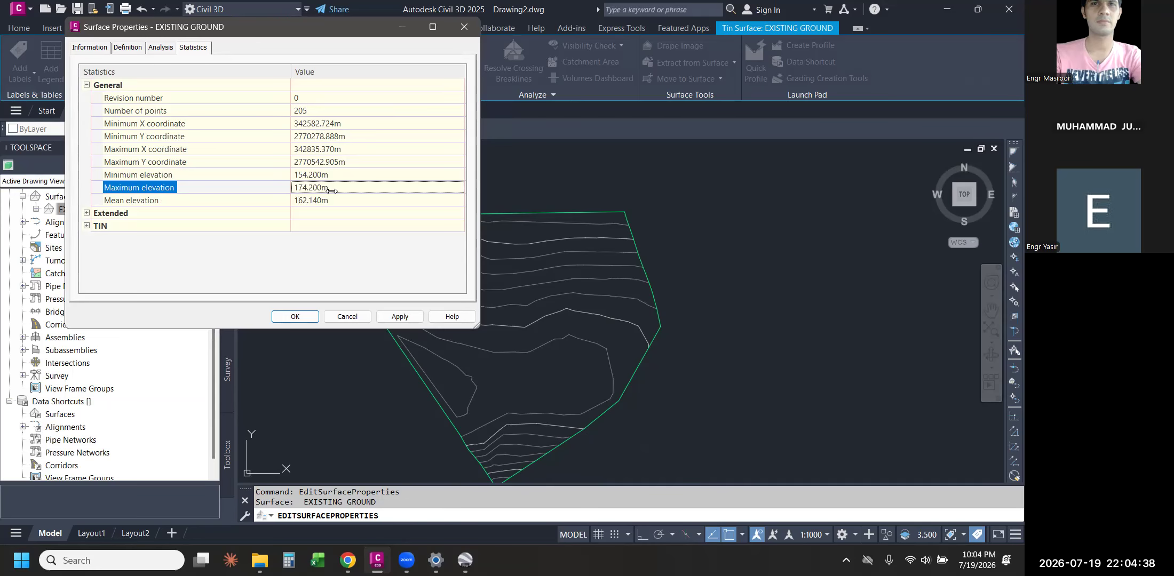
click(138, 200)
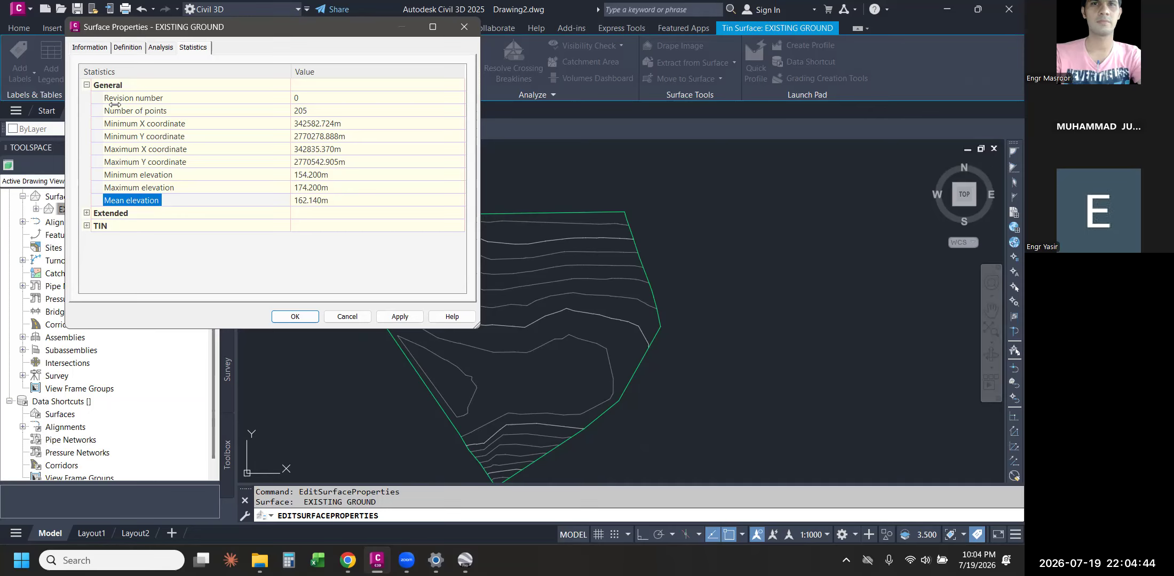
- Collapse the general statistics, look over the extended statistics and close the surface properties without changes
click(87, 84)
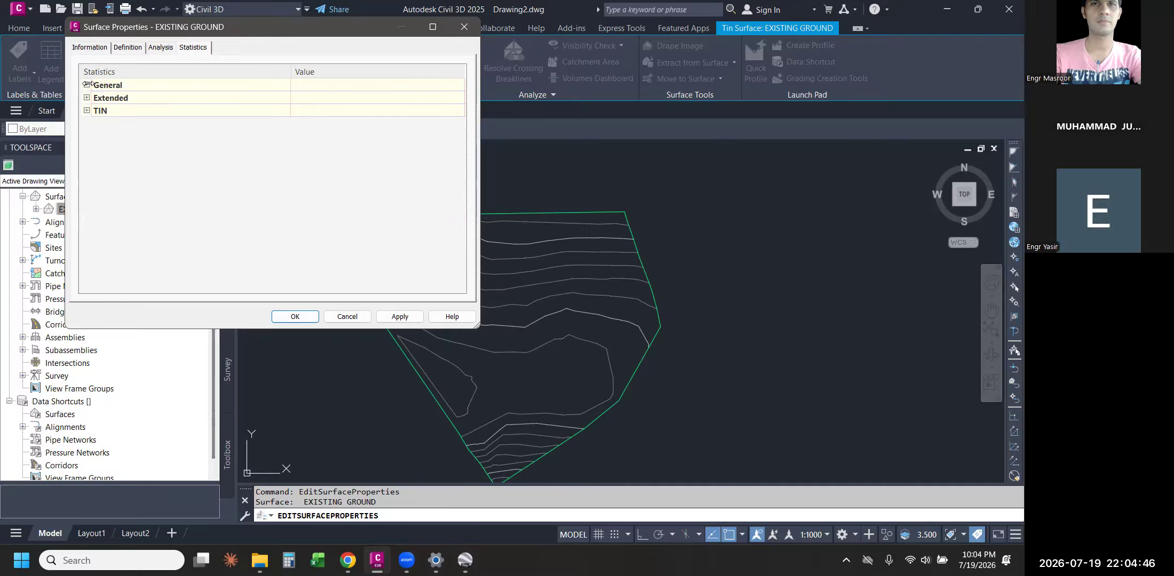
click(86, 97)
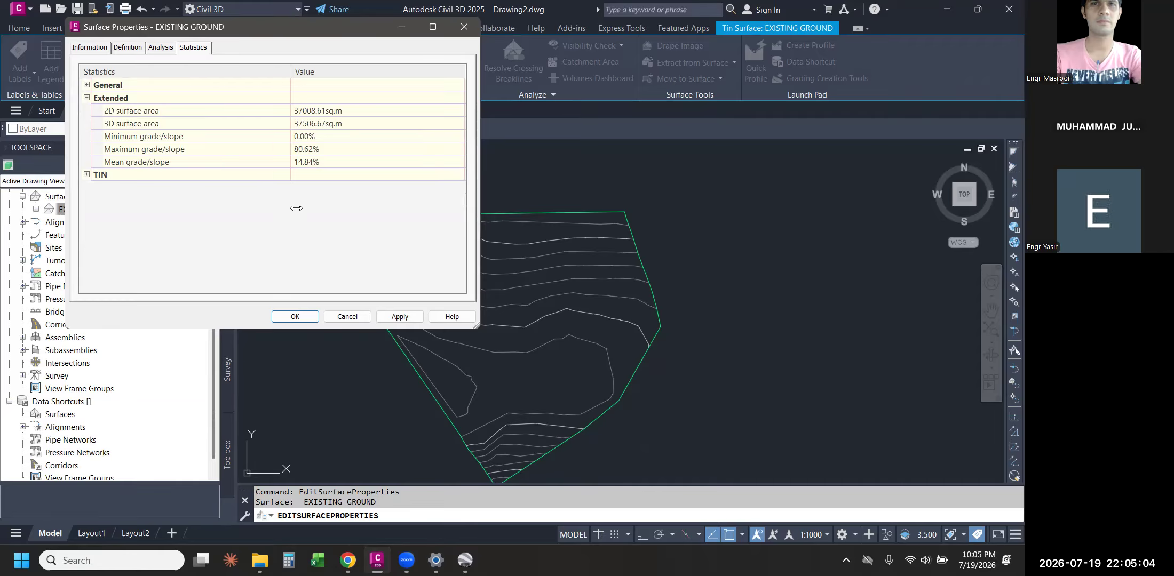
click(347, 316)
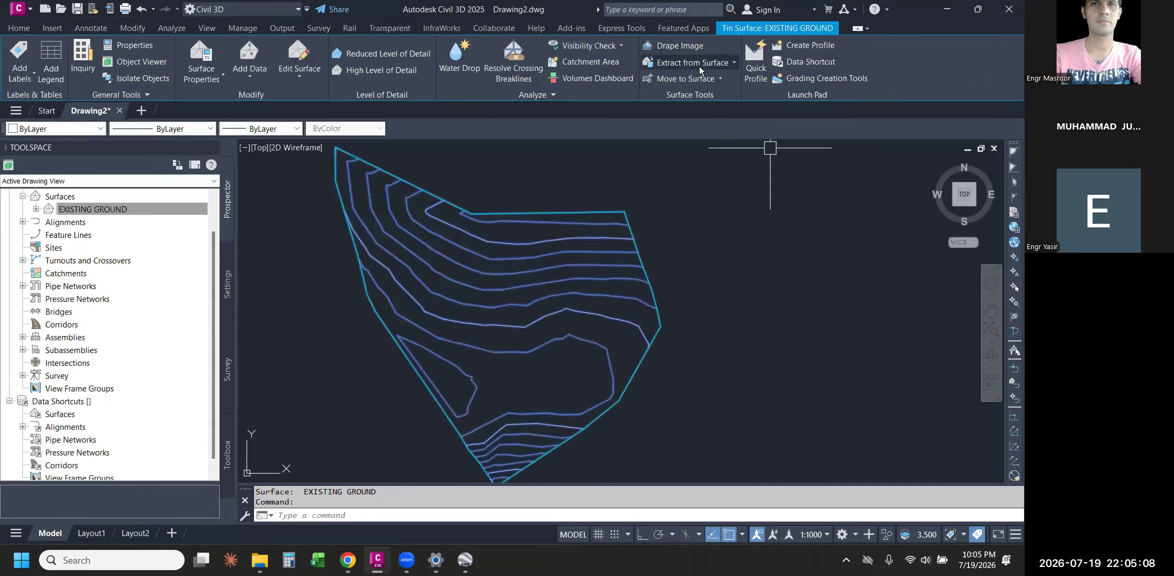
- Extract only the border from the EXISTING GROUND surface as a drawing object, leaving out the major and minor contours
click(727, 63)
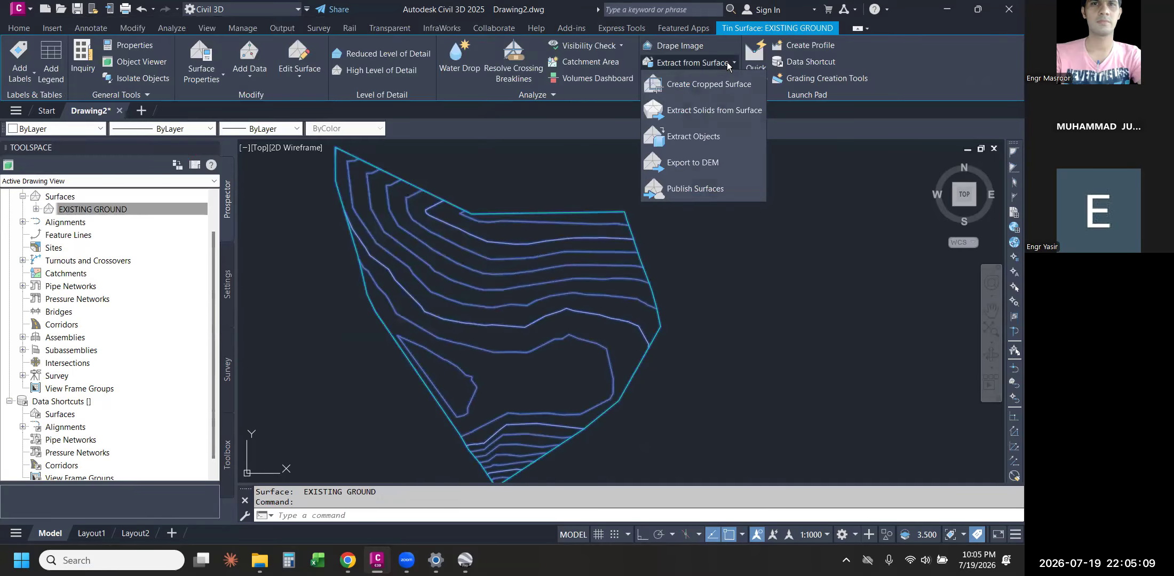
click(719, 138)
click(402, 213)
click(484, 404)
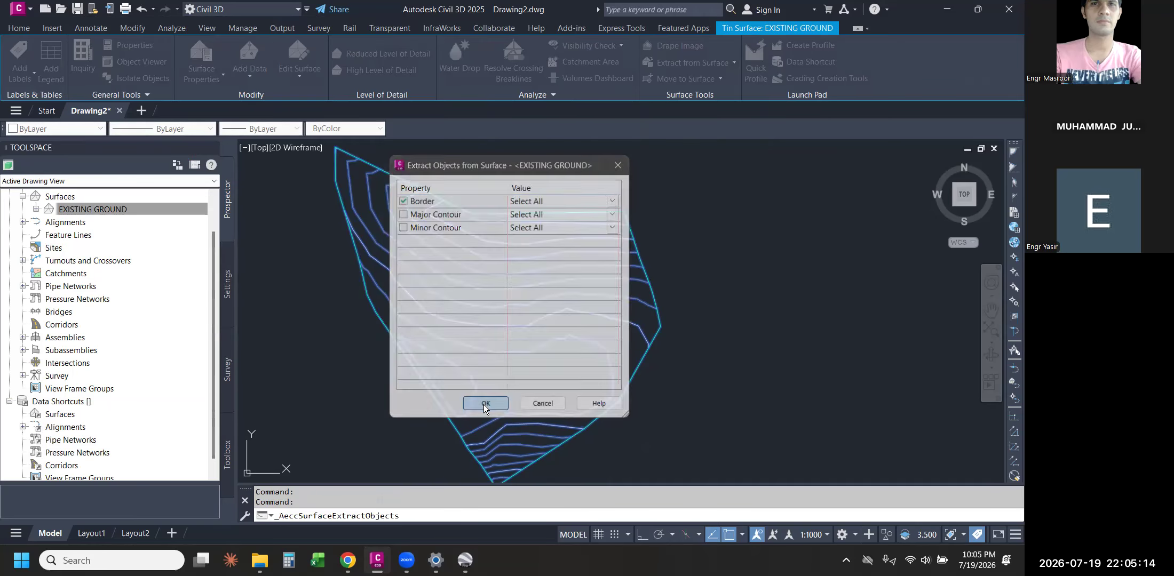
key(Escape)
key(Escape)
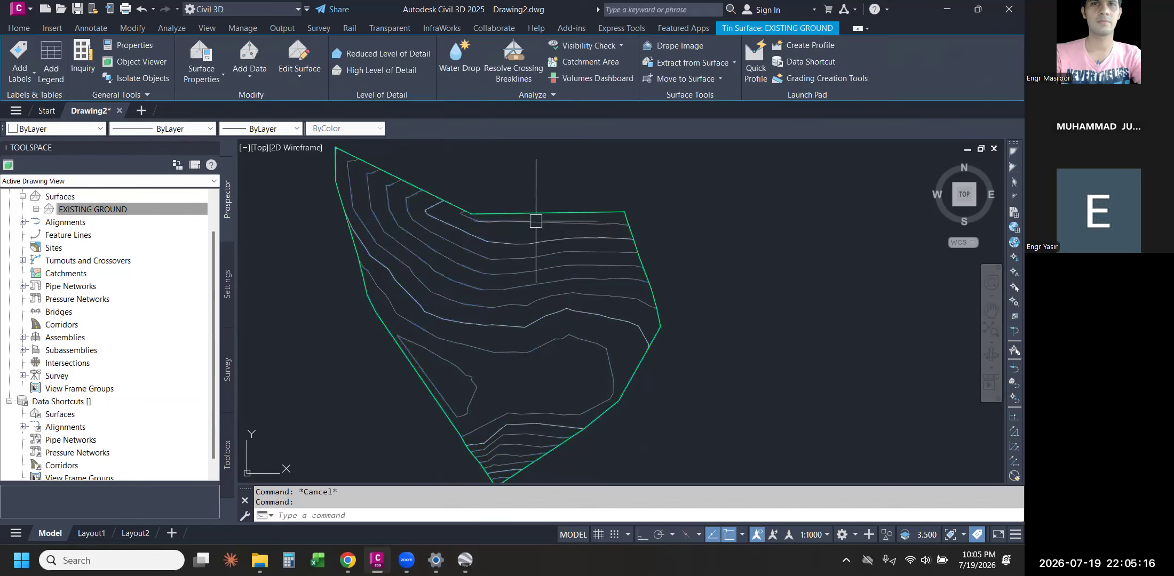
- Inspect the extracted border polyline from a tilted 3D view in the Object Viewer, and clear the selection on returning to the drawing
click(535, 215)
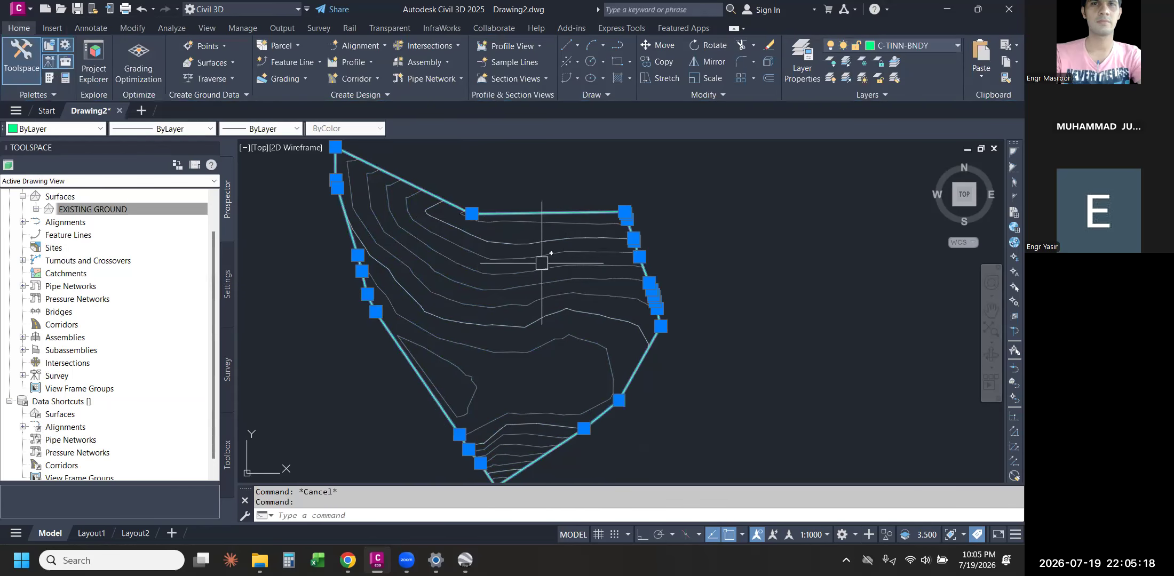
right_click(556, 290)
click(632, 487)
drag(502, 422, 524, 286)
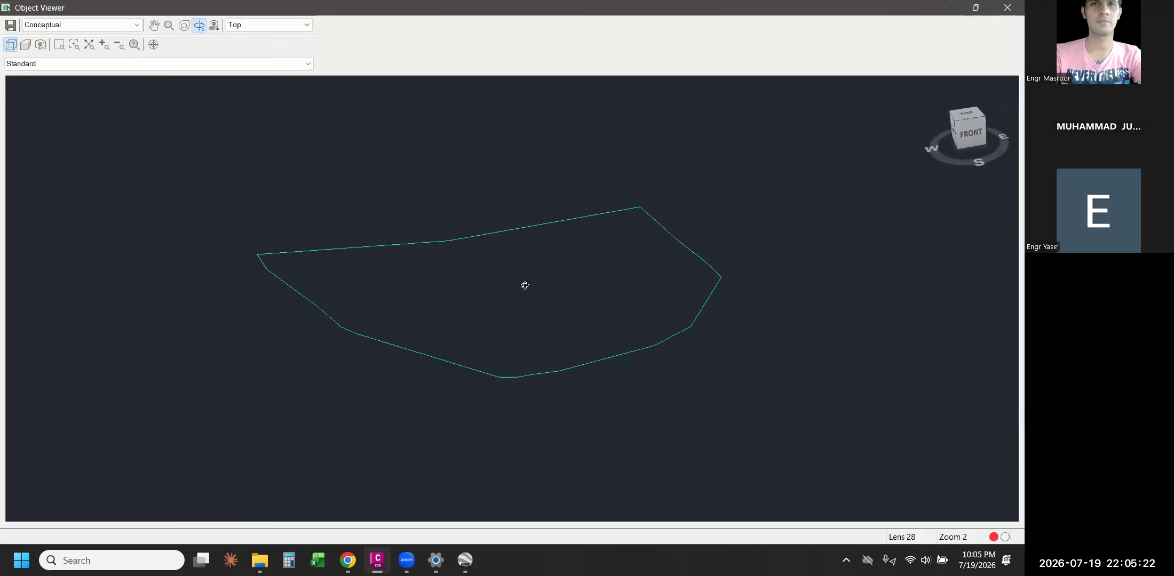
key(Escape)
click(535, 213)
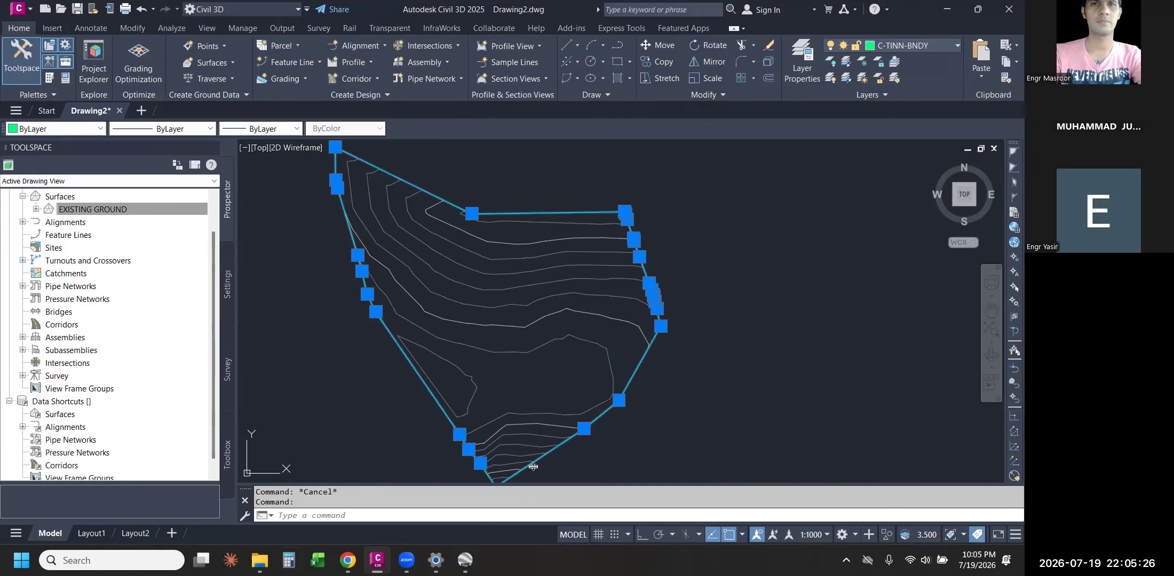
mouse_move(571, 366)
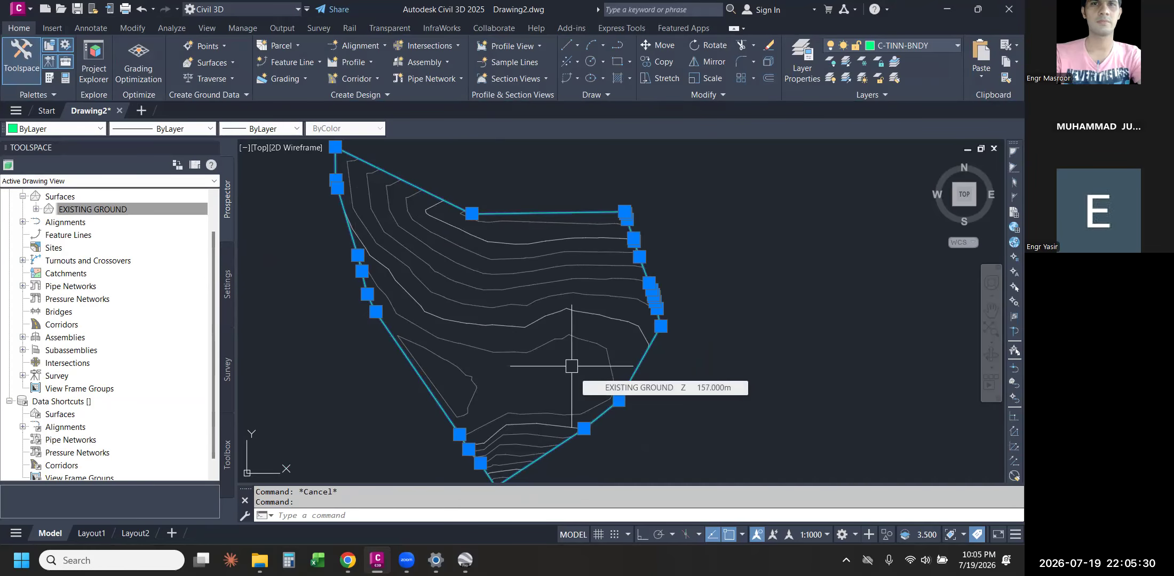
click(516, 290)
key(Escape)
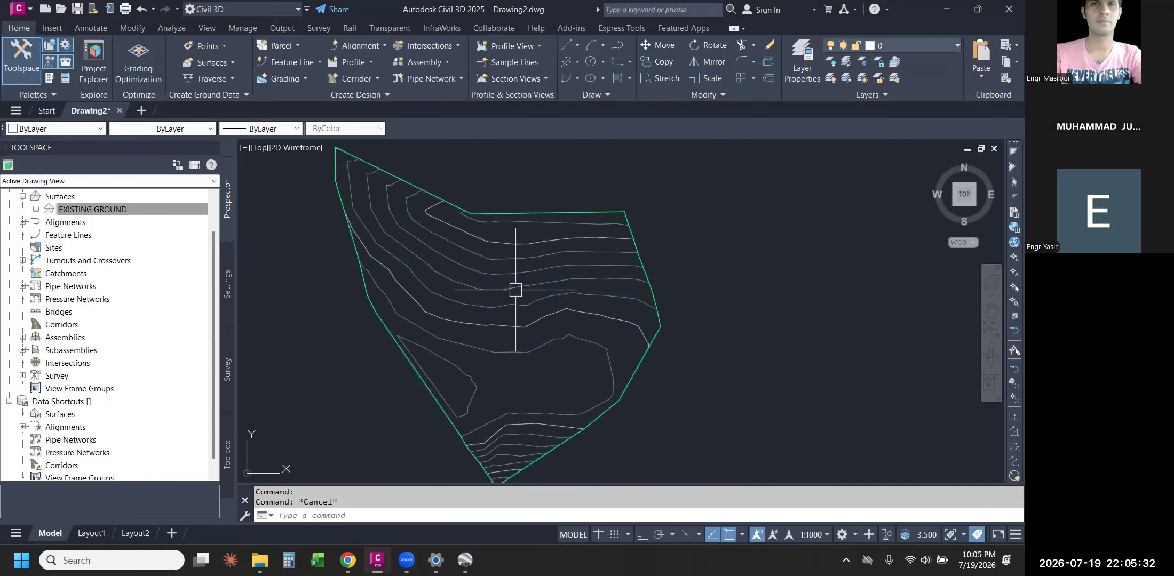
- Reopen the EXISTING GROUND surface properties and check the 2D and 3D surface areas in the extended statistics
click(502, 271)
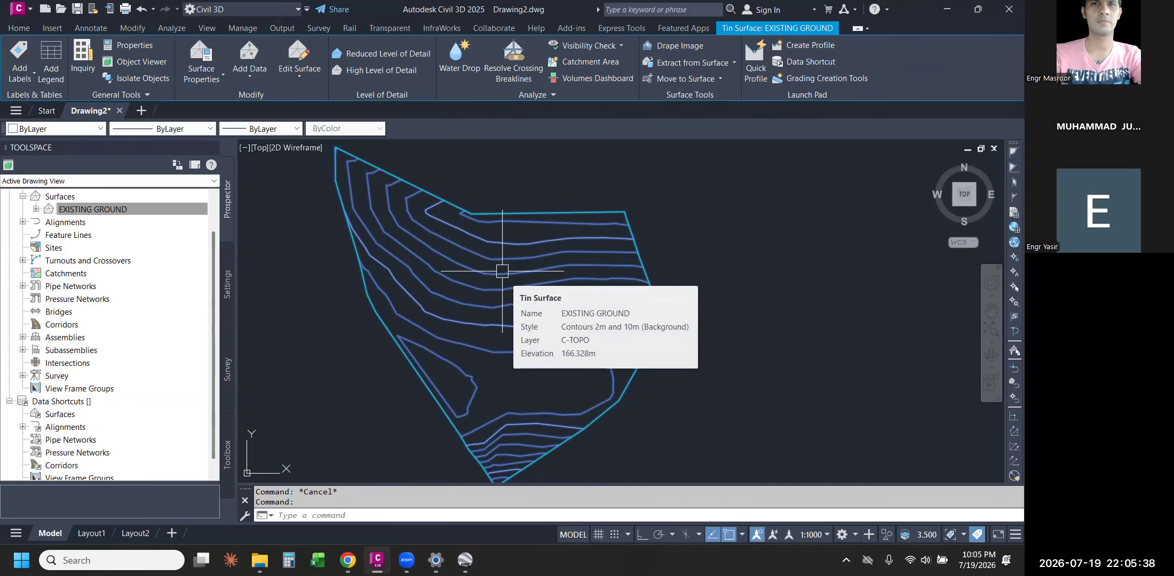
right_click(501, 271)
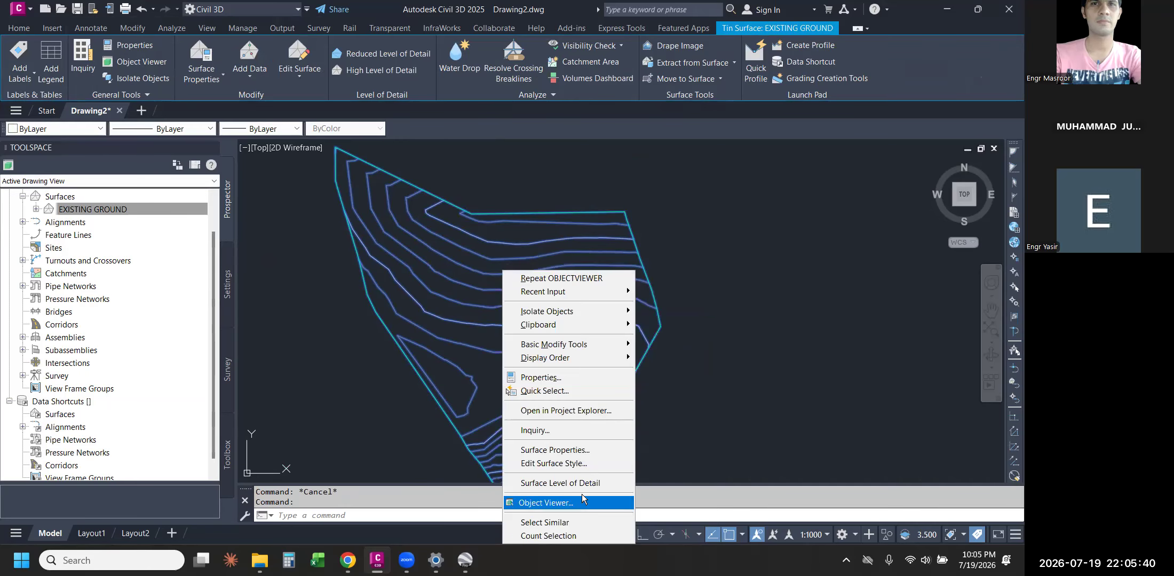
click(576, 452)
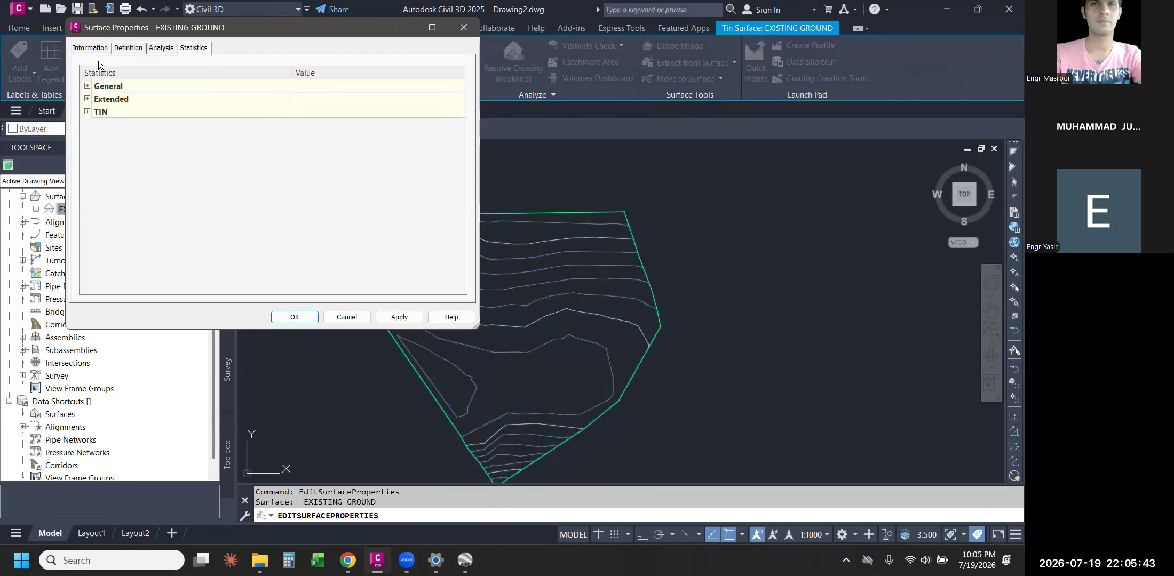
click(87, 99)
click(138, 111)
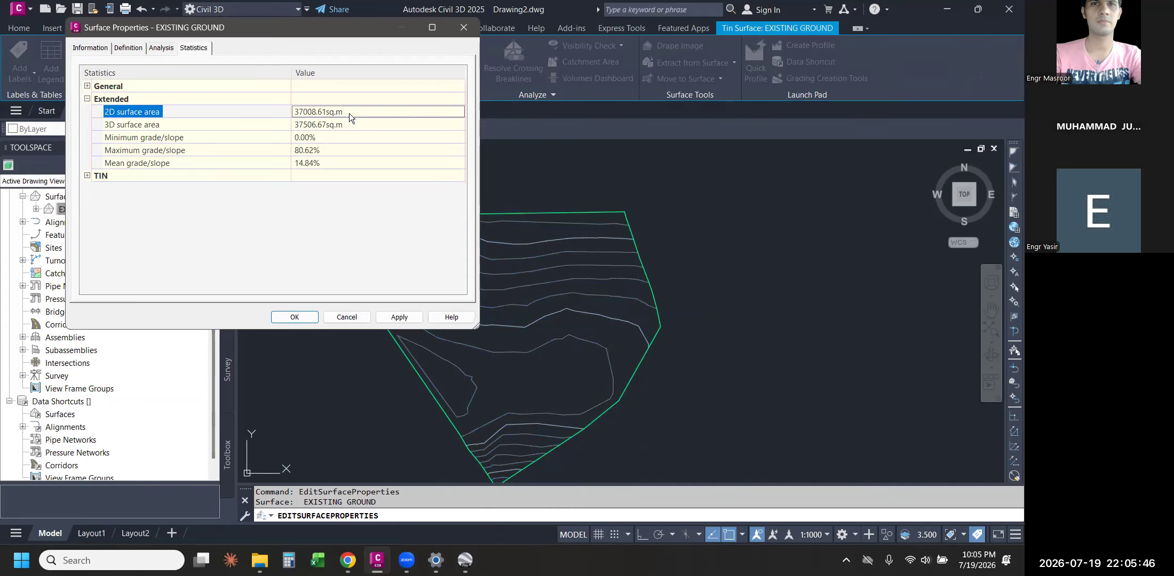
click(141, 127)
click(346, 127)
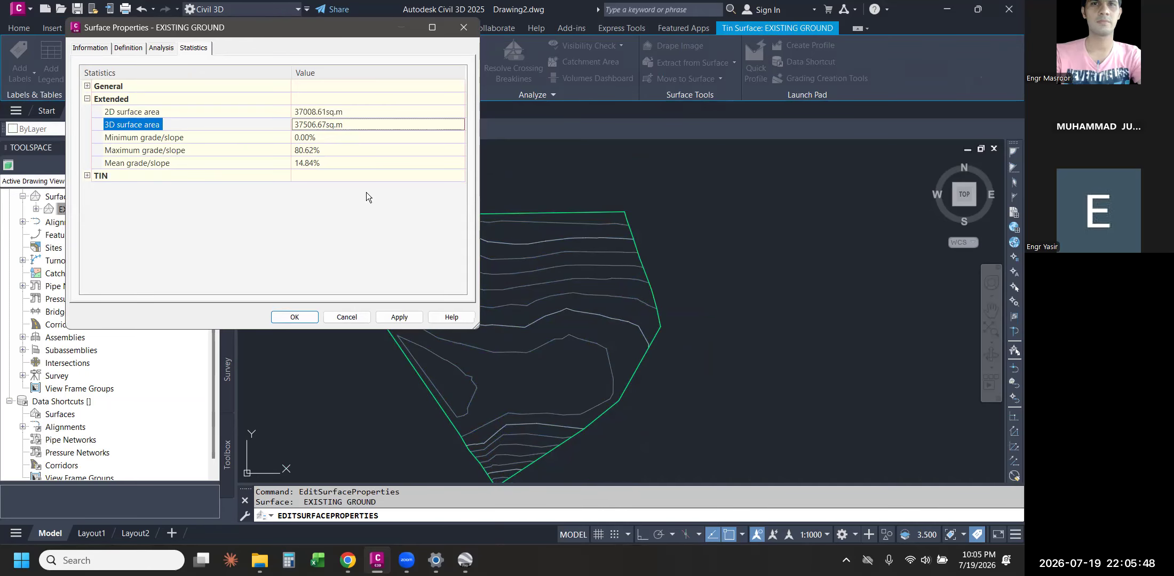
- Reposition the surface properties dialog and check the minimum and maximum grade/slope in the extended statistics
drag(342, 27, 186, 42)
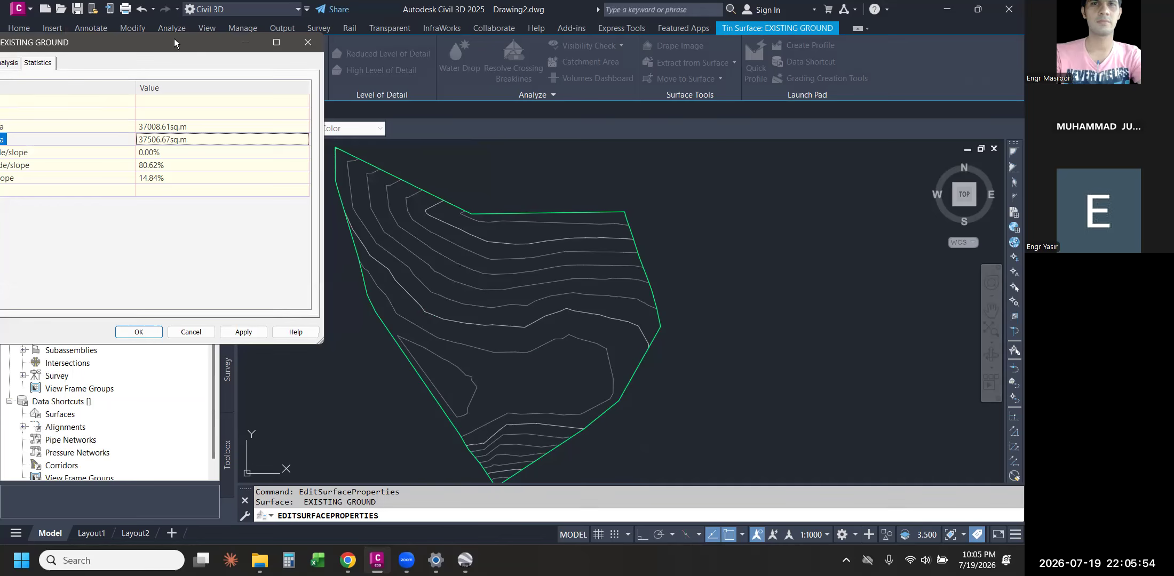
drag(189, 45, 484, 204)
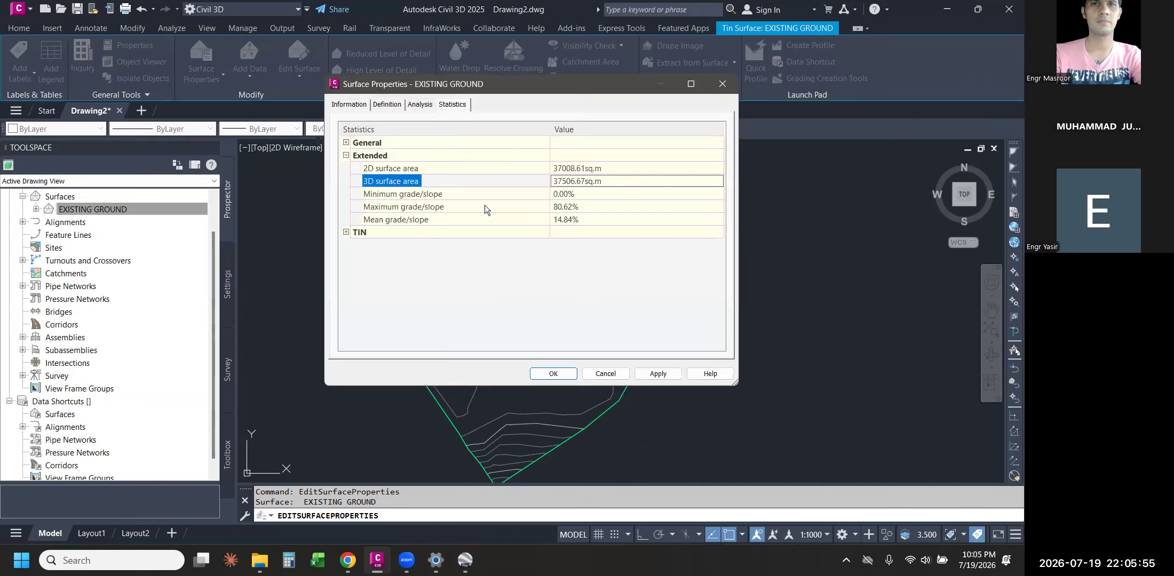
click(424, 207)
click(512, 195)
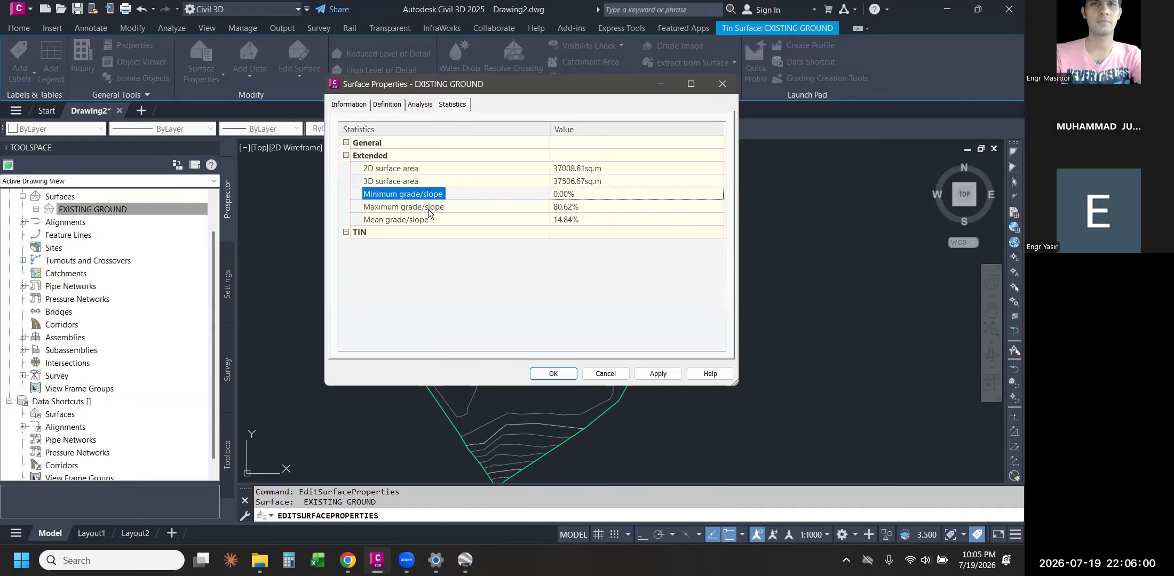
click(403, 209)
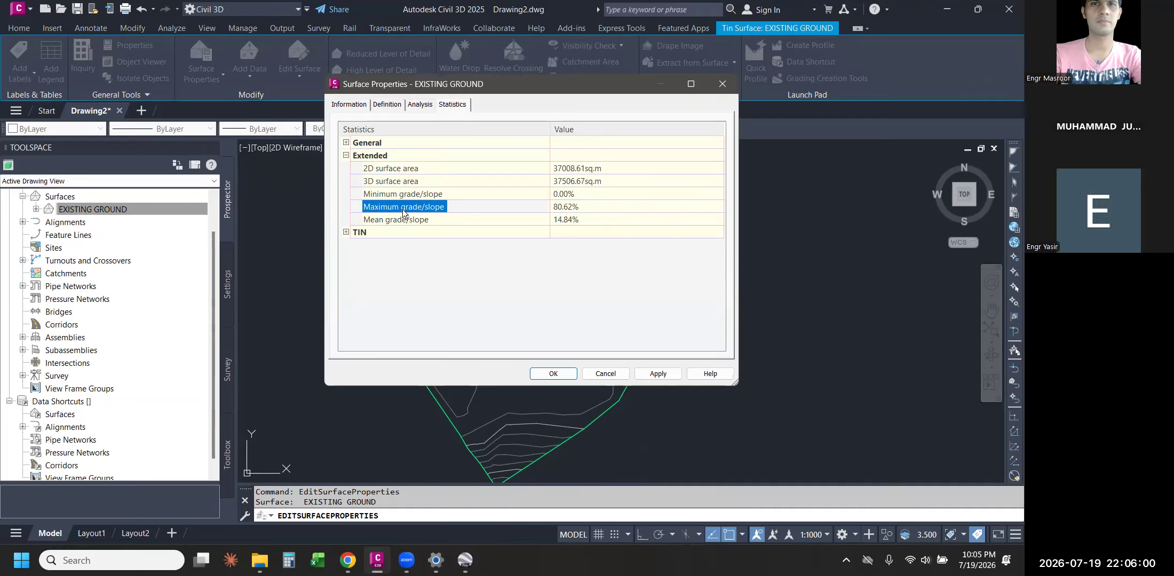
- Expand the TIN statistics, enlarge the dialog and examine the number of triangles and the triangle areas and lengths
click(346, 232)
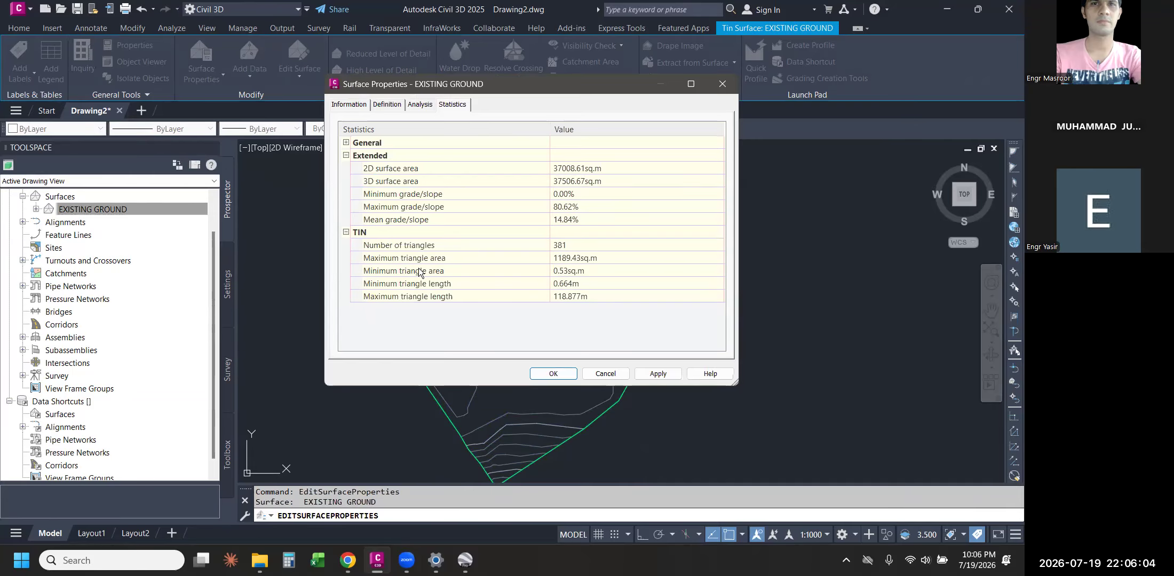
click(380, 248)
click(593, 249)
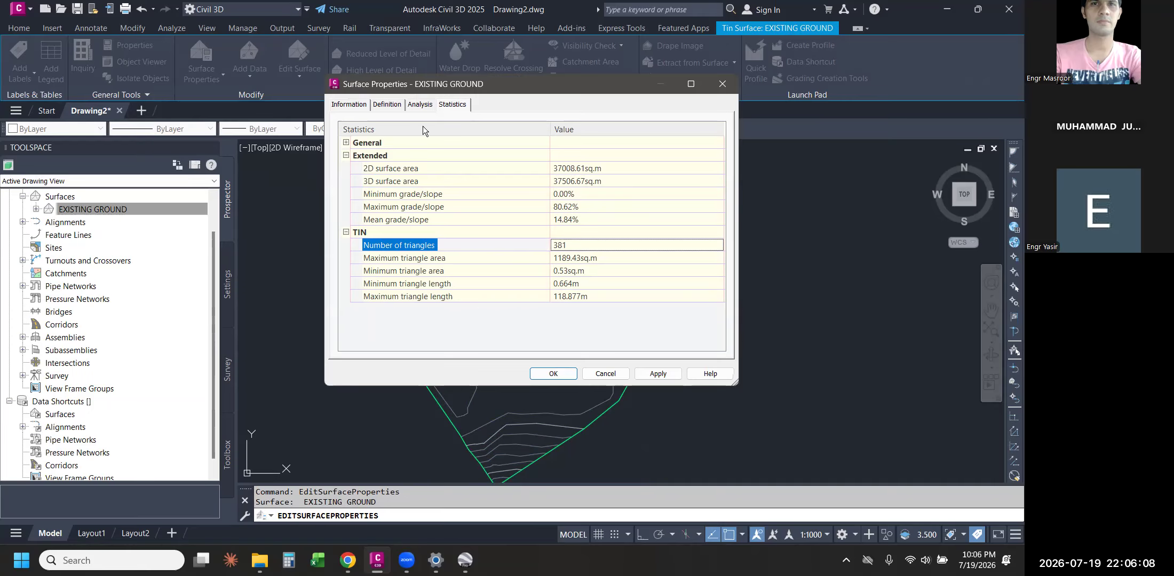
drag(449, 87, 352, 31)
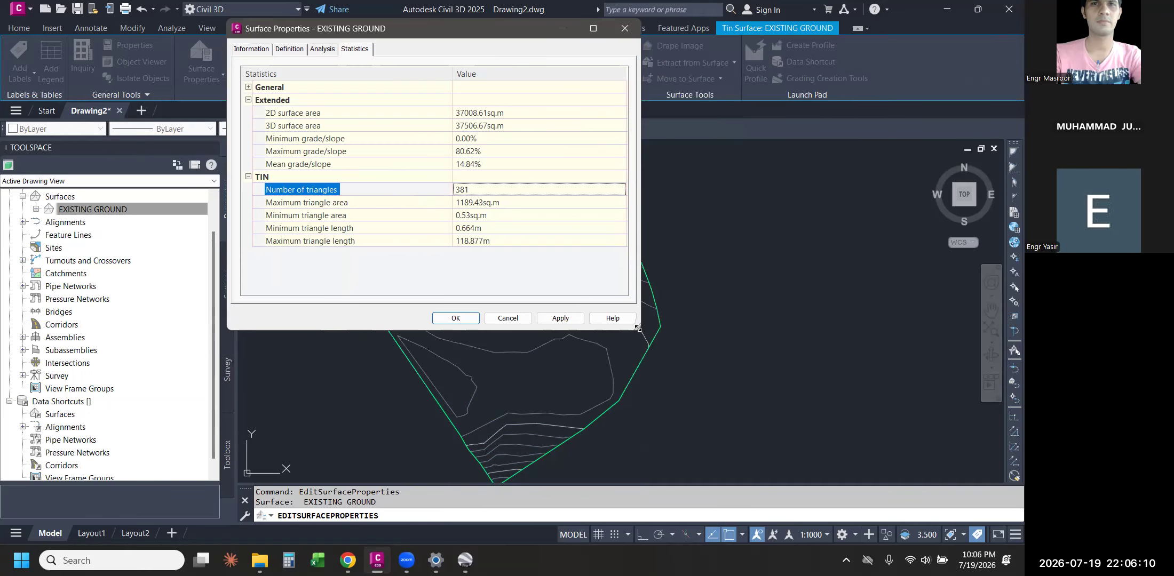
drag(638, 328, 700, 421)
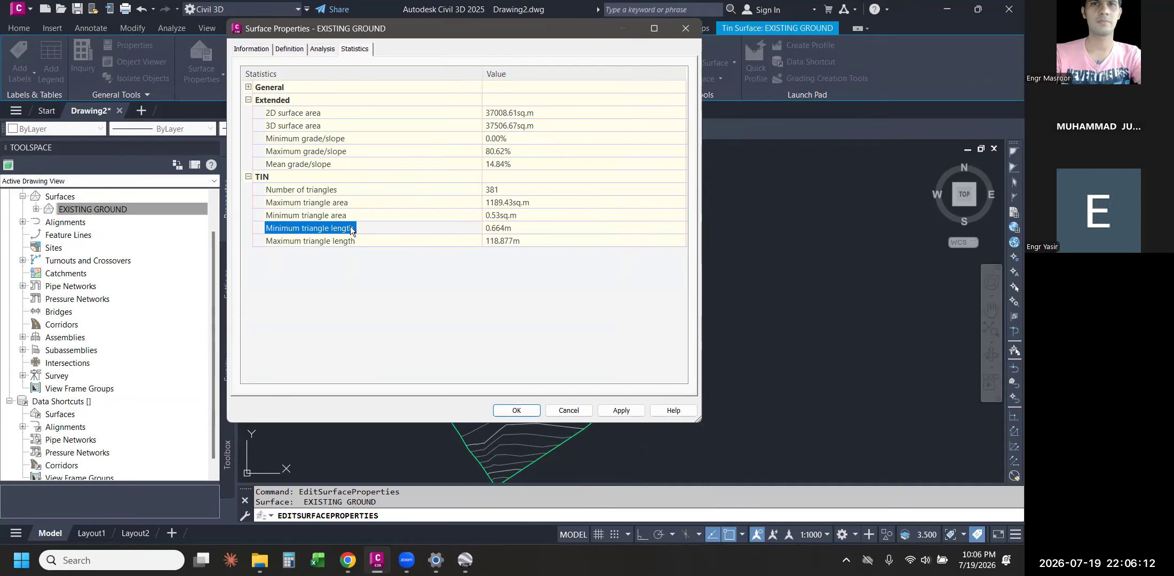
click(357, 202)
click(391, 243)
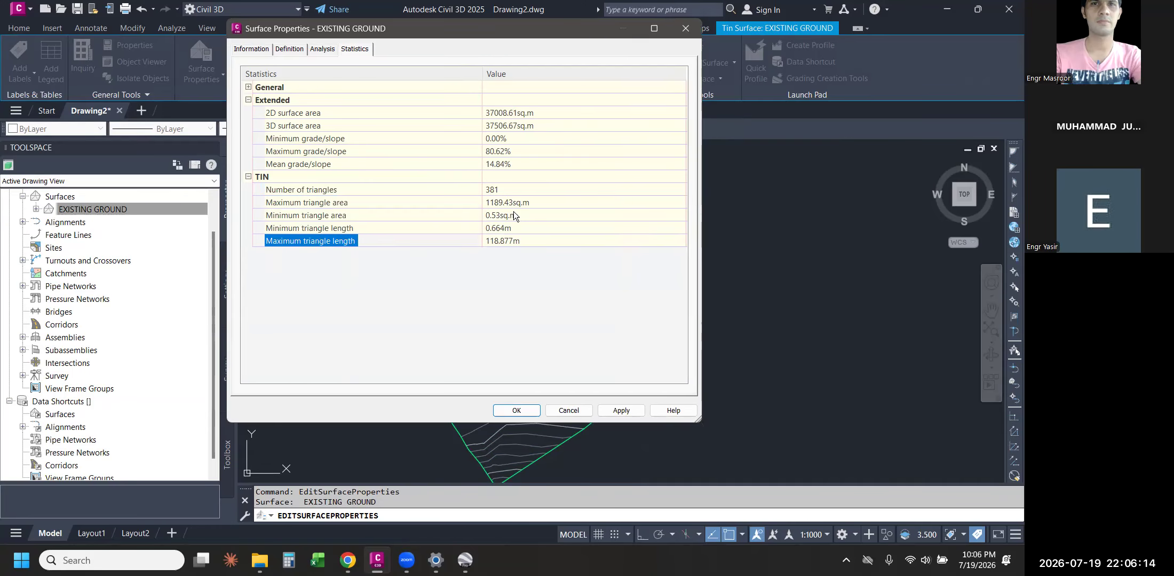
- Review the EXISTING GROUND surface's definition, analysis and information properties, and close the properties dialog
click(295, 48)
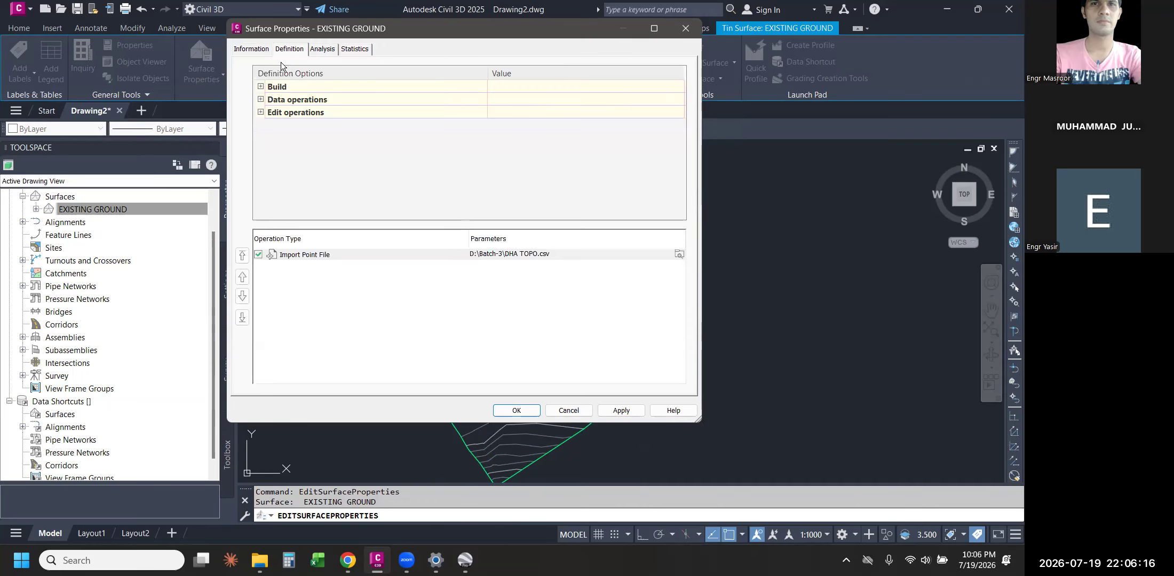
click(323, 49)
click(283, 50)
click(266, 50)
click(524, 407)
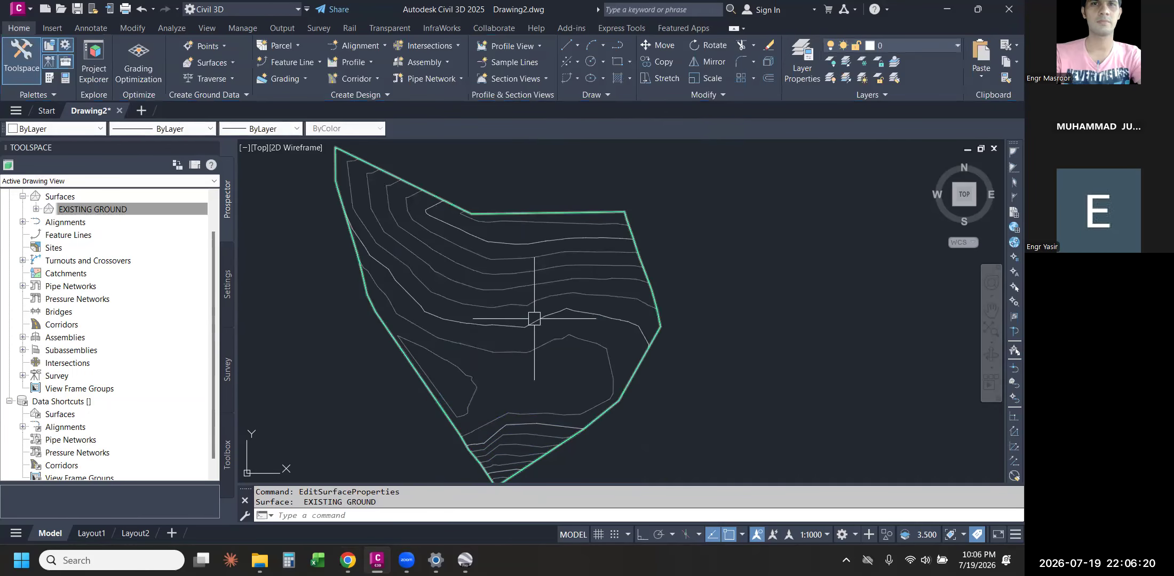
- Open the surface style of EXISTING GROUND for editing, enlarge and reposition its dialog, and review the information, borders, contours, grid and summary settings
click(520, 301)
right_click(507, 296)
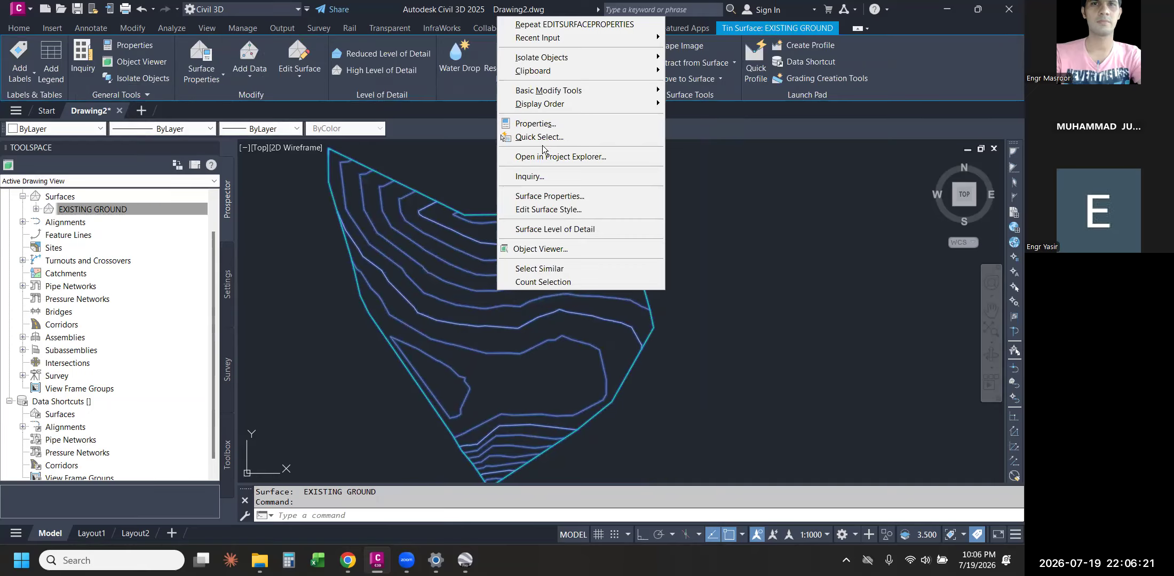
click(577, 210)
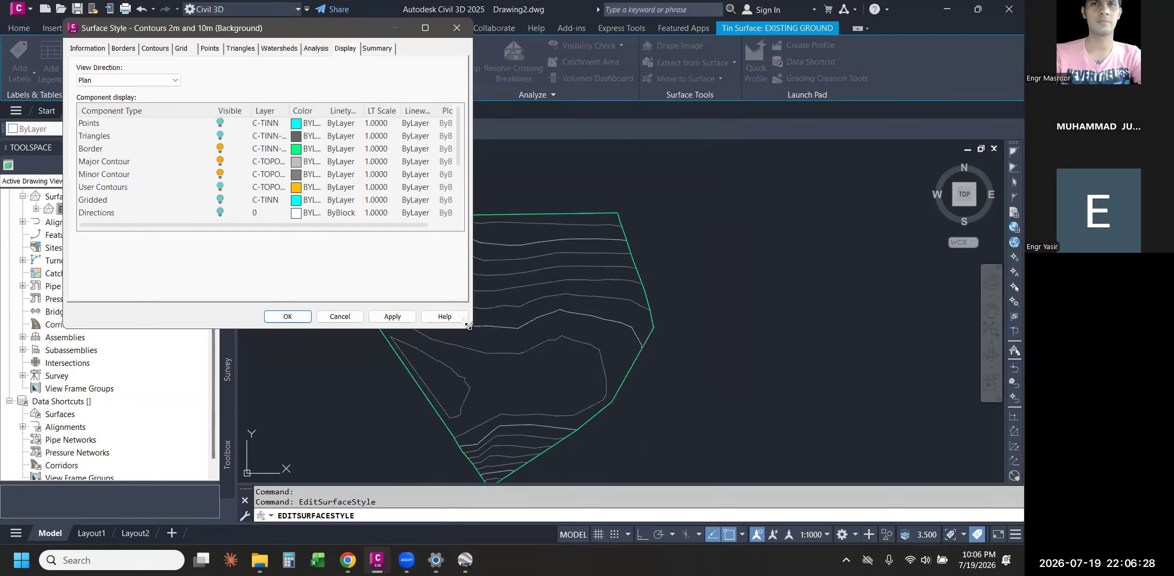
drag(468, 327, 674, 422)
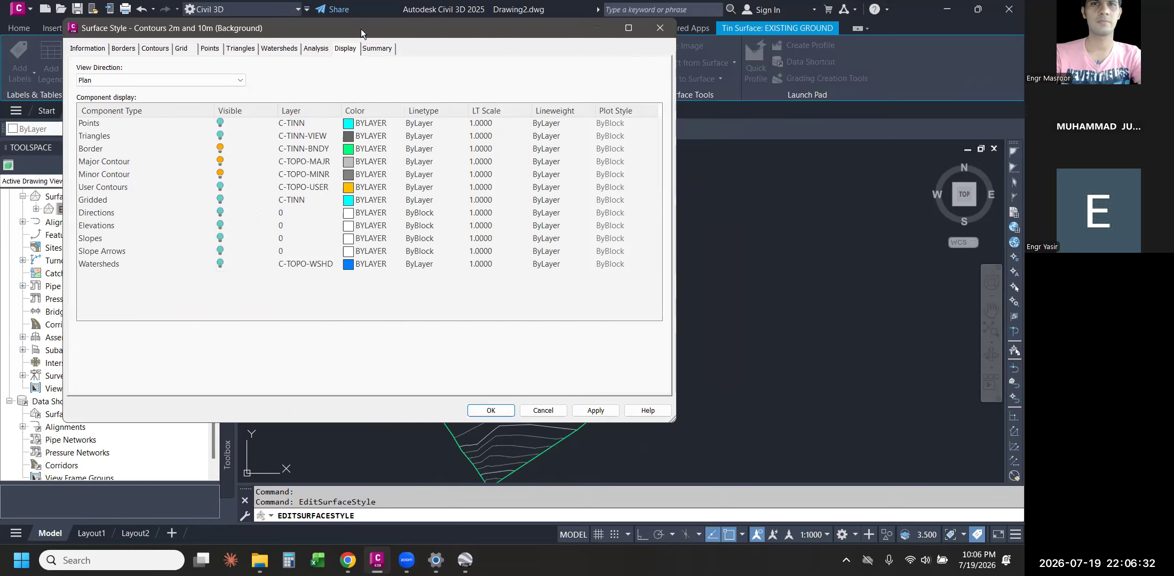
drag(360, 28, 470, 80)
click(207, 104)
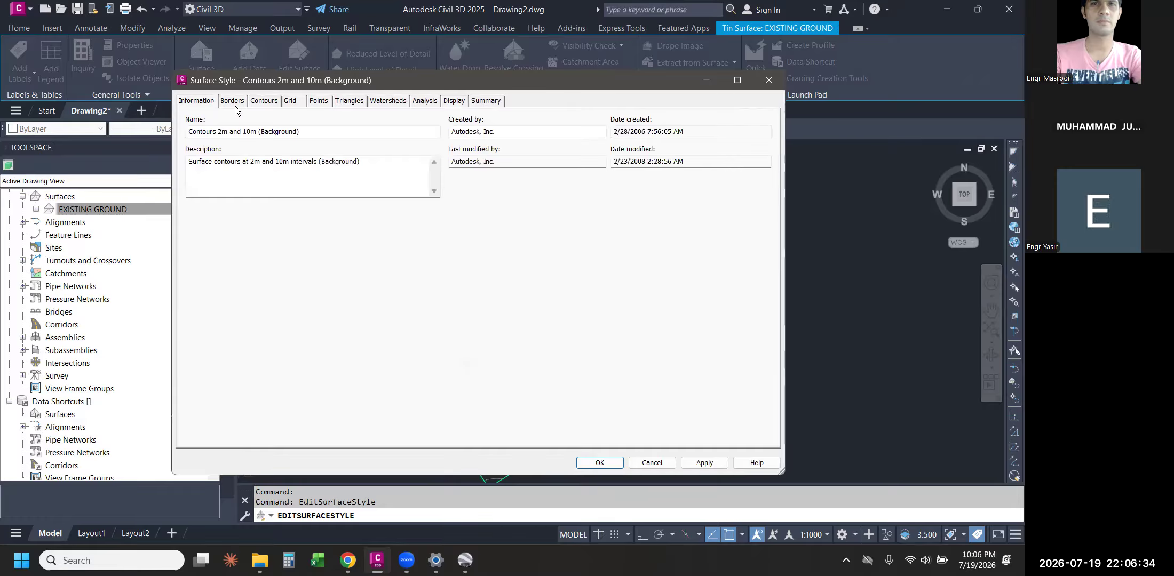
click(233, 101)
click(265, 101)
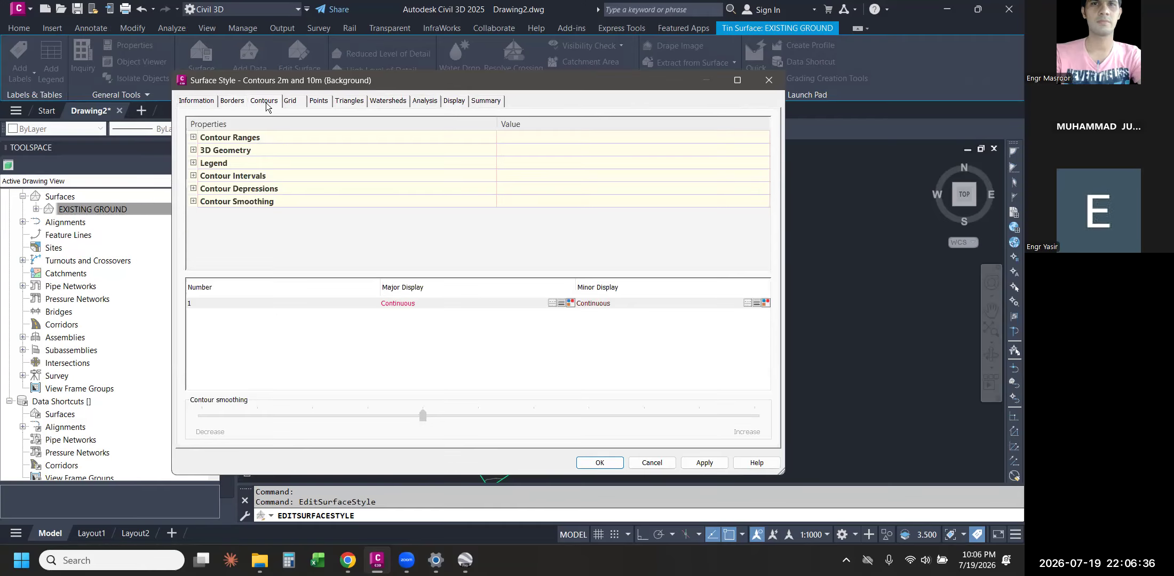
click(292, 101)
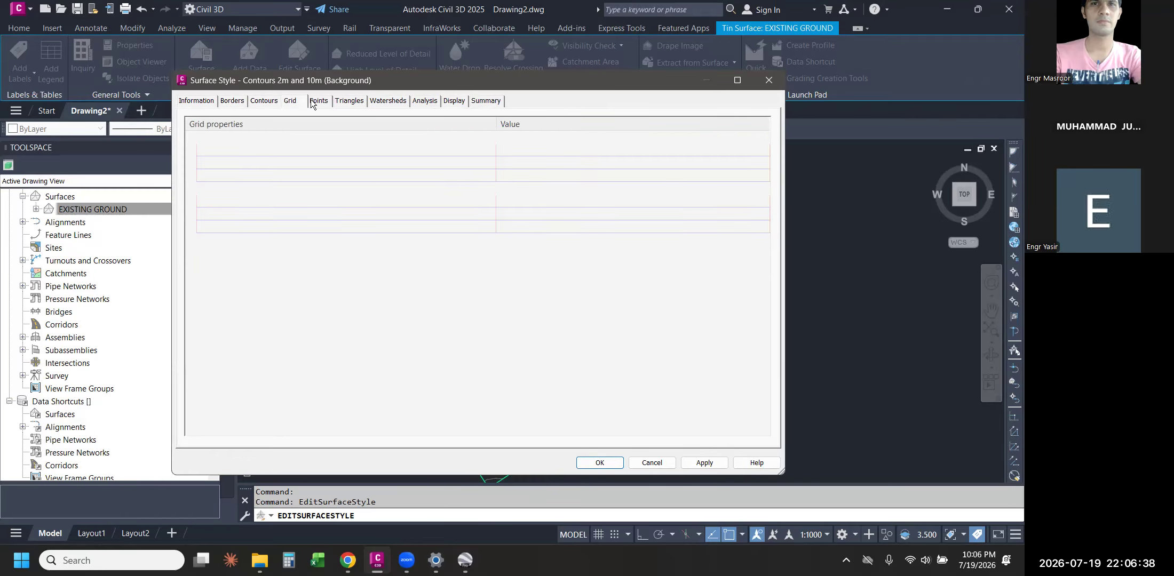
click(485, 101)
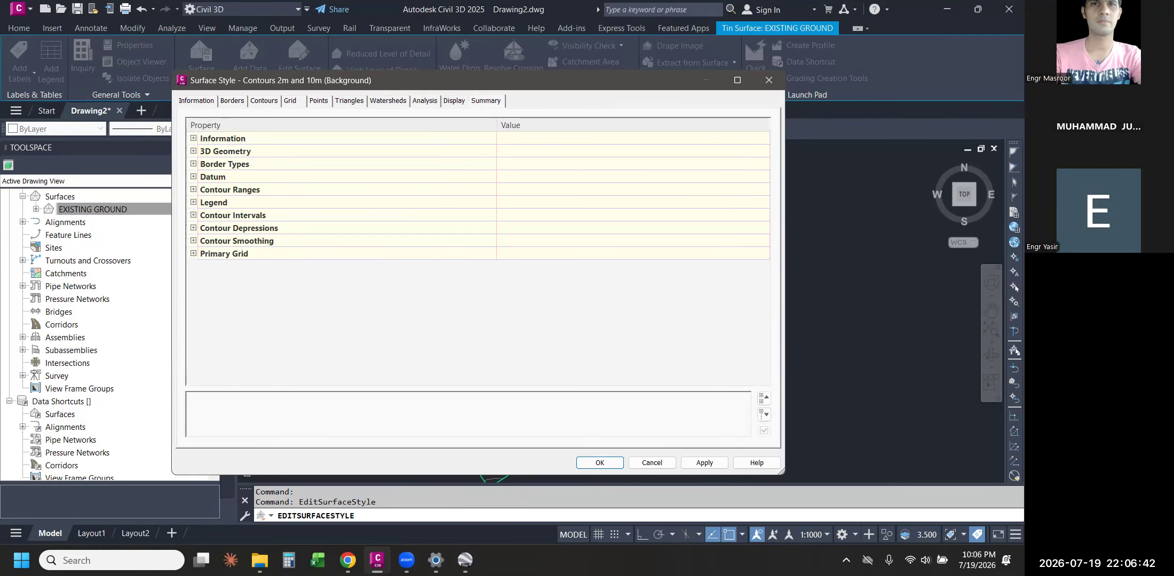
- Make the Points component visible in the surface style's plan display, accept it and inspect the points in the drawing
click(454, 101)
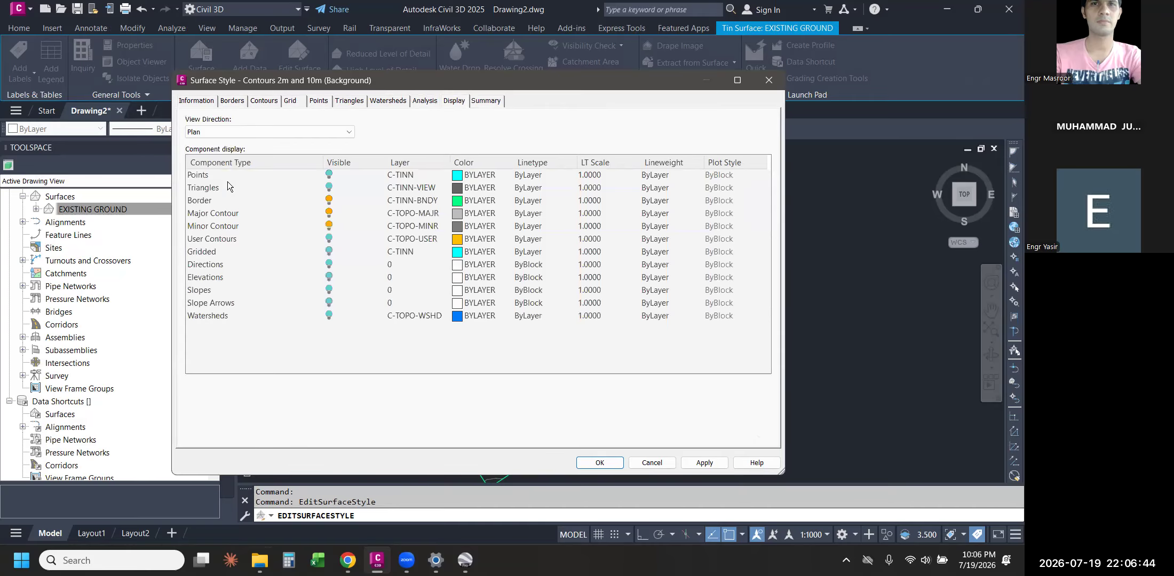
click(322, 177)
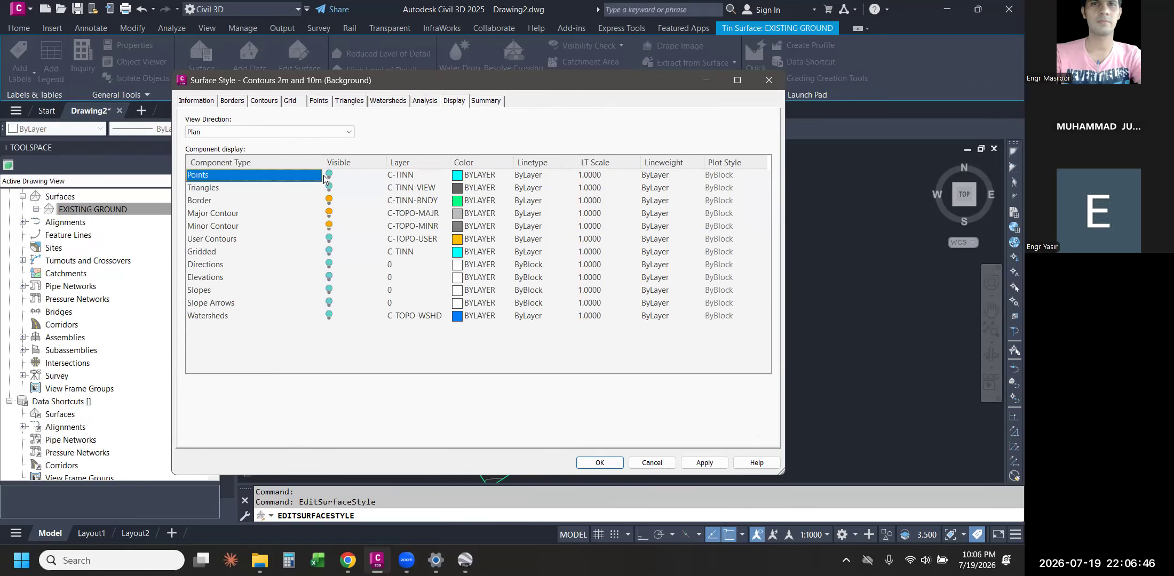
click(329, 174)
click(599, 462)
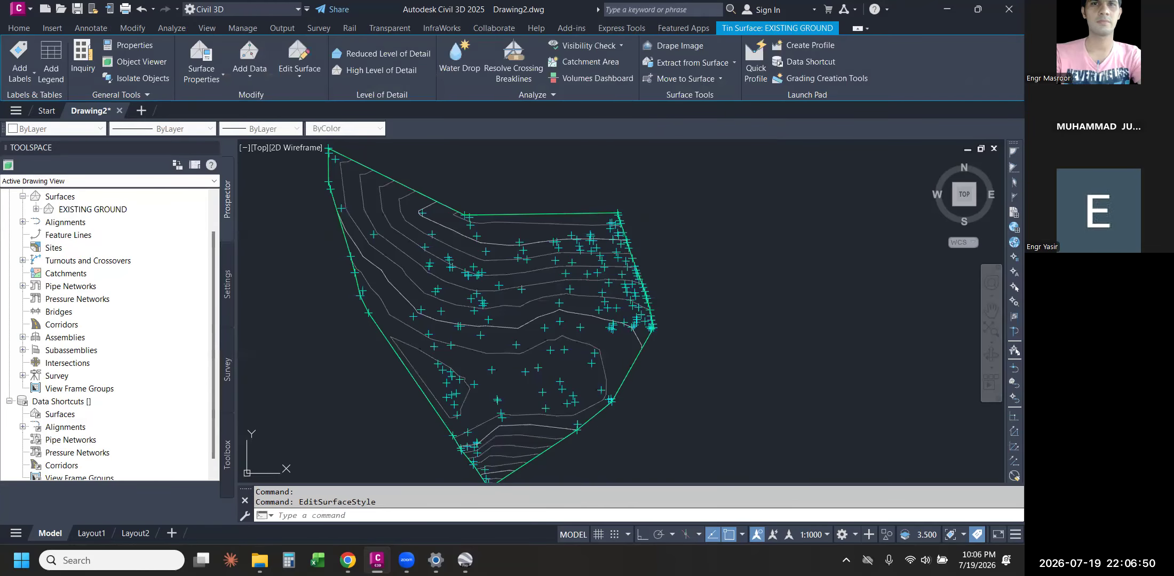
scroll(608, 262, up, 3)
scroll(606, 256, down, 3)
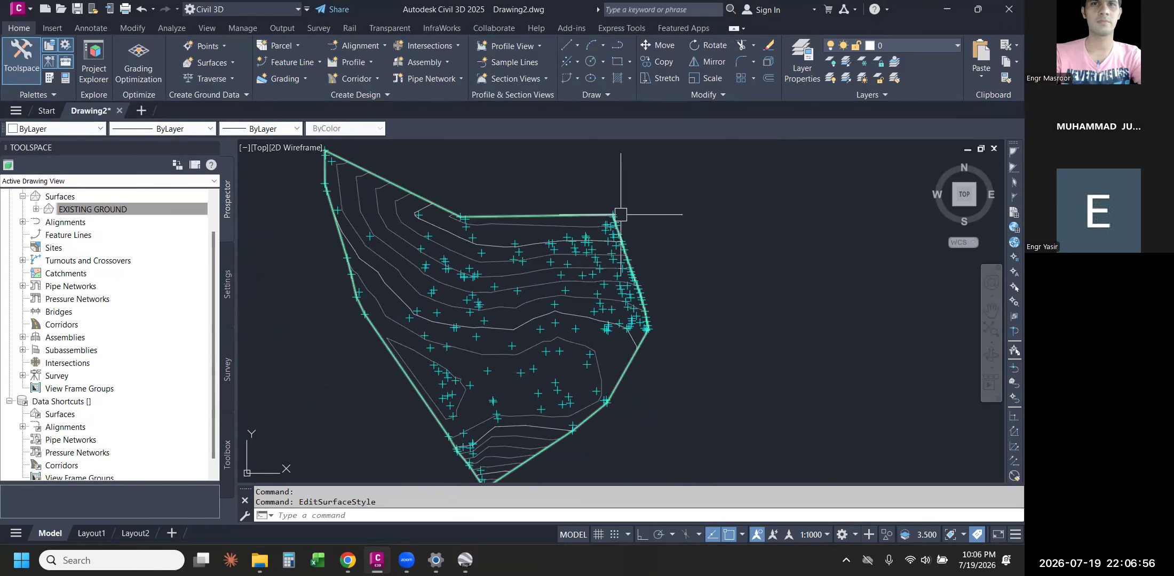
- Reopen the EXISTING GROUND surface style for editing, shrink its dialog and turn off the Points component in plan display
scroll(620, 215, up, 4)
click(512, 217)
right_click(484, 251)
key(Escape)
key(Escape)
click(429, 249)
right_click(409, 244)
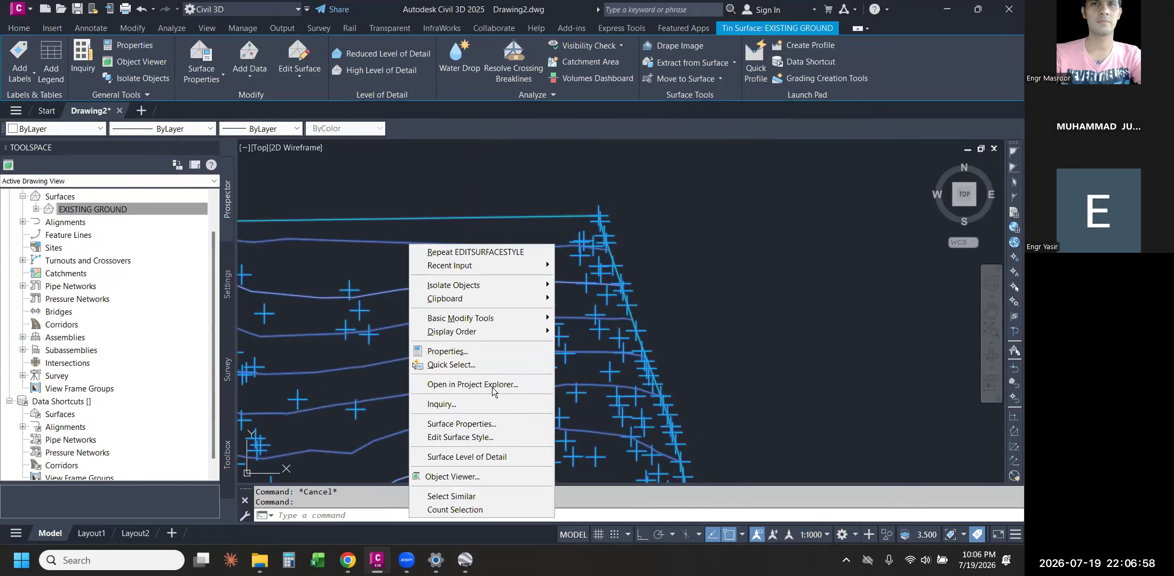
click(497, 437)
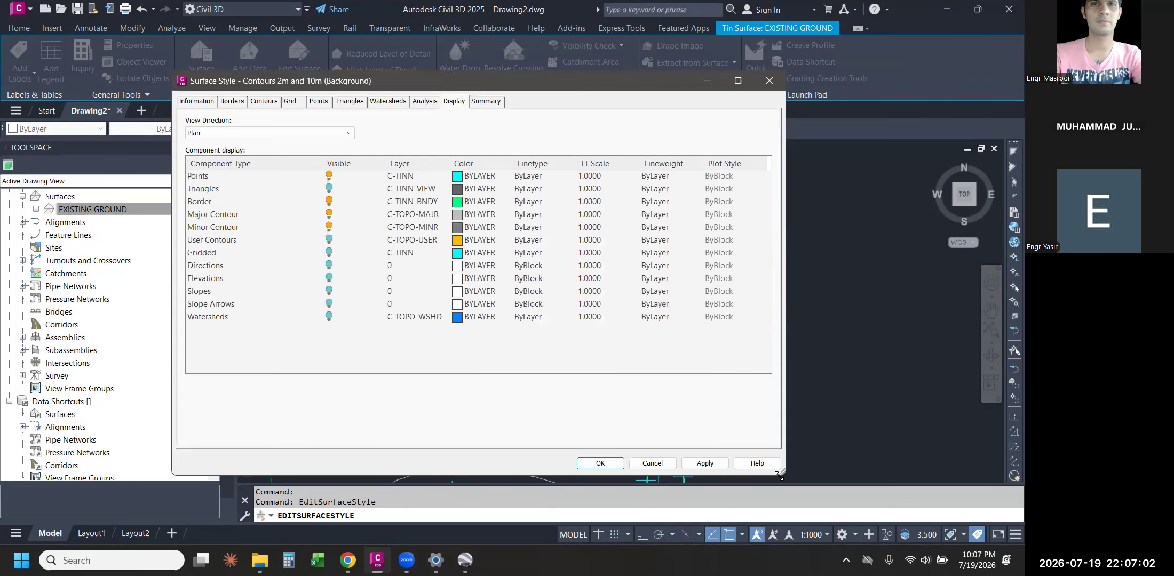
drag(779, 475, 578, 380)
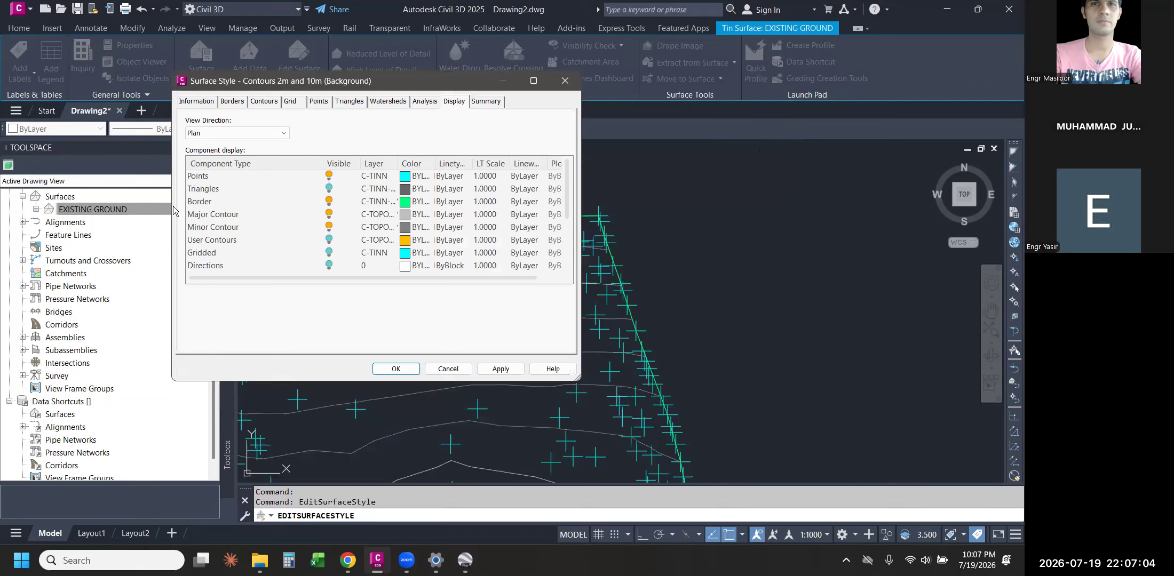
click(207, 182)
click(218, 176)
click(383, 366)
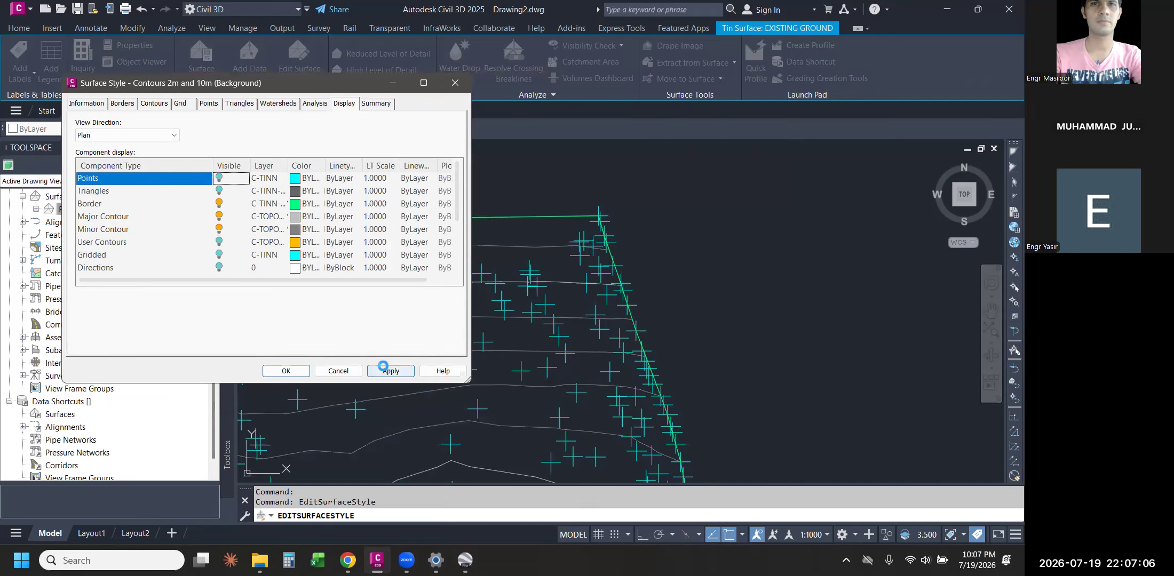
- Make the Triangles component visible in the surface style's plan display, accept it and inspect the TIN triangles in the drawing
click(138, 192)
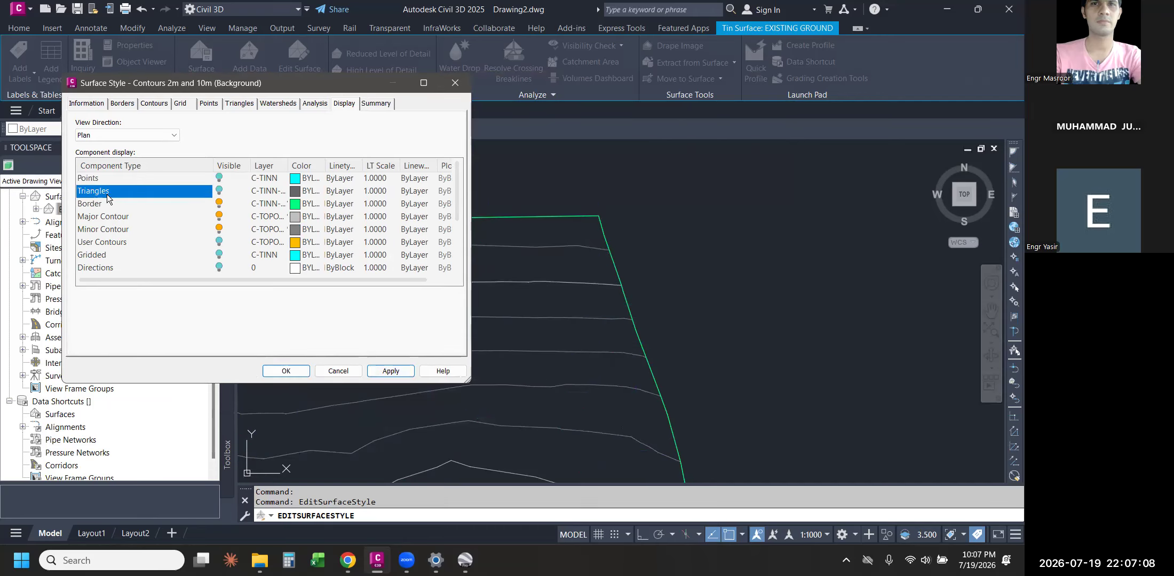
click(219, 190)
click(396, 372)
click(286, 371)
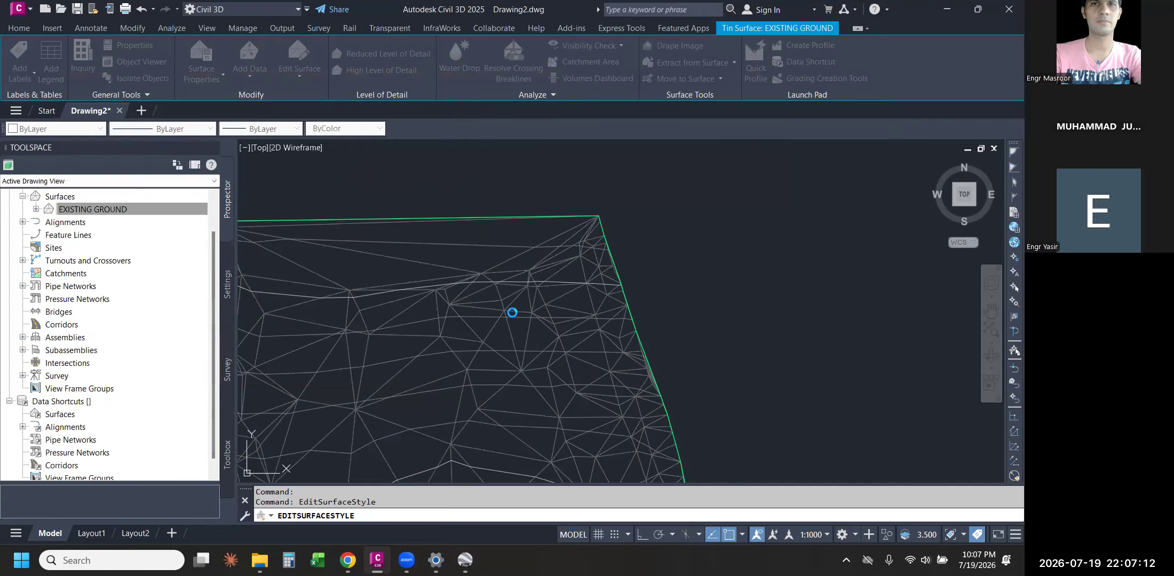
scroll(511, 314, down, 5)
key(Escape)
scroll(634, 314, up, 6)
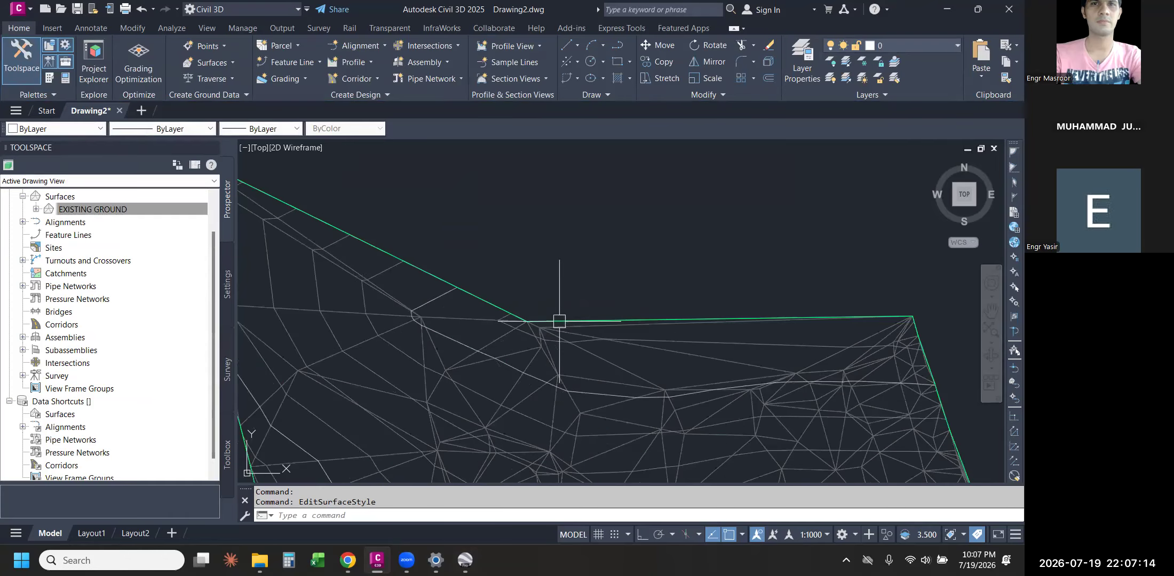
- Draw a two-segment polyline outside the surface's notched northern edge, from its northwest corner to its northeast corner
text(pl)
key(Return)
scroll(622, 321, down, 4)
scroll(632, 328, down, 2)
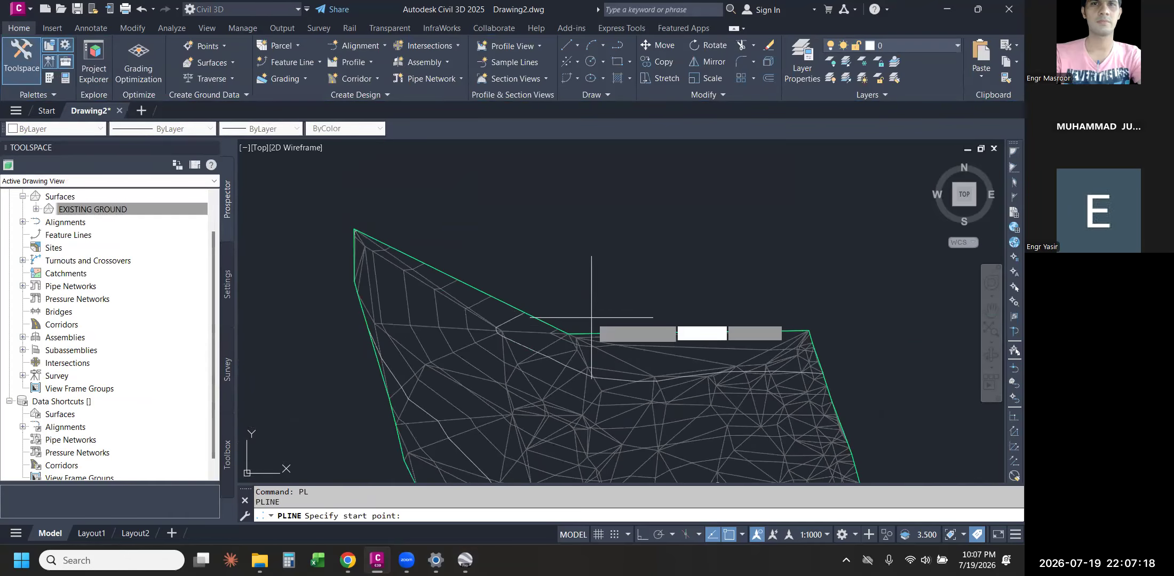
click(355, 229)
click(568, 281)
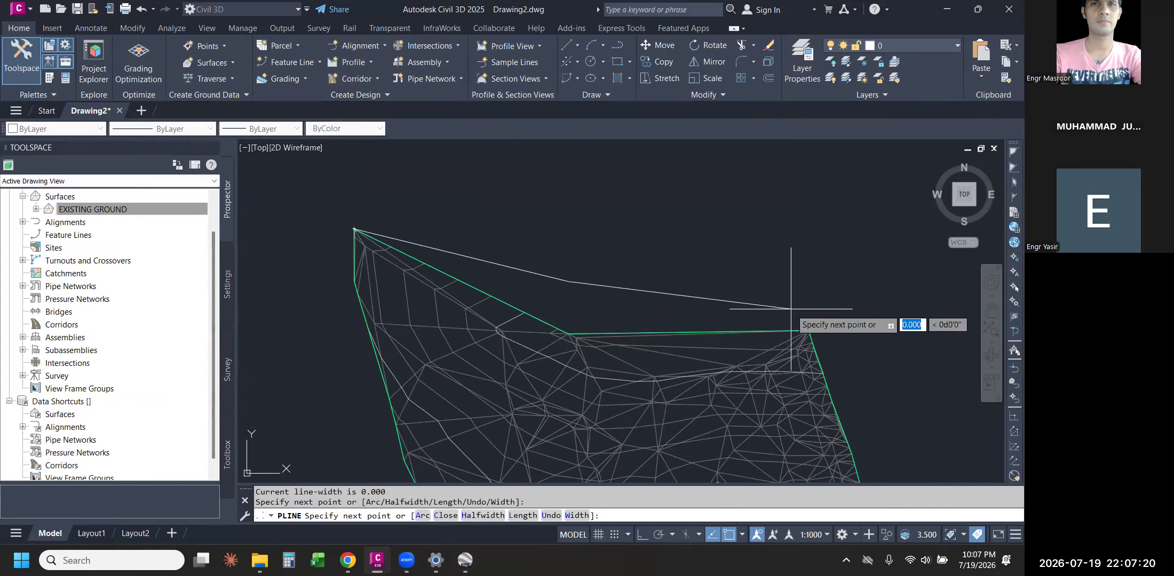
click(797, 331)
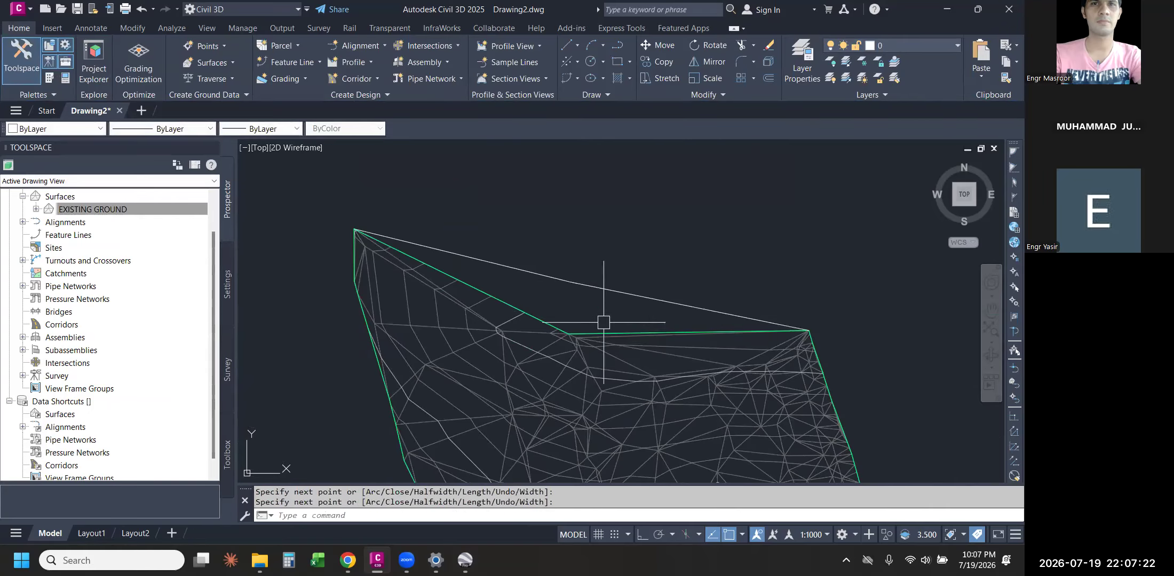
key(Return)
- Inspect the area between the drawn polyline and the surface border, selecting the surface to check its triangulation and clearing the selection
scroll(556, 347, up, 2)
middle_drag(628, 314, 603, 336)
click(593, 372)
key(Escape)
click(581, 373)
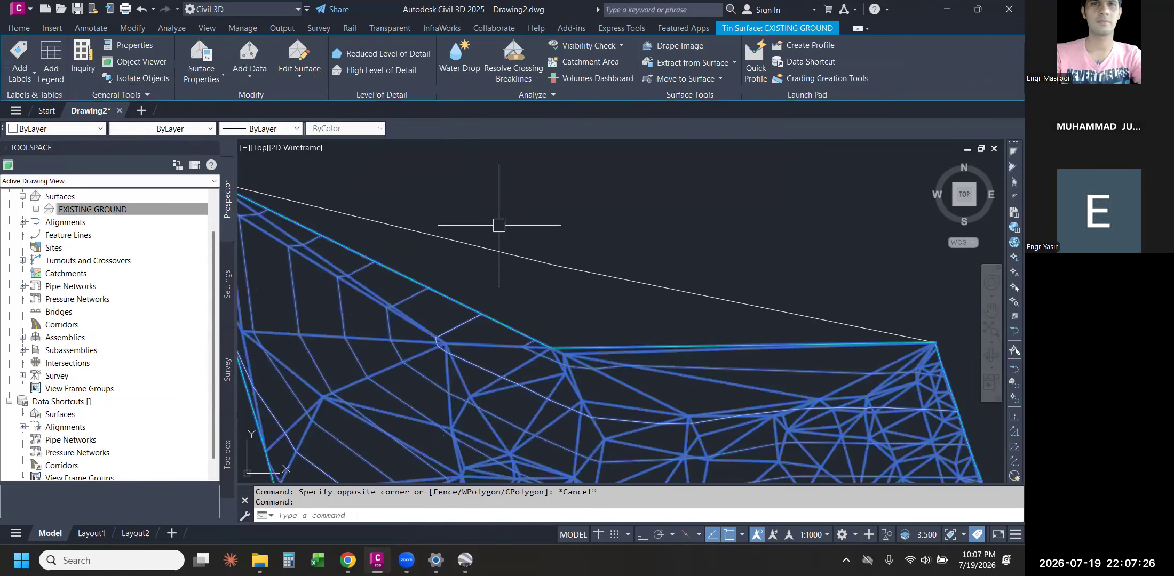
key(Escape)
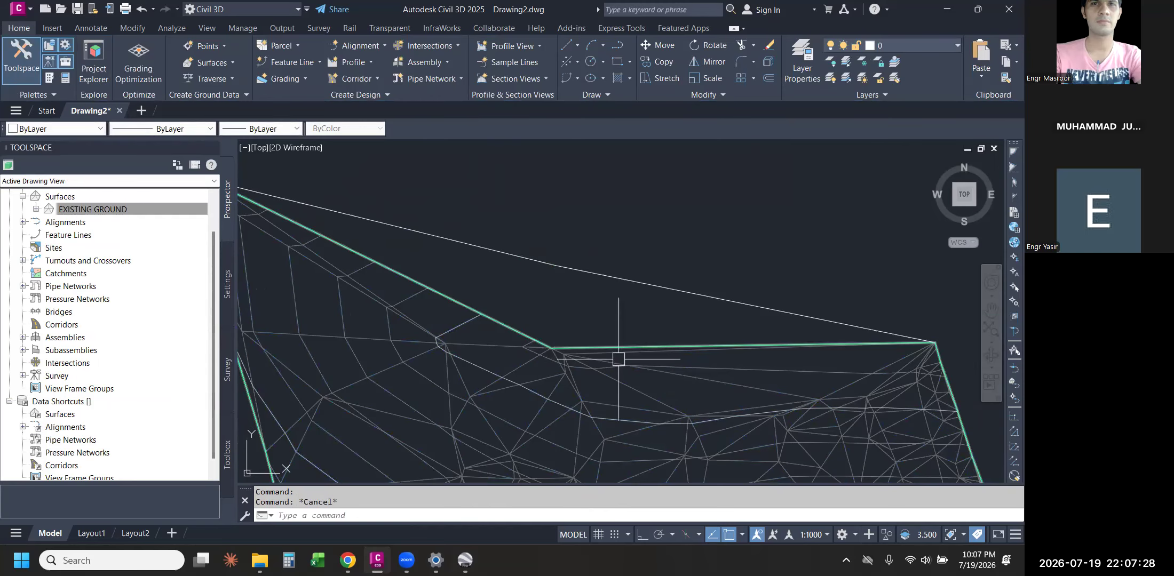
- Try deleting TIN edges along the surface's sloping northwestern border with Delete Line, and undo the deletion
click(629, 382)
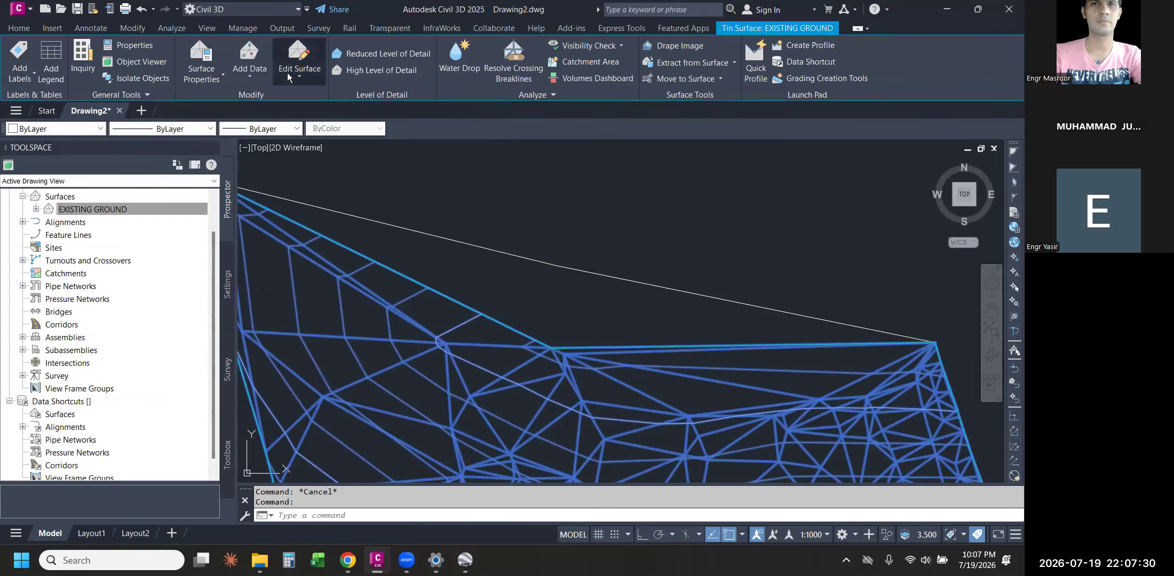
click(293, 71)
click(331, 128)
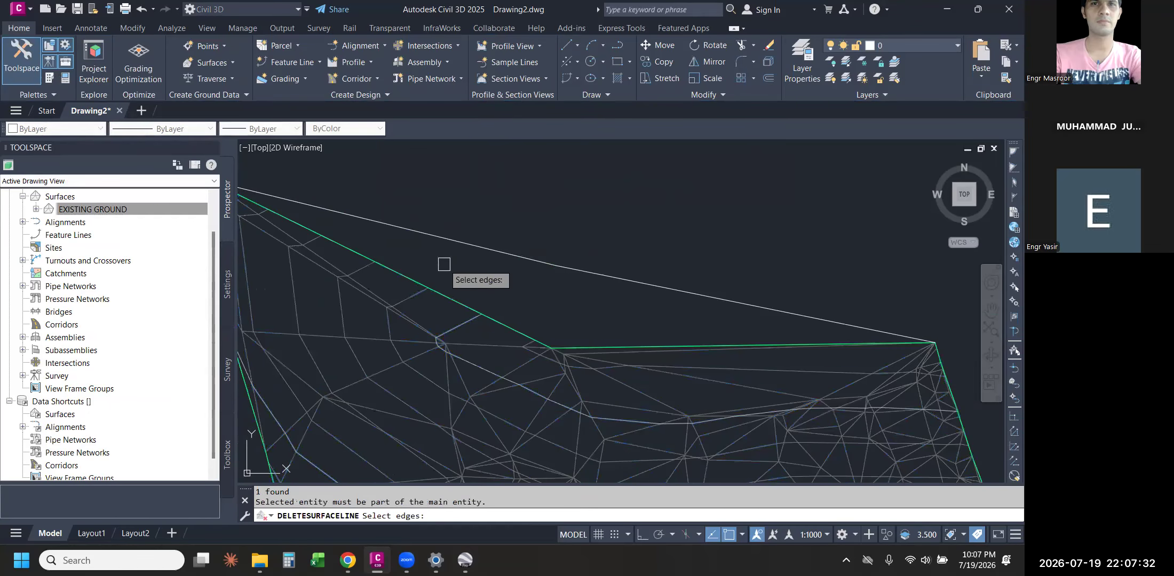
scroll(468, 336, up, 4)
click(476, 334)
middle_drag(403, 304, 627, 433)
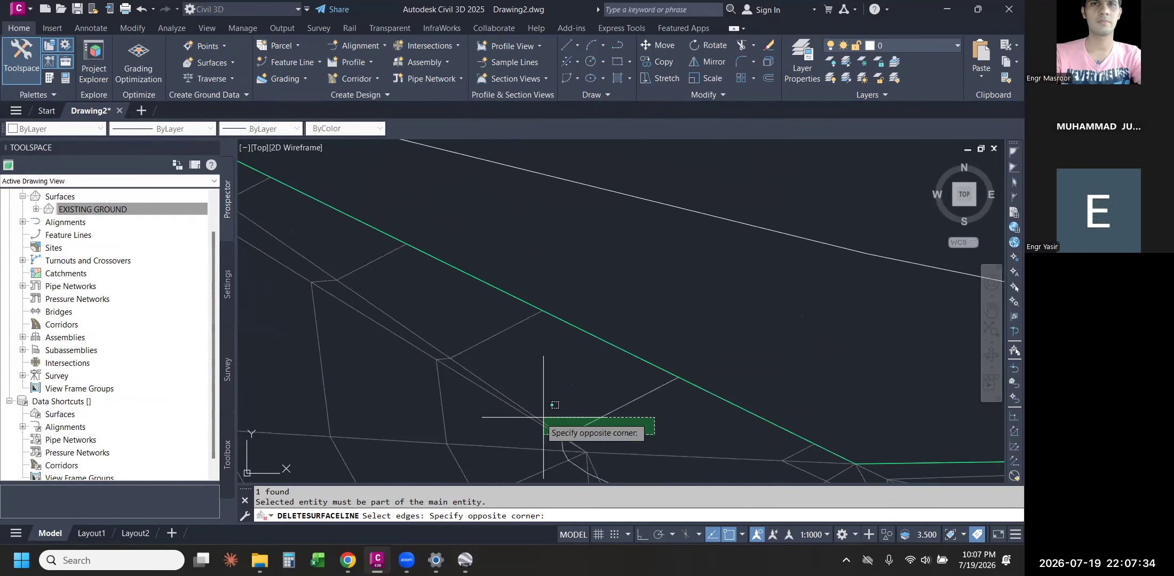
click(611, 382)
click(547, 377)
click(491, 322)
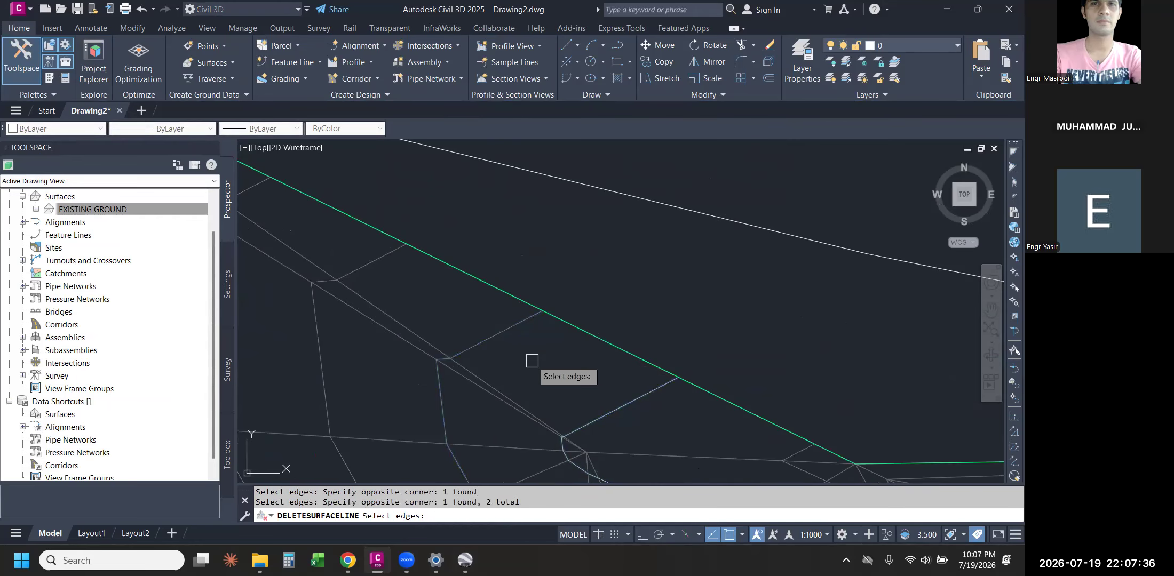
click(638, 440)
click(340, 347)
scroll(613, 395, down, 4)
key(Return)
key(ctrl+z)
- Erase the two-segment polyline drawn outside the surface's northern edge
scroll(631, 328, up, 2)
click(594, 288)
click(558, 254)
text(E)
key(Return)
scroll(516, 315, down, 4)
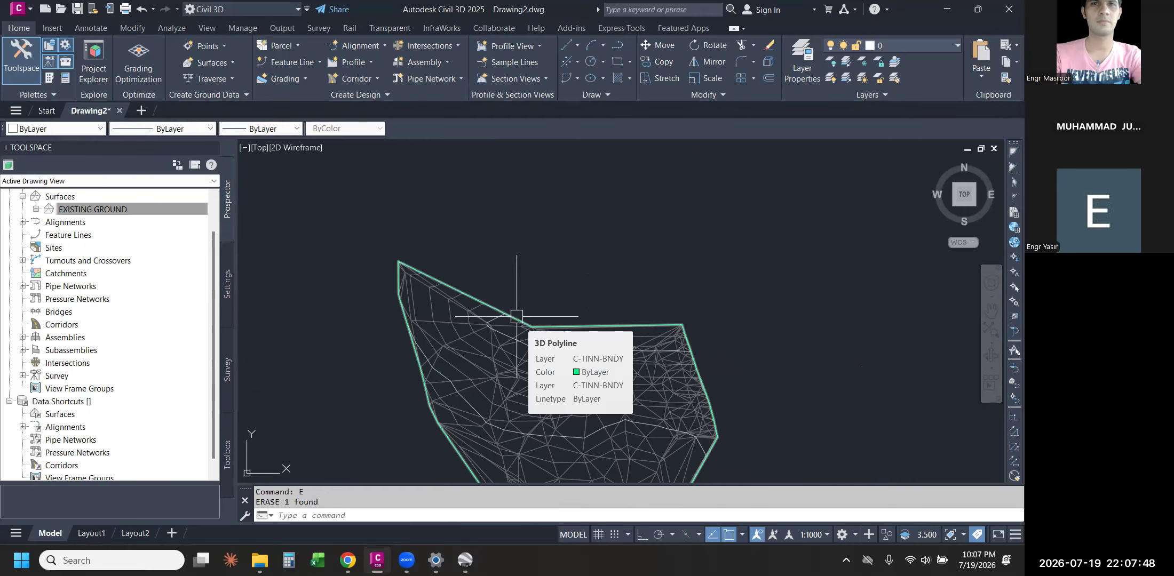
- Turn off the Triangles and Border components in the plan display of the EXISTING GROUND surface style
click(532, 397)
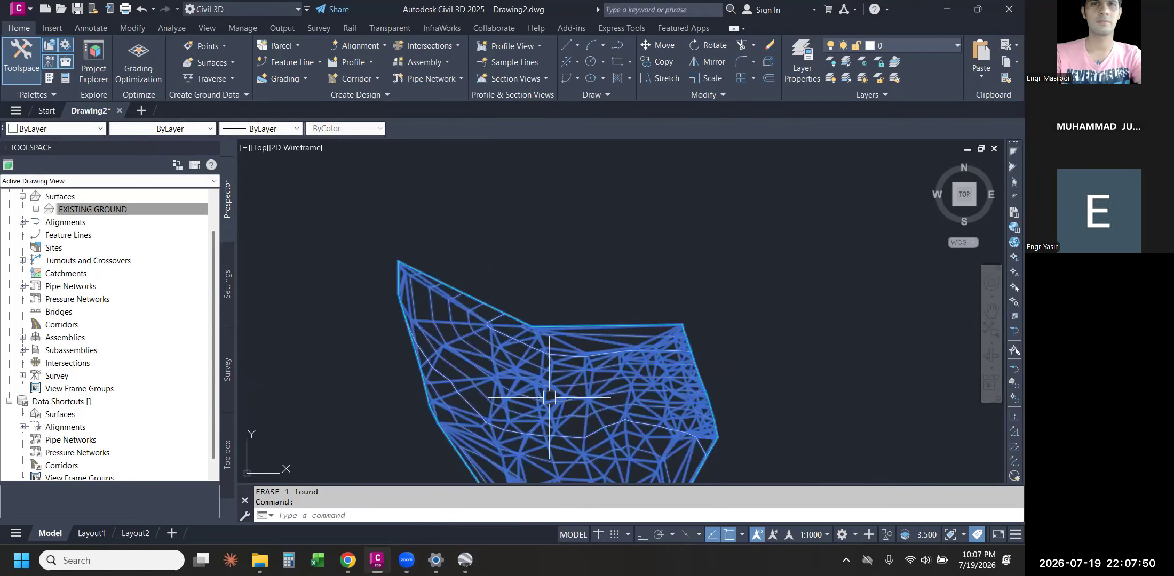
middle_drag(530, 396, 498, 322)
right_click(497, 322)
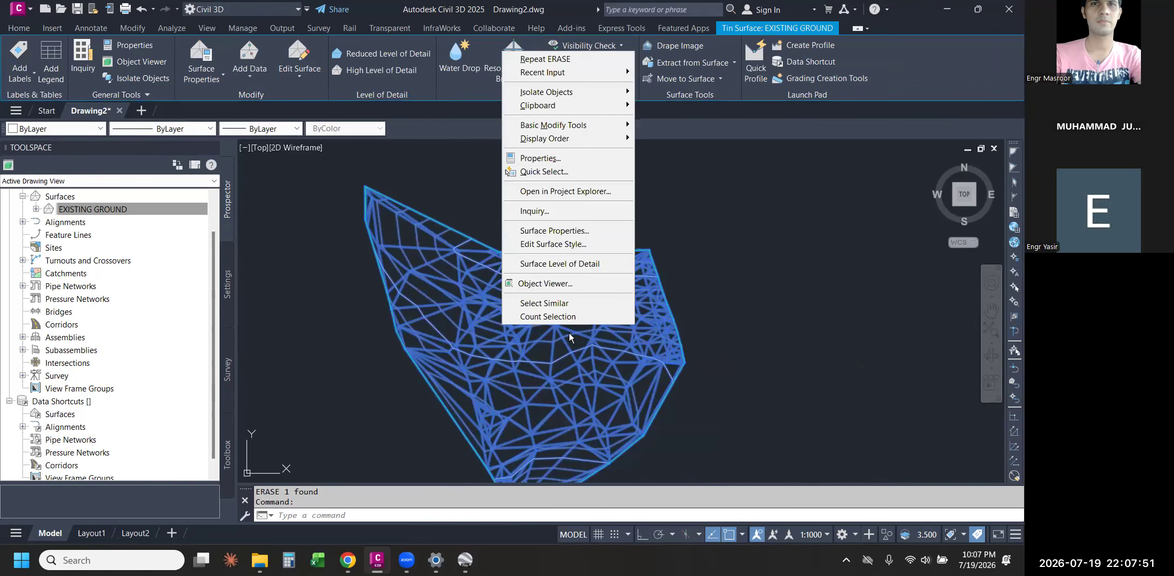
click(591, 244)
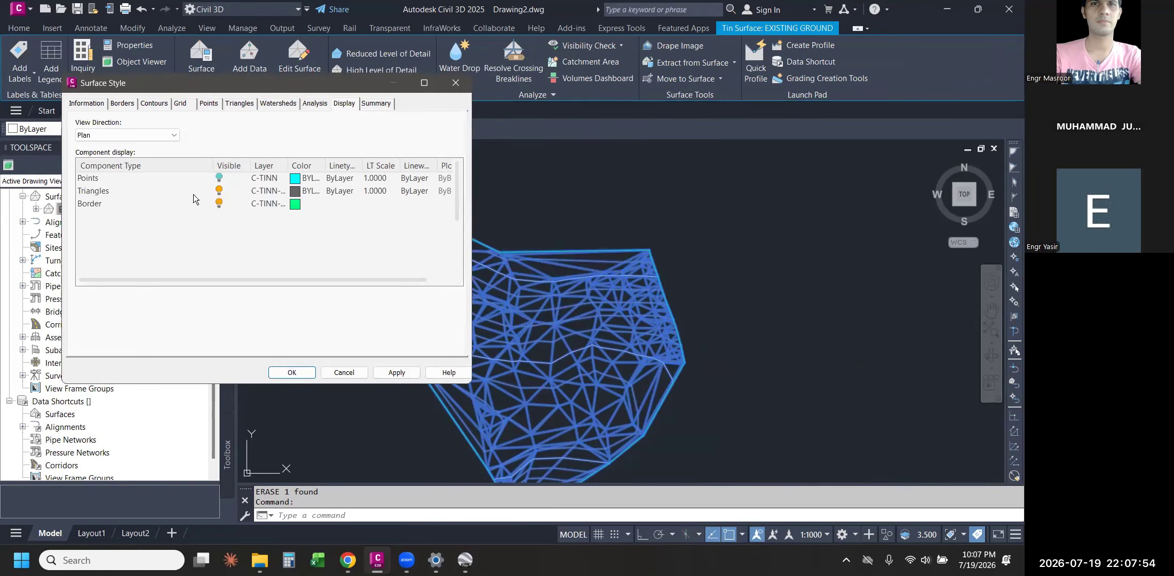
click(211, 191)
click(119, 203)
click(218, 203)
click(398, 375)
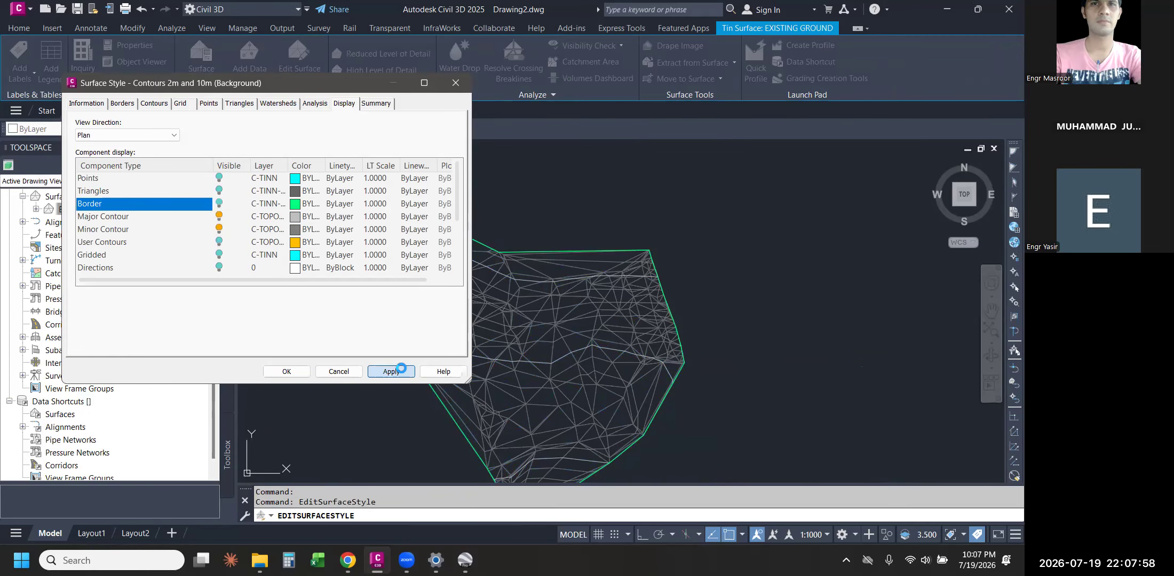
click(287, 371)
- Erase the extracted 3D border polyline around the EXISTING GROUND surface
click(579, 251)
text(e)
key(Return)
middle_drag(538, 273, 565, 282)
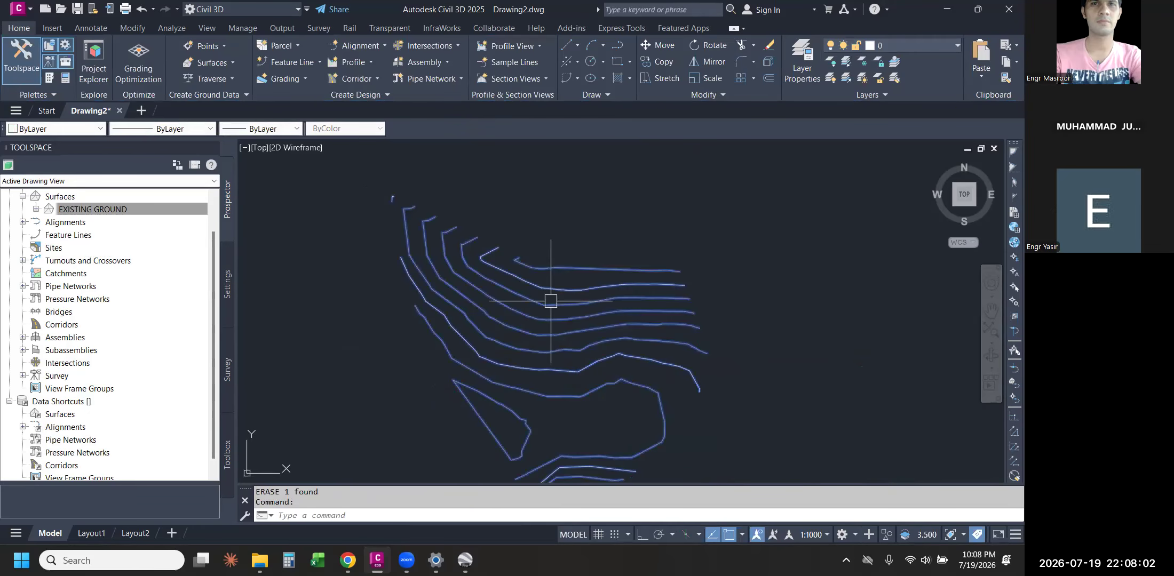
- Turn on the Border component in the plan display of the EXISTING GROUND surface style
click(552, 303)
right_click(552, 303)
click(618, 221)
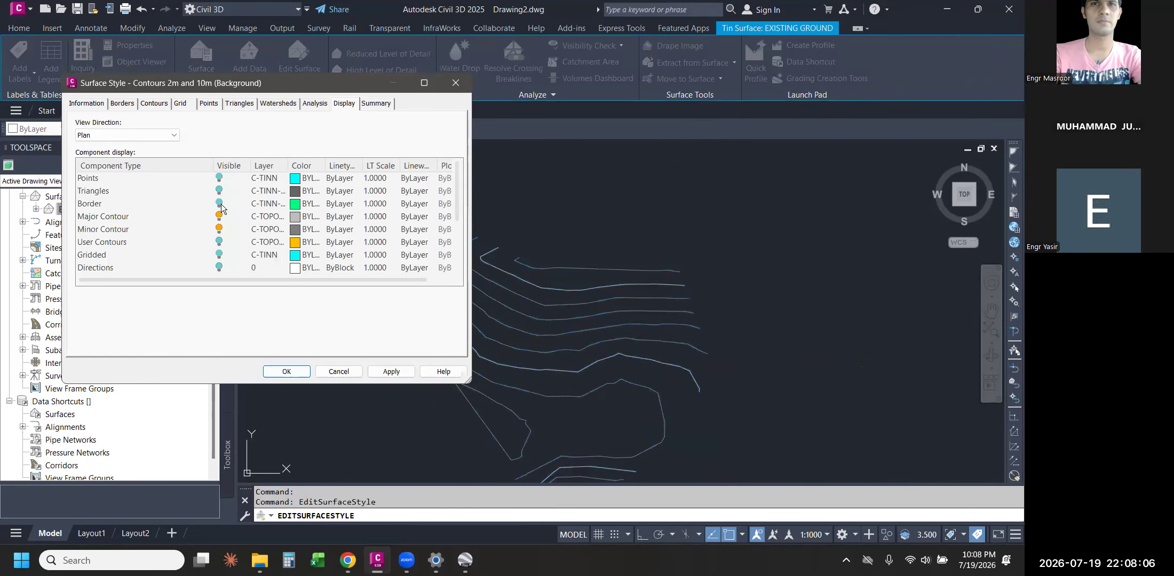
click(220, 204)
click(219, 203)
click(387, 372)
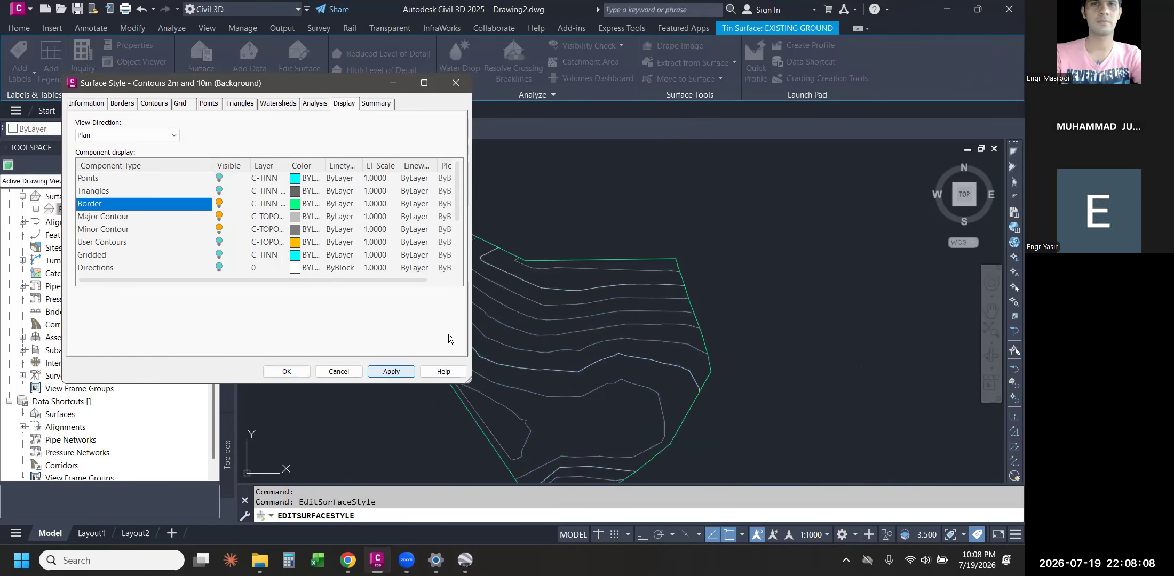
- Turn off the Major Contour and Minor Contour components and apply the change to the surface
click(119, 217)
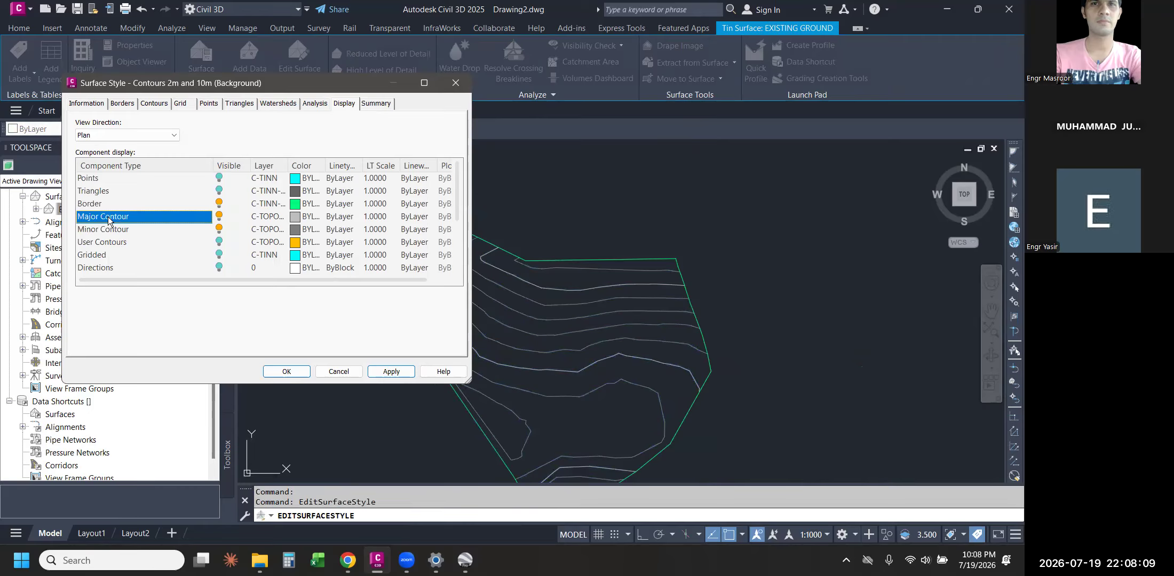
click(219, 216)
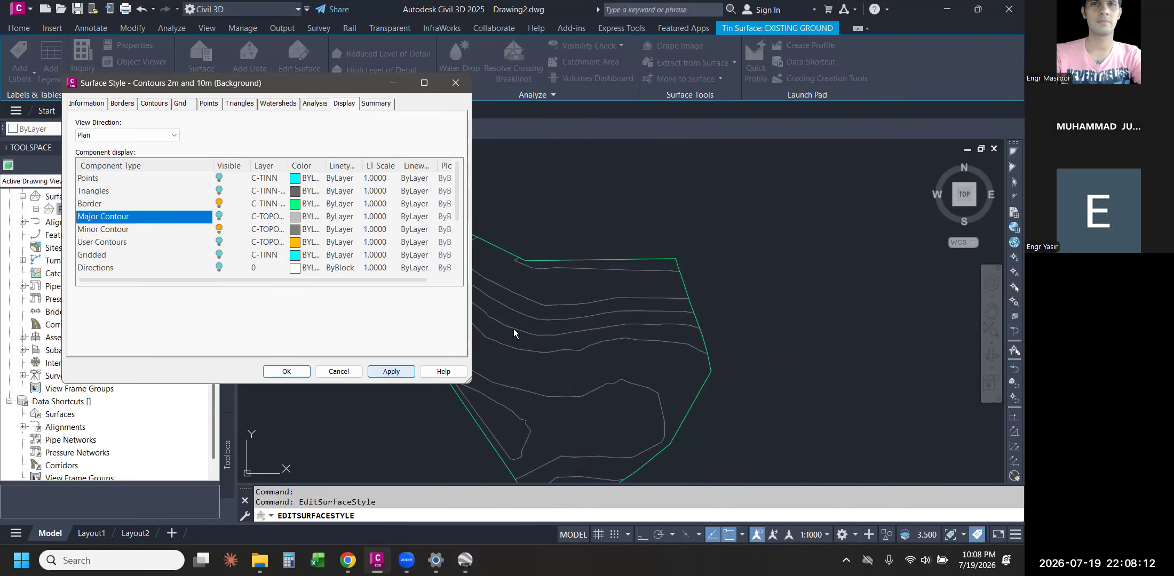
click(217, 228)
click(391, 371)
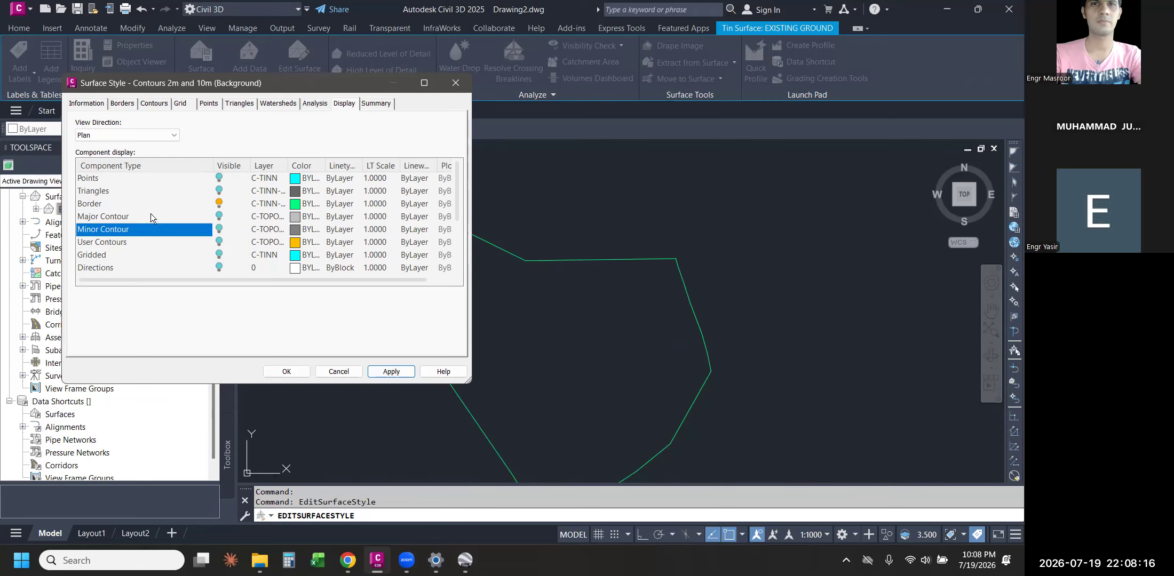
- Turn the Major and Minor Contour components back on, and set the Major Contour color to green
click(218, 216)
click(218, 228)
click(204, 216)
click(294, 218)
text(green)
key(Return)
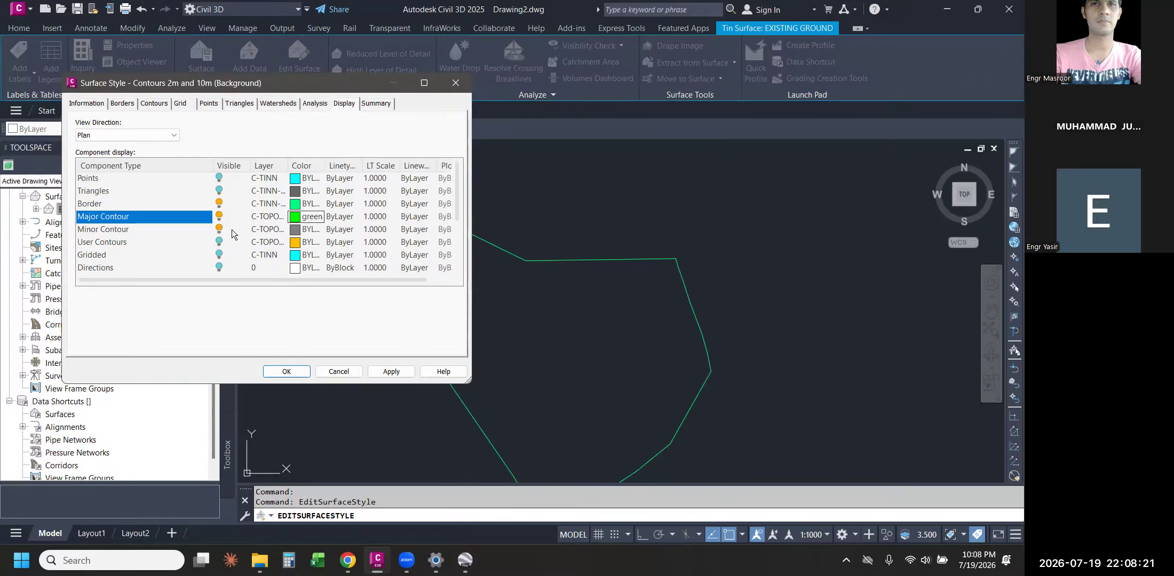
- Set the Minor Contour color to 253 and apply the contour display settings
click(196, 233)
click(296, 229)
text(25)
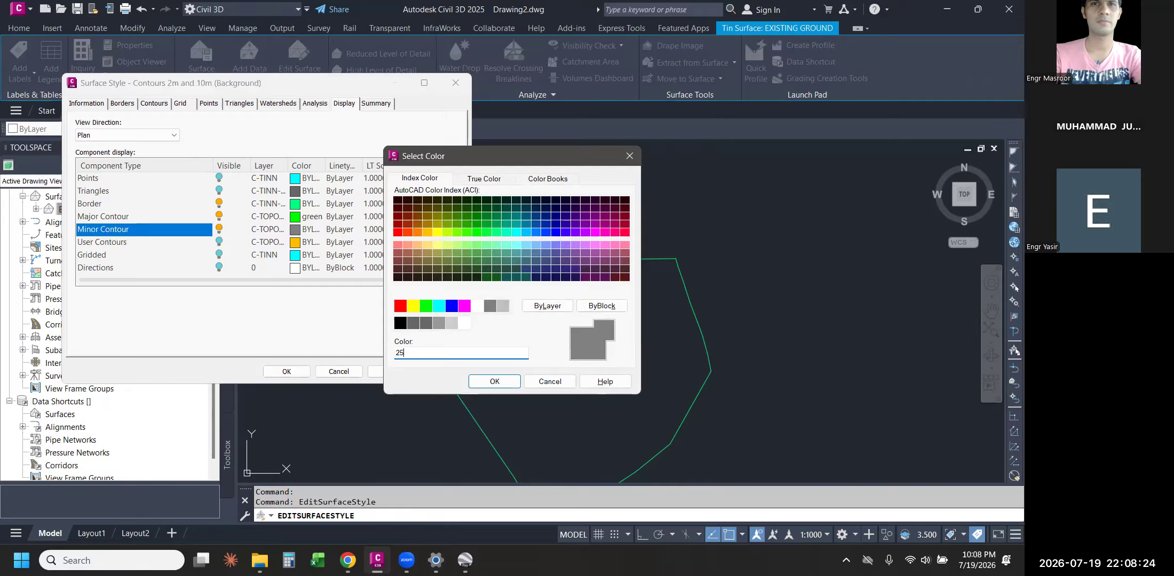
text(3)
key(Return)
click(384, 373)
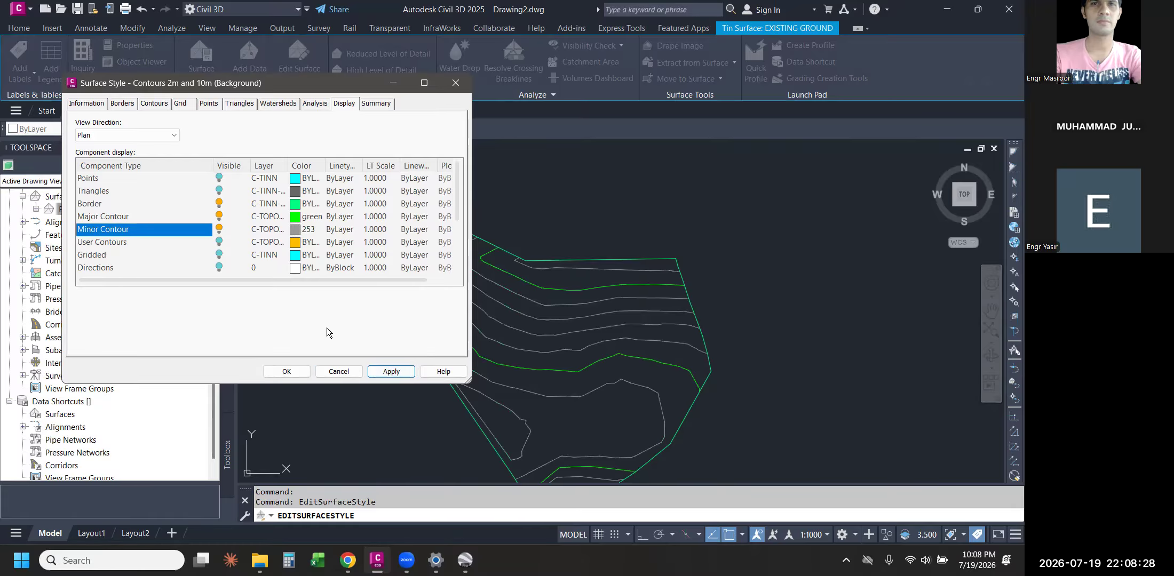
- Try showing the Gridded component on the surface in plan view, and switch it off again
scroll(245, 244, down, 1)
click(143, 210)
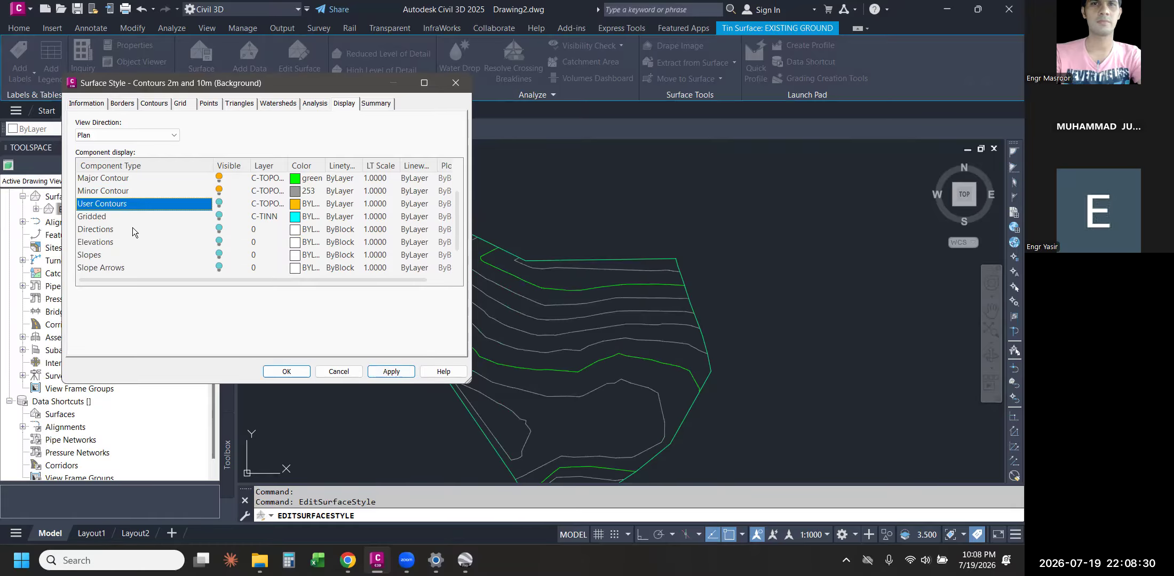
scroll(134, 228, down, 1)
click(121, 195)
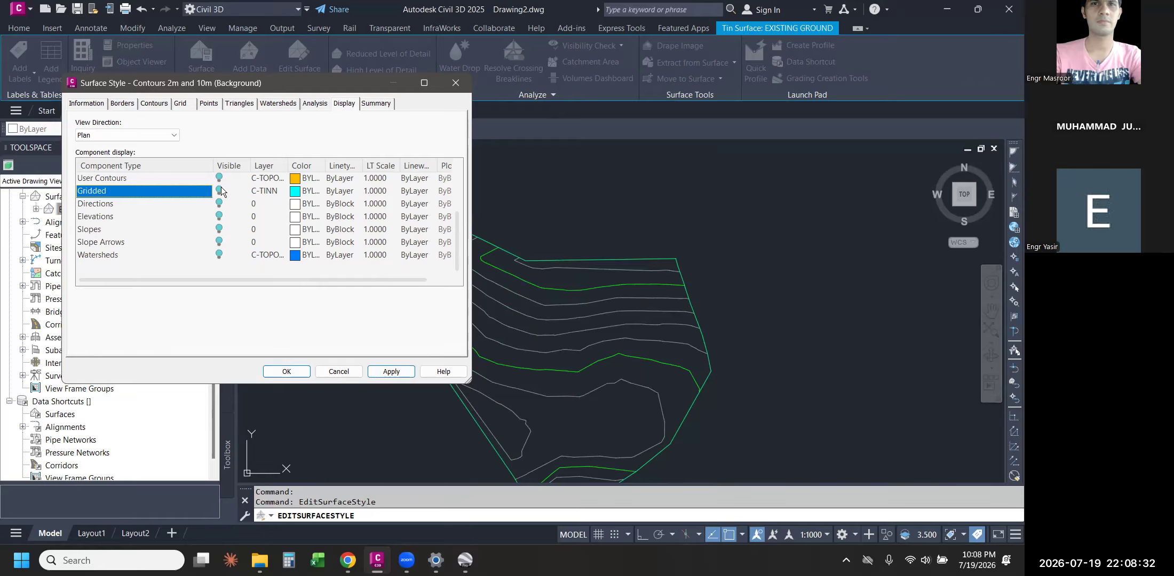
click(190, 180)
click(171, 192)
click(219, 191)
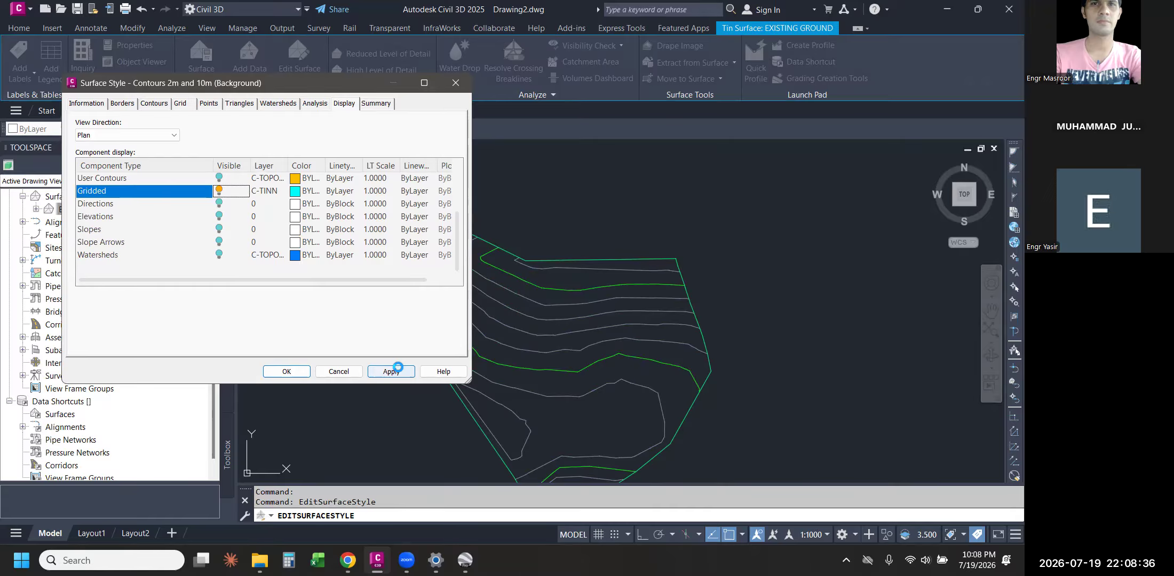
click(391, 372)
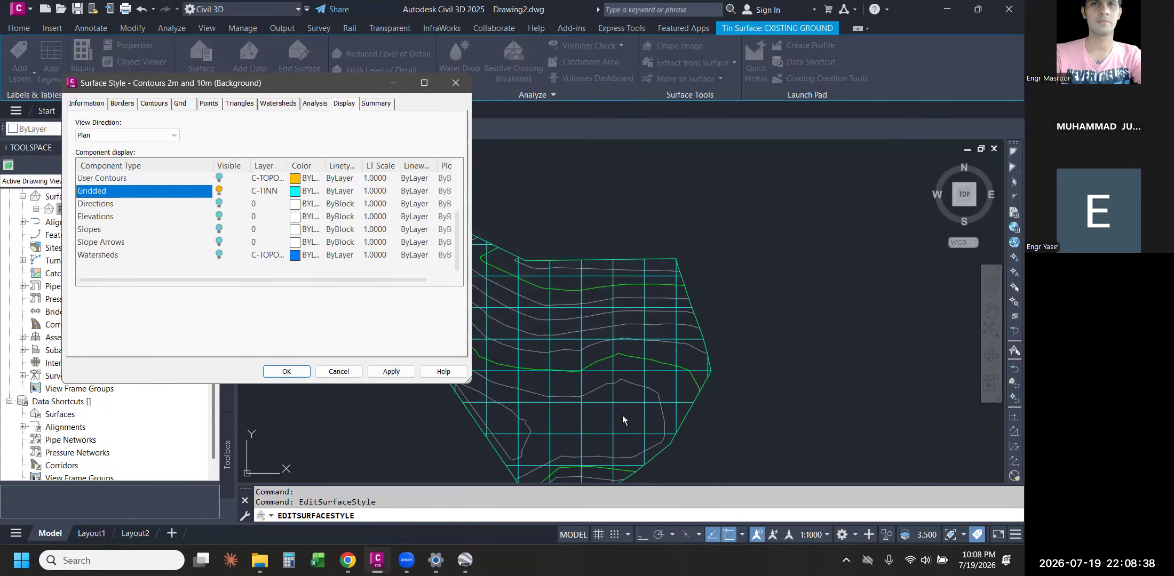
click(218, 191)
- Turn on the Directions component, apply it to the surface and close the style settings
click(155, 204)
click(218, 206)
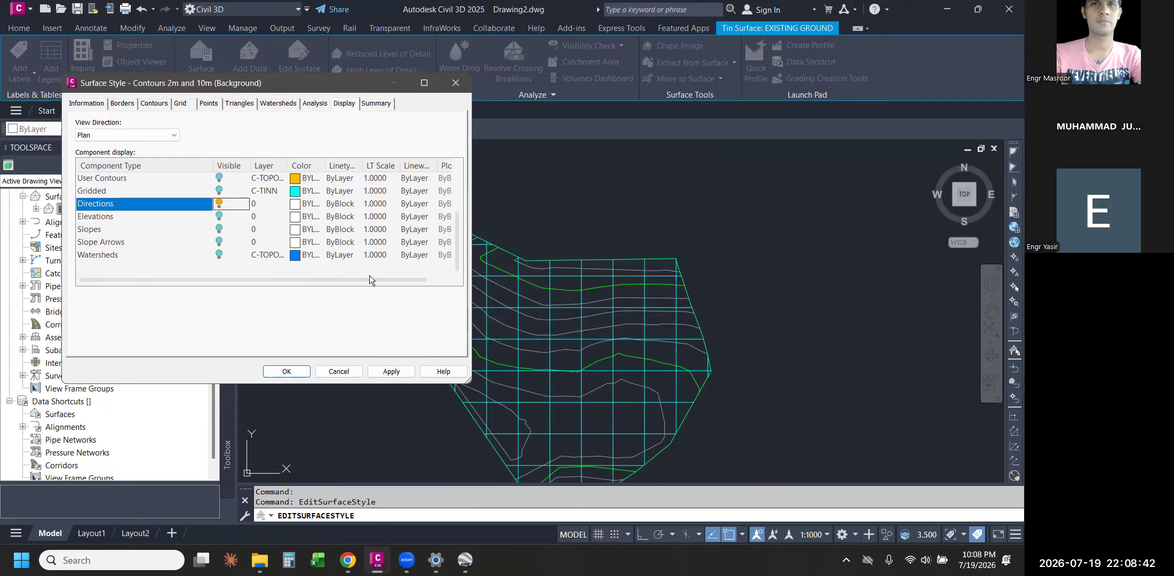
click(391, 372)
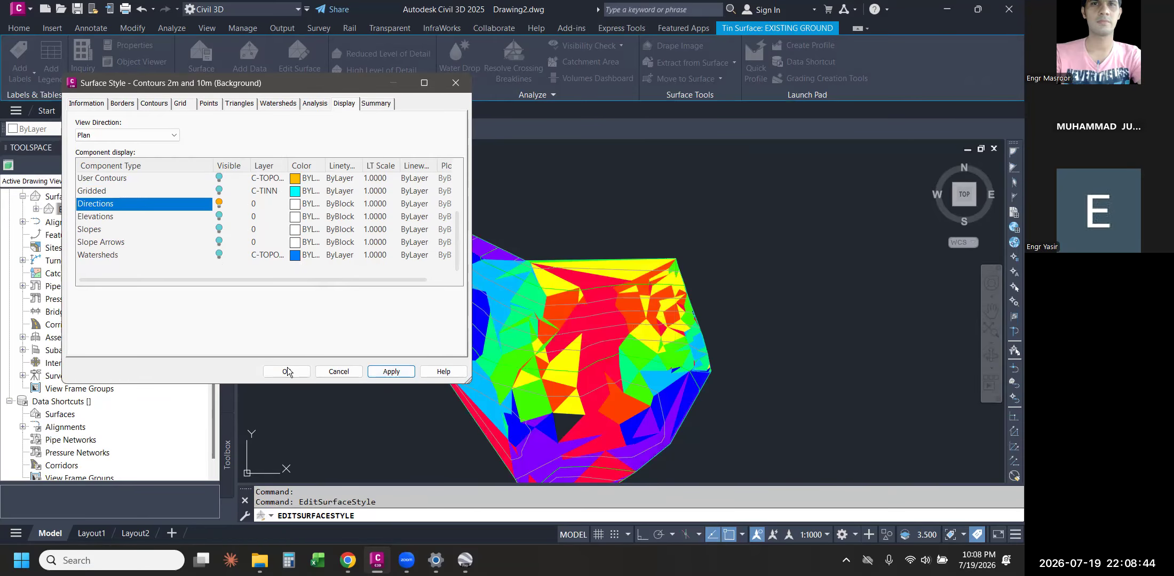
click(338, 372)
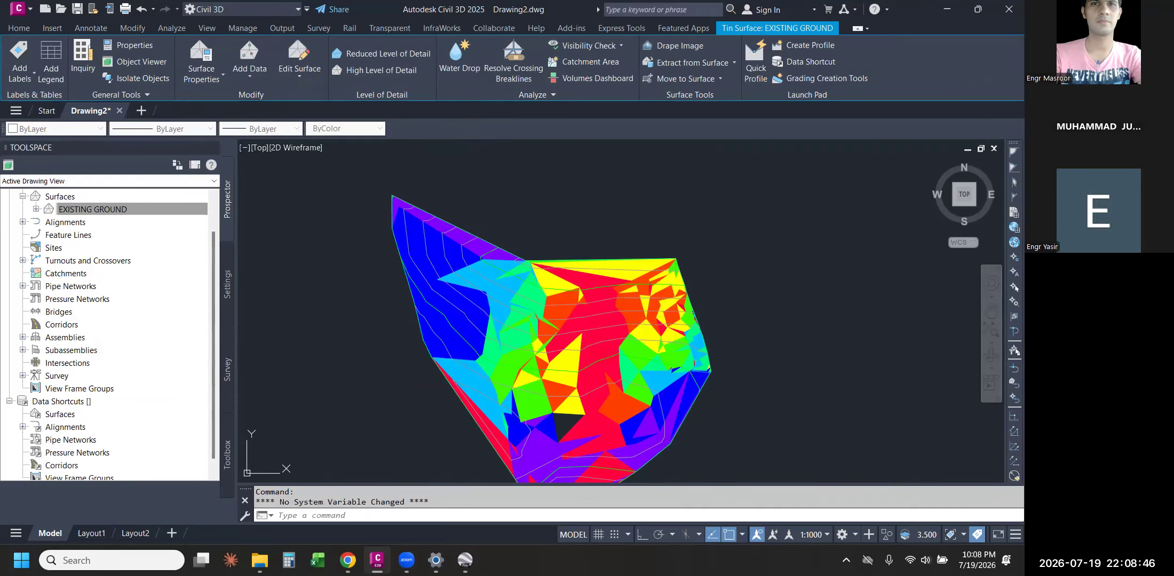
- Examine the direction shading across the northwestern corner and the middle of the surface
scroll(466, 322, up, 2)
middle_drag(406, 296, 477, 378)
scroll(478, 341, up, 2)
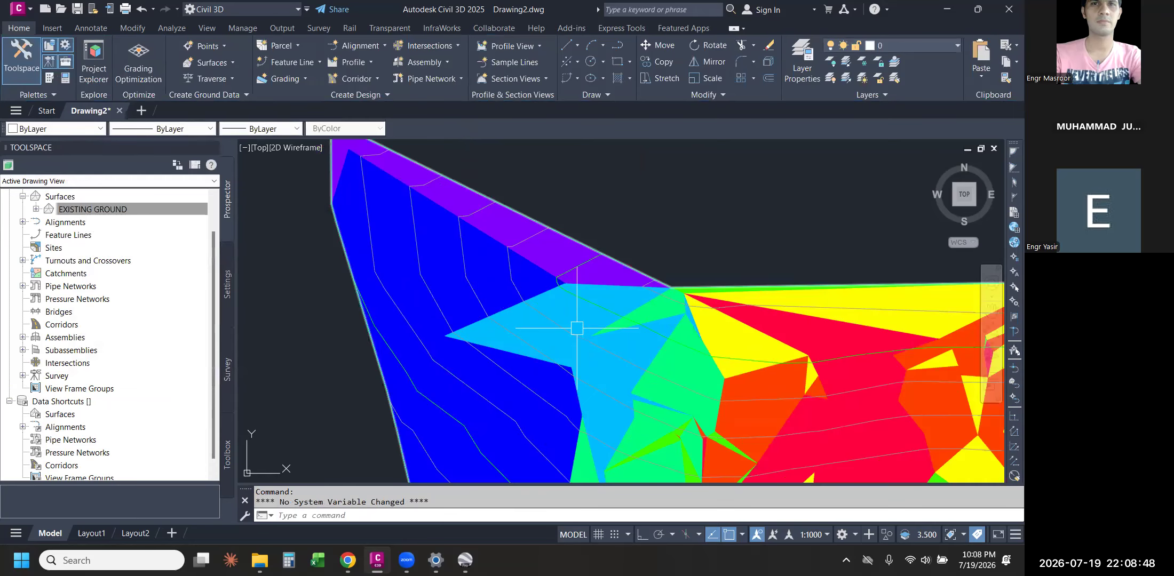
scroll(577, 327, down, 4)
middle_drag(551, 322, 334, 271)
scroll(334, 271, up, 2)
scroll(614, 336, up, 2)
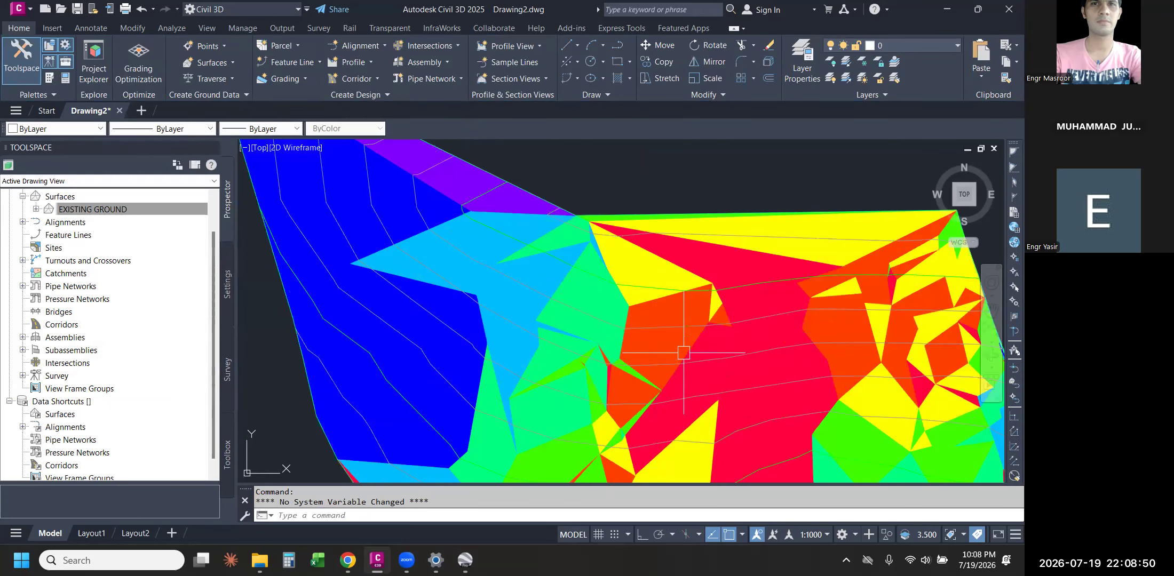
scroll(571, 312, down, 2)
middle_drag(570, 312, 475, 172)
- Run an Elevations analysis in the EXISTING GROUND surface properties, with ranges created by Range interval with datum at 5
click(538, 342)
middle_drag(539, 342, 522, 366)
right_click(525, 362)
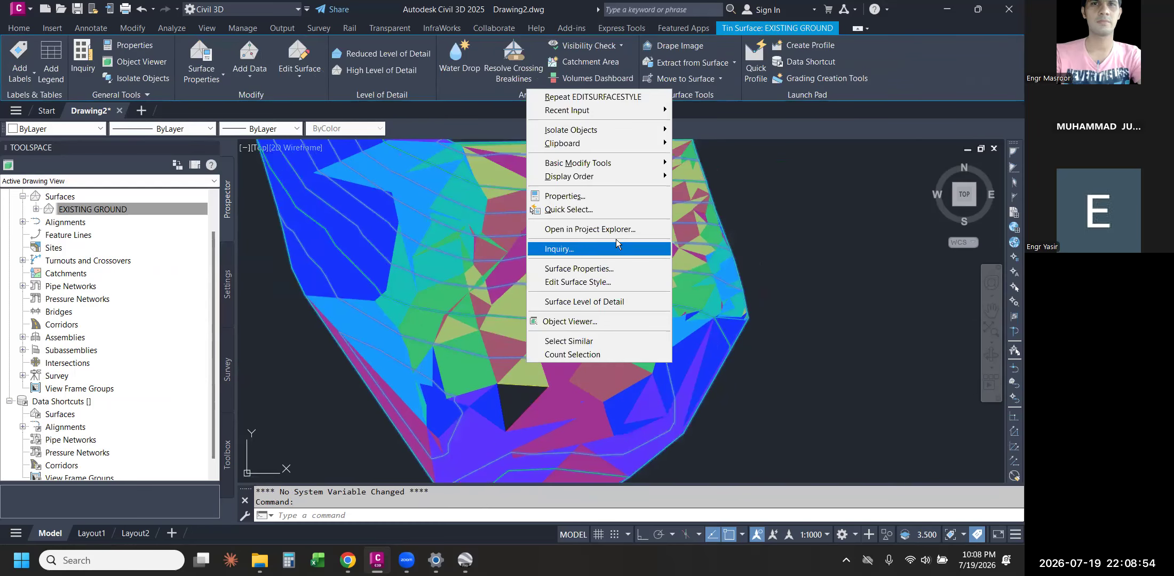
click(575, 268)
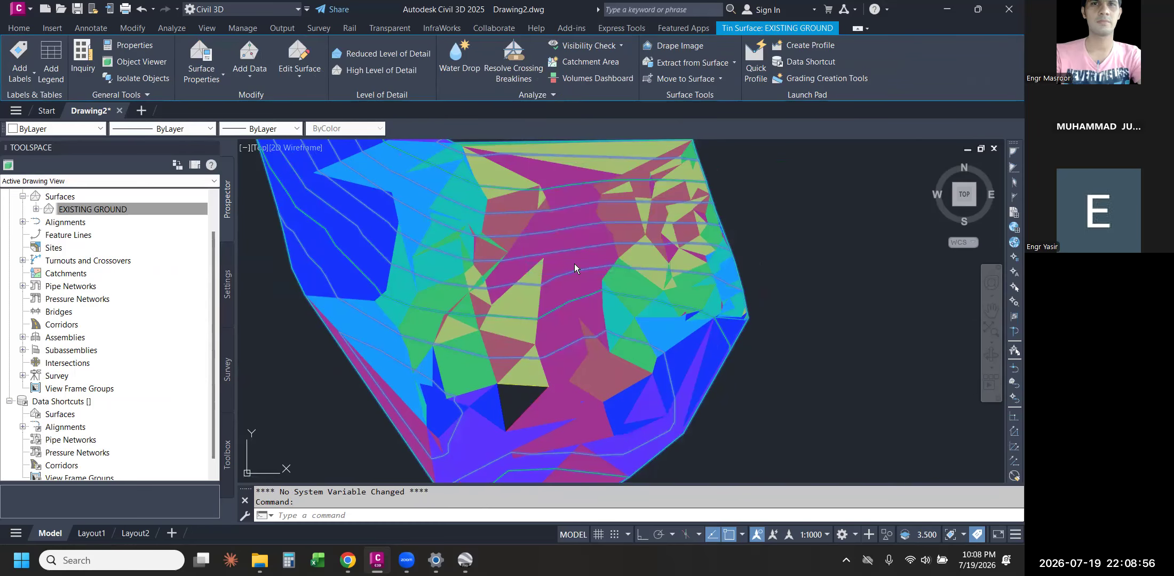
click(302, 47)
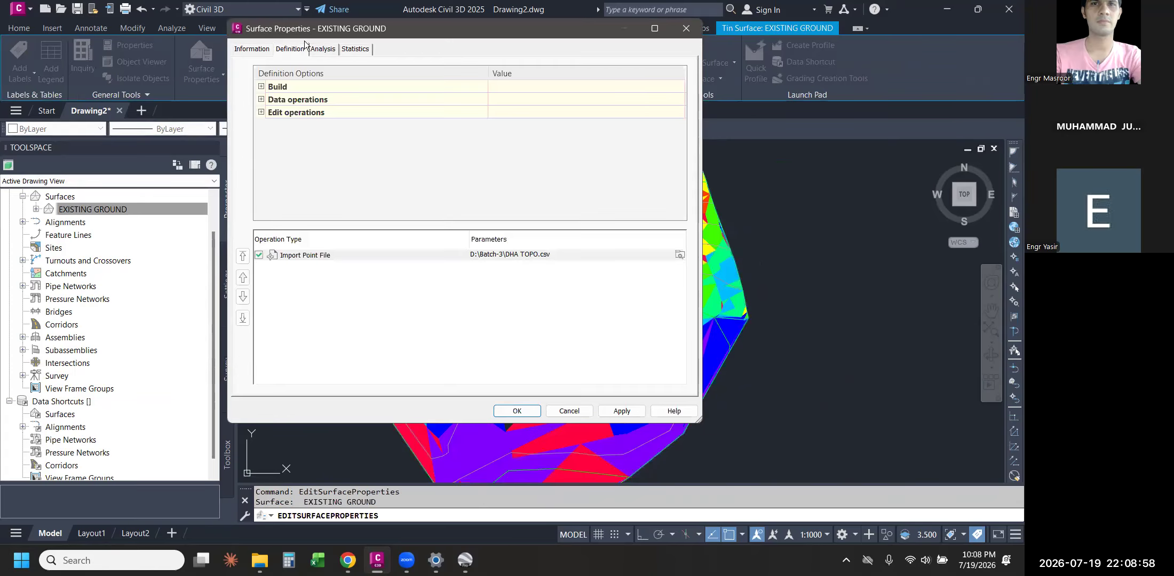
click(323, 49)
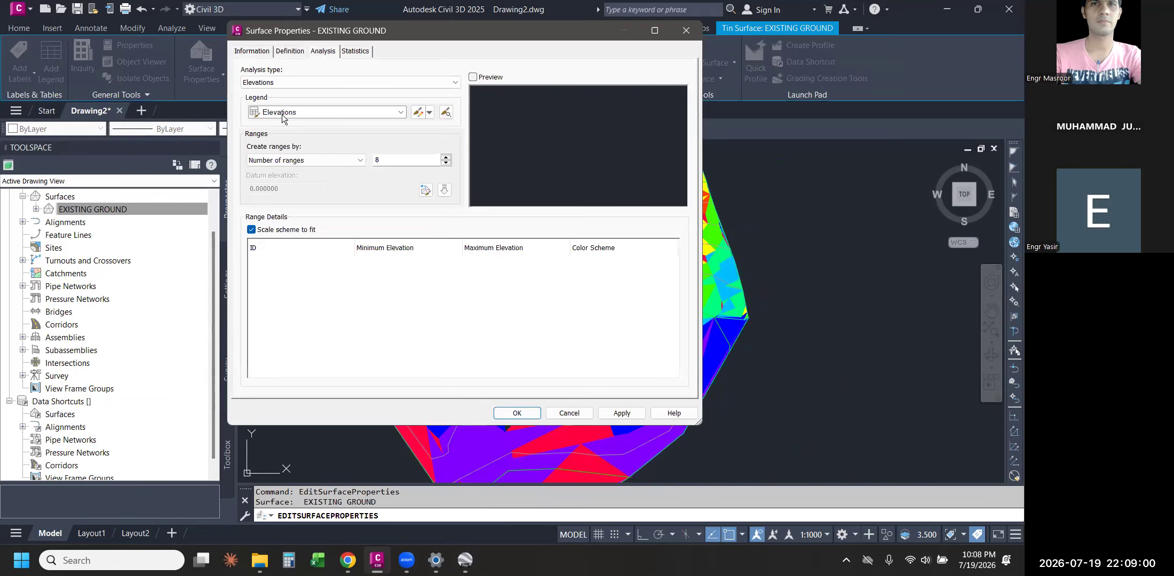
click(311, 162)
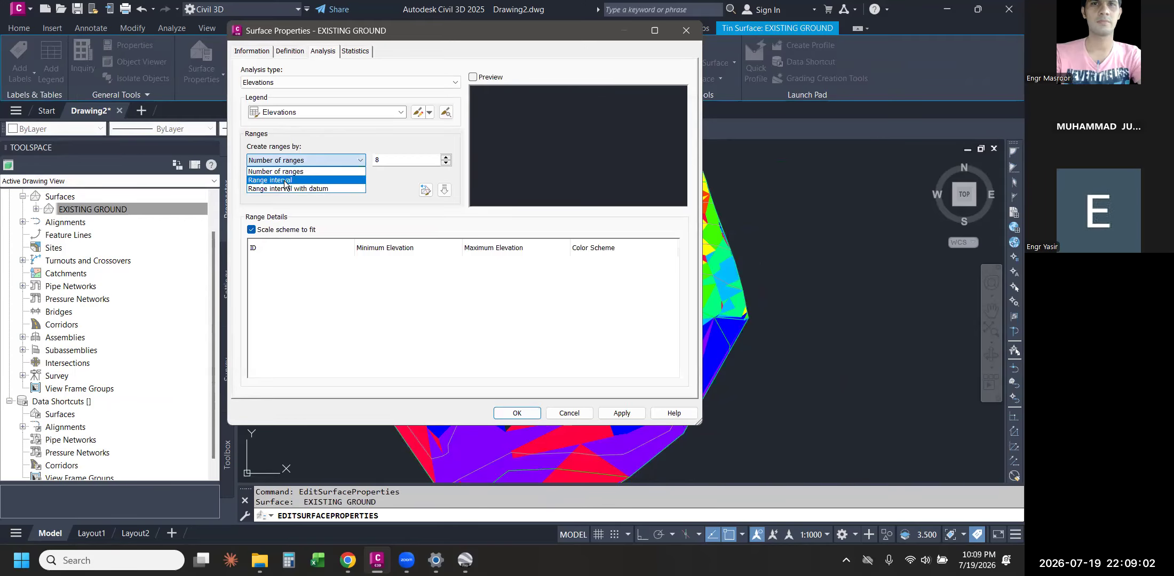
click(294, 189)
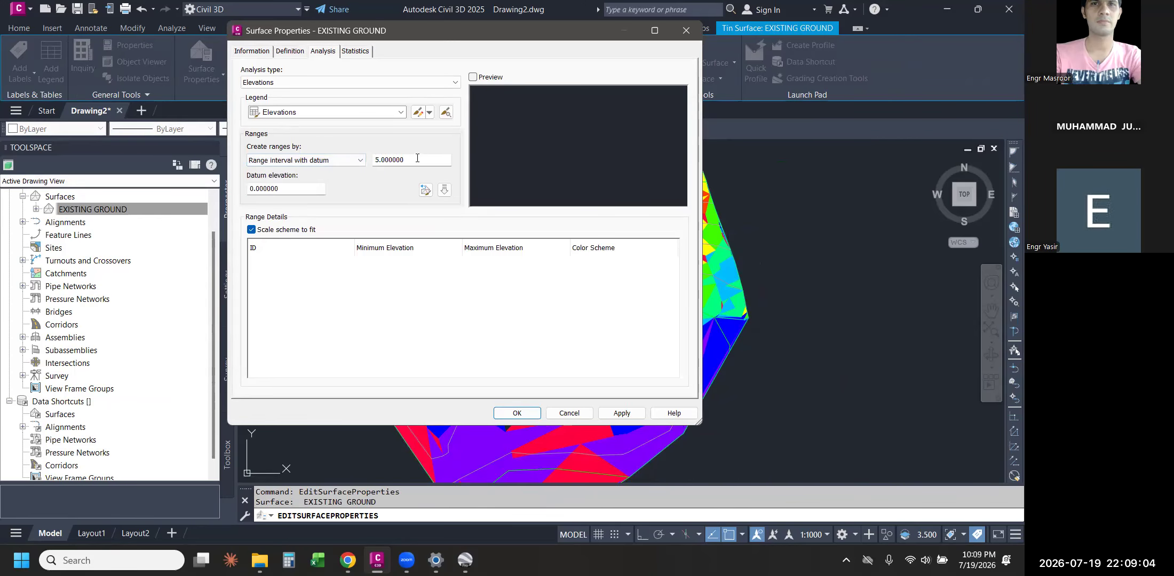
drag(416, 160, 310, 161)
click(444, 190)
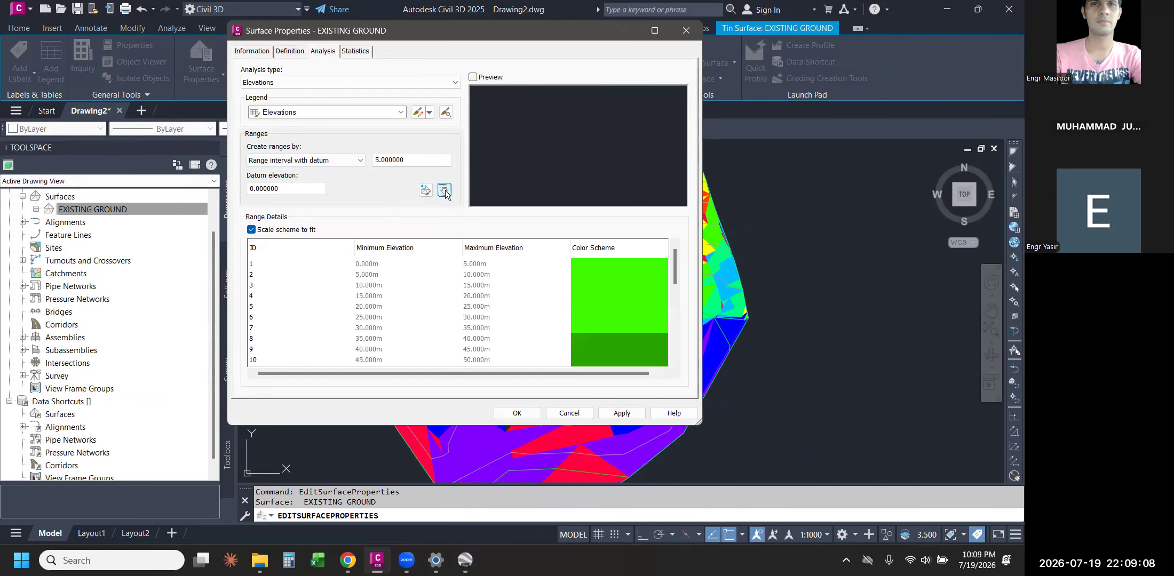
- Examine the elevation ranges and color scheme of the analysis against the shaded surface, and check the available legend styles
scroll(520, 269, down, 6)
scroll(515, 259, down, 2)
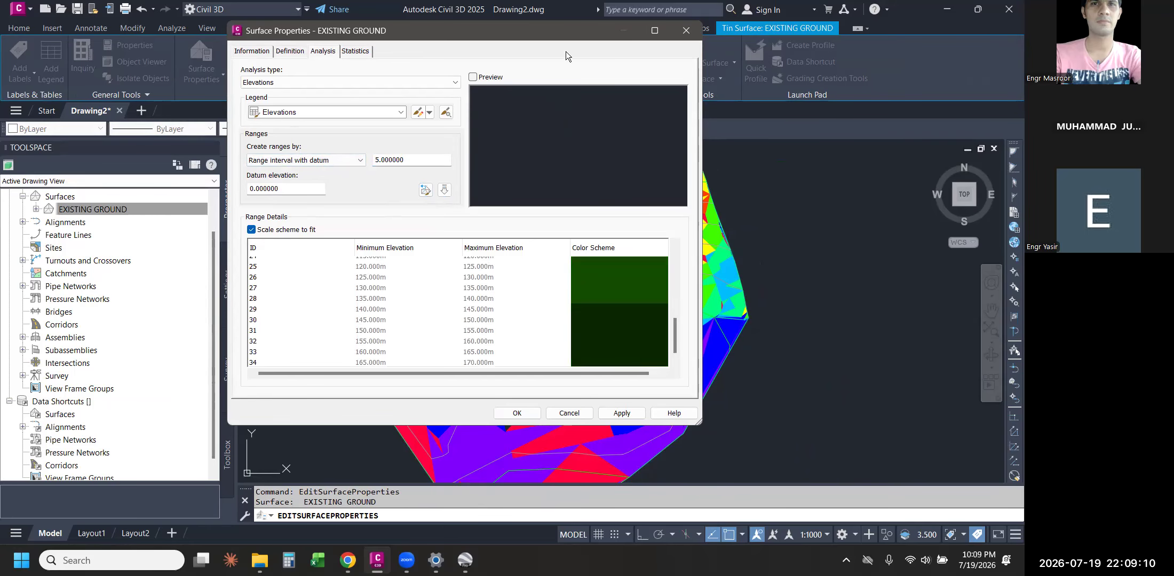
drag(560, 37, 277, 39)
scroll(364, 351, up, 4)
scroll(359, 325, up, 5)
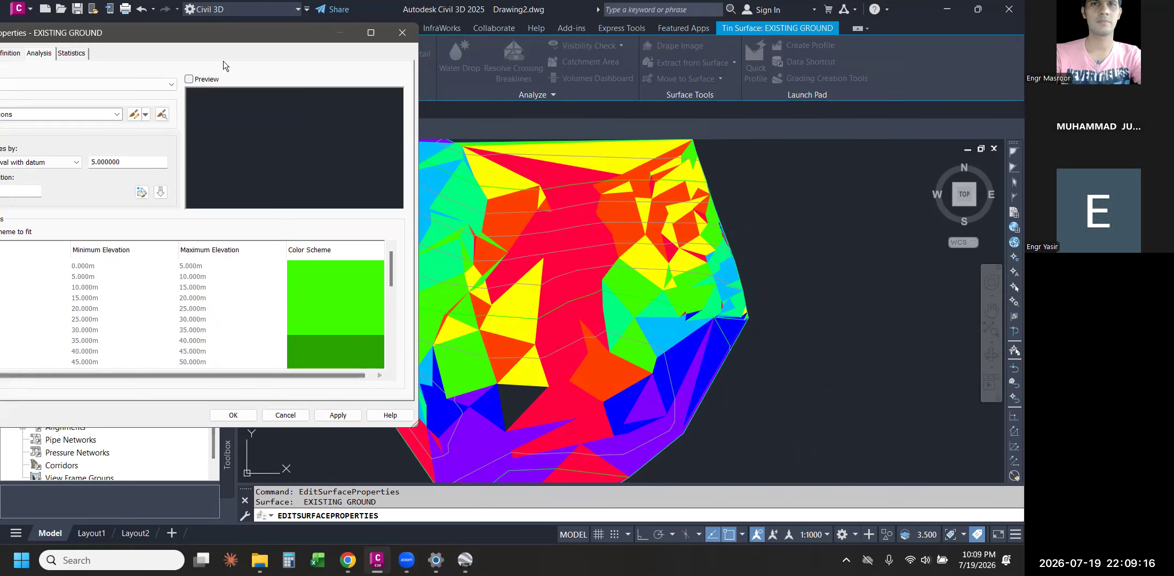
drag(296, 40, 499, 34)
scroll(553, 302, down, 7)
scroll(553, 310, down, 1)
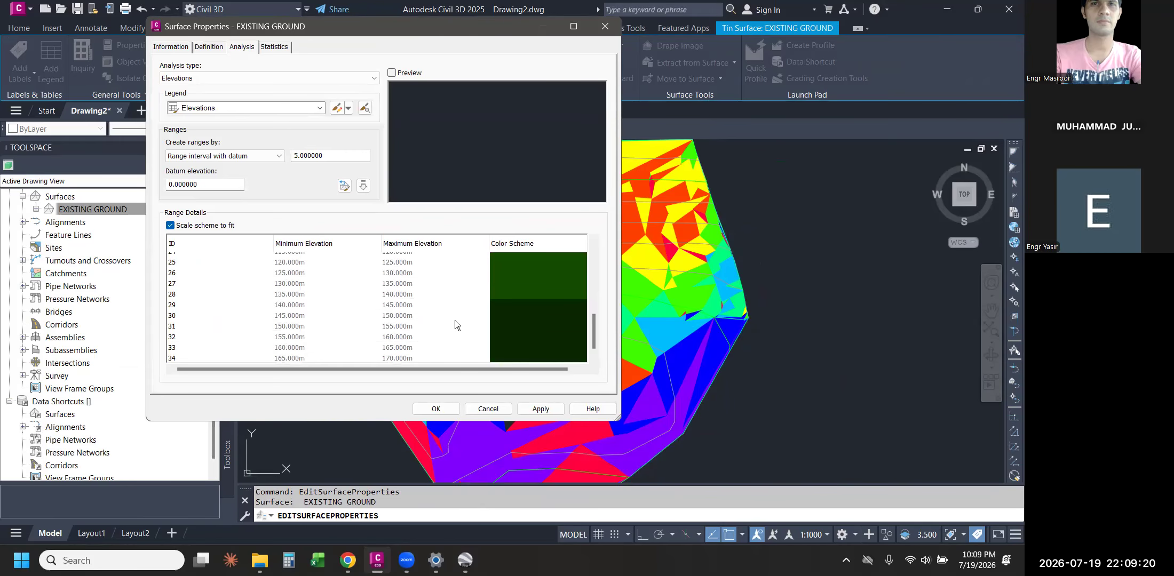
scroll(454, 321, up, 8)
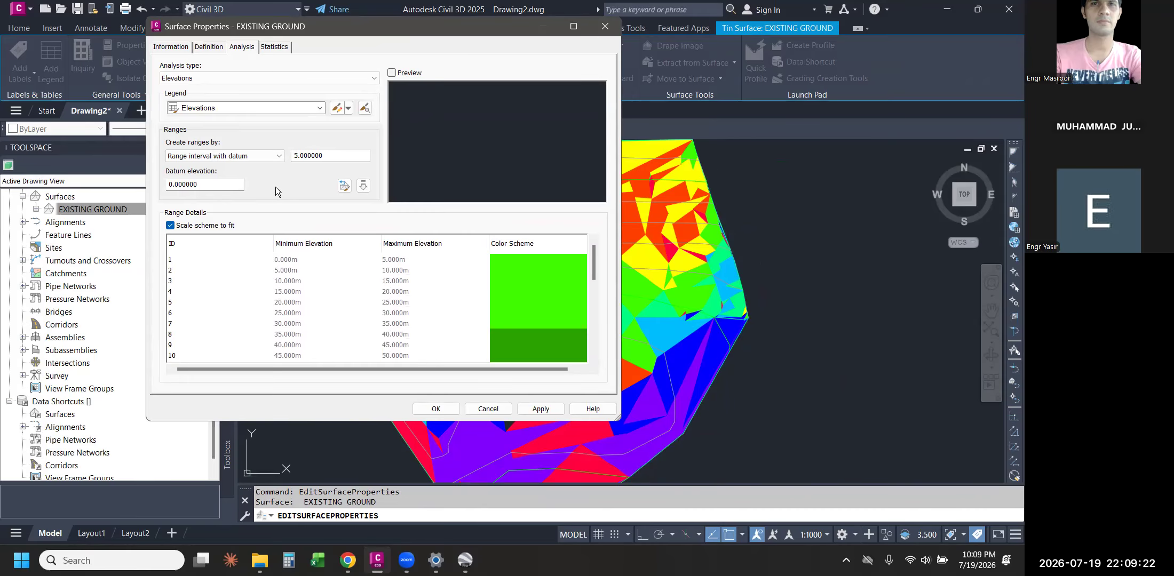
click(230, 108)
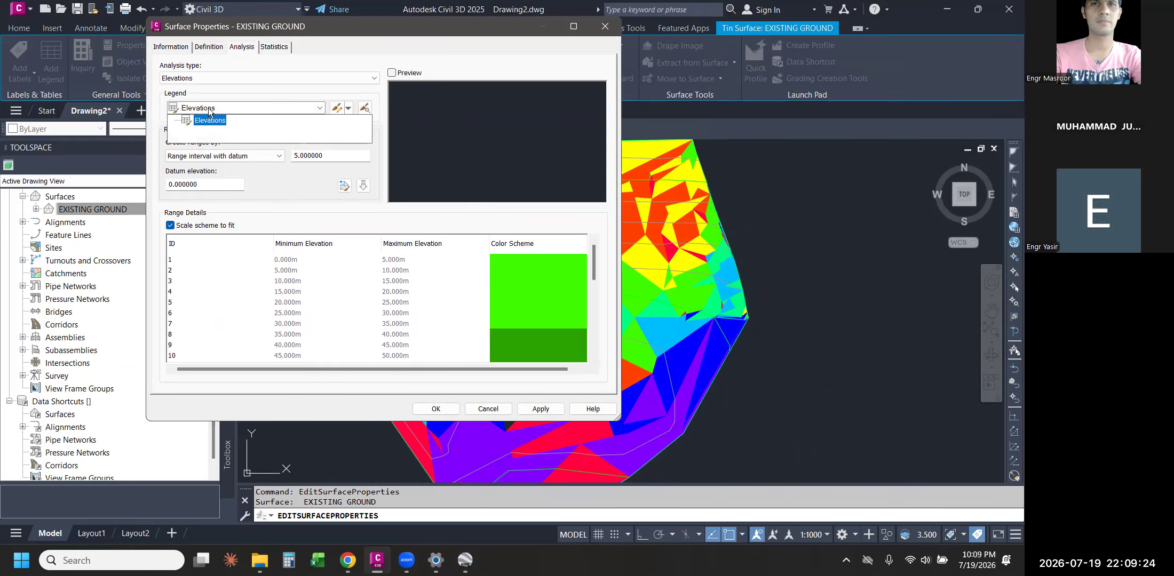
click(208, 108)
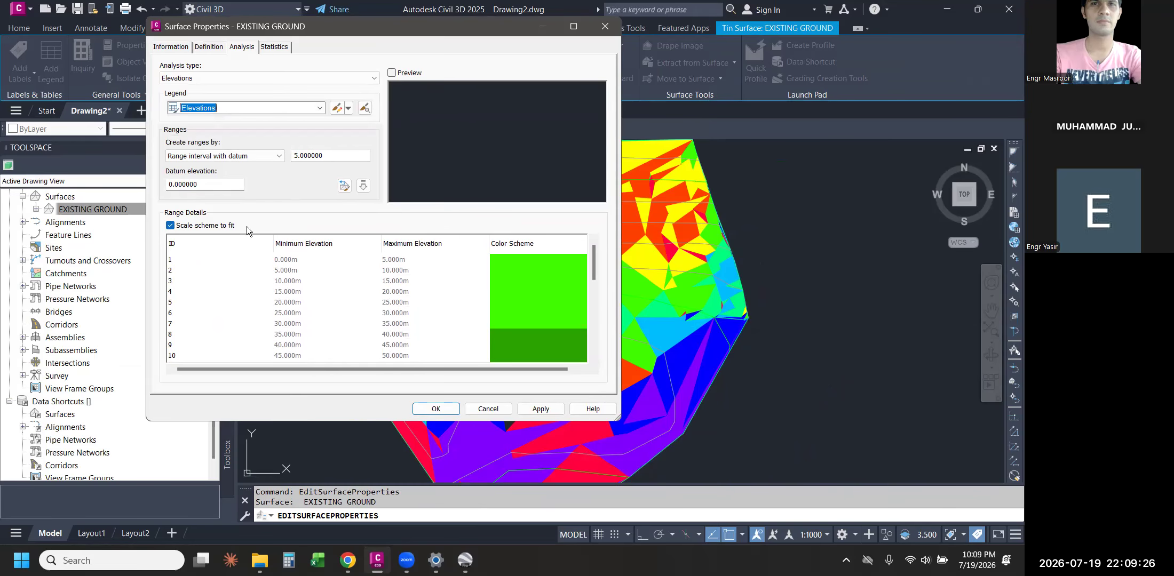
- Set the elevation range interval to 30 and regenerate the analysis ranges
double_click(333, 156)
text(1)
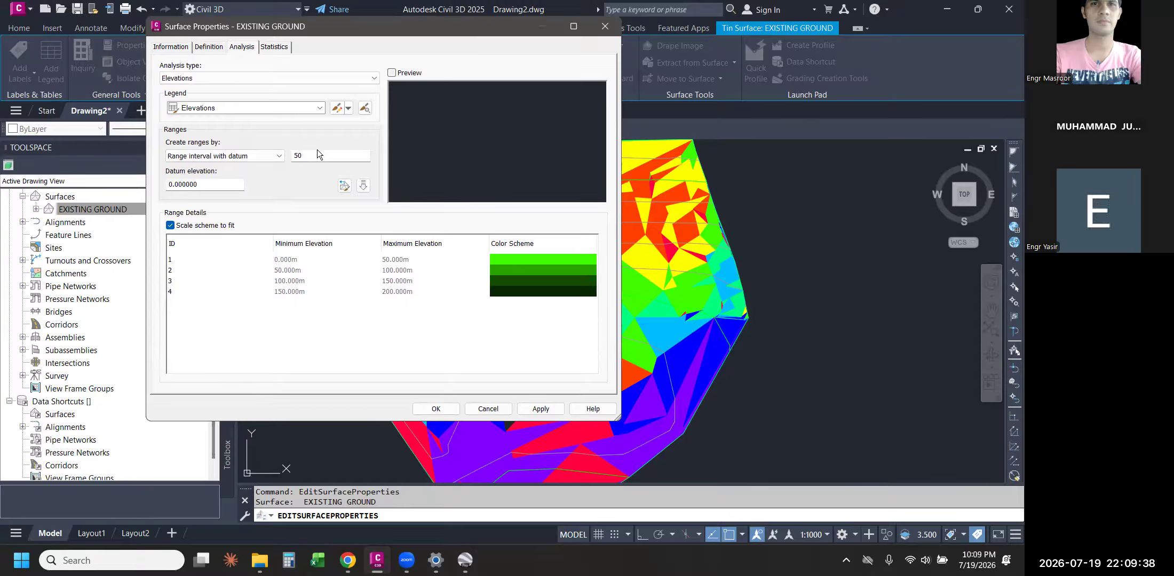
drag(330, 156, 139, 157)
text(30)
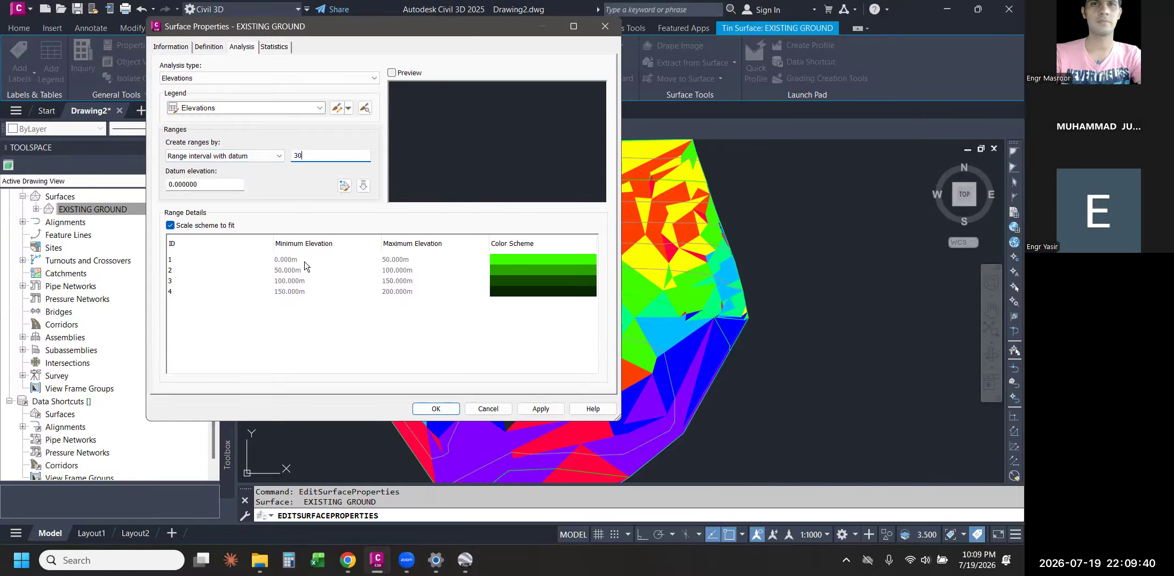
click(362, 186)
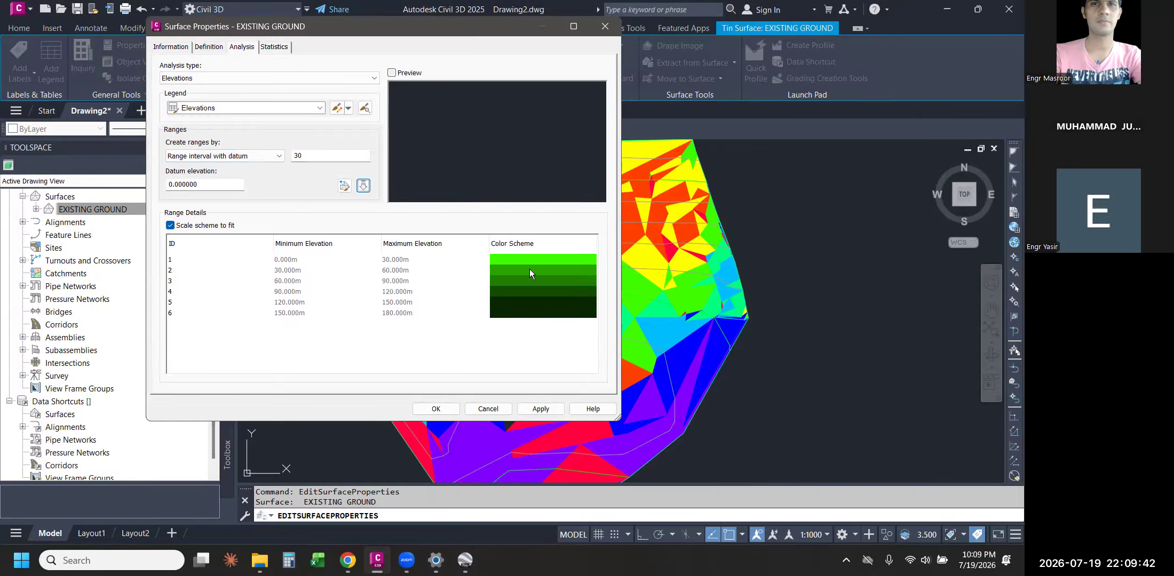
- Change the color of the 150 to 180 m elevation range to green
click(529, 310)
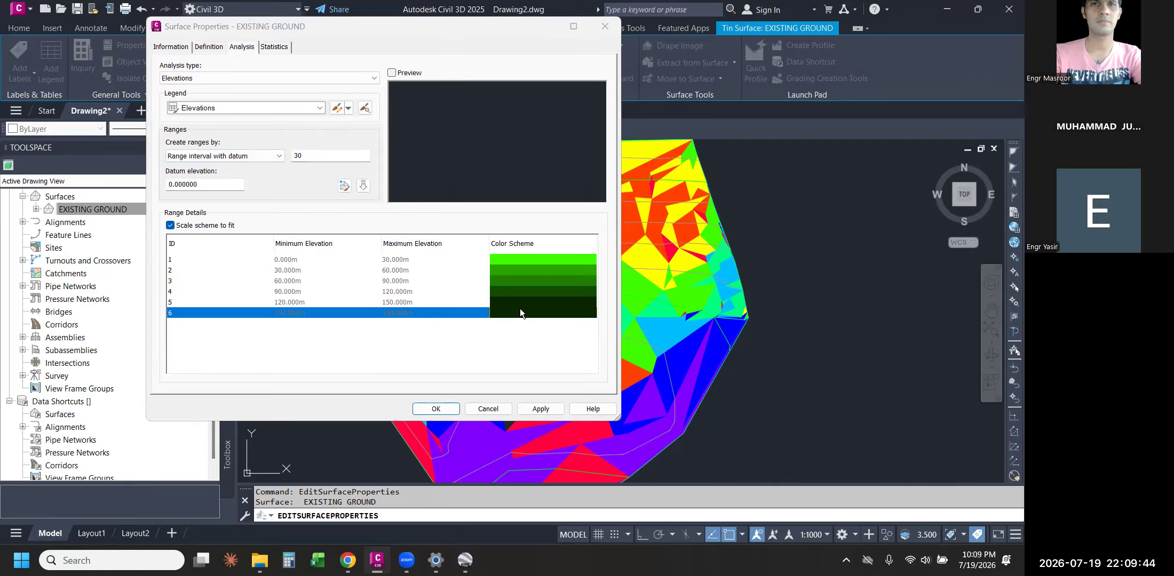
double_click(424, 303)
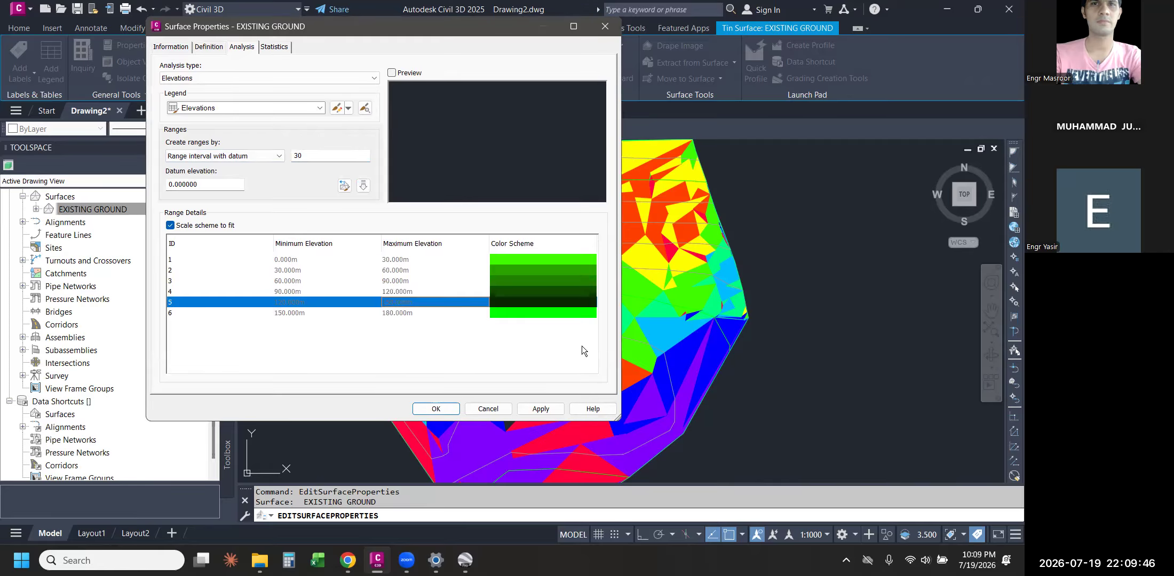
- Try magenta as the color of the 150 to 180 m elevation range, reset the range settings, and discard the analysis changes
double_click(515, 313)
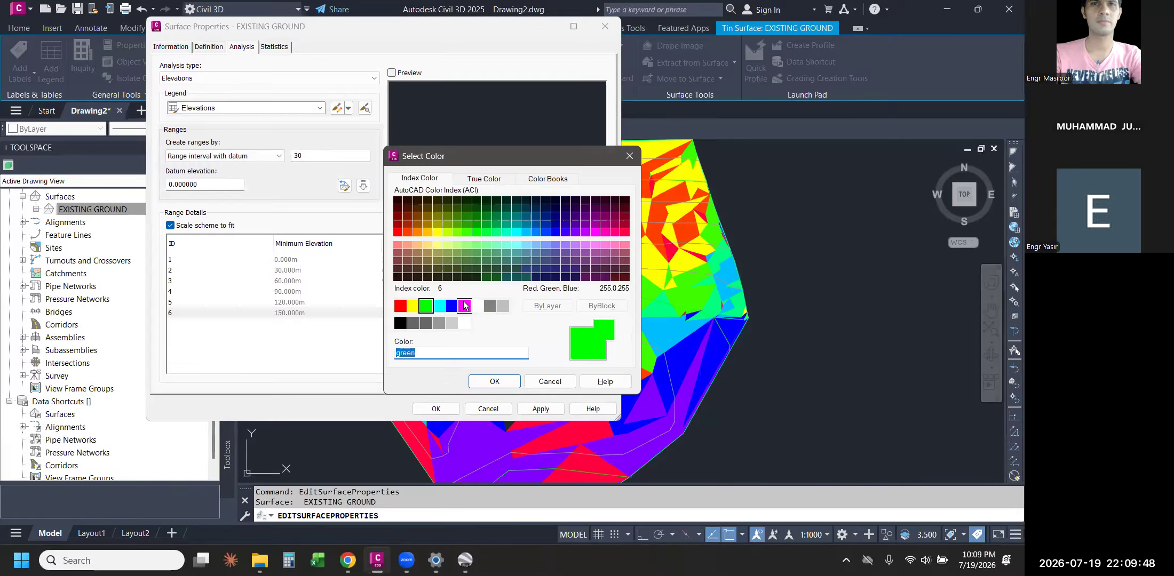
double_click(462, 308)
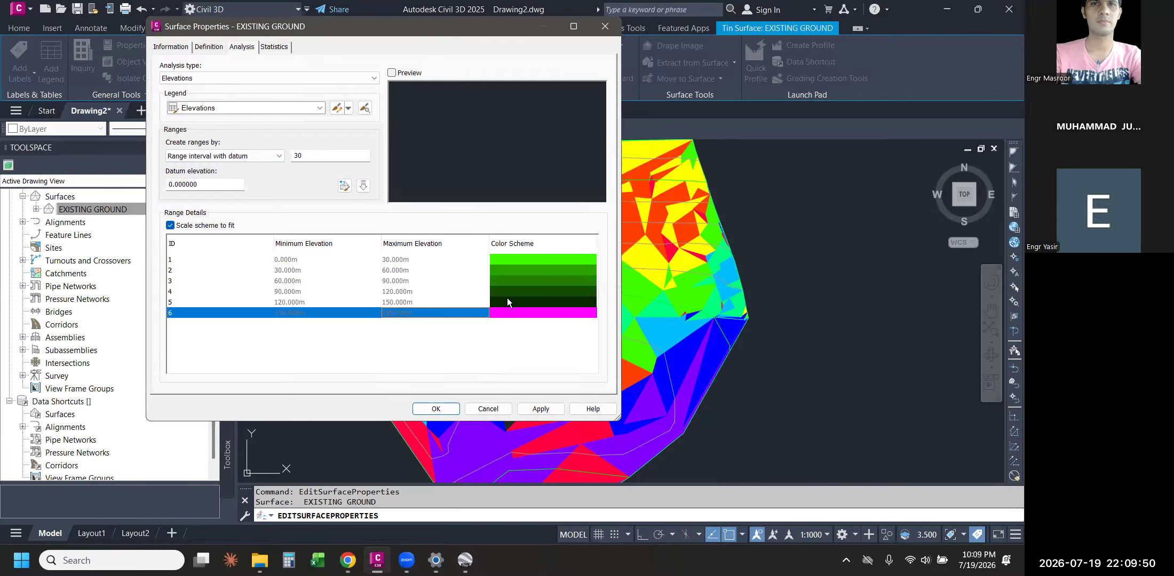
double_click(507, 300)
click(548, 278)
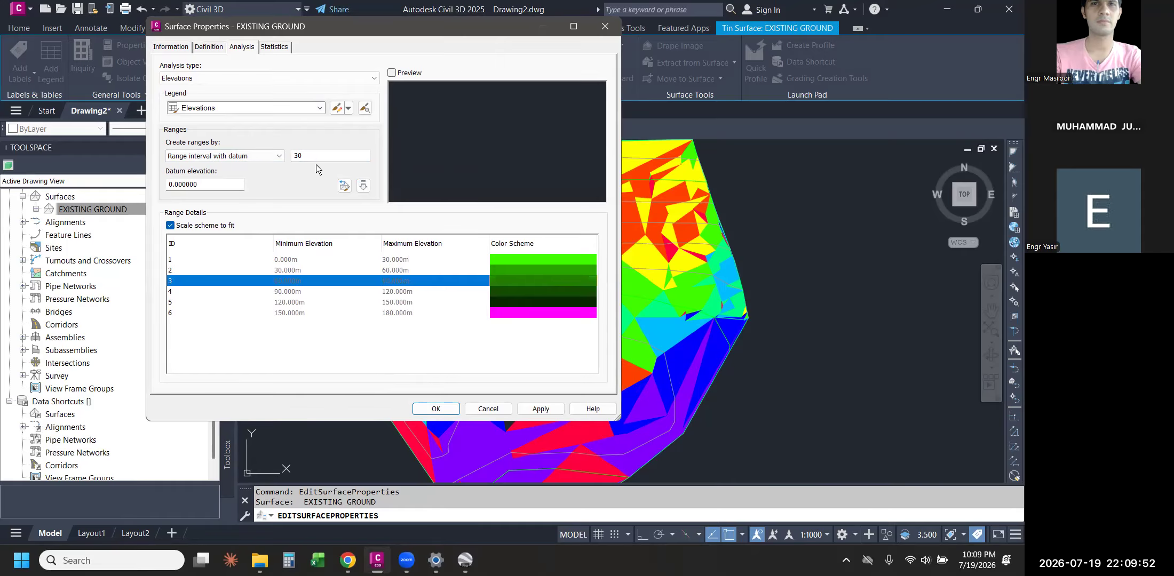
click(344, 185)
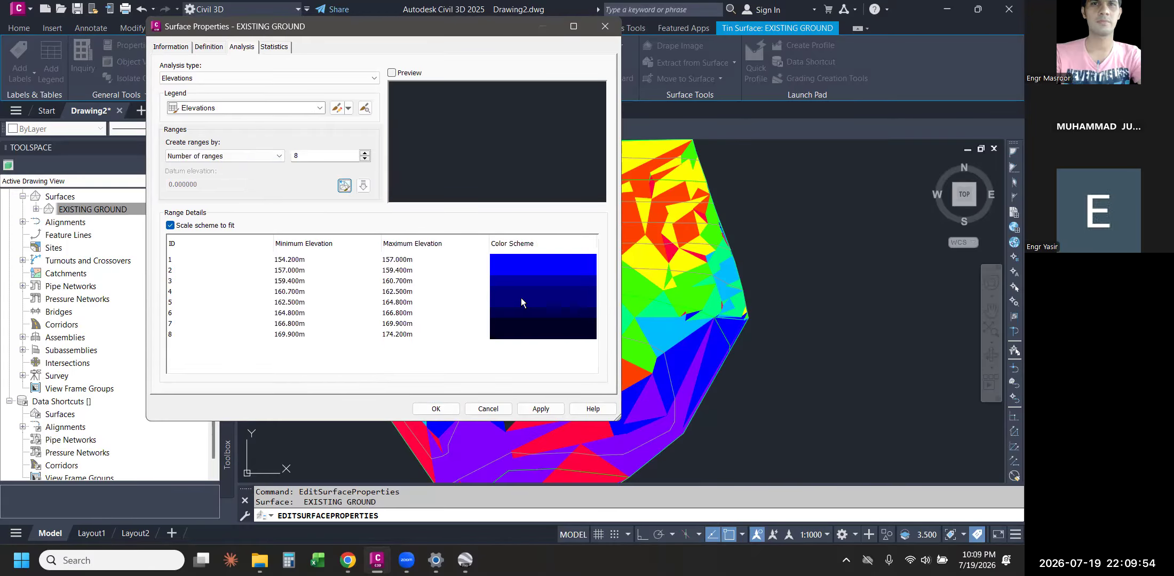
click(488, 409)
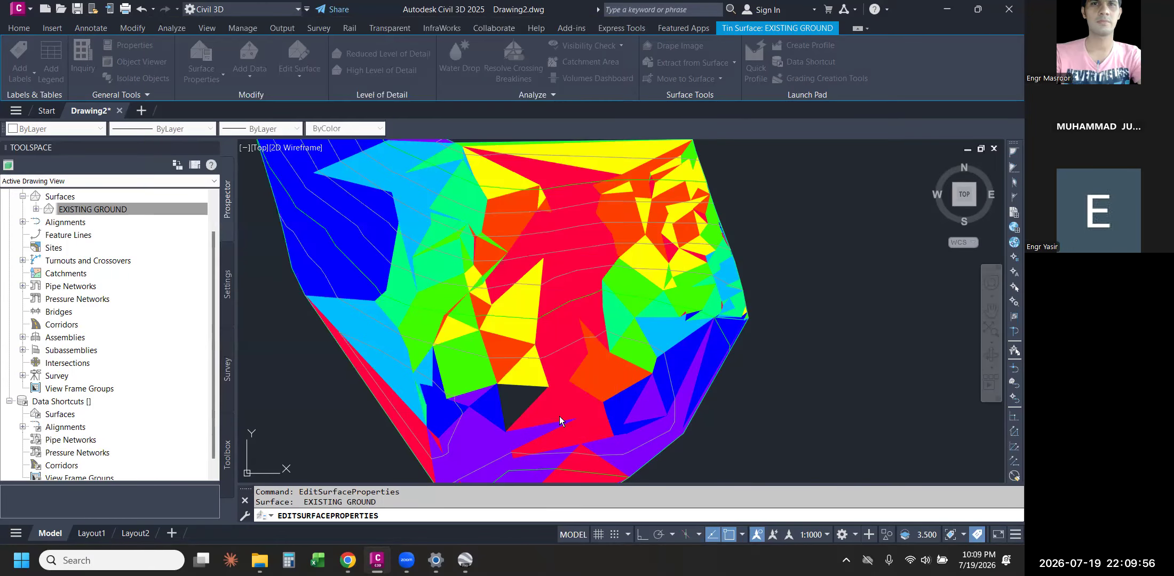
- Edit the surface style of EXISTING GROUND to hide Directions and show Elevations in plan view
click(425, 337)
right_click(424, 336)
click(485, 256)
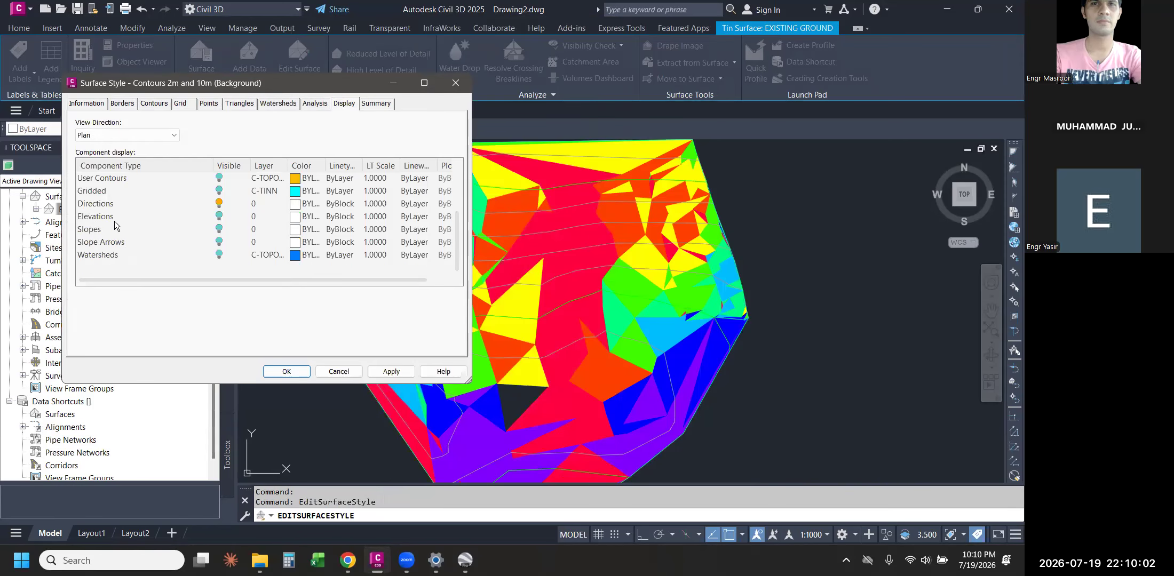
click(199, 208)
click(217, 203)
click(155, 219)
click(224, 218)
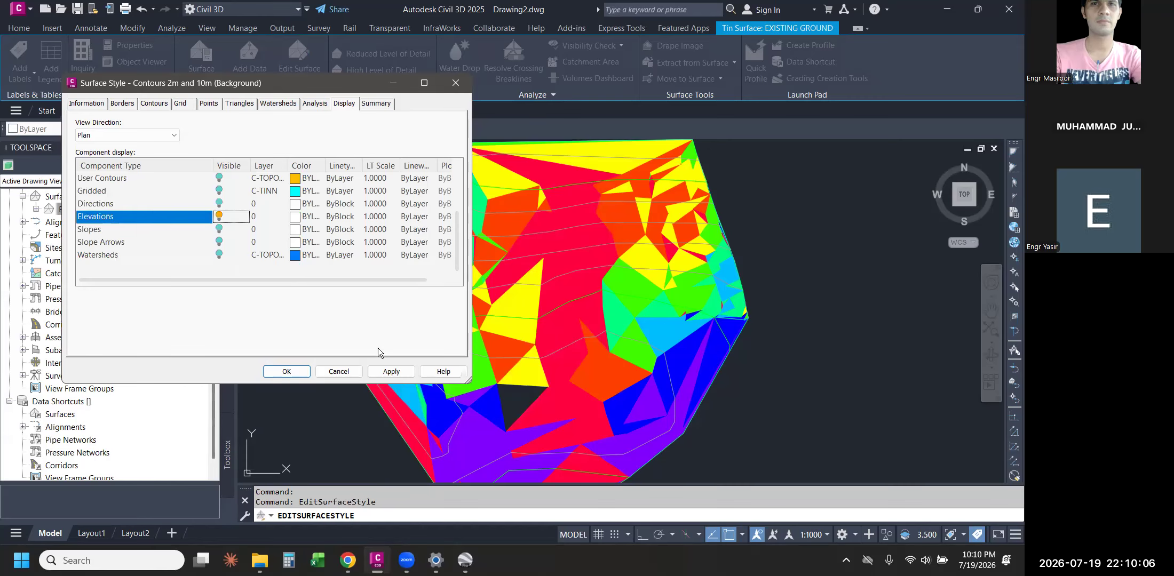
click(392, 372)
click(296, 374)
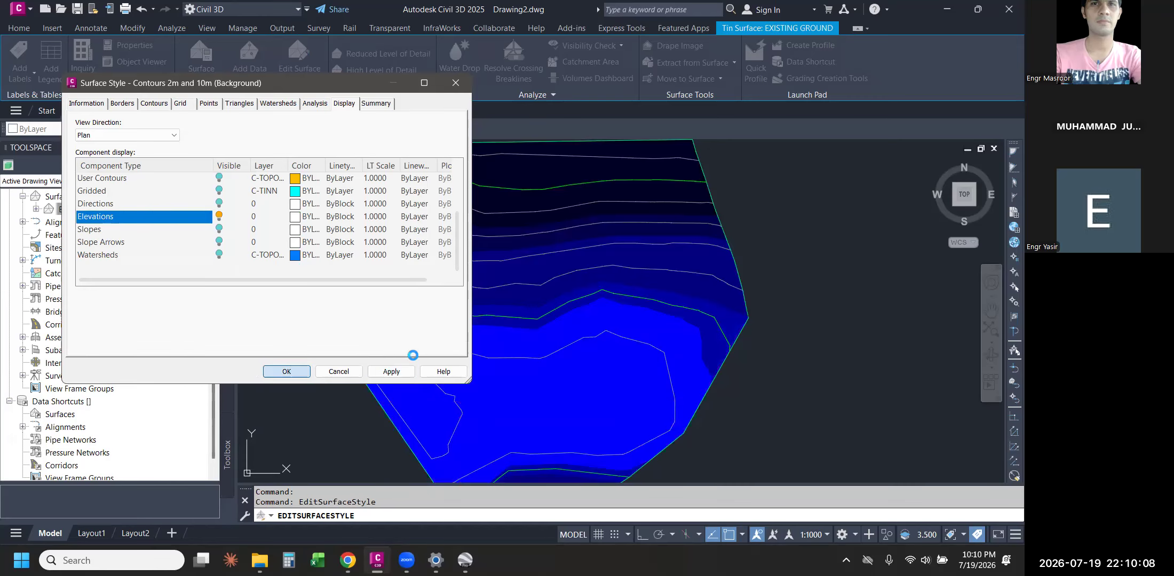
- Try creating the EXISTING GROUND elevation ranges by Range interval with datum at an interval of 5, and cancel the surface properties
scroll(501, 360, down, 5)
scroll(508, 331, up, 5)
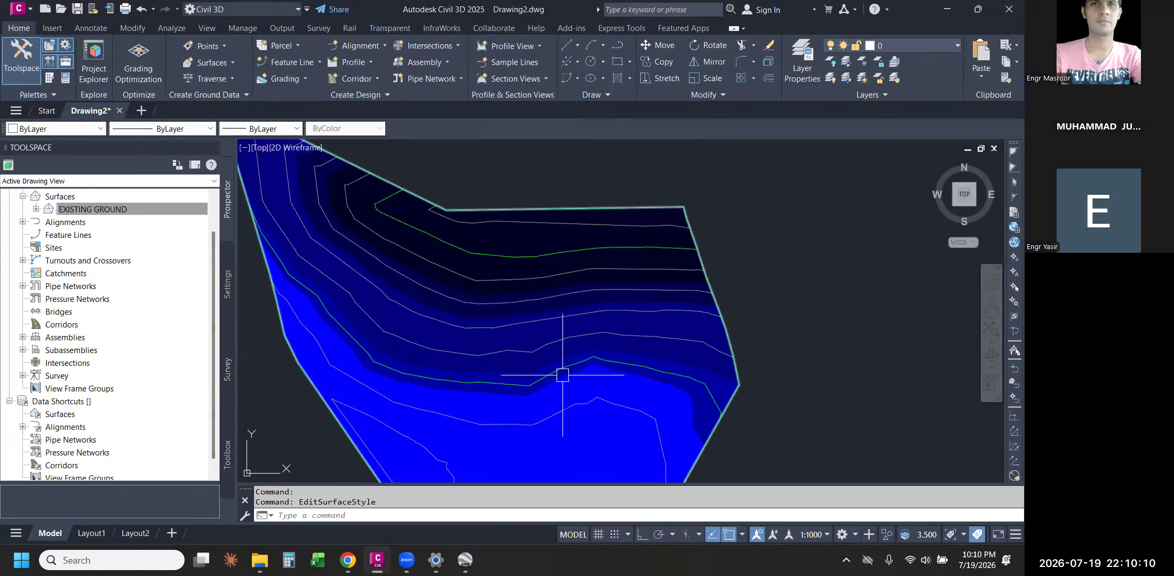
middle_drag(554, 368, 701, 363)
click(662, 333)
right_click(662, 335)
click(749, 240)
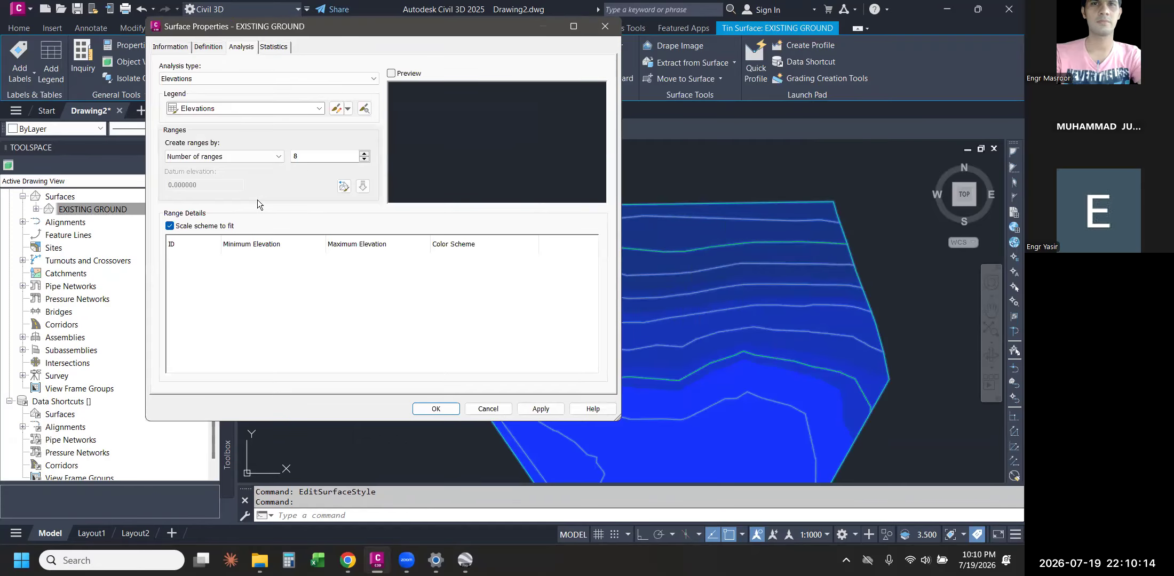
click(237, 158)
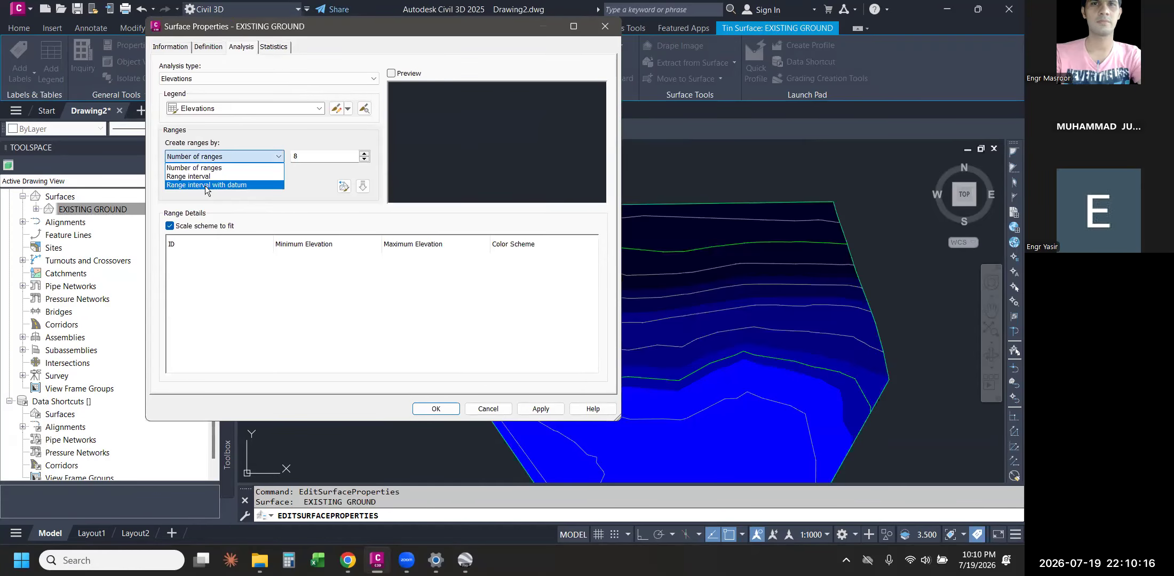
click(211, 186)
key(Tab)
click(363, 186)
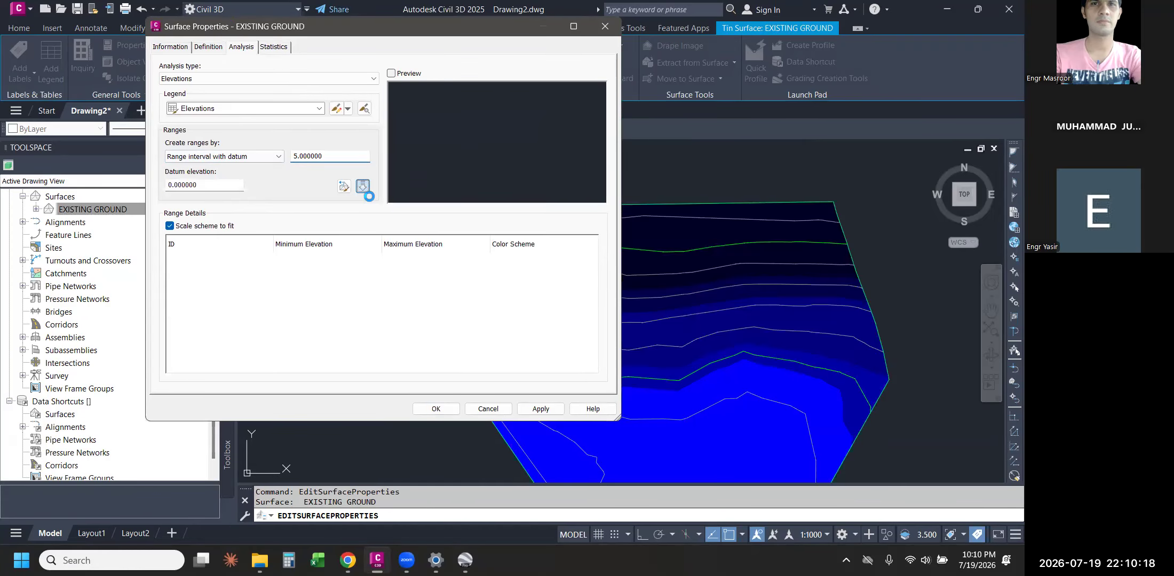
scroll(531, 318, down, 8)
click(345, 186)
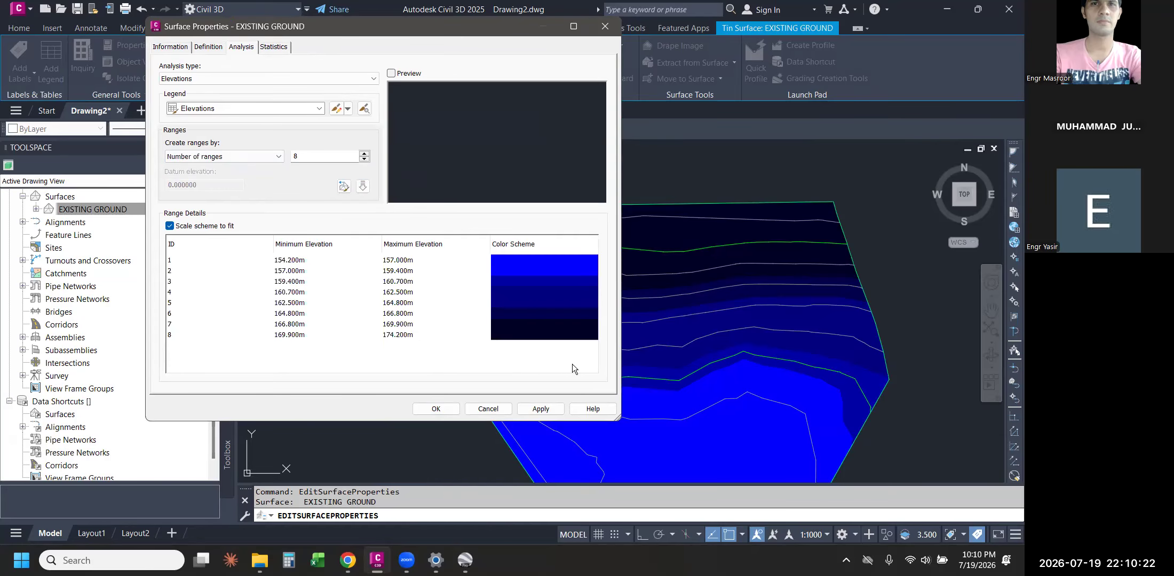
click(479, 409)
- Turn off the Elevations component and turn on Slopes in the surface style's plan display
right_click(582, 330)
click(670, 254)
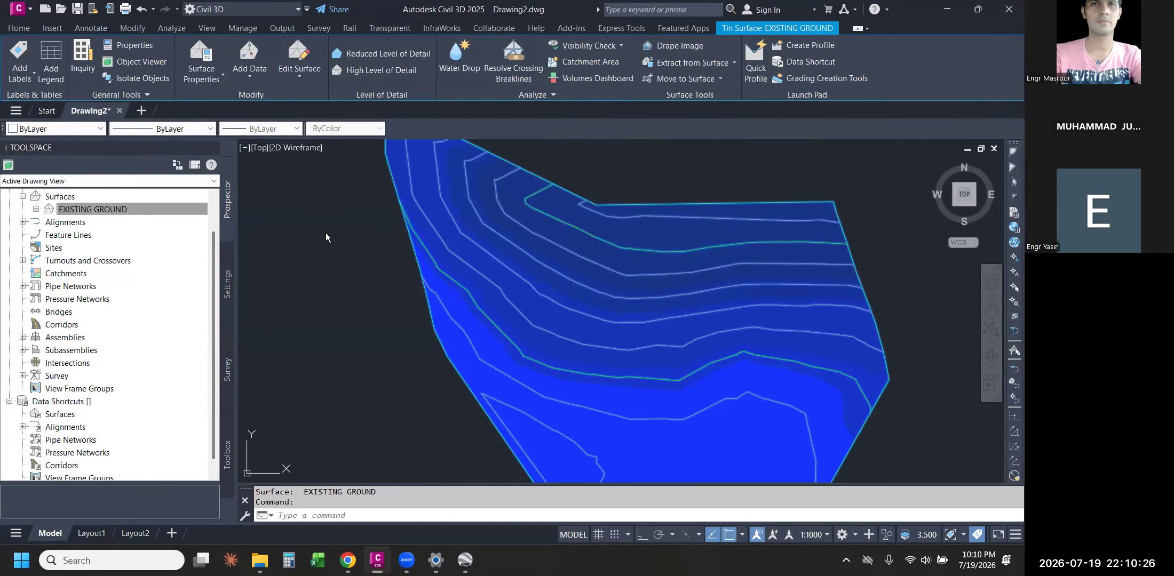
click(219, 216)
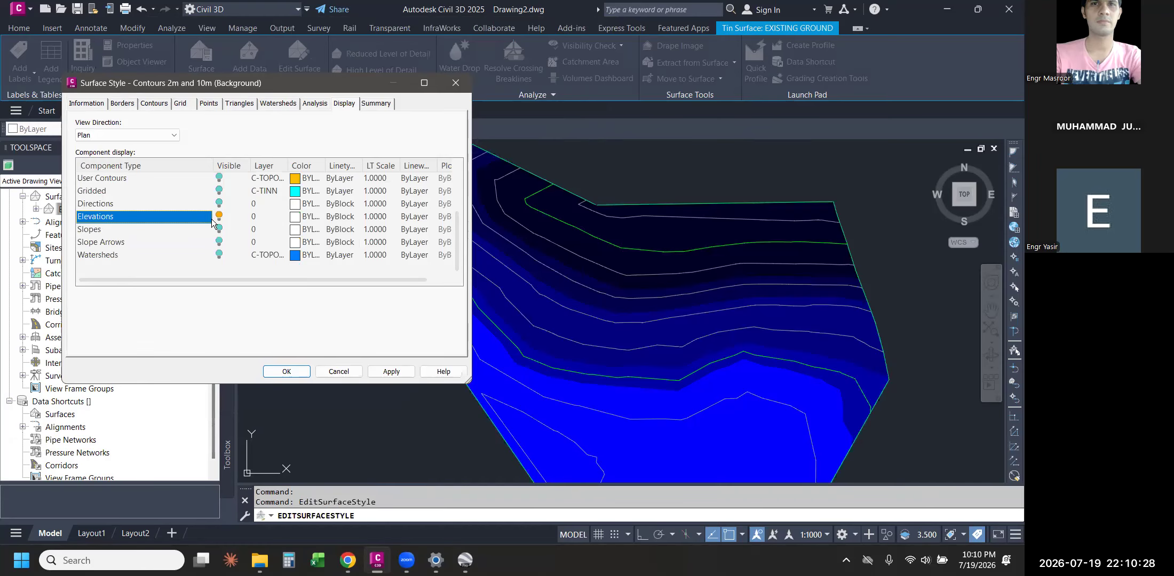
click(229, 230)
click(218, 229)
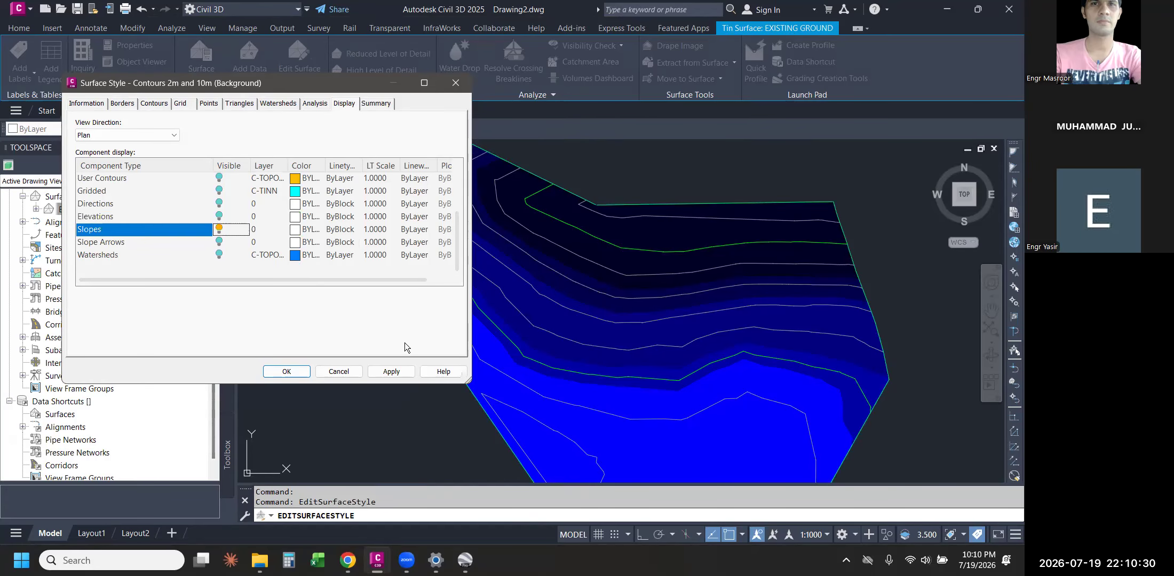
click(389, 371)
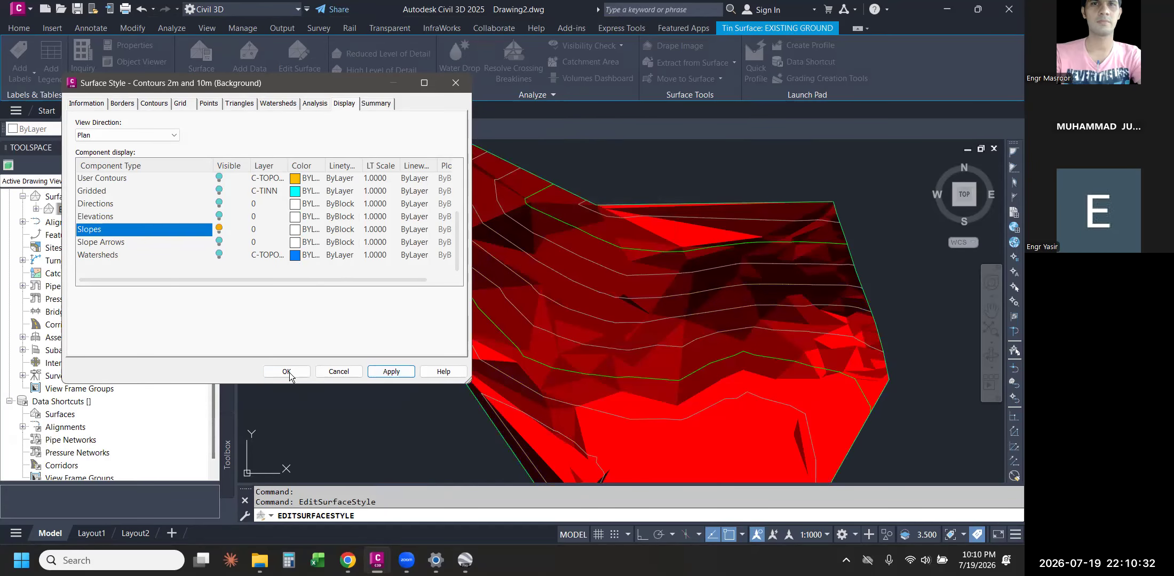
click(287, 372)
key(Escape)
- Turn on the Slope Arrows component in the EXISTING GROUND surface style, keeping Slopes displayed
scroll(597, 309, down, 3)
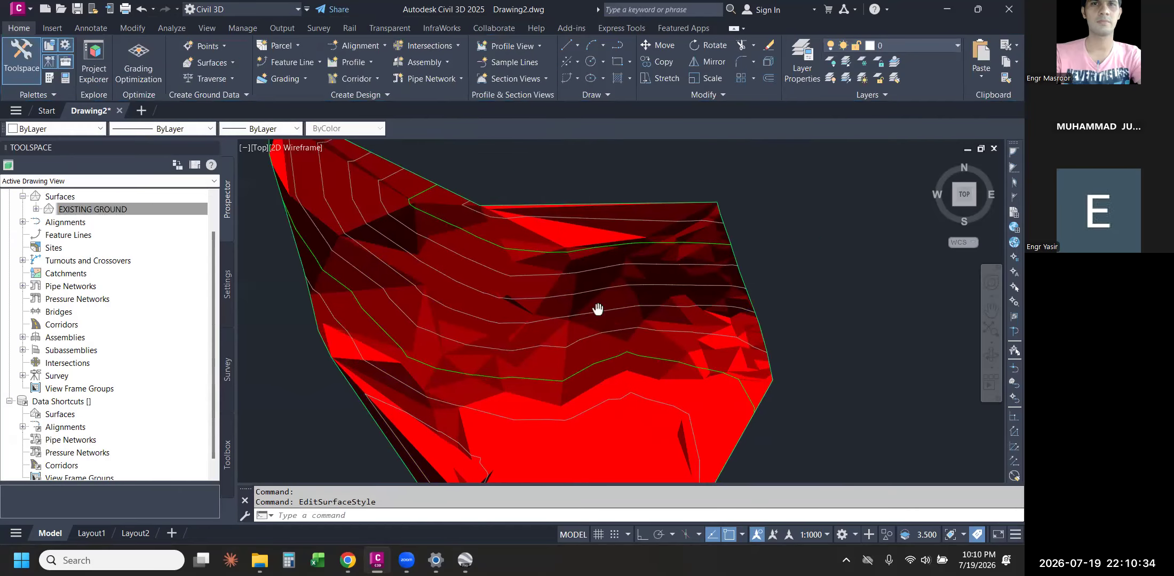
click(569, 308)
scroll(534, 326, up, 4)
key(Escape)
scroll(556, 326, down, 4)
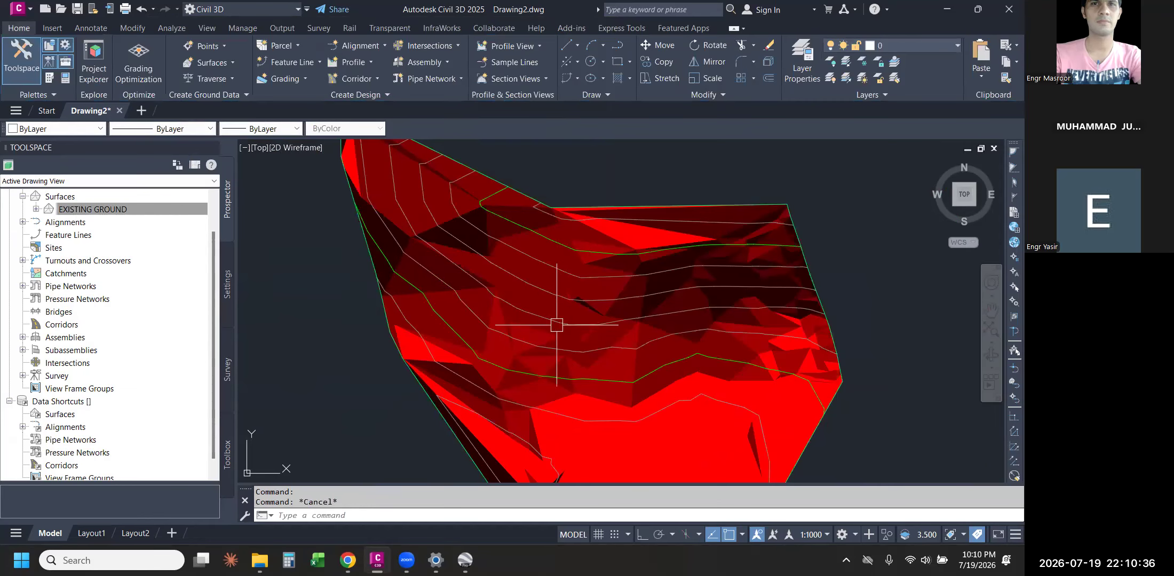
middle_drag(541, 307, 536, 296)
click(565, 290)
right_click(561, 292)
click(654, 213)
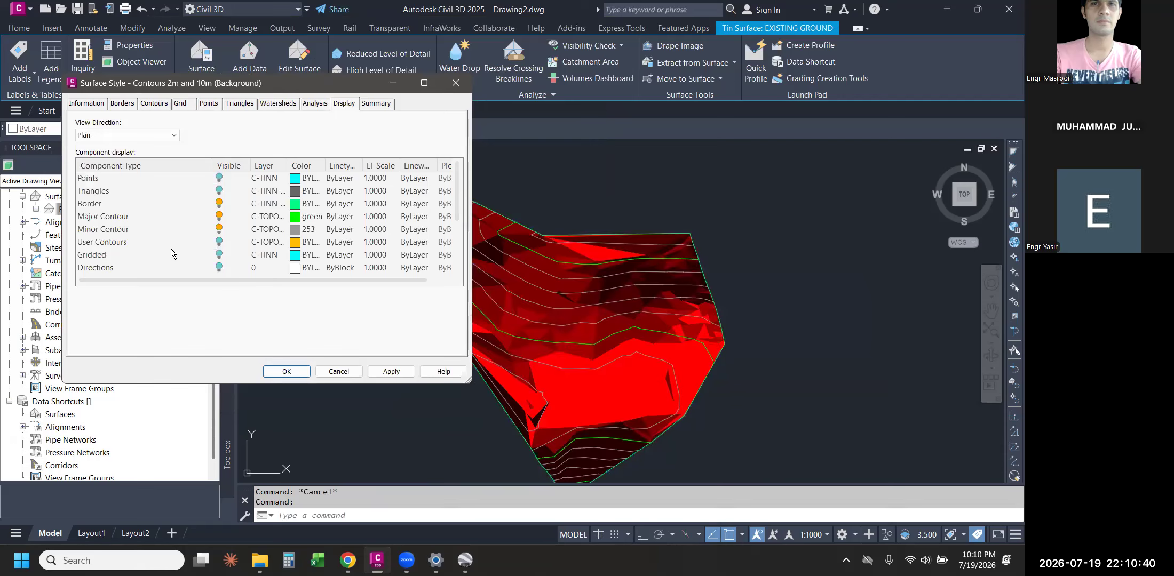
click(125, 230)
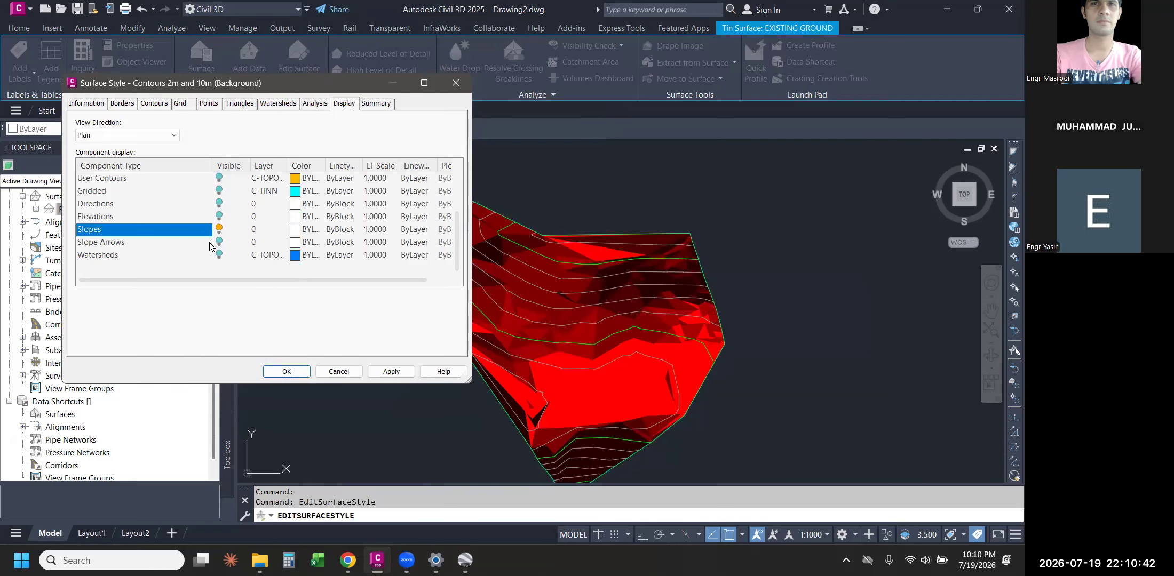
click(161, 243)
click(219, 243)
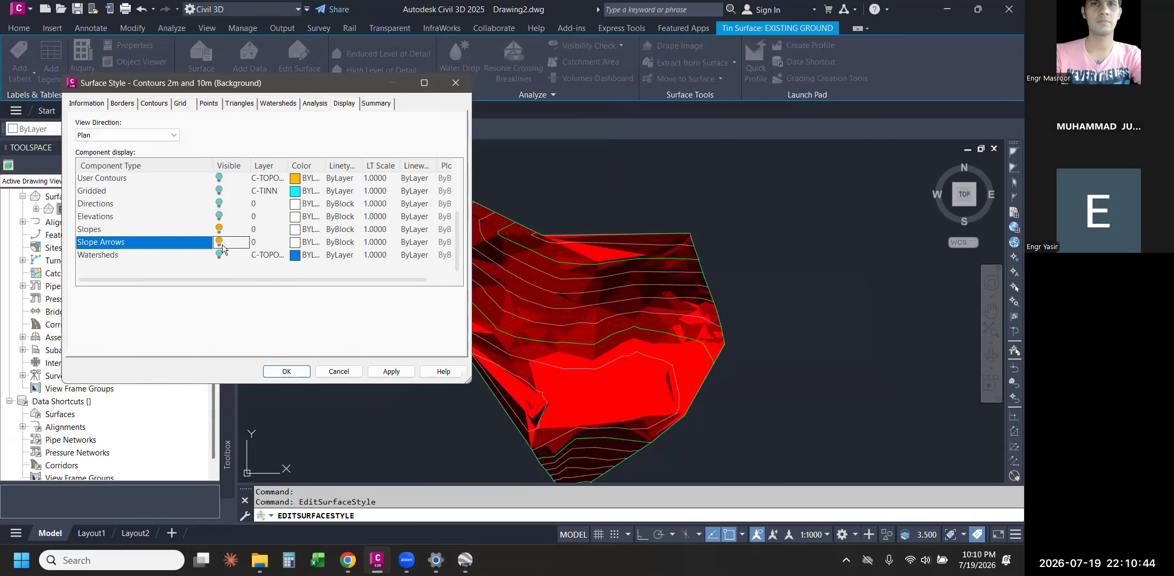
click(286, 372)
- Examine the directions and colors of the slope arrows across the surface, from the upper slopes to the lower tip
scroll(557, 294, up, 2)
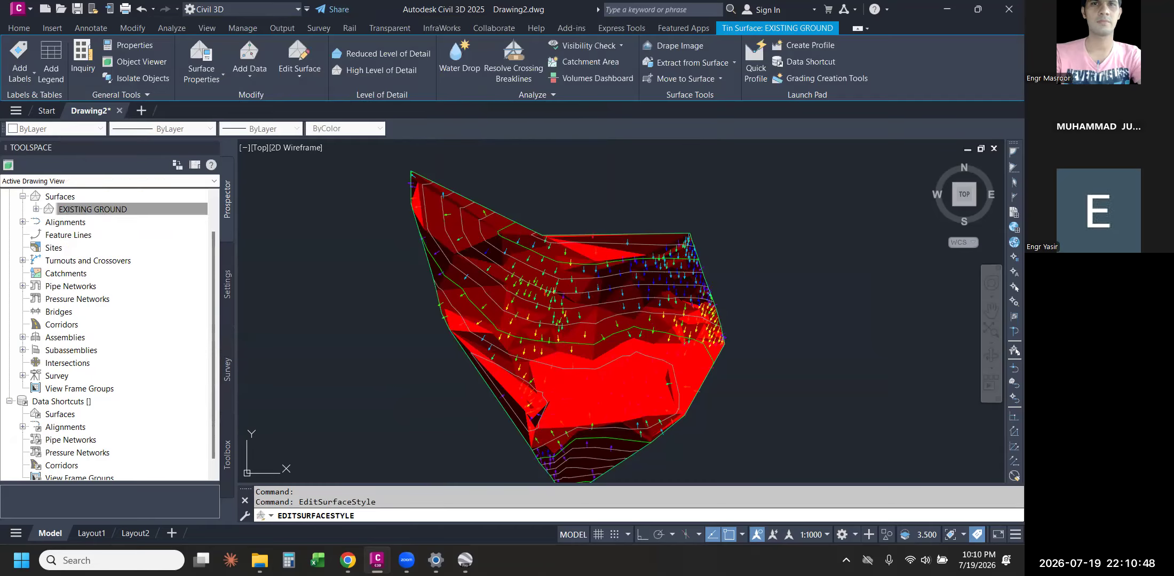
scroll(550, 301, up, 4)
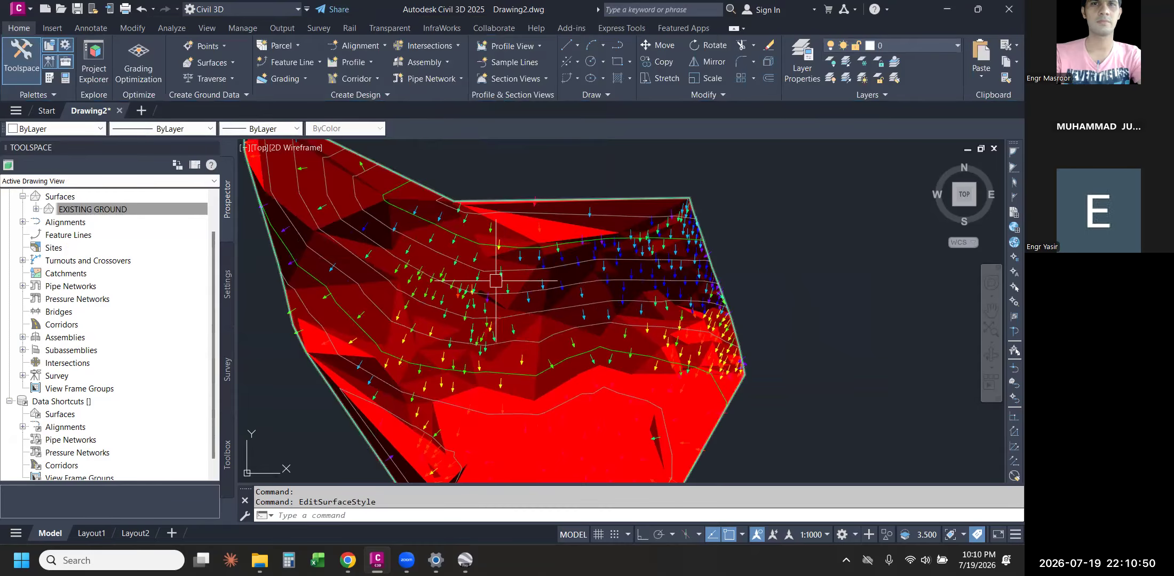
scroll(523, 213, down, 3)
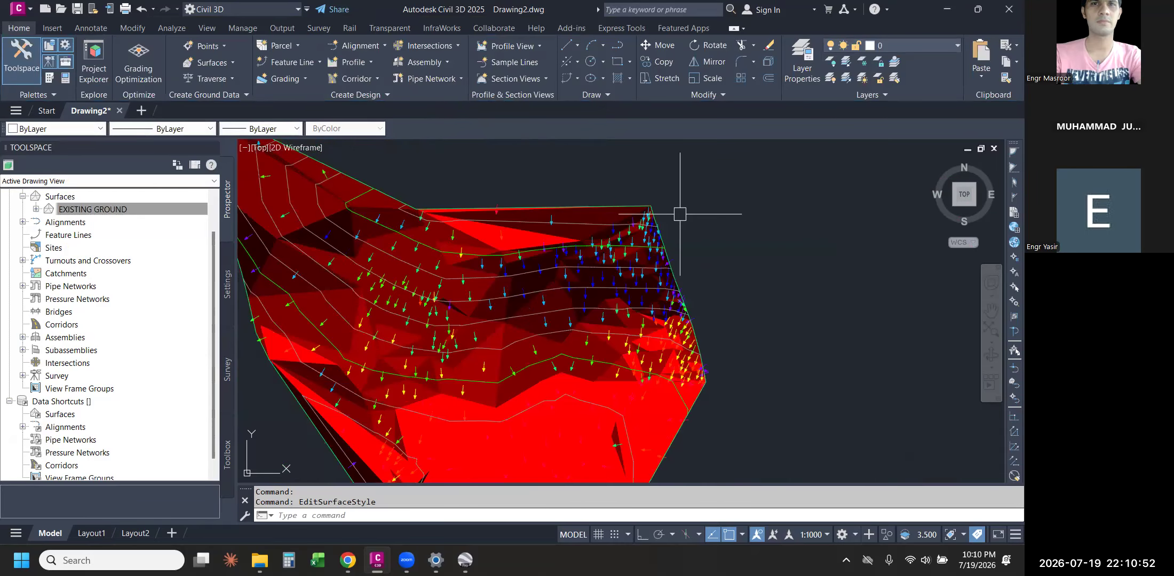
scroll(630, 187, down, 1)
scroll(533, 240, up, 5)
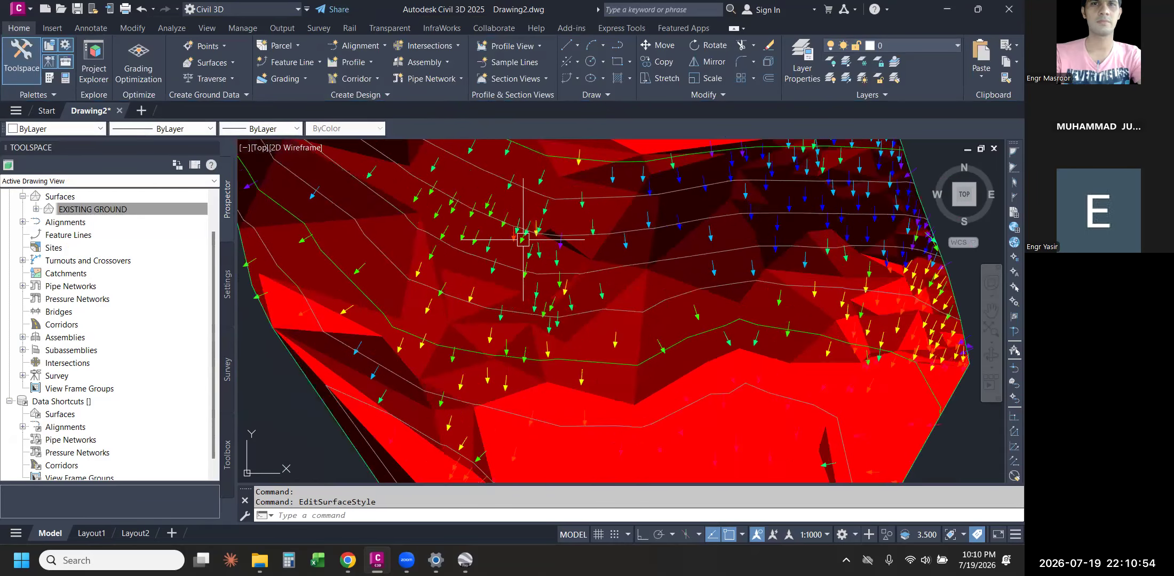
scroll(470, 330, down, 1)
middle_drag(480, 304, 545, 202)
scroll(545, 202, down, 1)
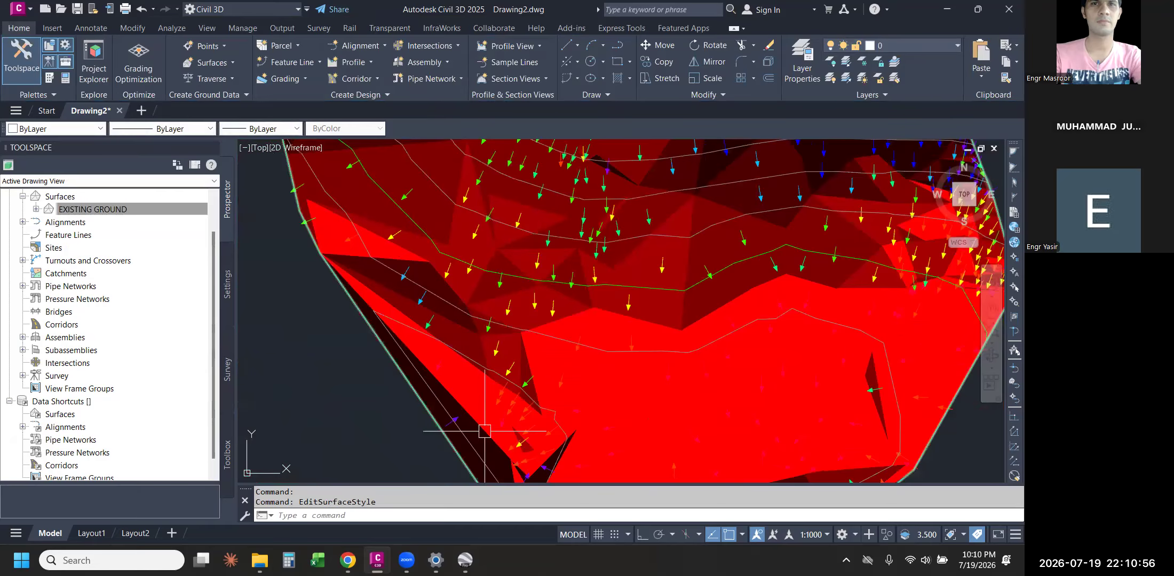
middle_drag(570, 388, 585, 344)
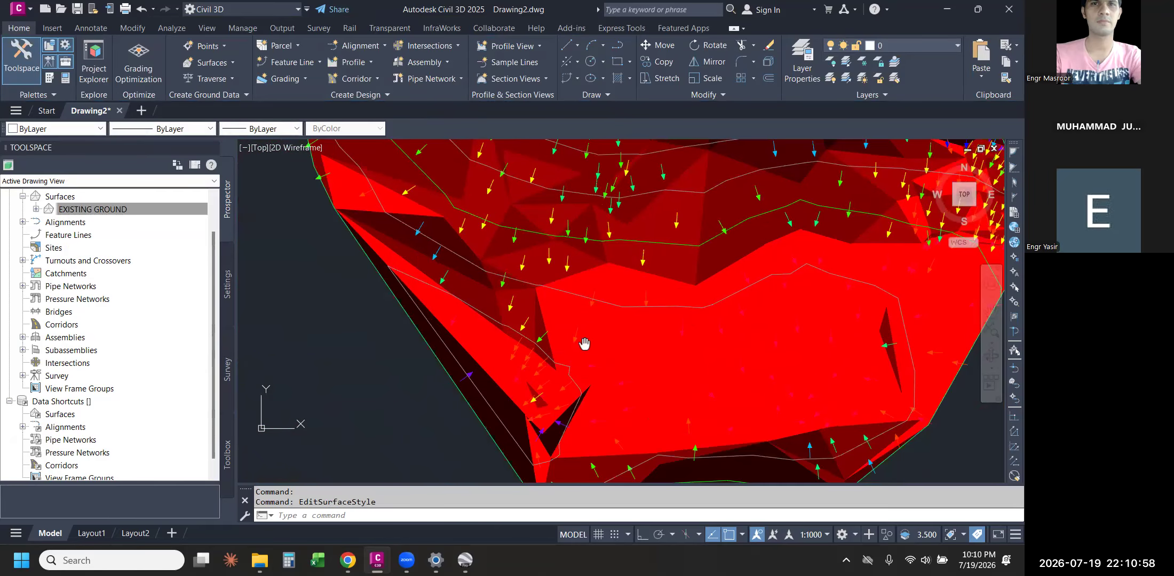
scroll(585, 344, down, 2)
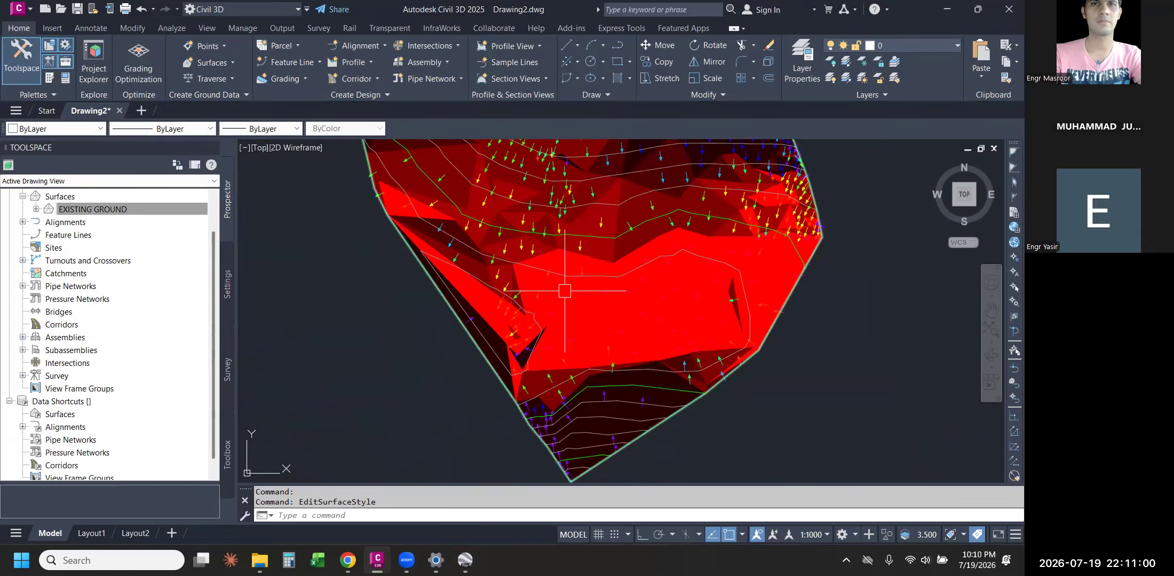
scroll(566, 309, up, 2)
scroll(544, 384, up, 1)
scroll(583, 397, down, 3)
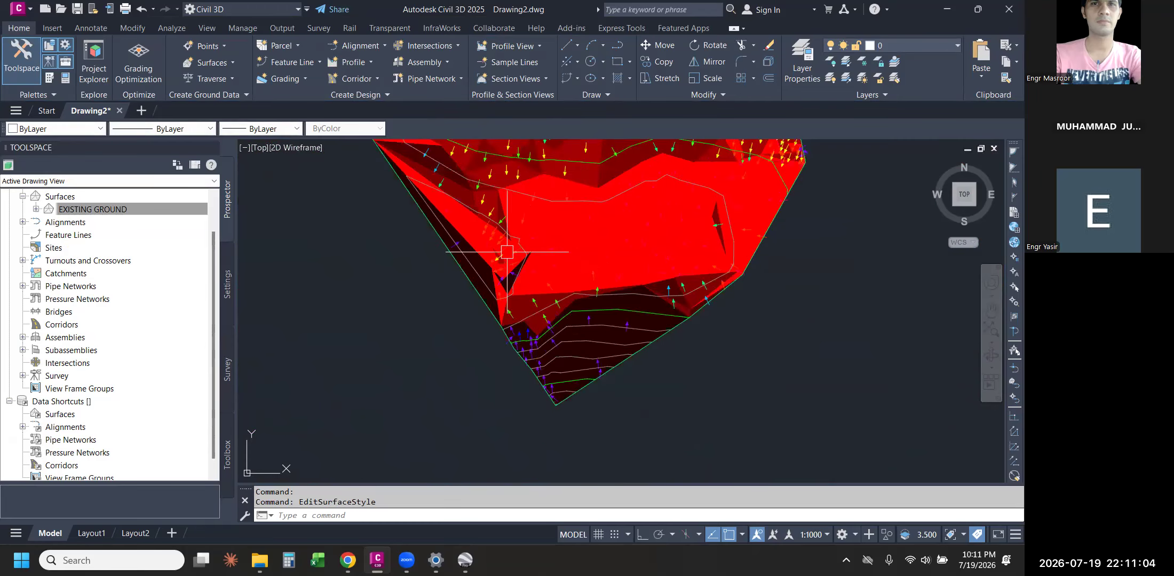
scroll(507, 252, down, 2)
middle_drag(534, 266, 536, 298)
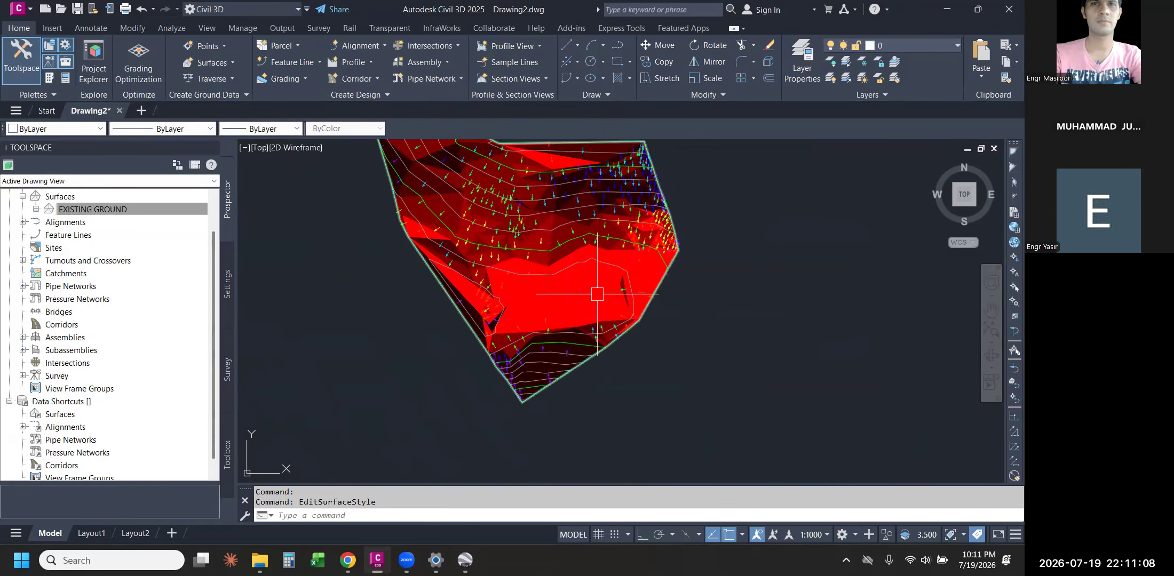
- Turn off Slopes and Slope Arrows and turn on Watersheds in the EXISTING GROUND surface style's plan display
scroll(550, 295, up, 2)
click(506, 367)
right_click(544, 383)
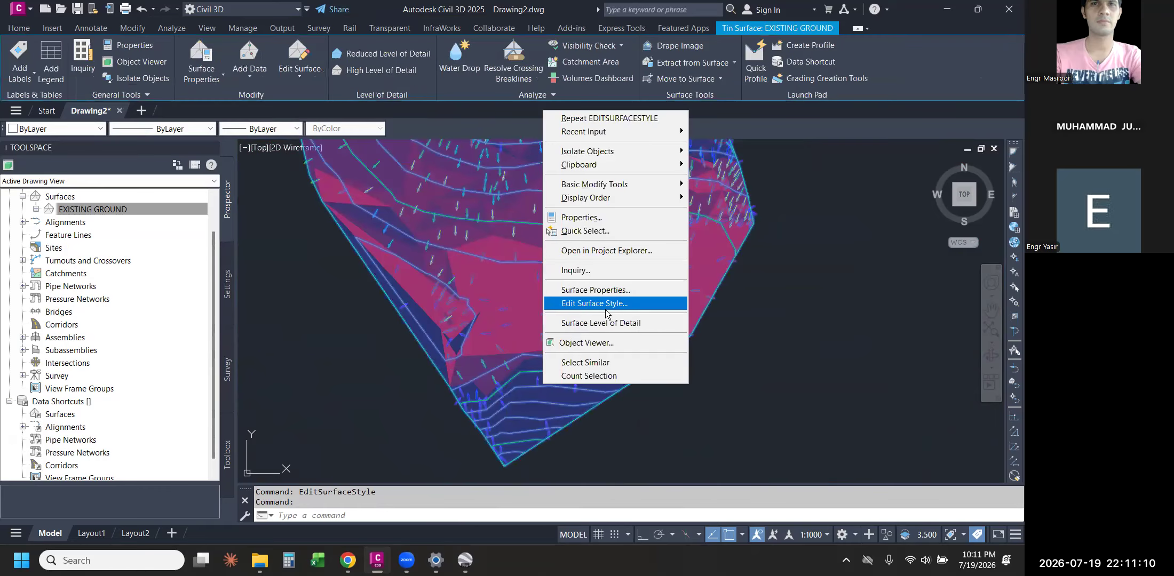
click(611, 303)
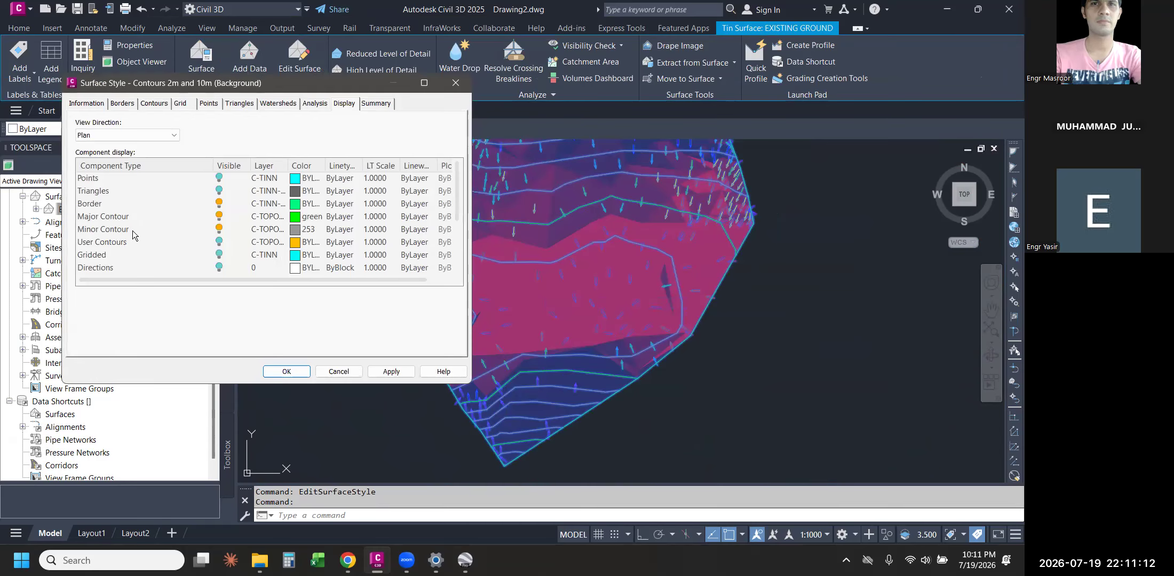
scroll(135, 233, down, 3)
click(220, 238)
click(219, 229)
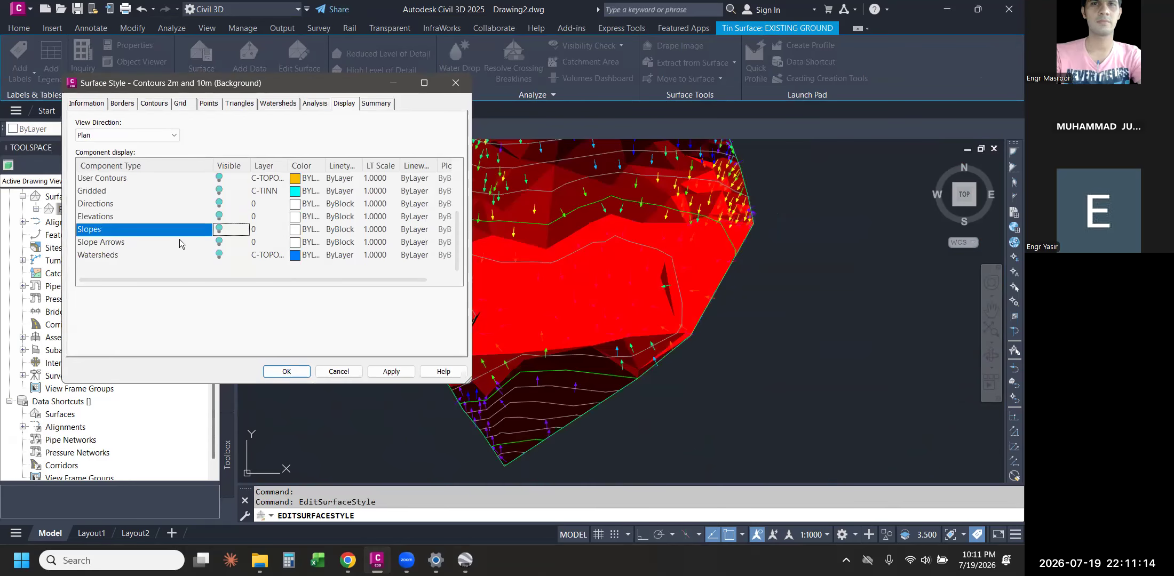
click(137, 254)
click(219, 256)
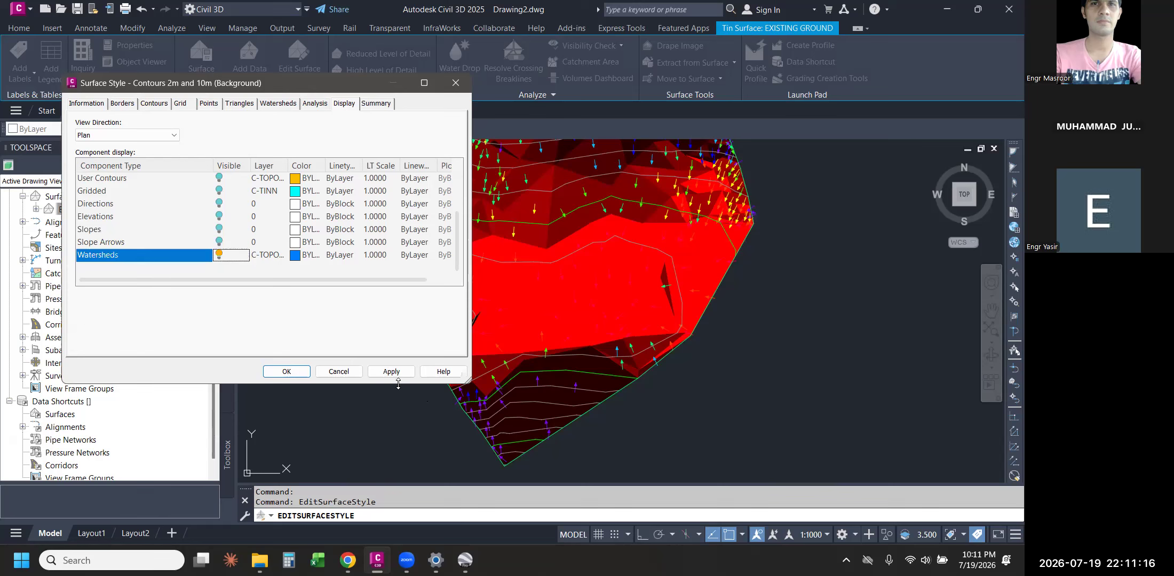
click(392, 372)
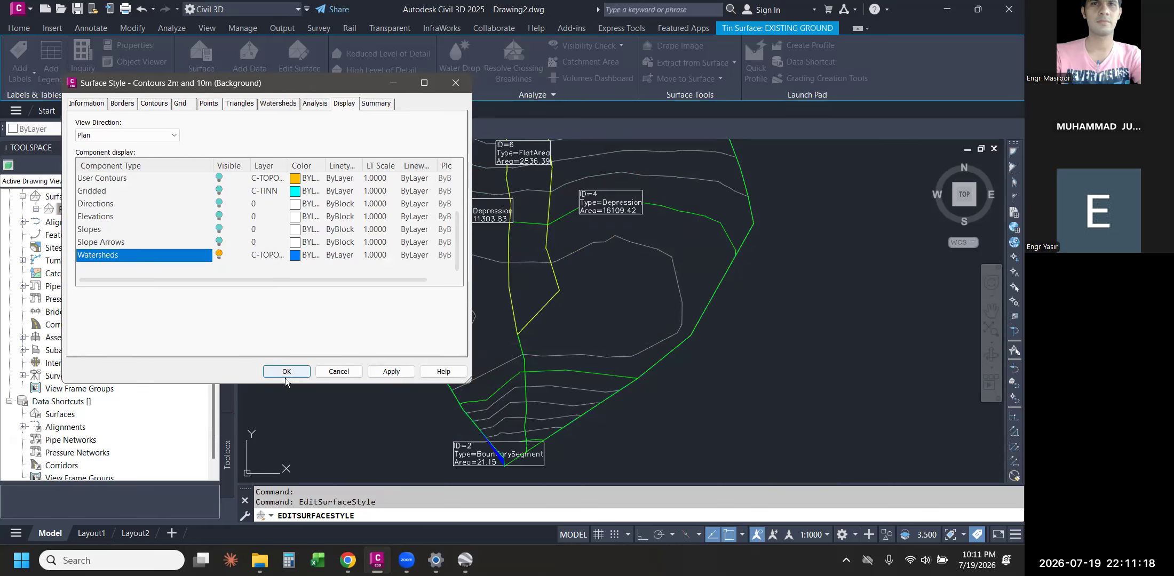
click(287, 372)
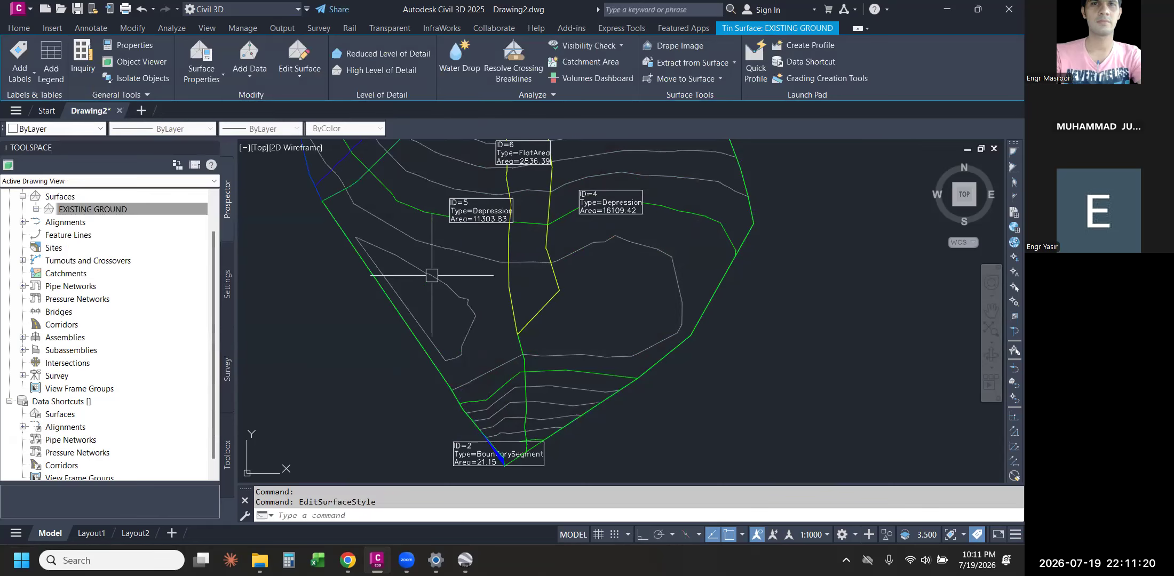
key(Escape)
- Examine the watershed boundaries and their ID, type and area labels across the whole surface
scroll(516, 388, up, 2)
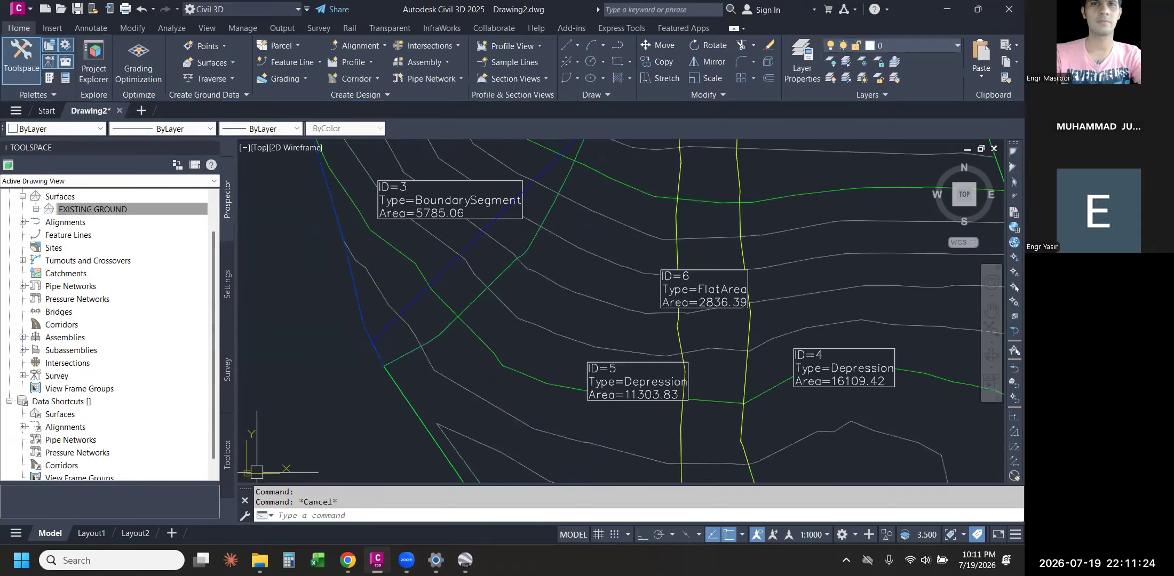
scroll(598, 426, down, 3)
scroll(534, 278, up, 6)
scroll(548, 278, down, 1)
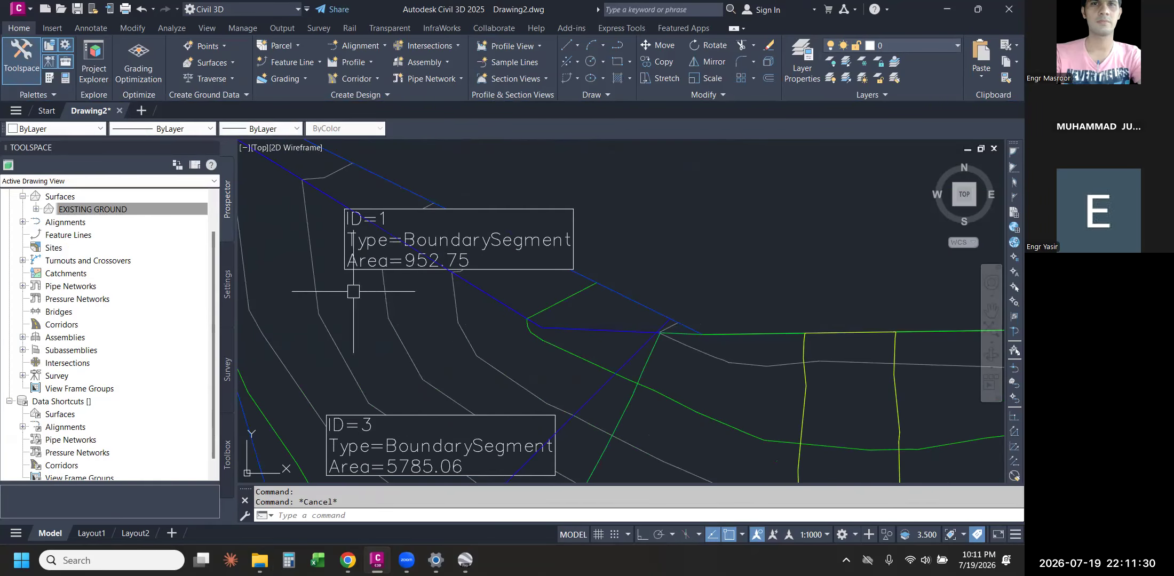
scroll(414, 213, down, 4)
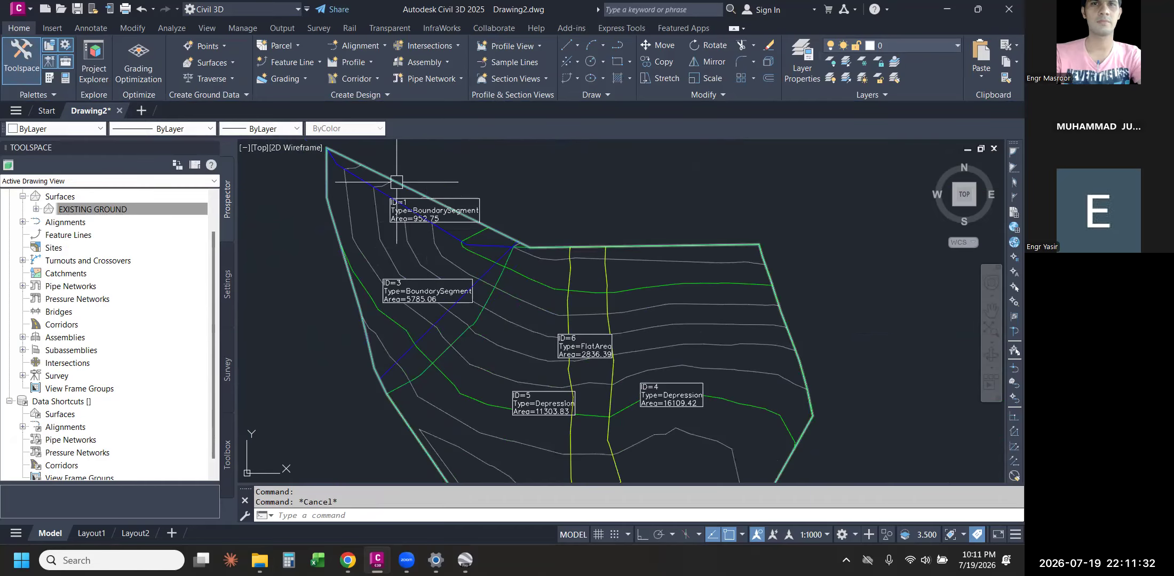
middle_drag(460, 337, 433, 268)
mouse_move(566, 292)
middle_down()
mouse_move(566, 203)
mouse_move(561, 260)
middle_up()
scroll(557, 223, up, 2)
scroll(561, 260, up, 2)
scroll(627, 302, down, 4)
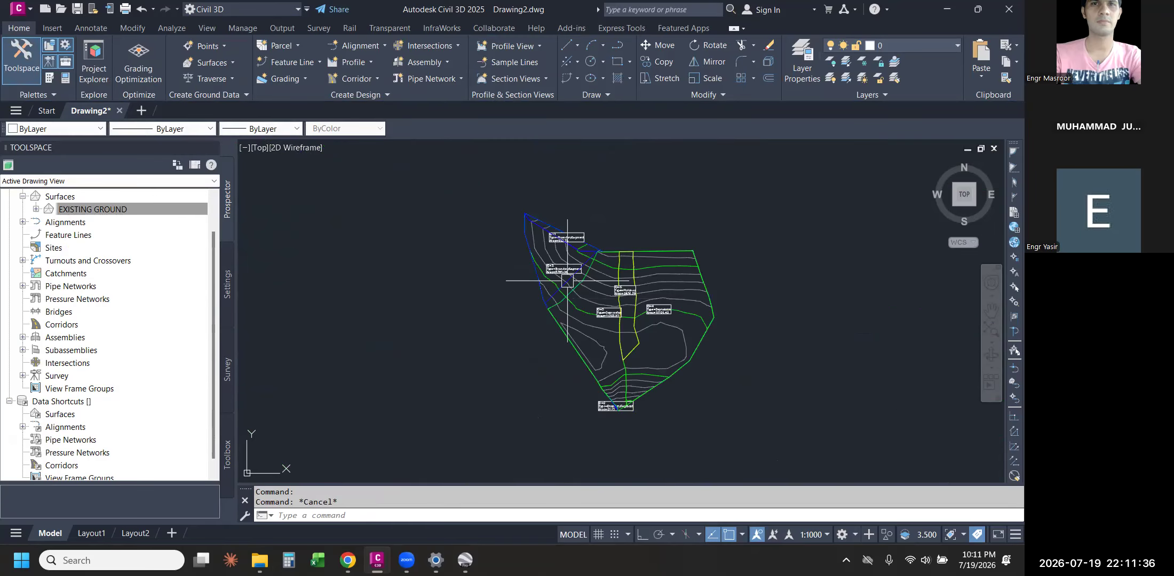
- Turn off the Watersheds component in the EXISTING GROUND surface style and apply the change
scroll(586, 291, up, 2)
click(587, 292)
right_click(591, 293)
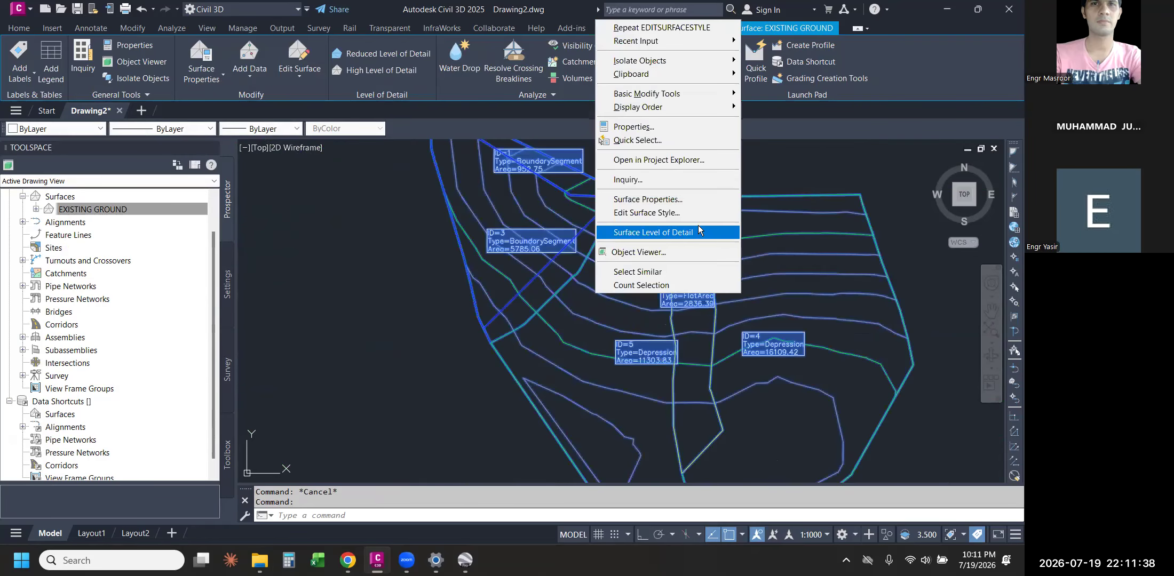
click(689, 214)
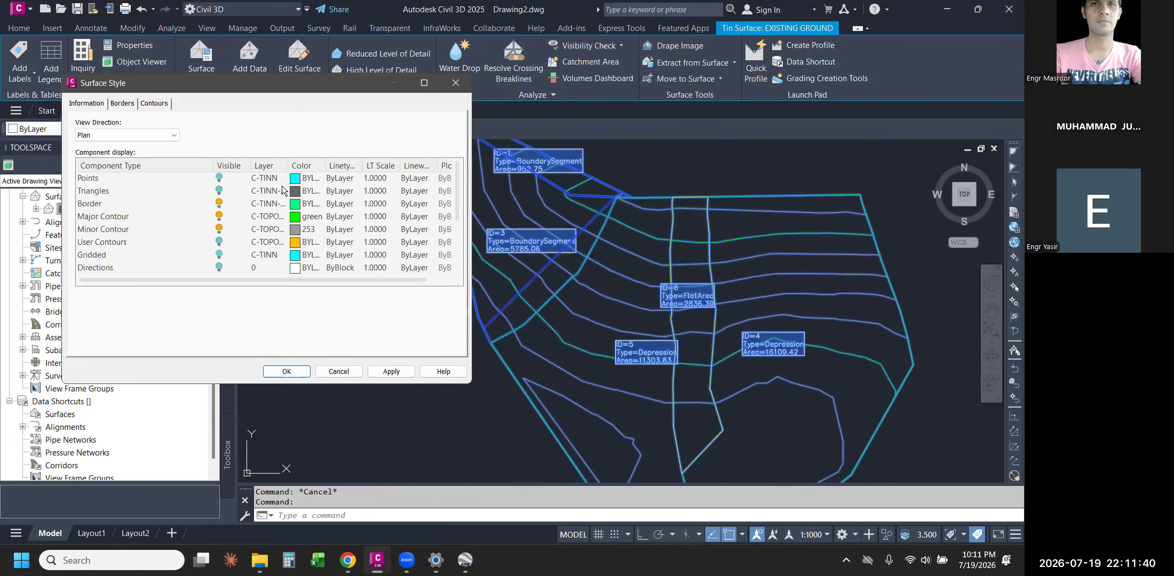
scroll(205, 249, down, 2)
click(219, 254)
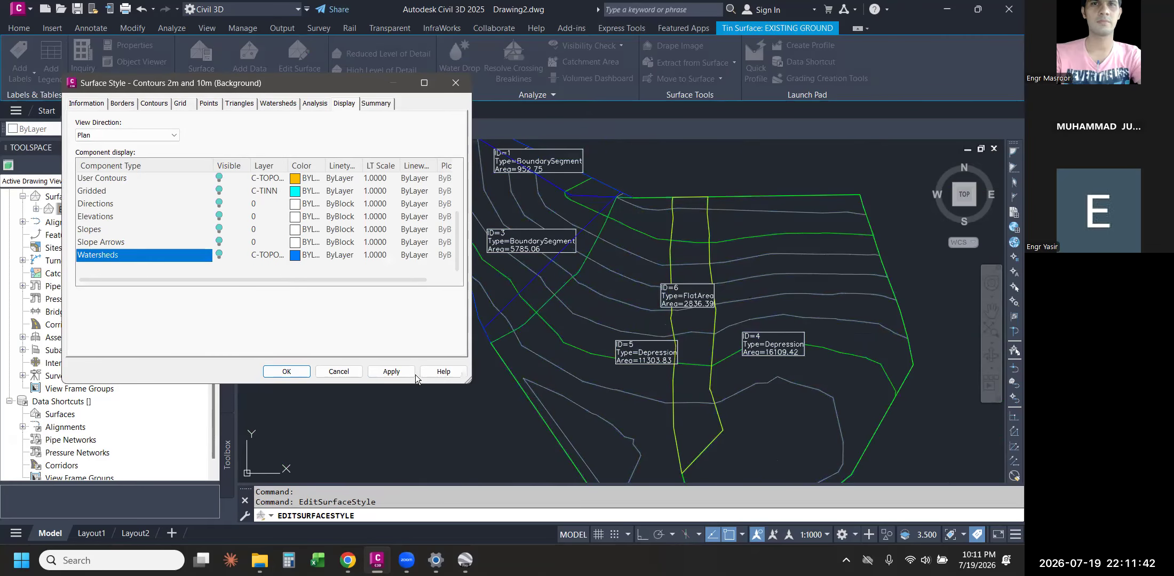
click(385, 371)
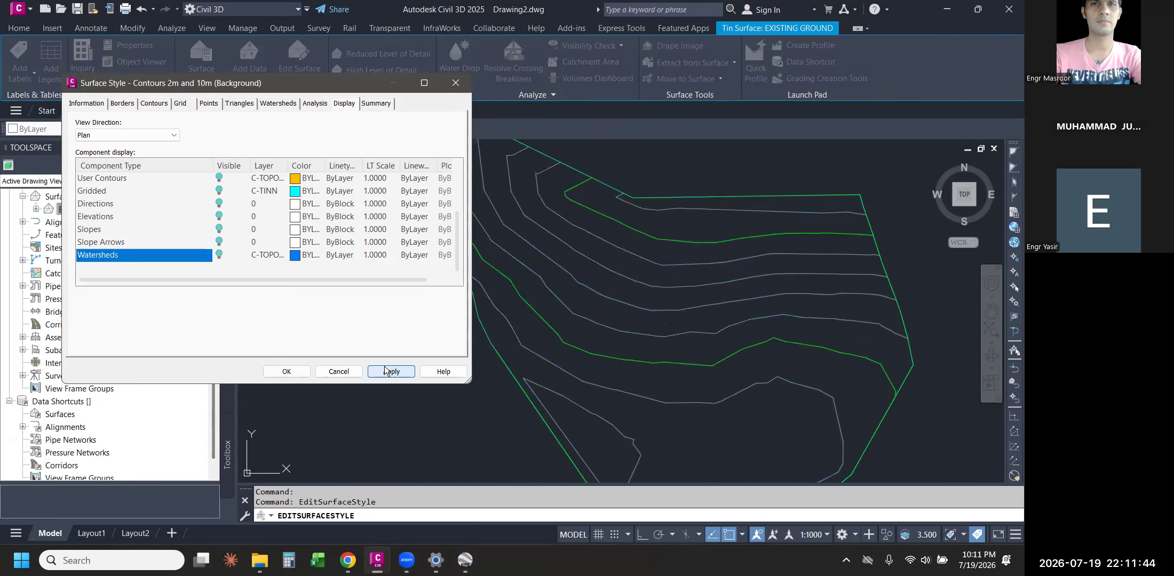
- Review the Information, 3D Geometry and Datum properties in the surface style's summary, including the Use Datum setting
drag(343, 89, 437, 116)
click(469, 131)
scroll(223, 224, down, 4)
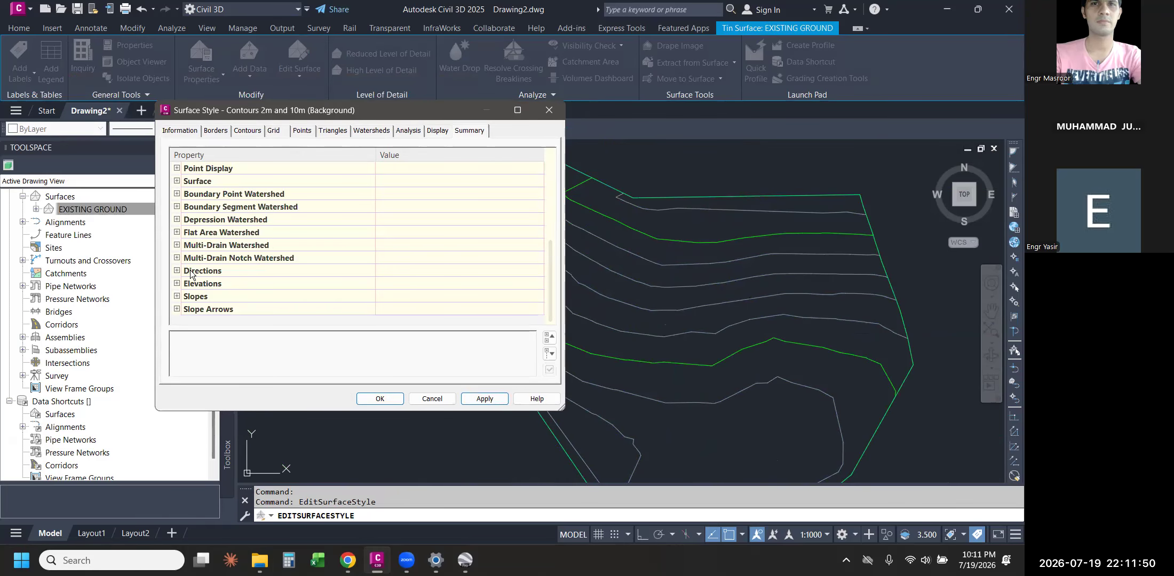
scroll(233, 240, up, 4)
click(177, 169)
click(177, 168)
click(177, 182)
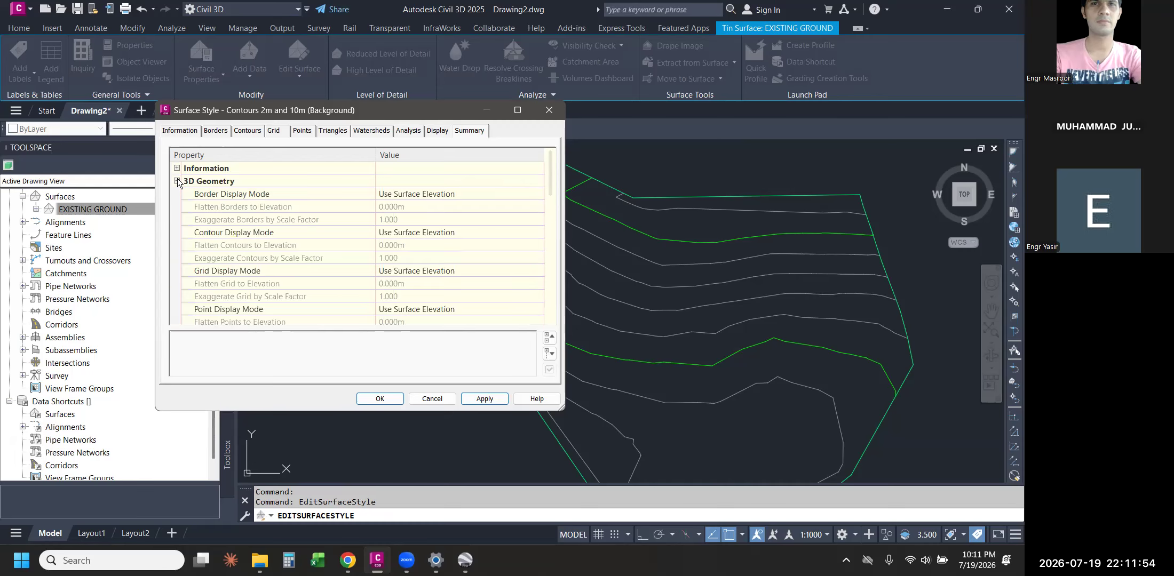
click(177, 181)
click(177, 206)
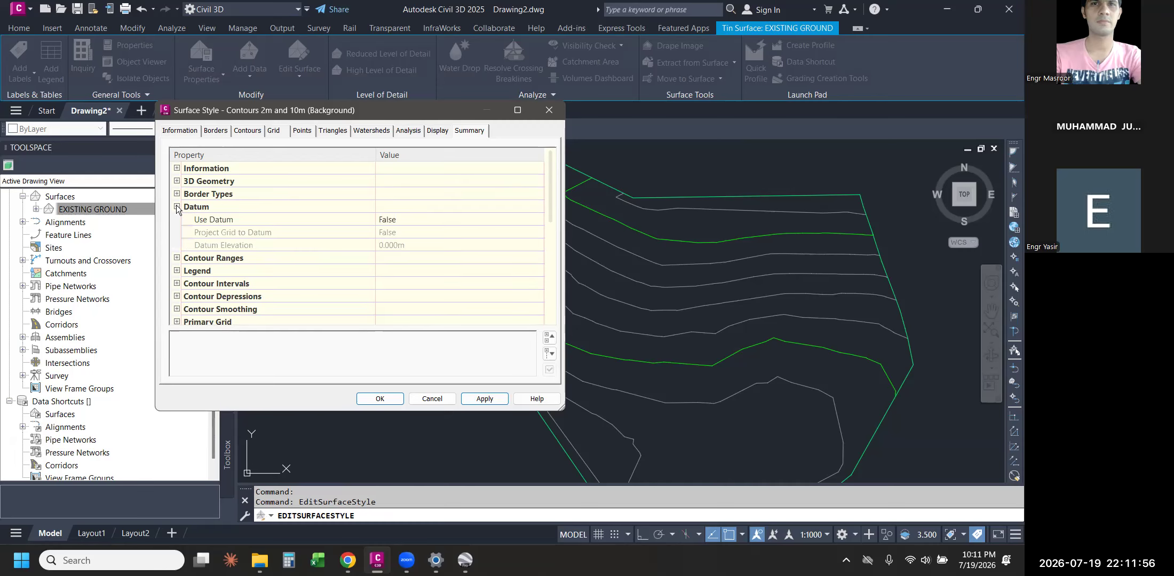
click(176, 207)
click(177, 207)
click(418, 218)
click(419, 218)
click(411, 219)
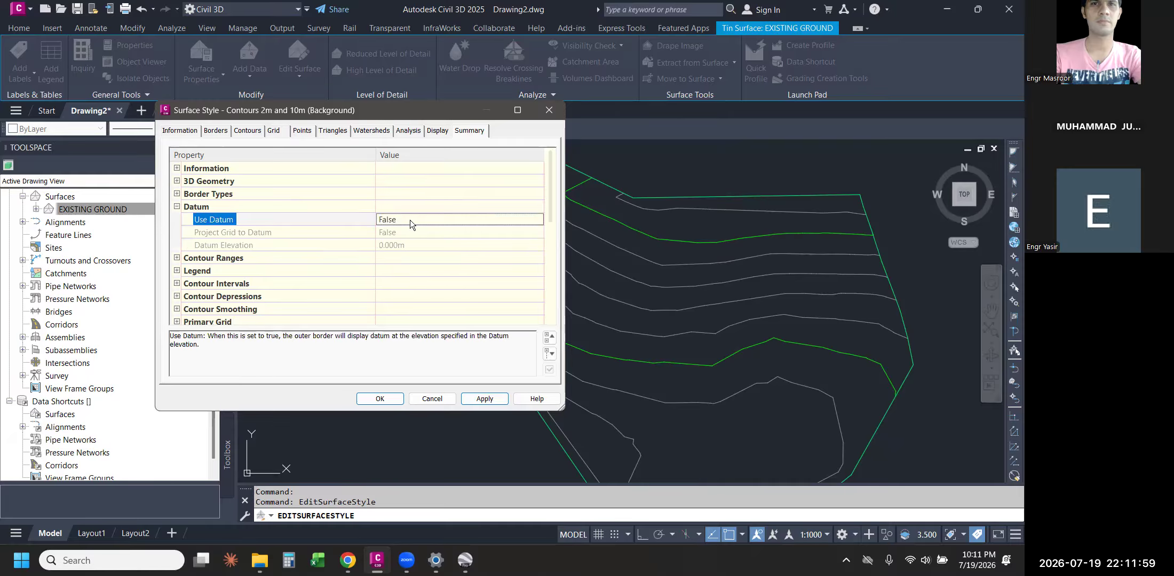
click(177, 206)
- Set the Range Precision of the style's Elevations analysis to .001
scroll(194, 244, down, 3)
scroll(194, 244, down, 1)
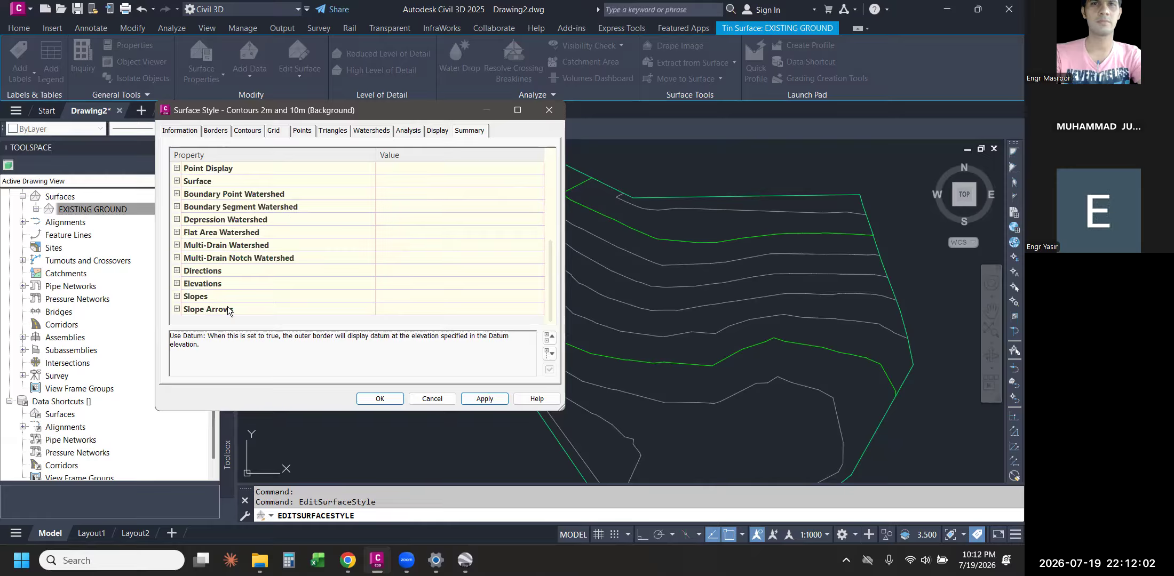
click(177, 283)
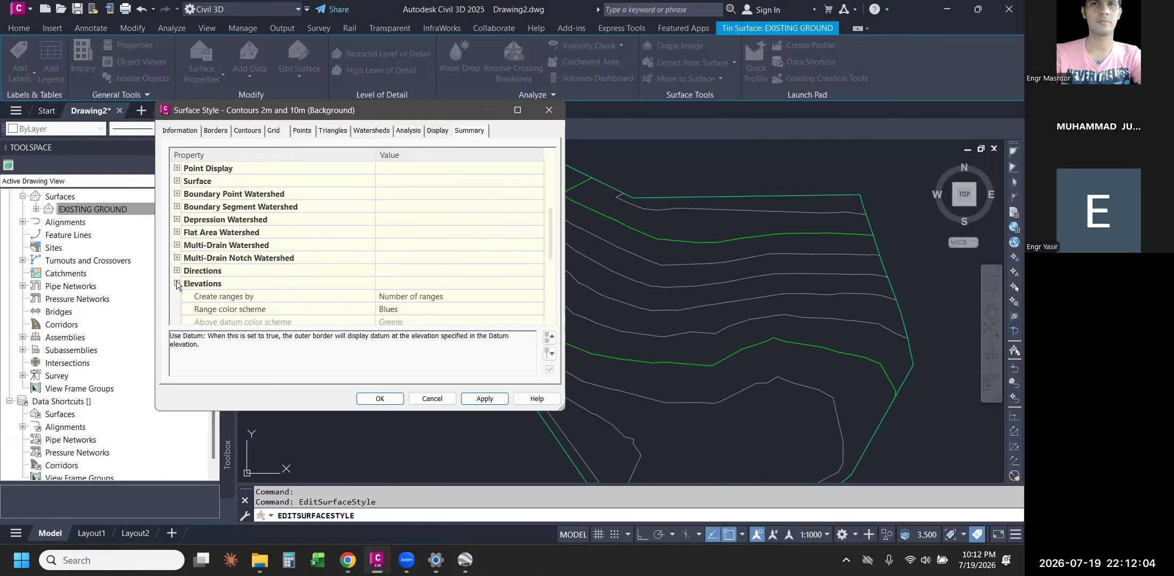
scroll(452, 299, down, 2)
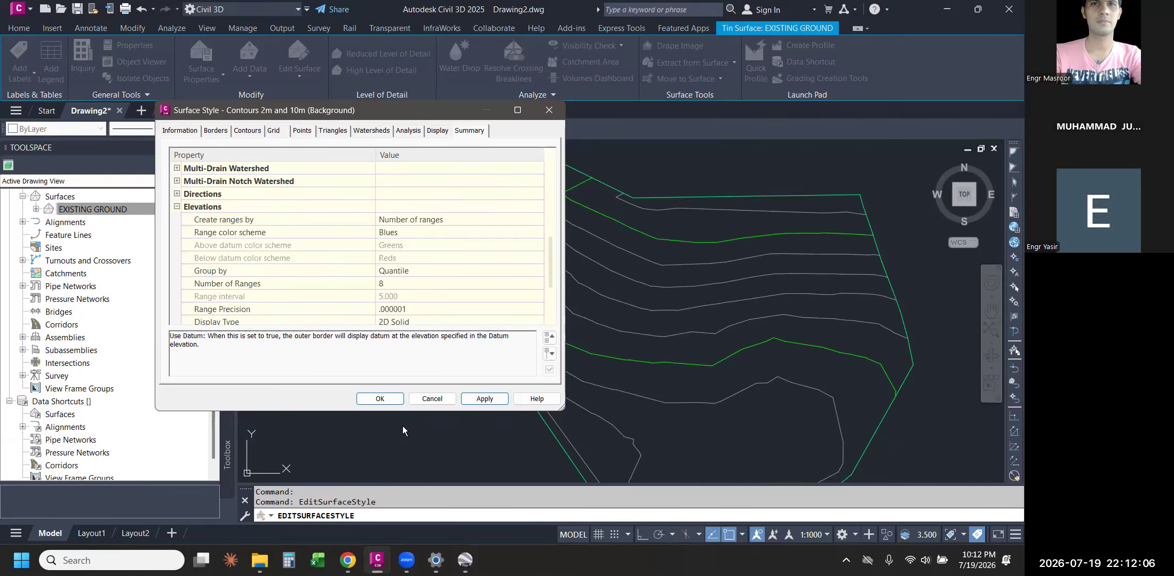
click(421, 307)
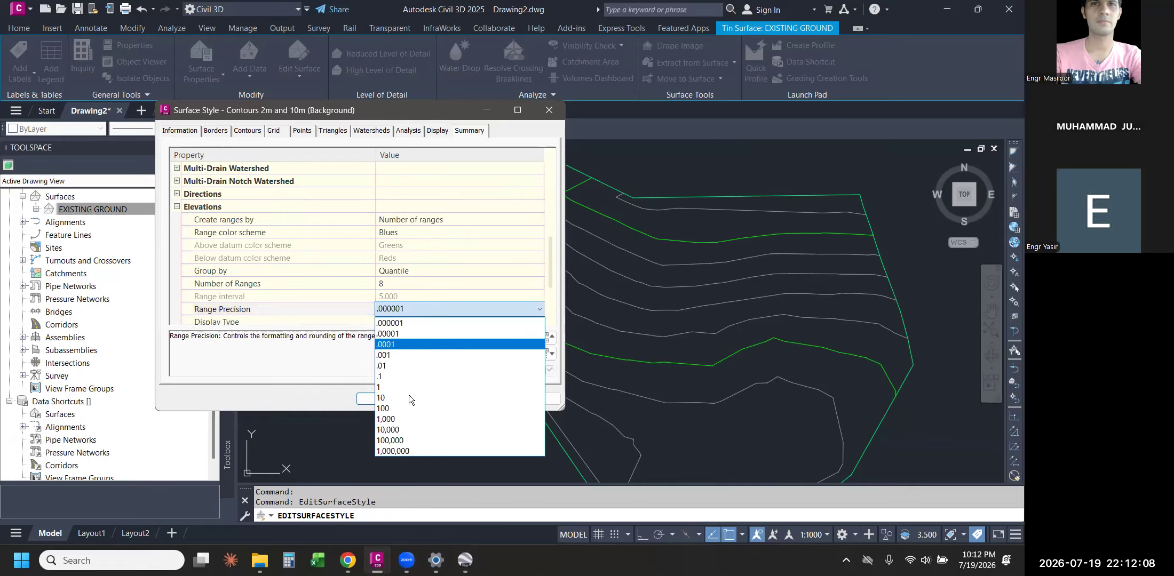
click(406, 355)
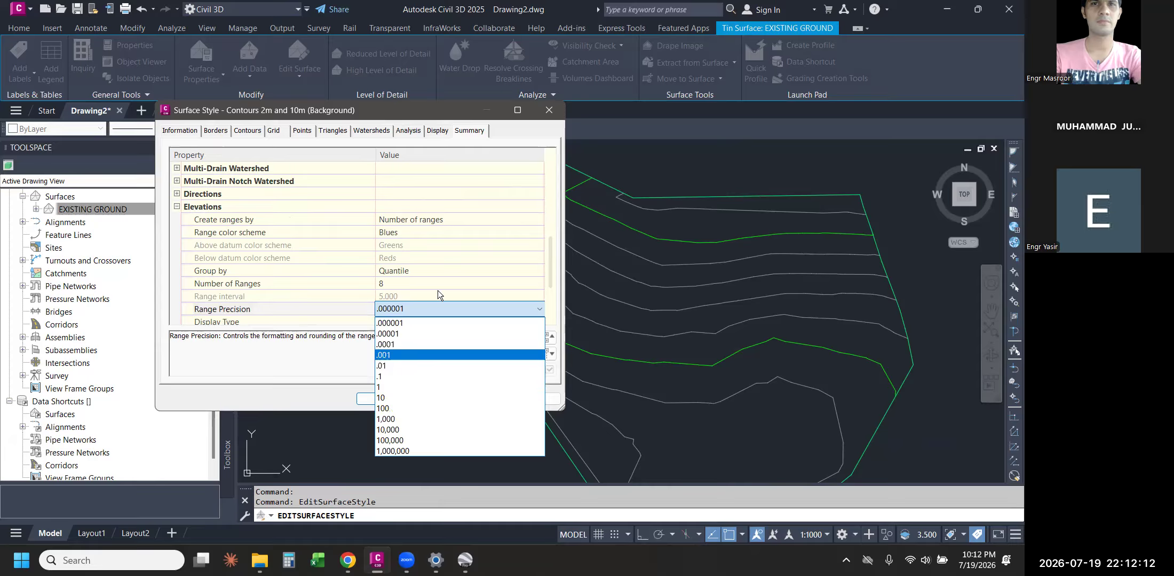
- Review the display type options for Elevations and the Slopes properties in the style's summary
scroll(440, 286, down, 2)
click(437, 246)
click(438, 246)
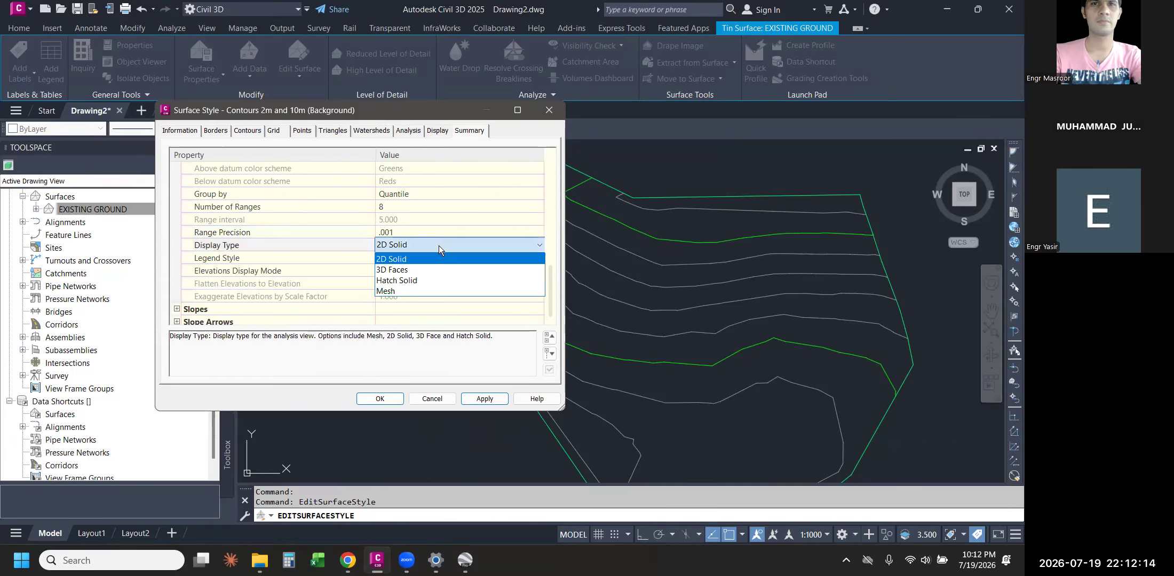
click(438, 246)
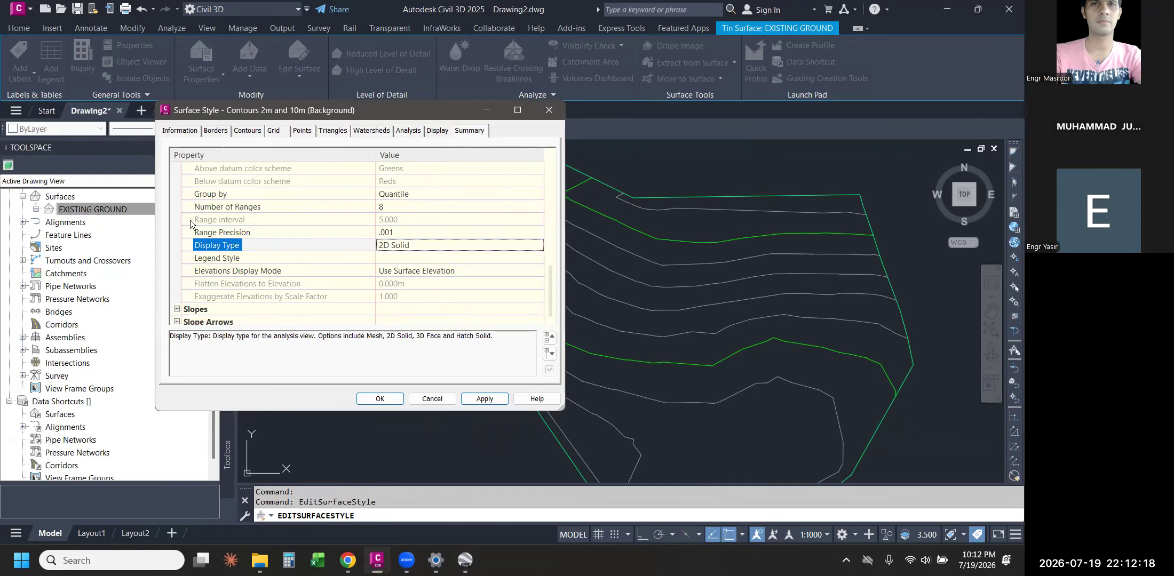
scroll(174, 246, up, 3)
click(177, 246)
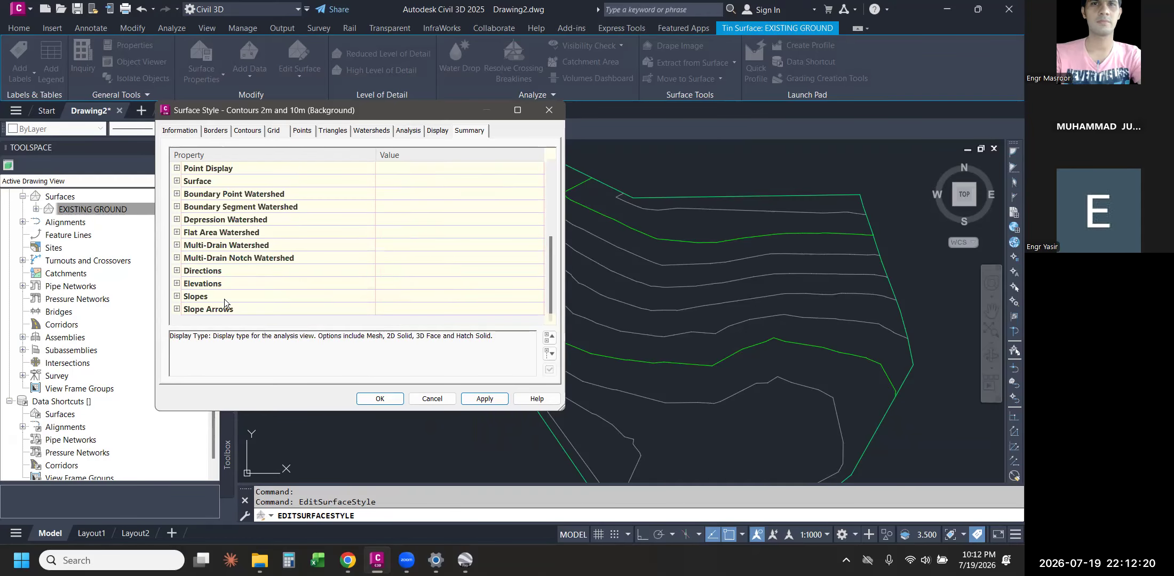
click(177, 296)
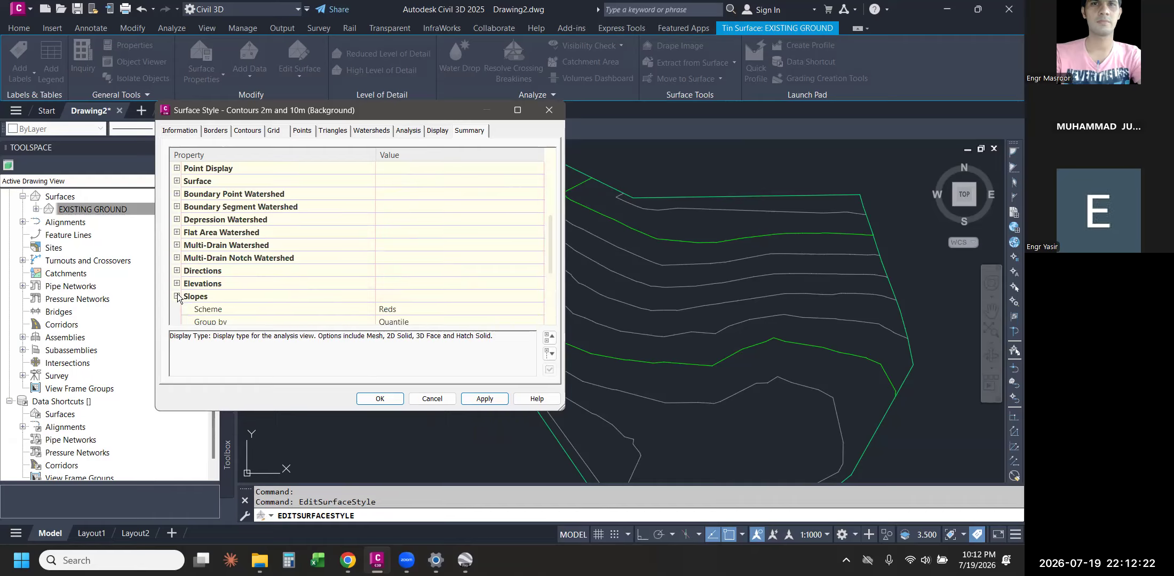
scroll(387, 273, down, 2)
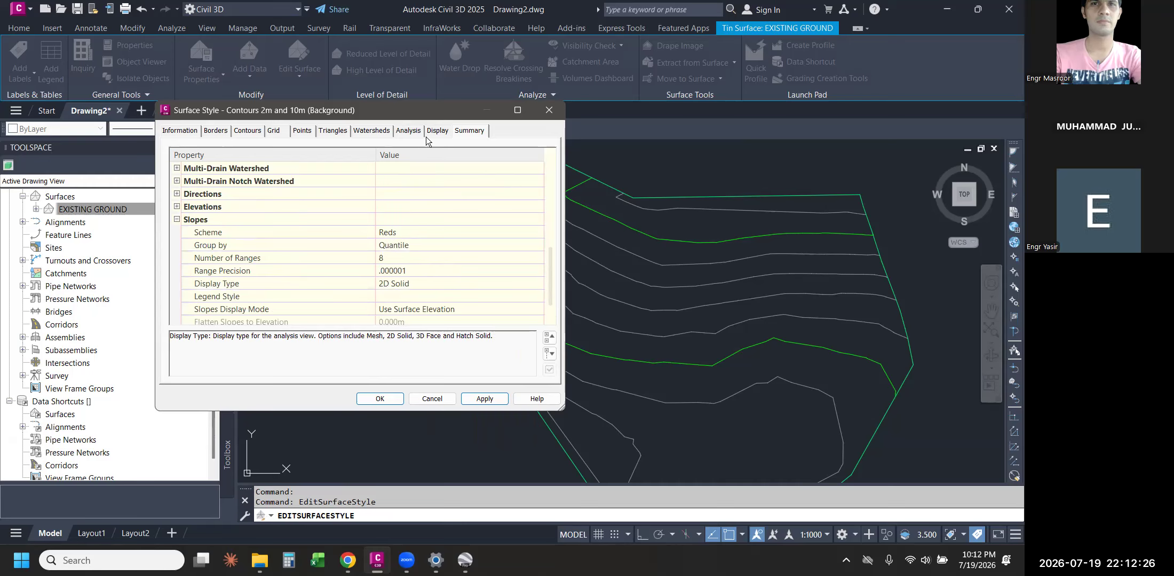
- Review the Directions, Slopes and Slope Arrows analysis properties, including the arrows' scheme, grouping, range precision and length
click(411, 131)
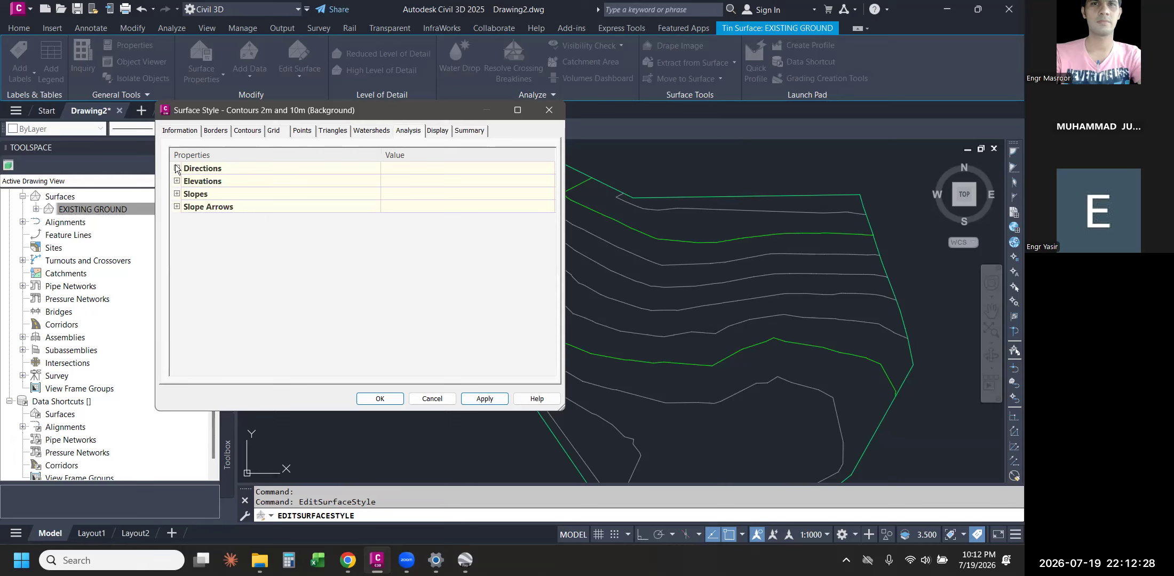
click(176, 168)
click(176, 168)
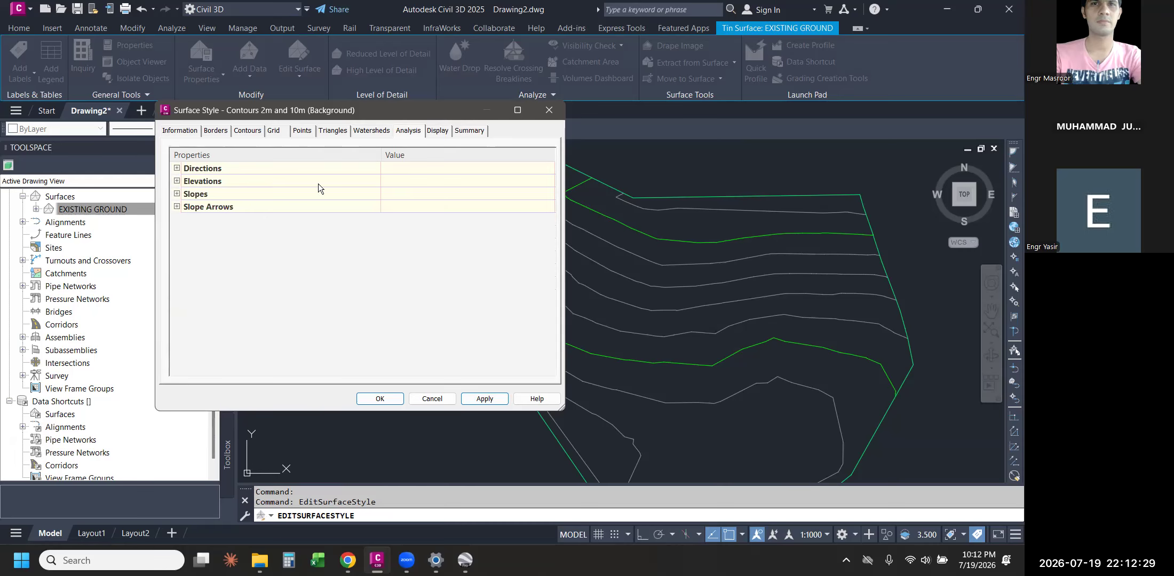
click(176, 194)
click(176, 194)
click(176, 207)
click(176, 207)
click(177, 207)
click(435, 220)
click(434, 220)
click(440, 234)
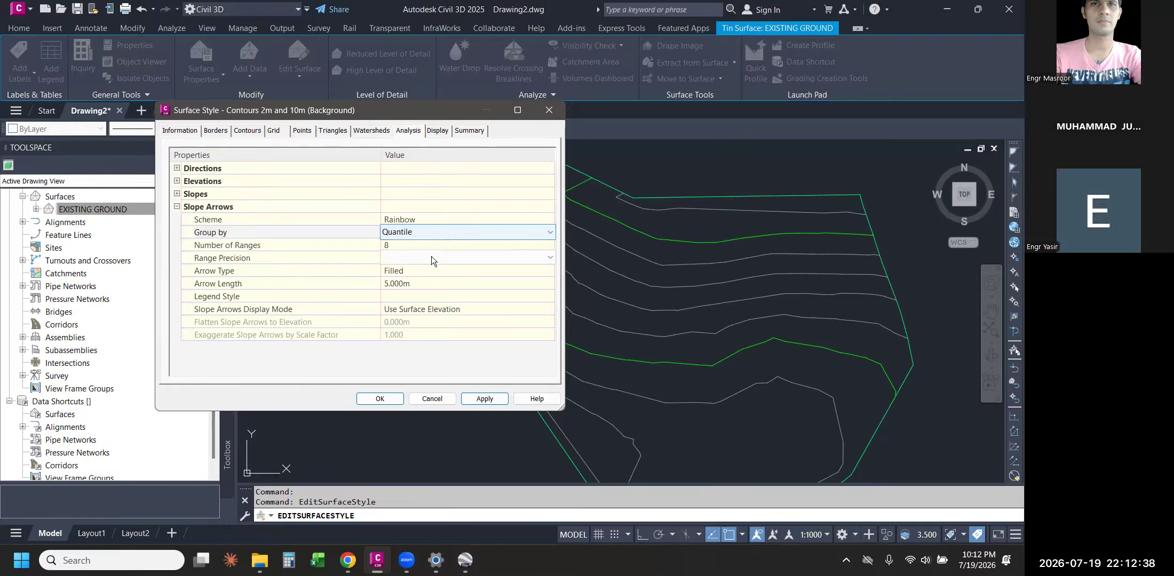
click(431, 257)
click(264, 284)
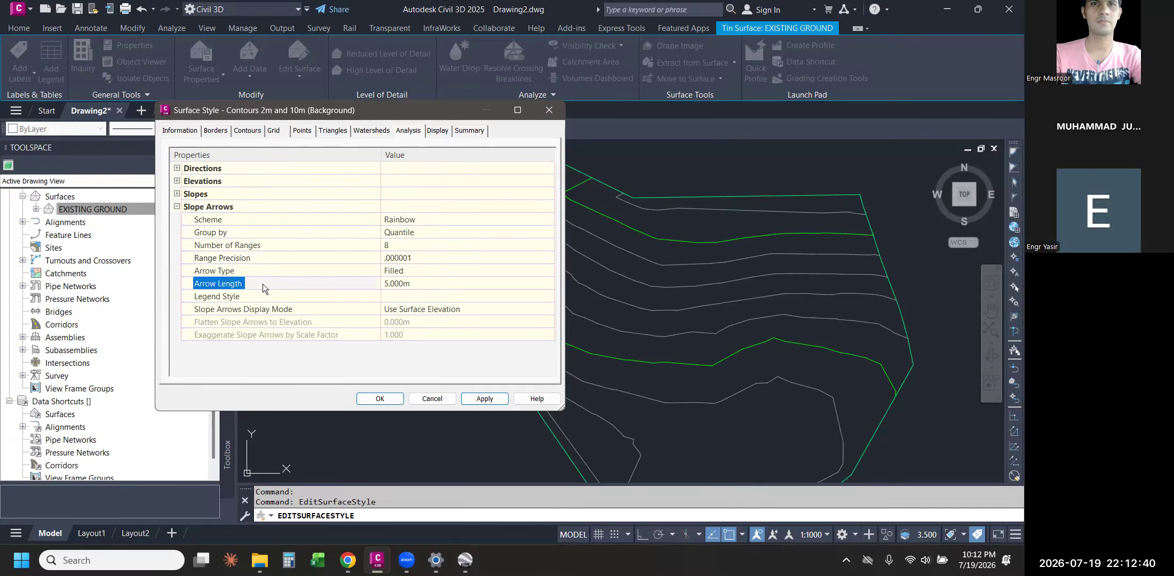
click(438, 284)
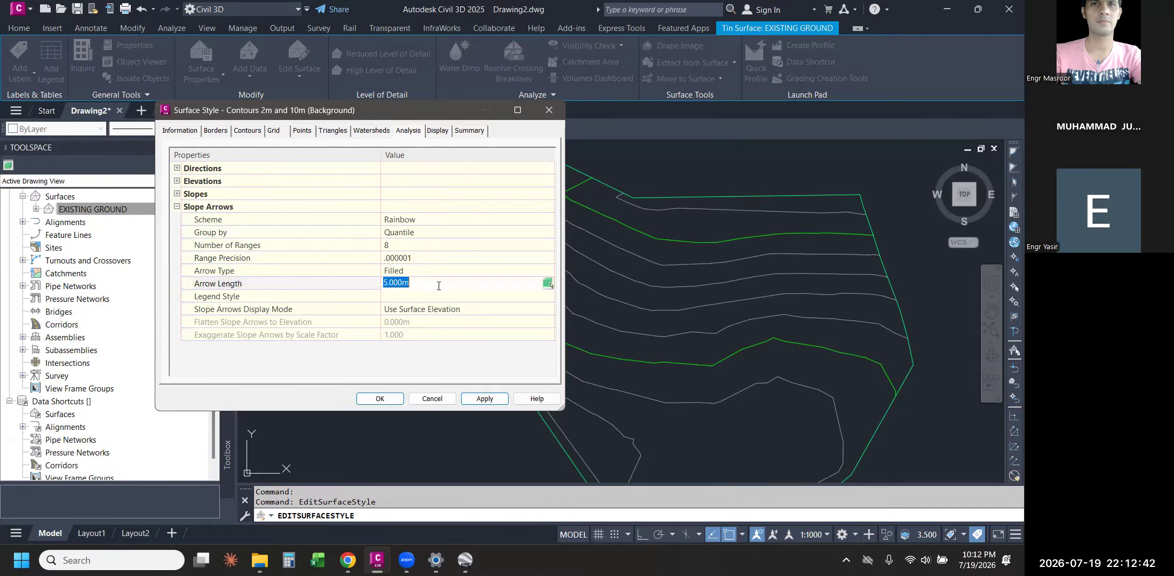
- Review the surface style's watershed and triangle properties, and set the Data Point Symbol in its point display to 34
click(371, 128)
click(332, 130)
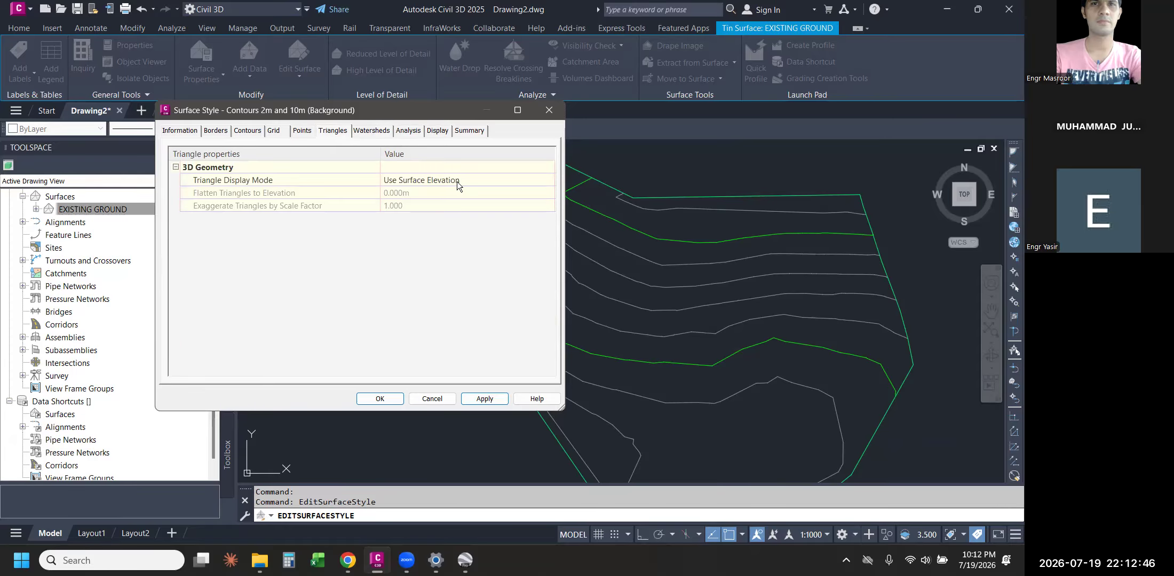
click(301, 131)
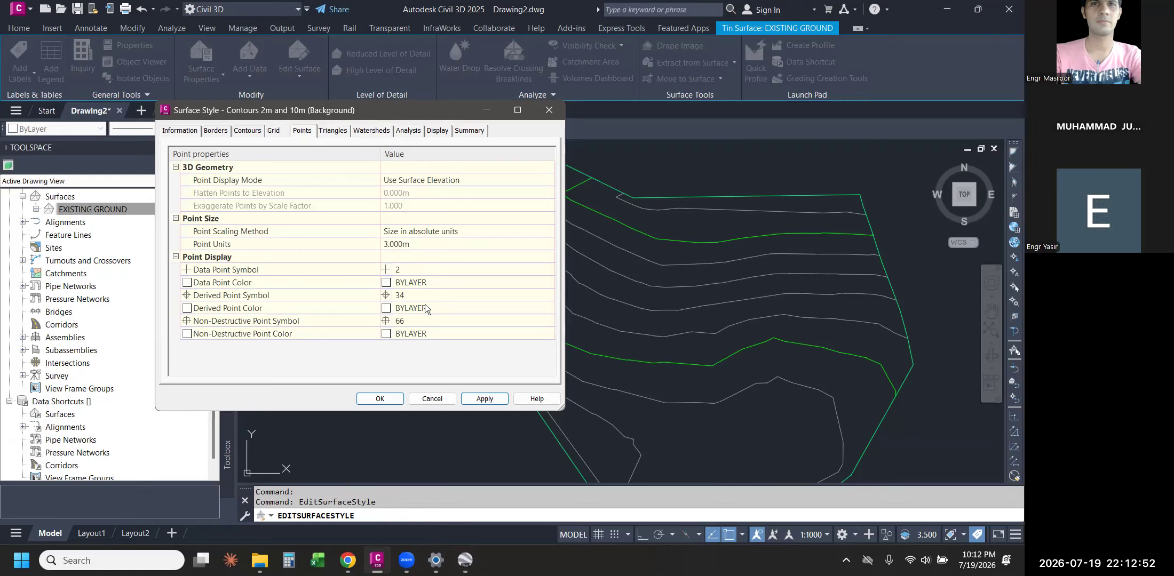
click(255, 271)
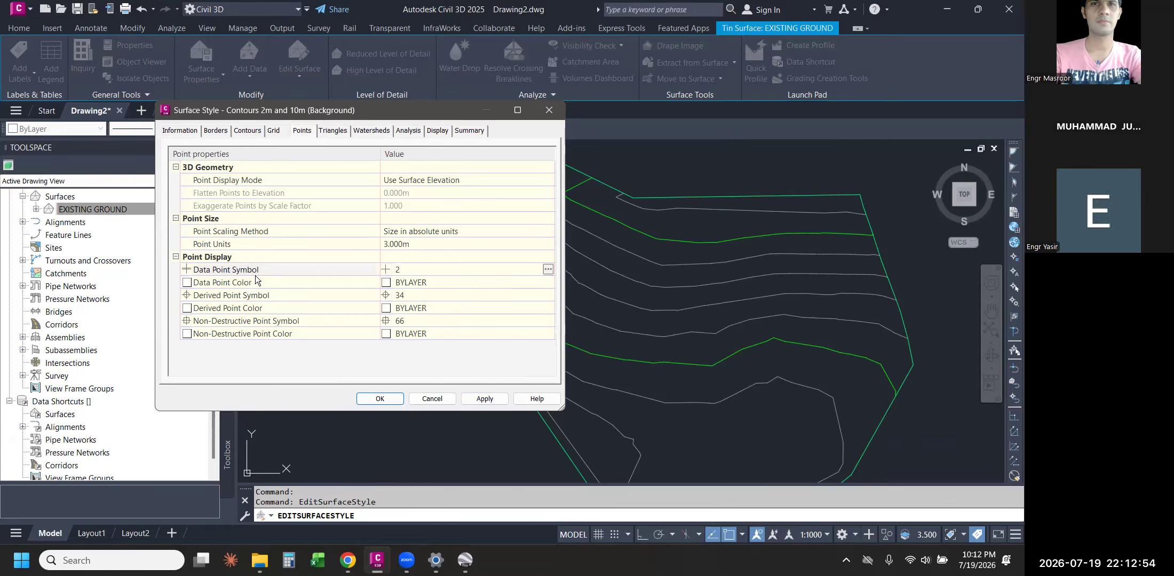
click(548, 269)
click(497, 302)
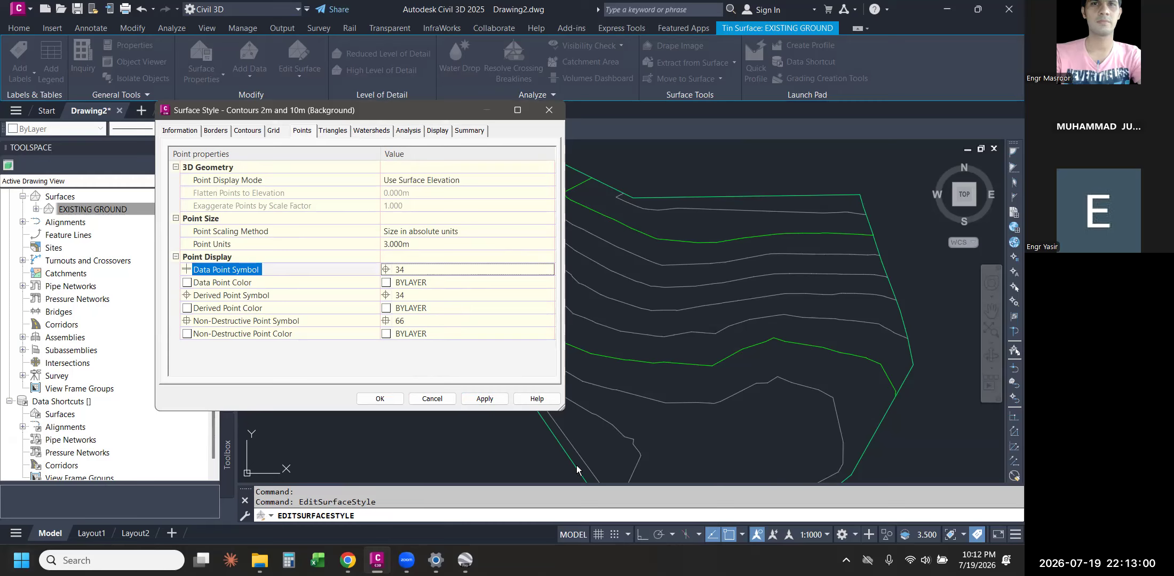
- Review the style's grid properties, turn on the Gridded component in the Plan view direction, and apply the change
click(277, 134)
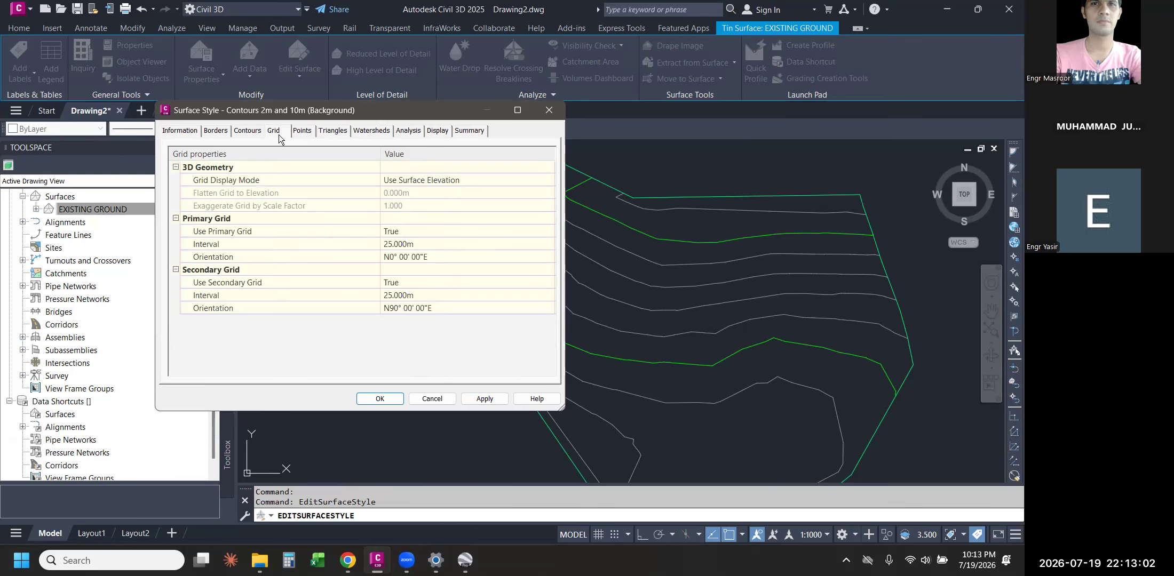
click(438, 131)
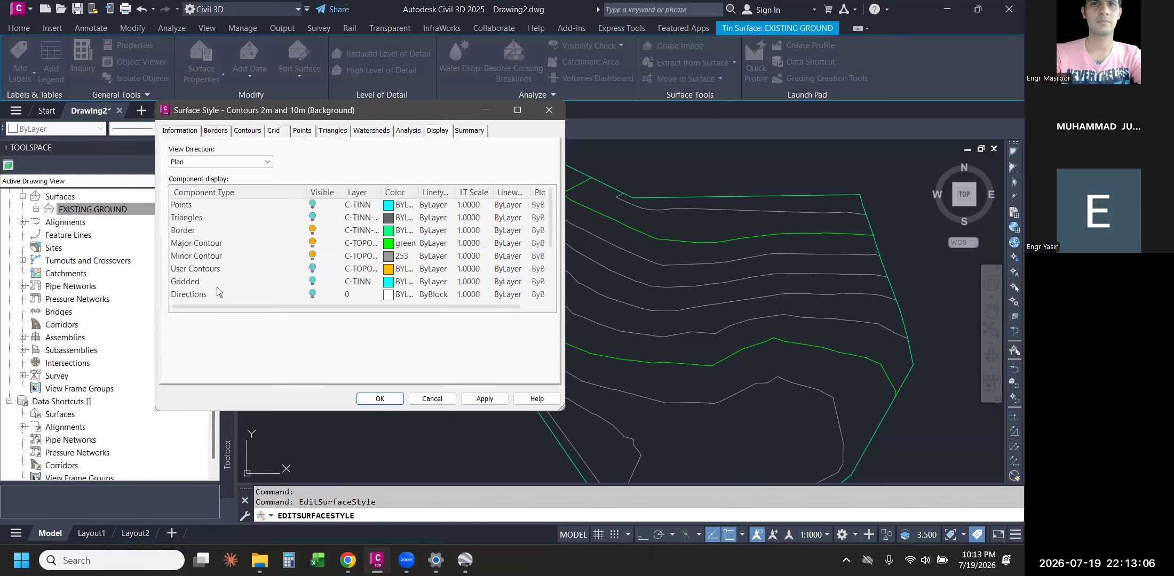
click(312, 281)
click(484, 399)
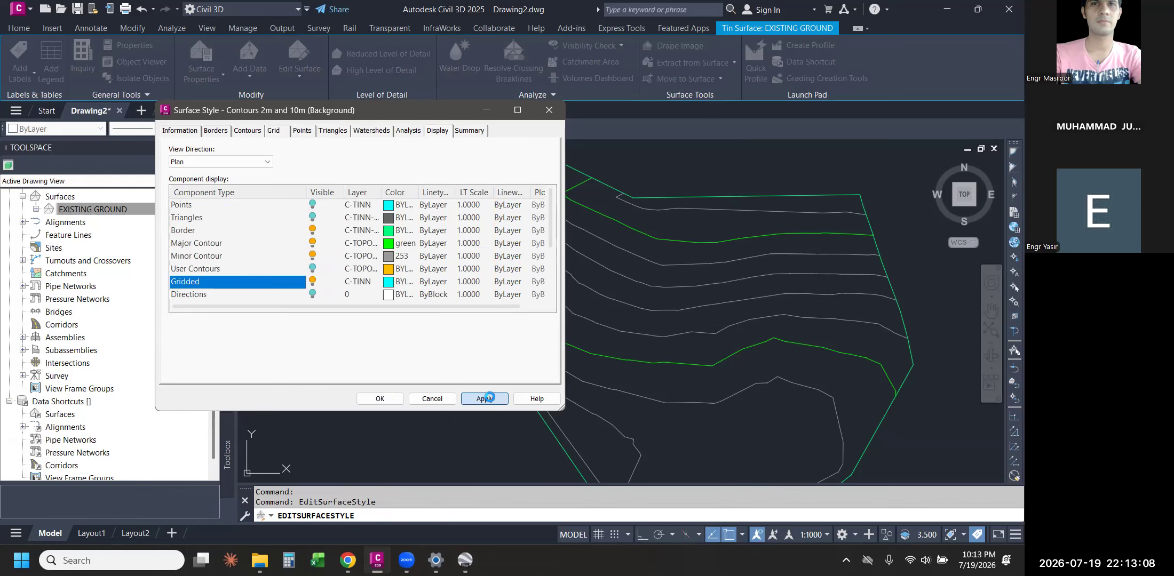
- Open the Primary Grid interval of the surface style for editing
click(281, 131)
click(423, 244)
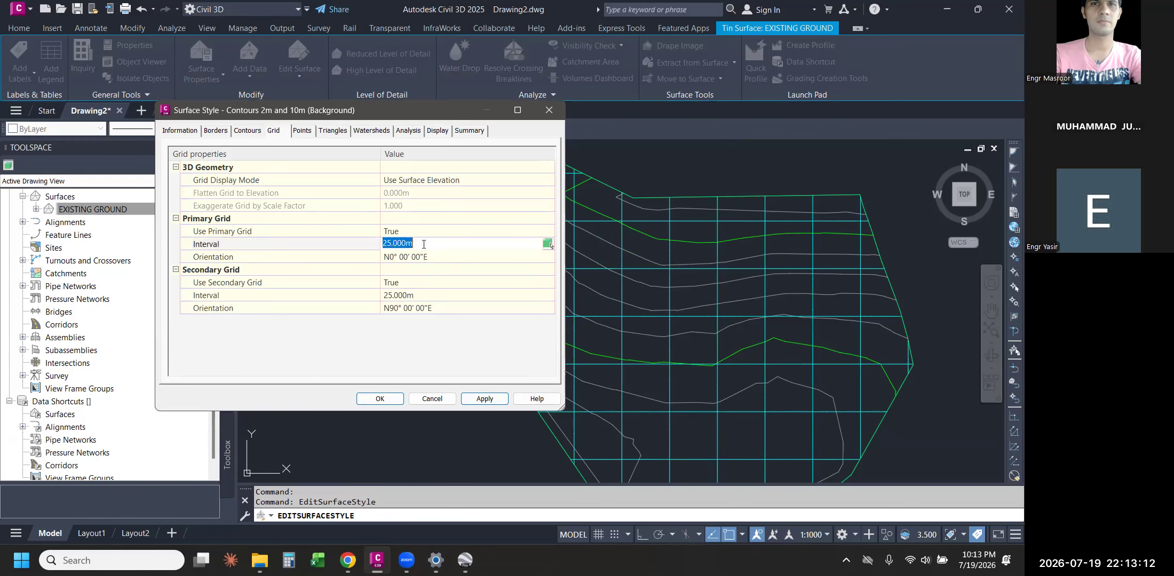